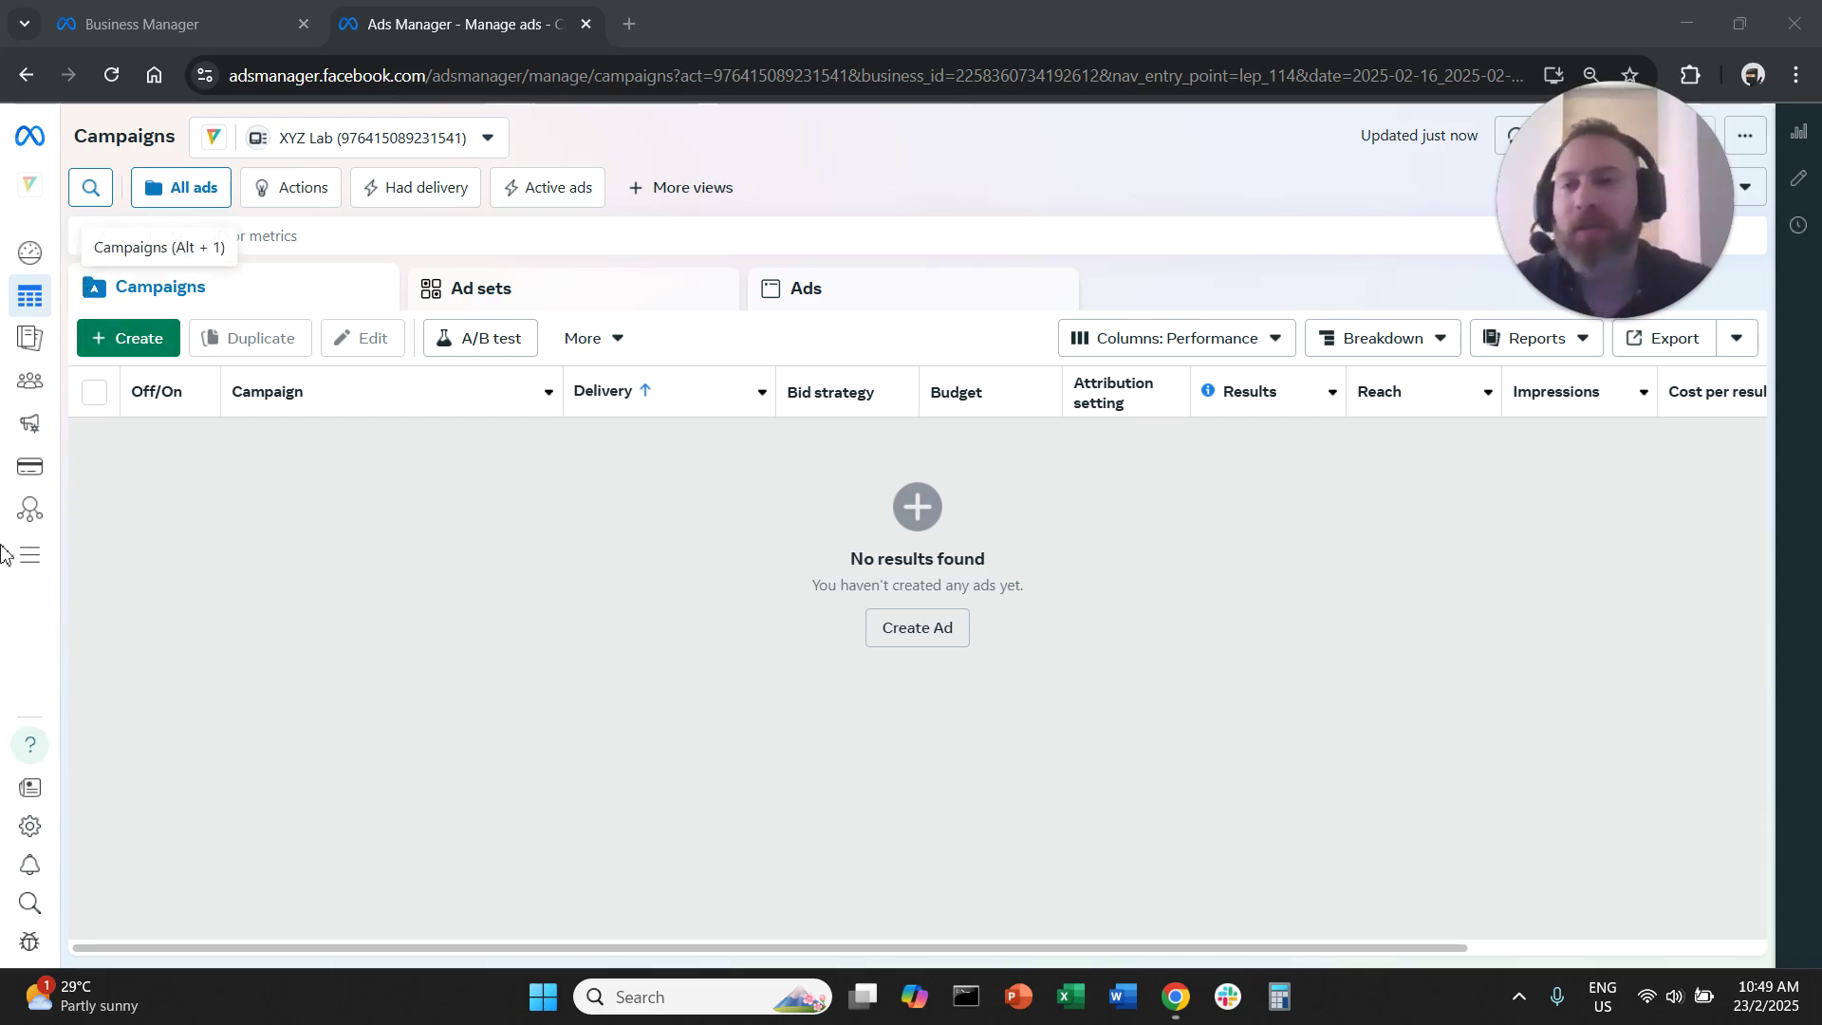
Create a new auction campaign with the Leads objective, using the Manual leads campaign setup.
mouse_move(13, 618)
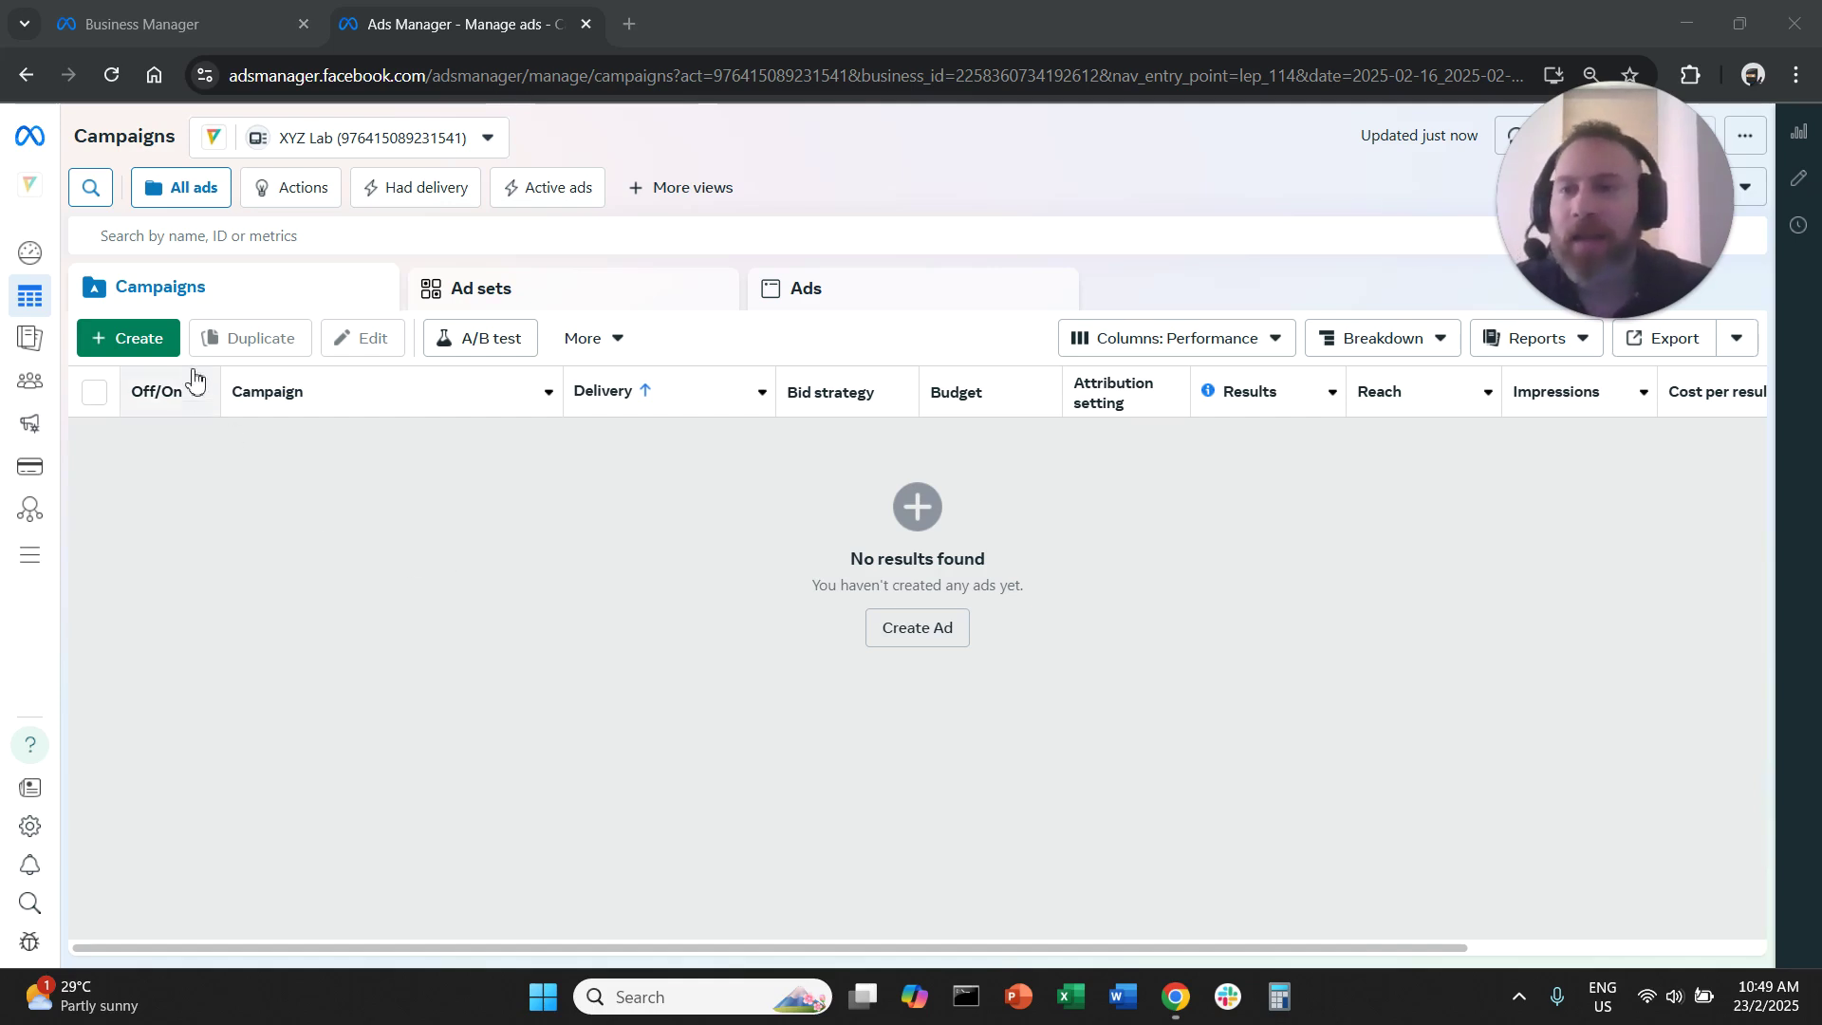
click(140, 340)
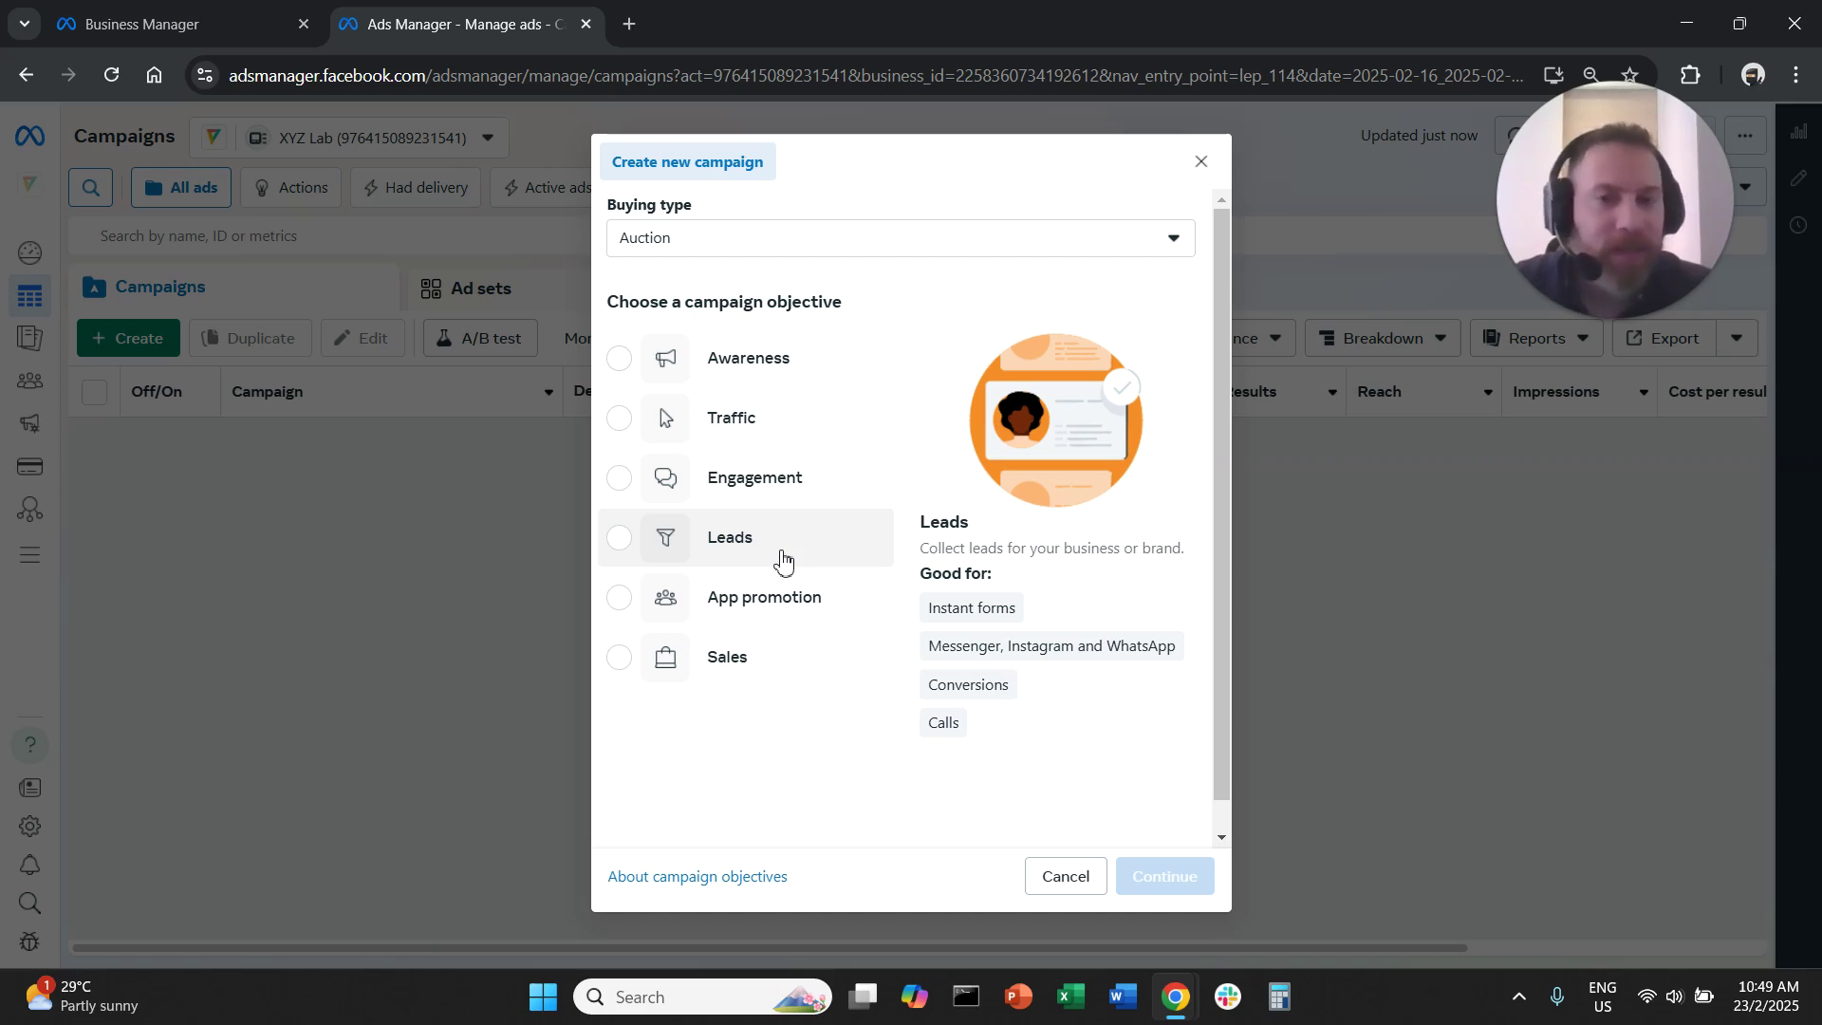
click(782, 560)
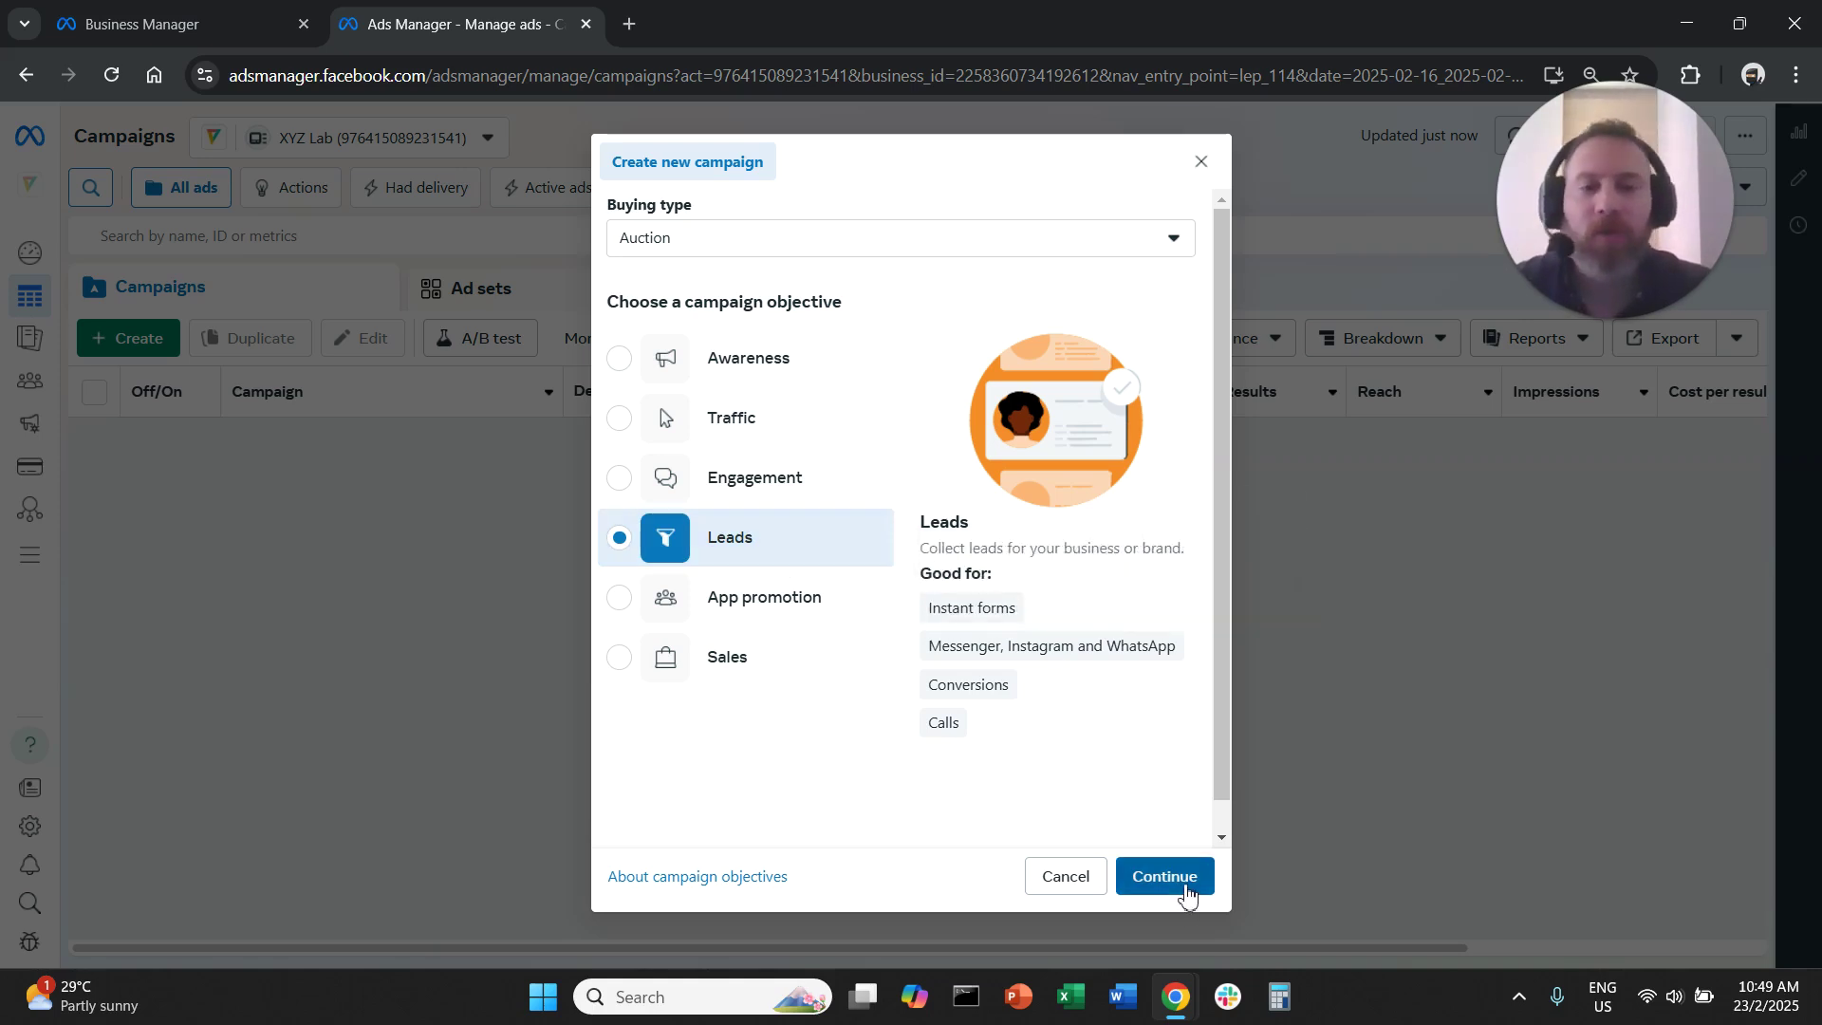
click(1169, 883)
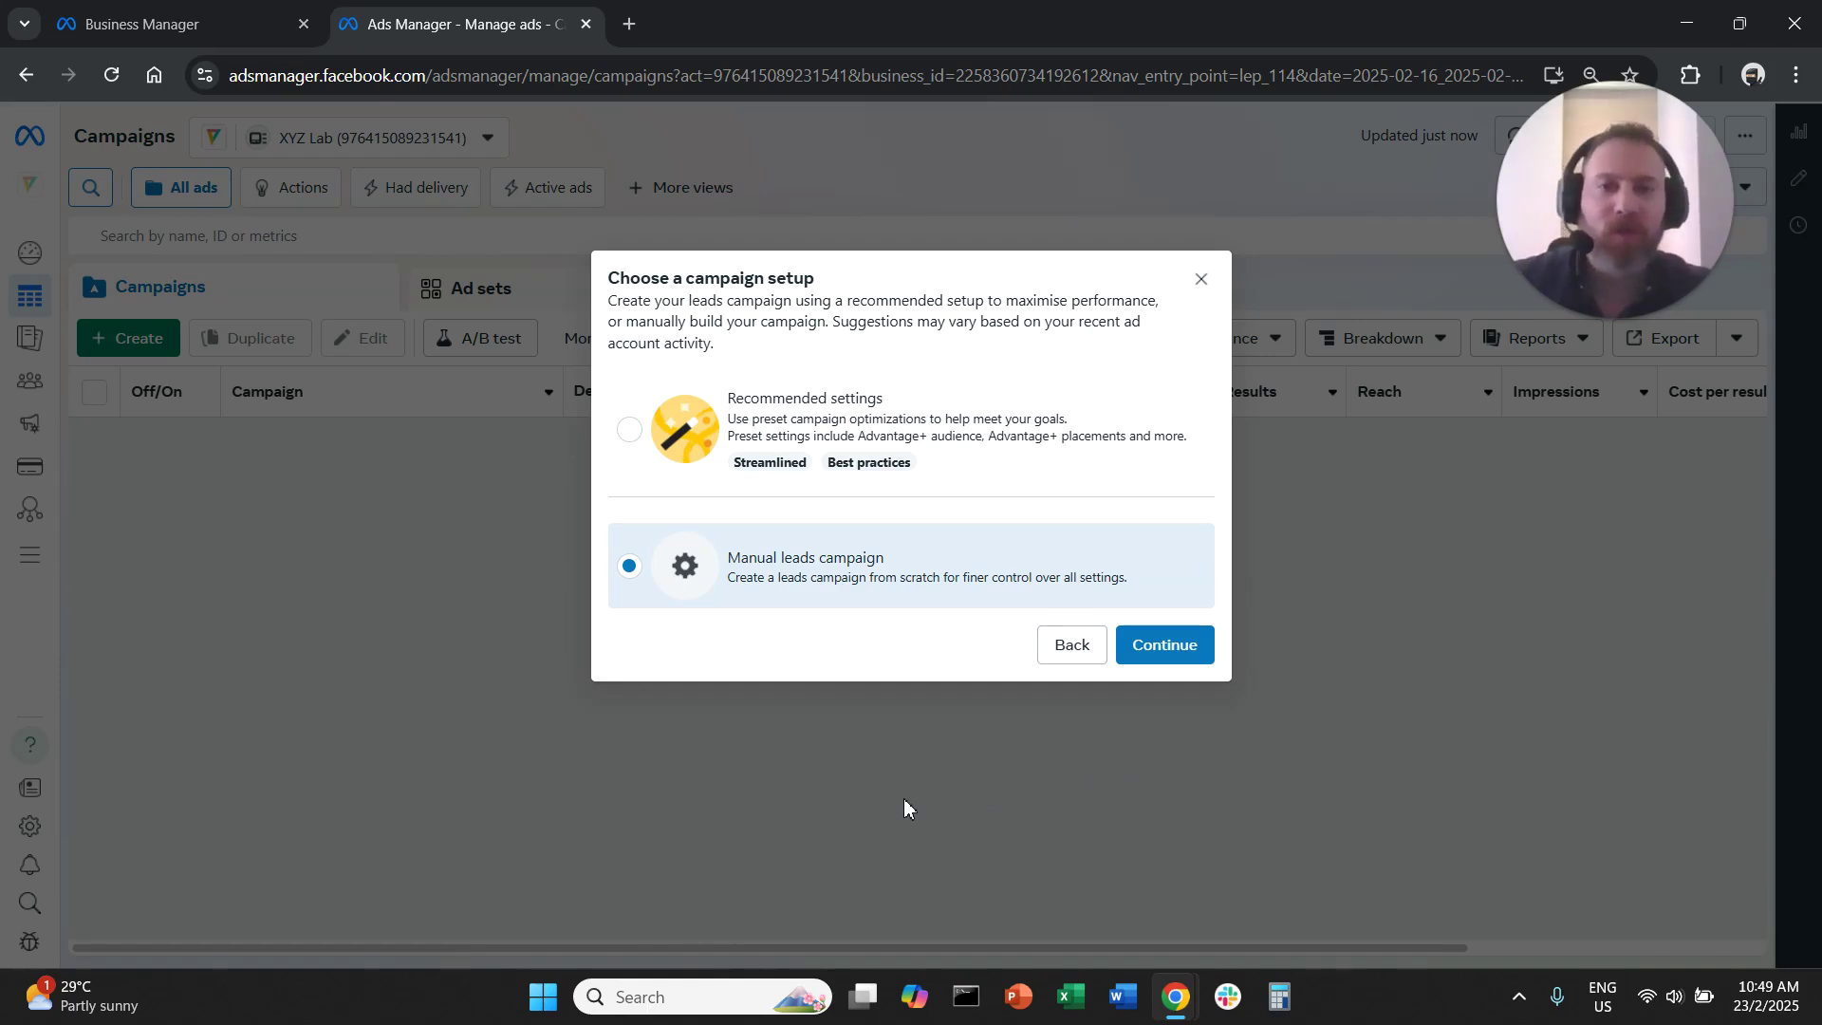
mouse_move(880, 465)
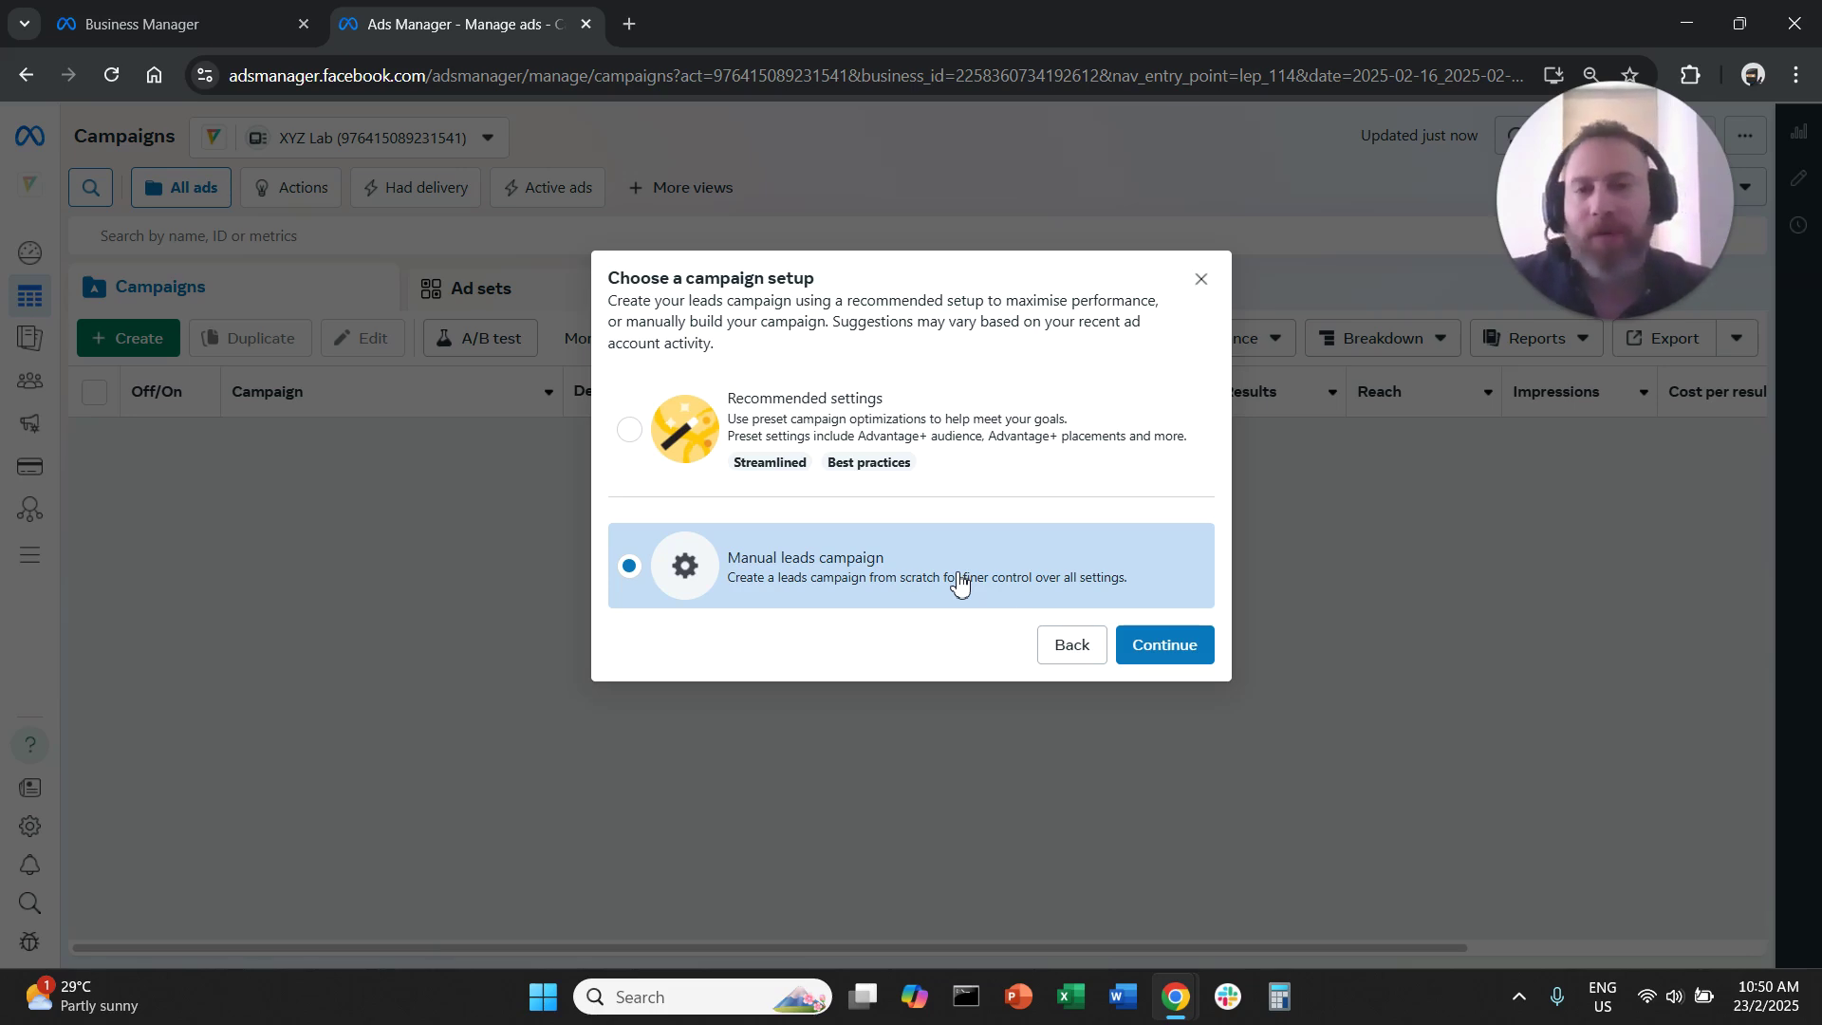
click(1181, 655)
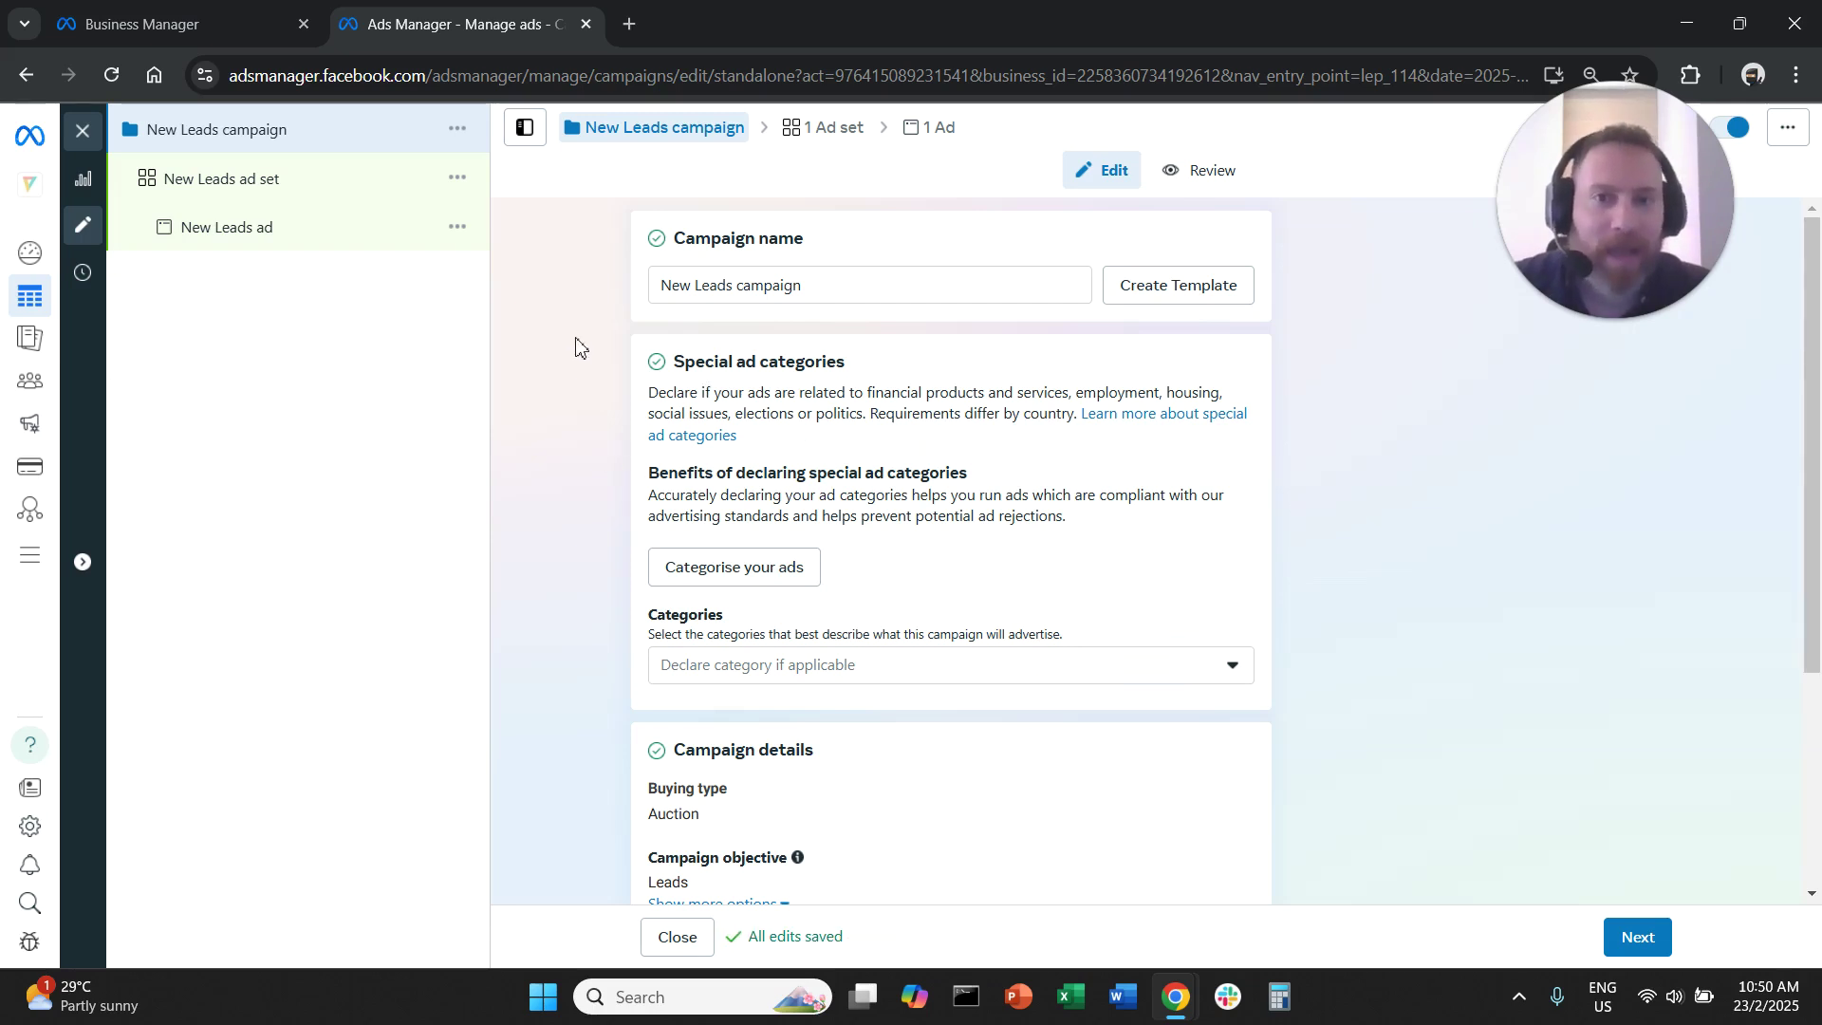
Review the campaign name, special ad categories and budget options, keep the defaults, and continue to the ad set.
click(742, 284)
triple_click(736, 285)
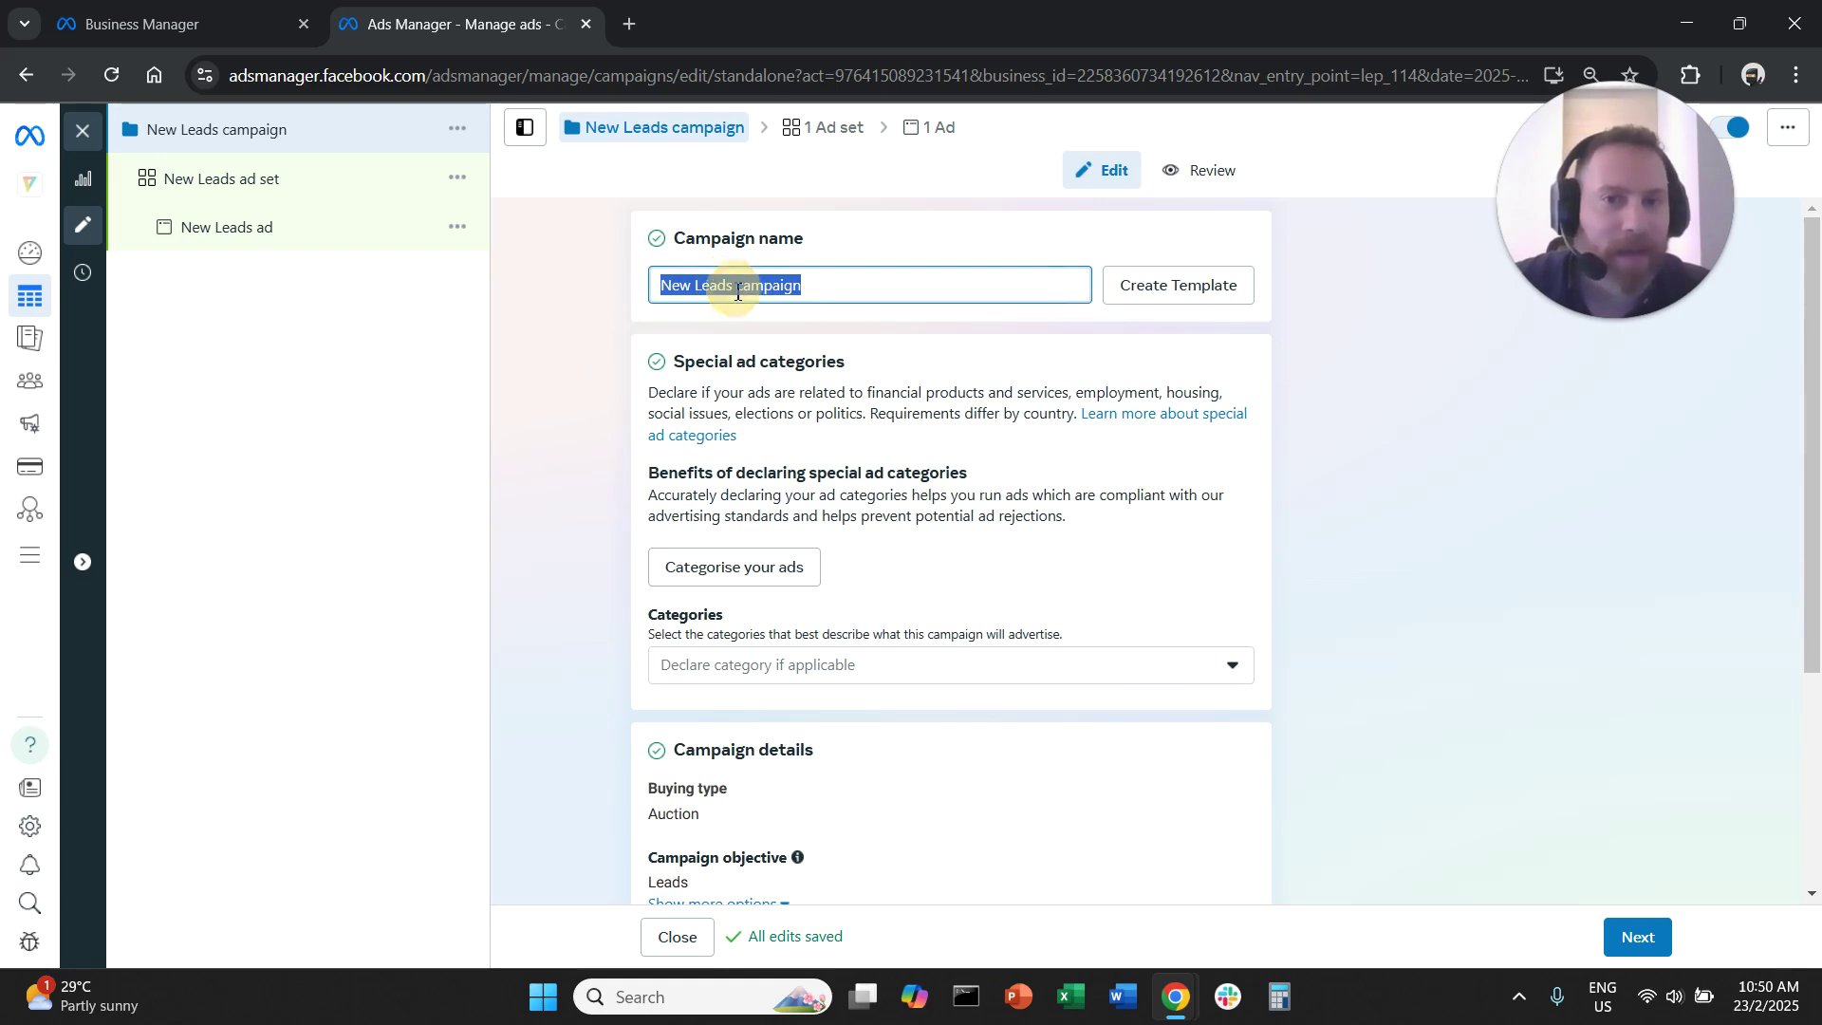
scroll(583, 539, down, 1)
scroll(581, 540, down, 2)
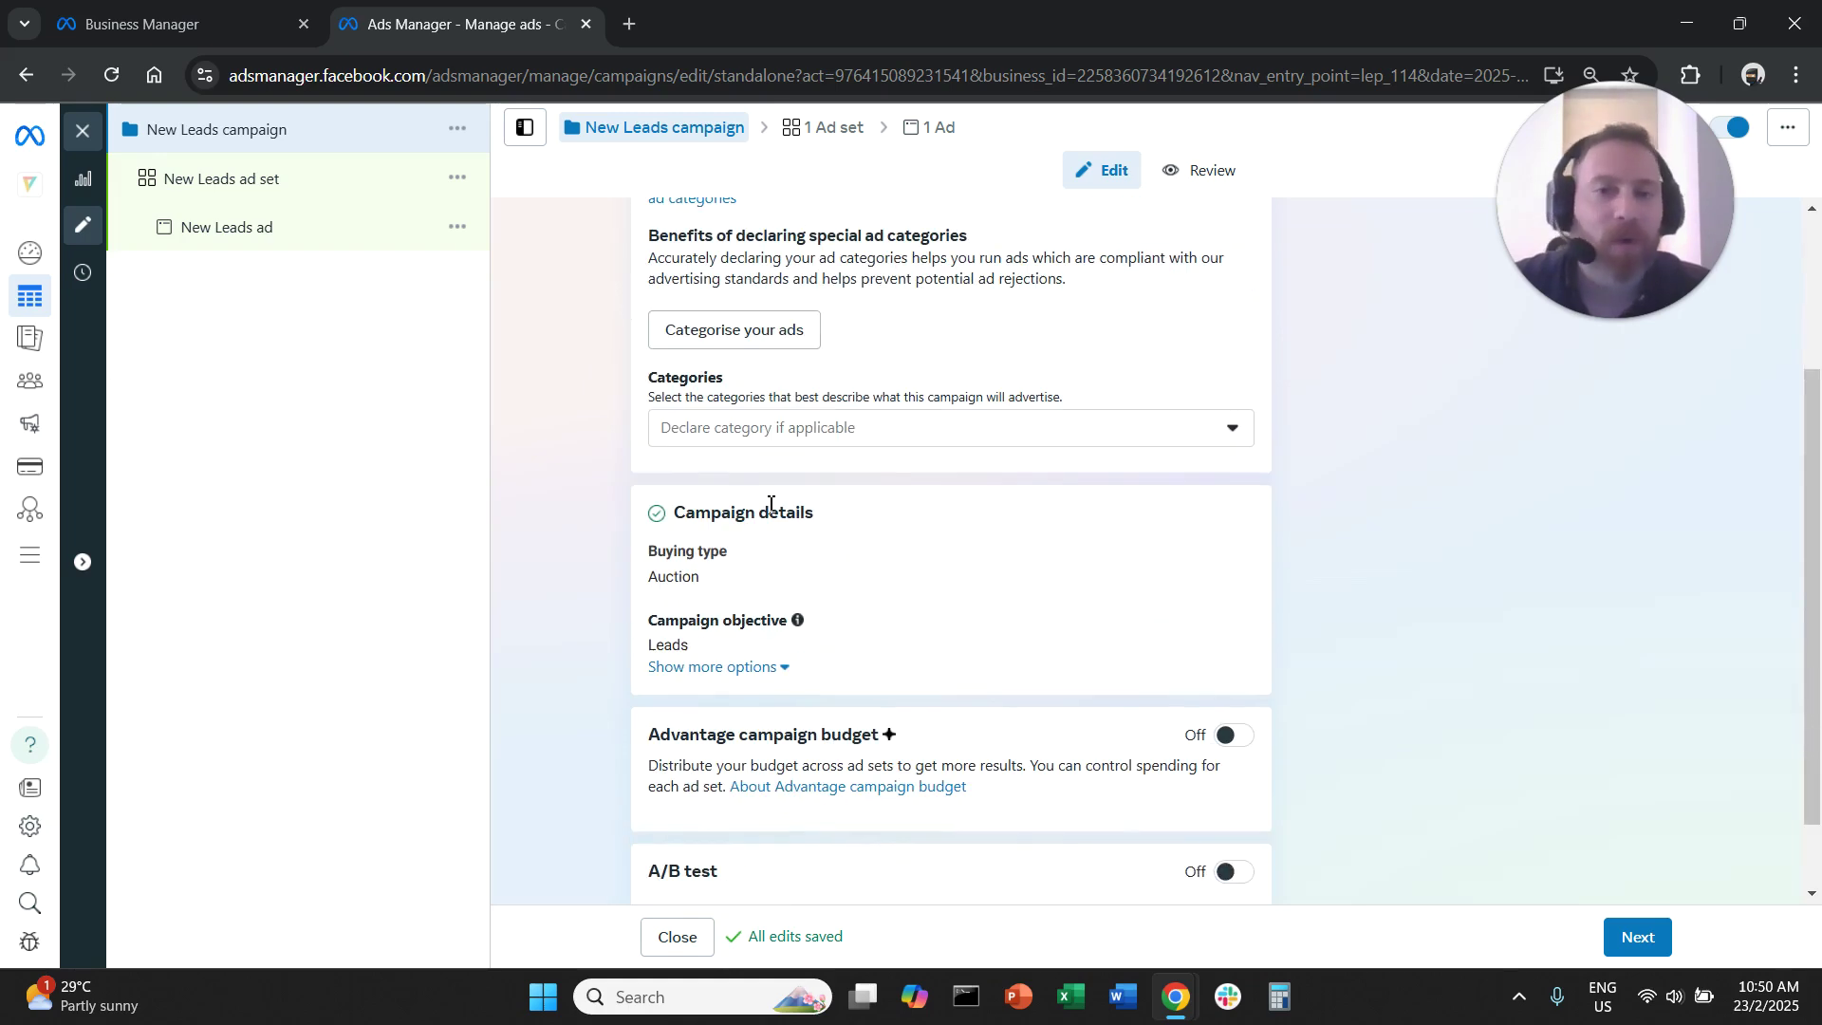
click(823, 444)
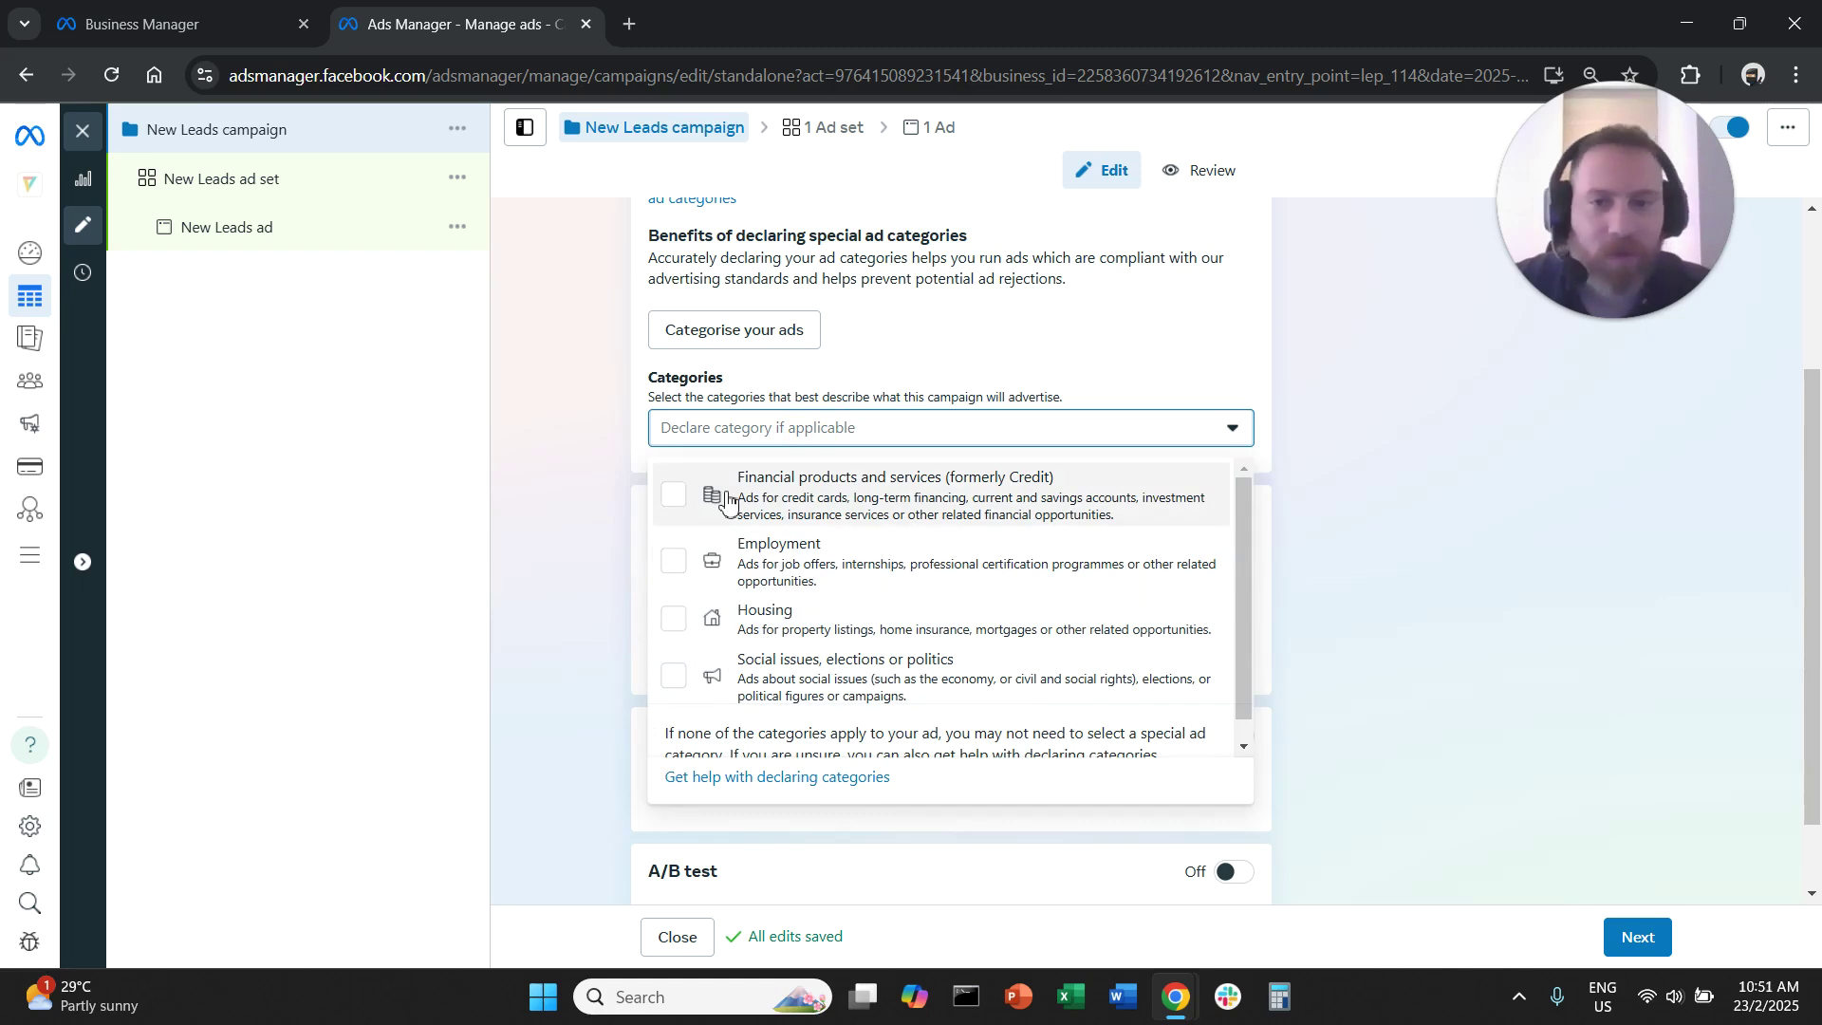
click(569, 407)
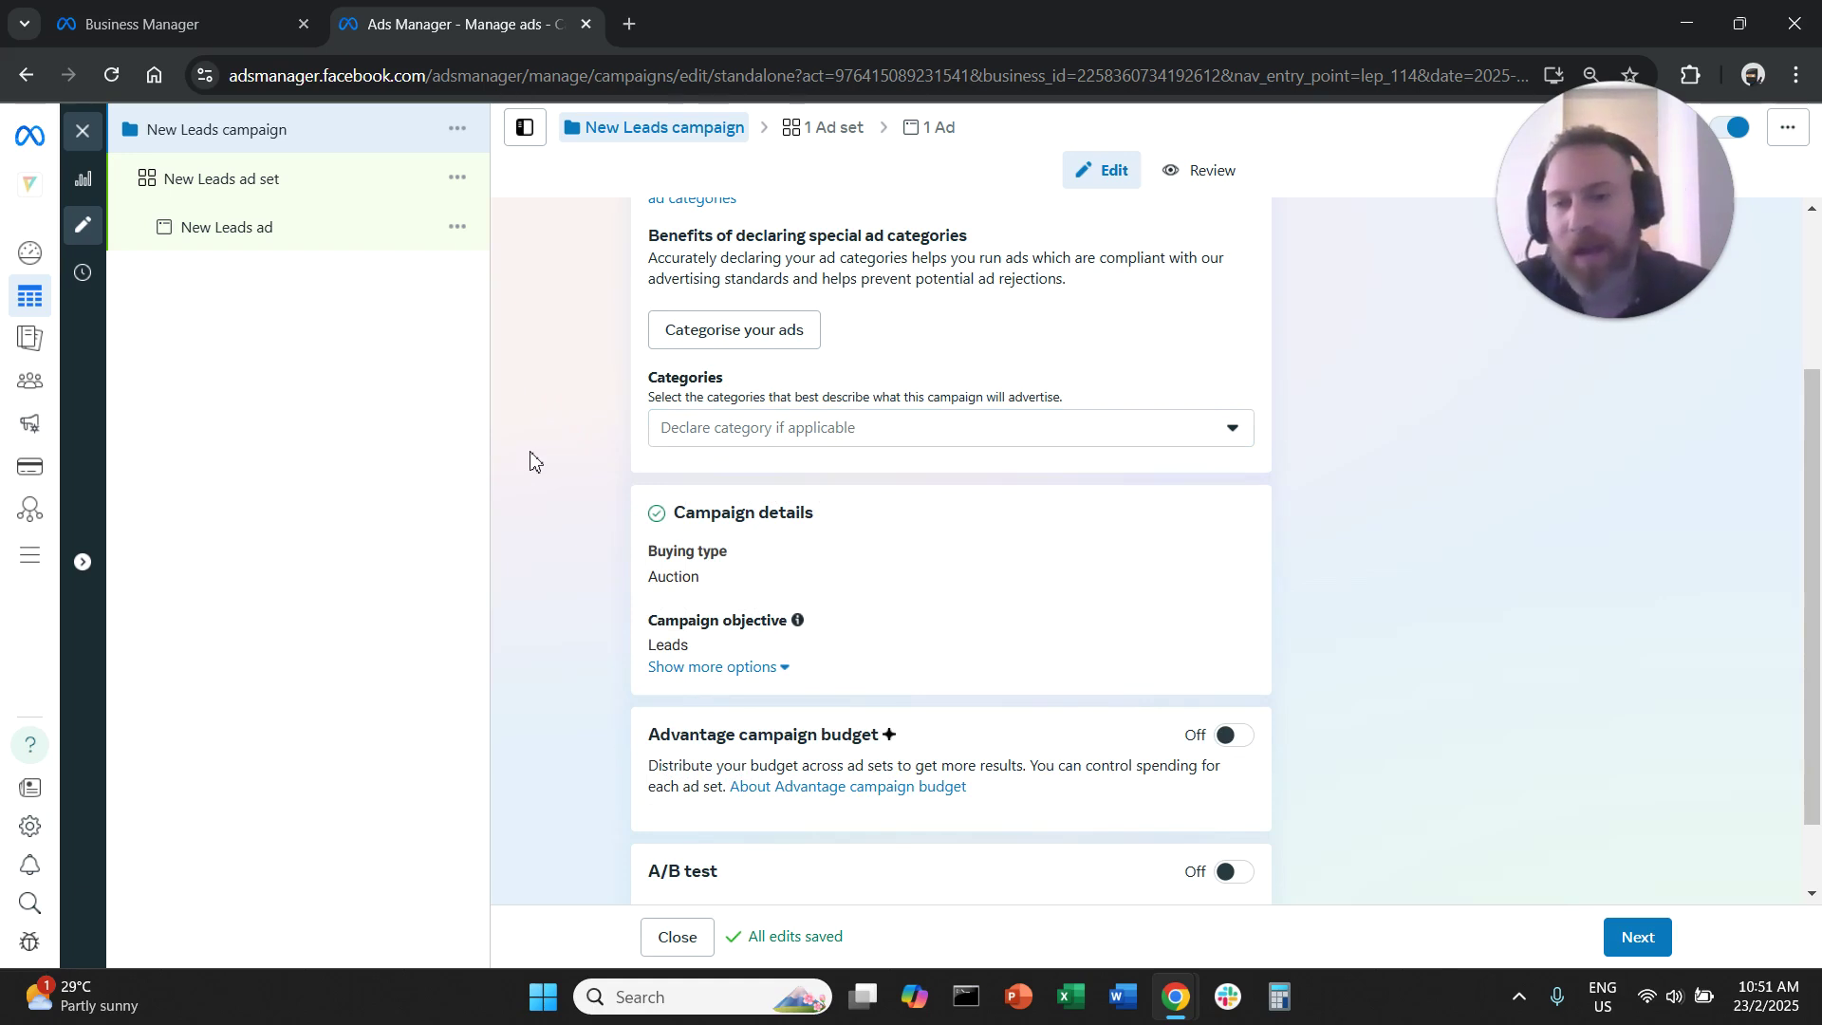
scroll(608, 548, down, 1)
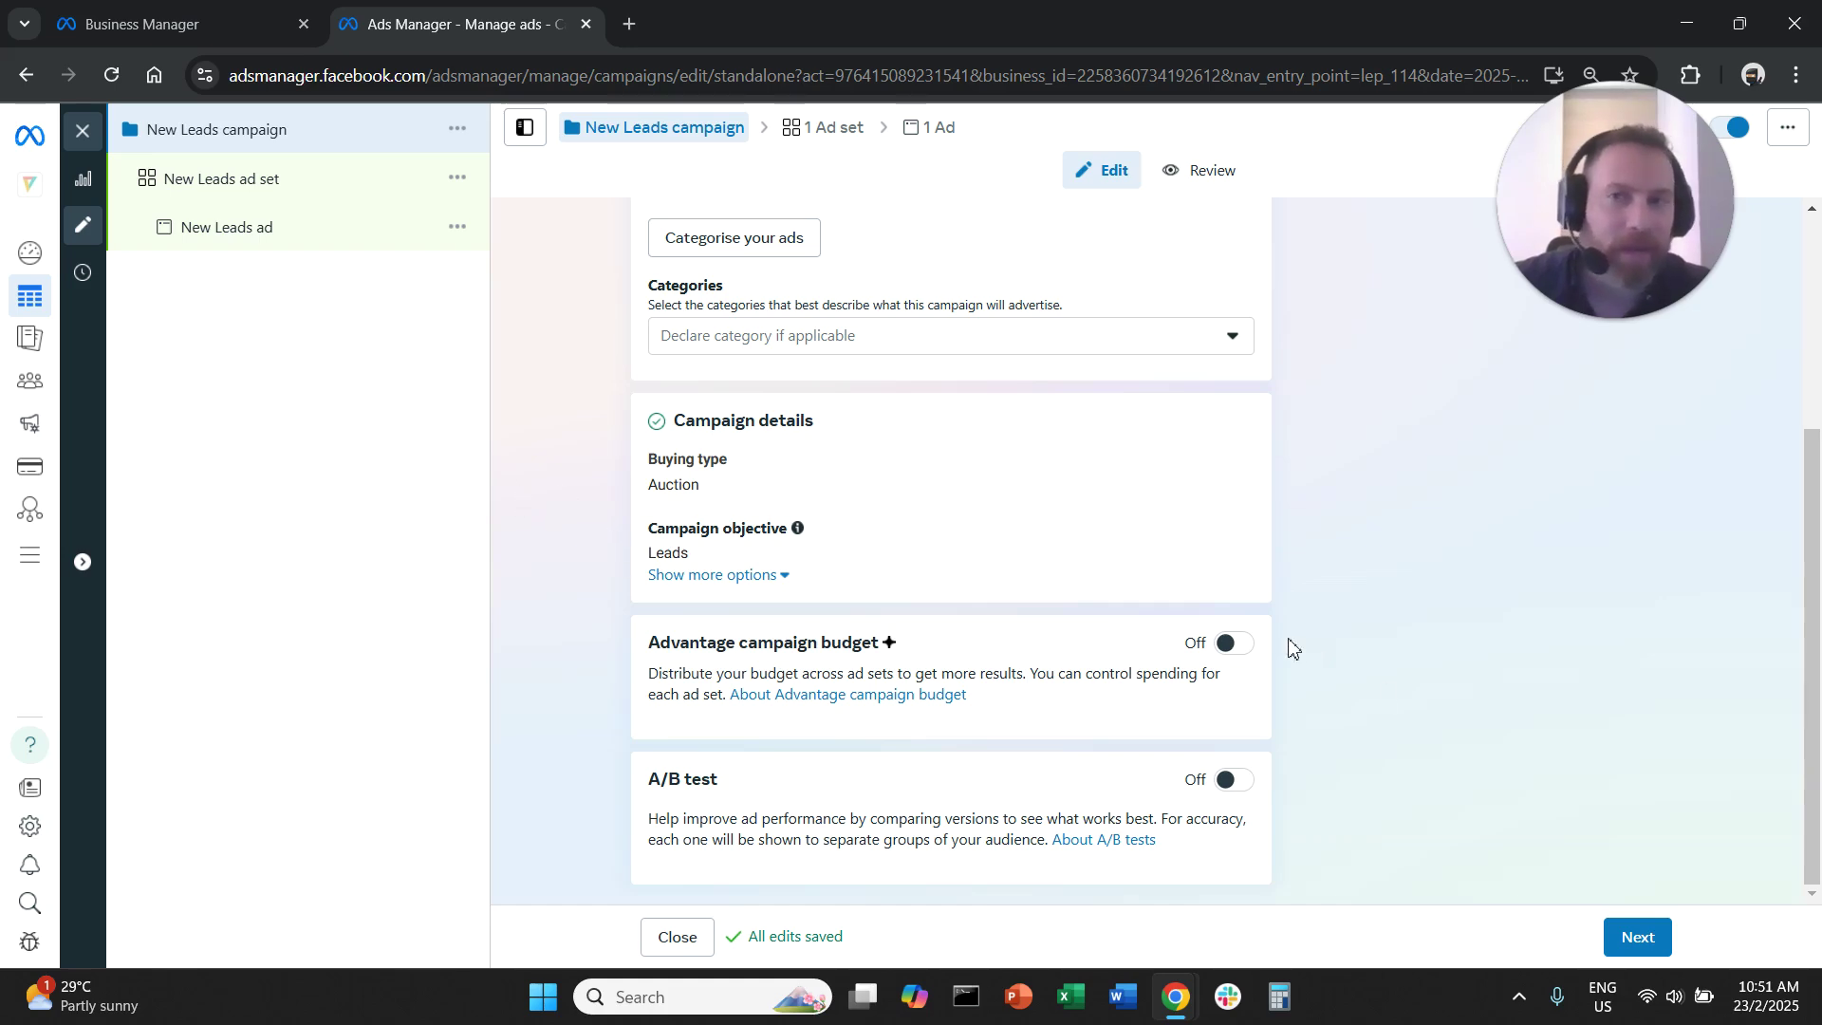
click(1643, 940)
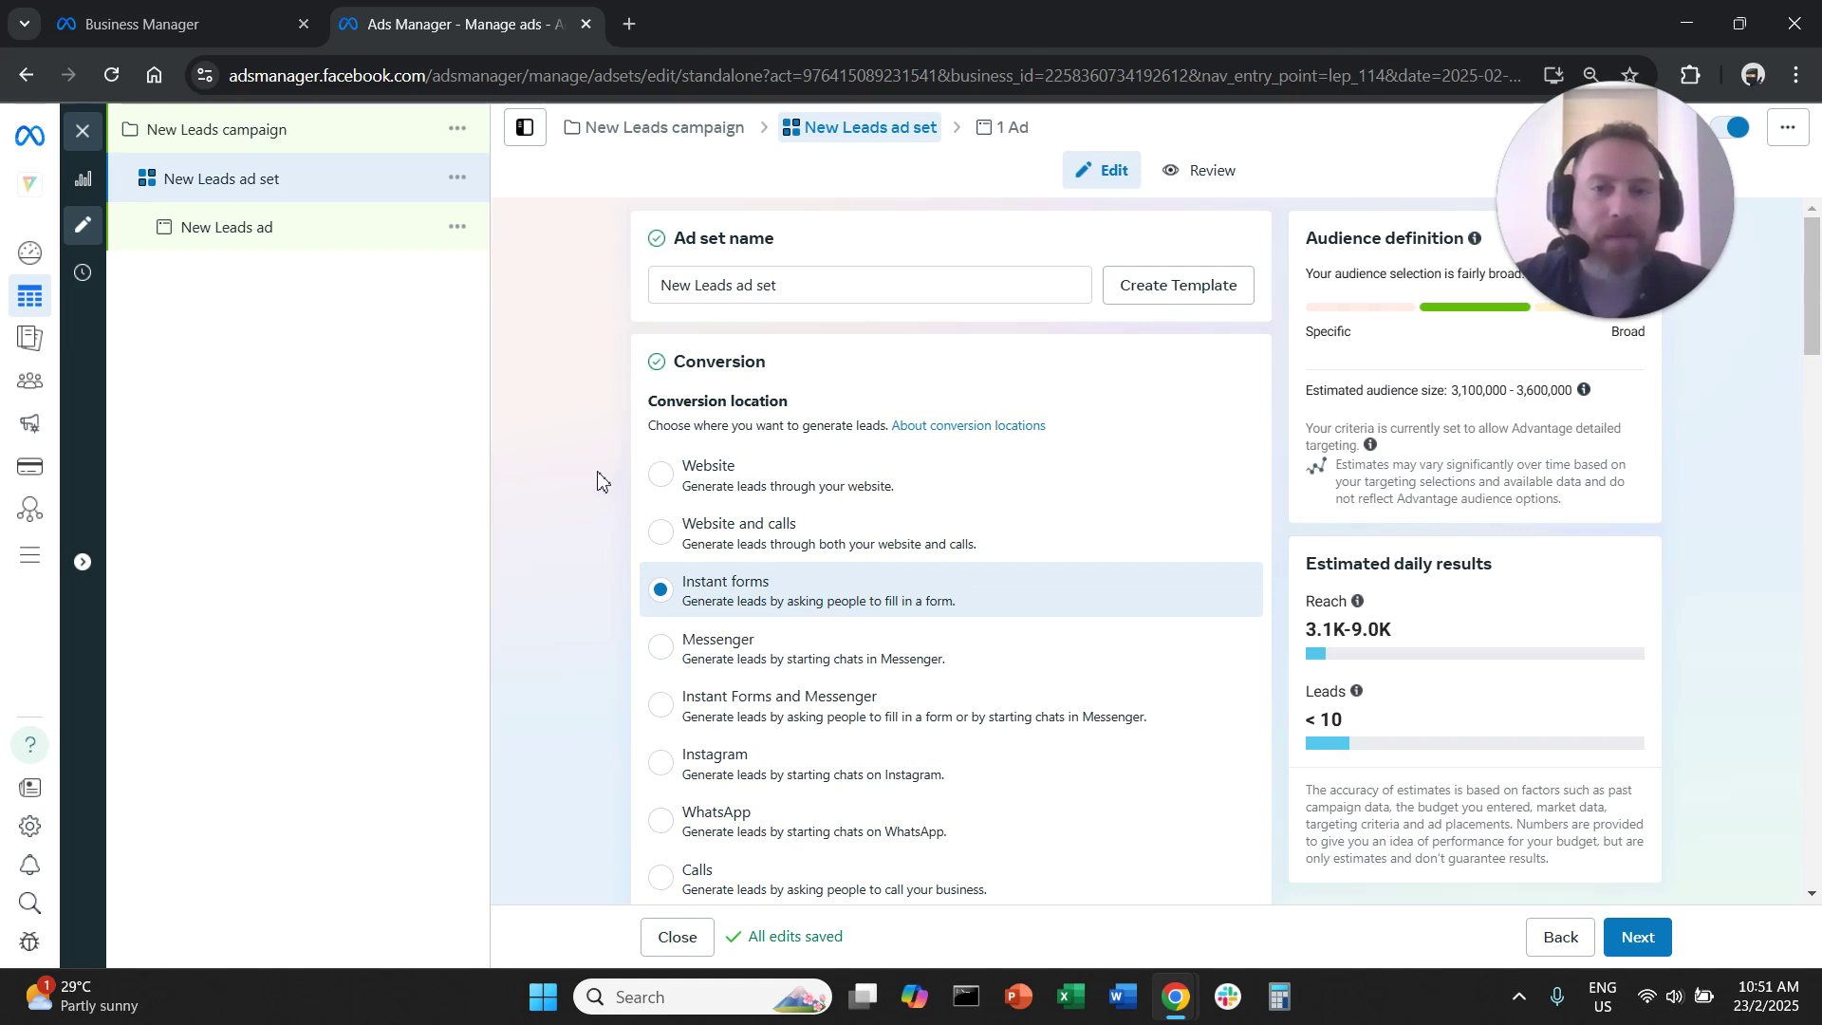
Examine the ad set's conversion location, including the Instant forms option, and its performance goal.
drag(655, 411, 814, 402)
drag(666, 585, 784, 591)
drag(611, 569, 582, 569)
click(582, 570)
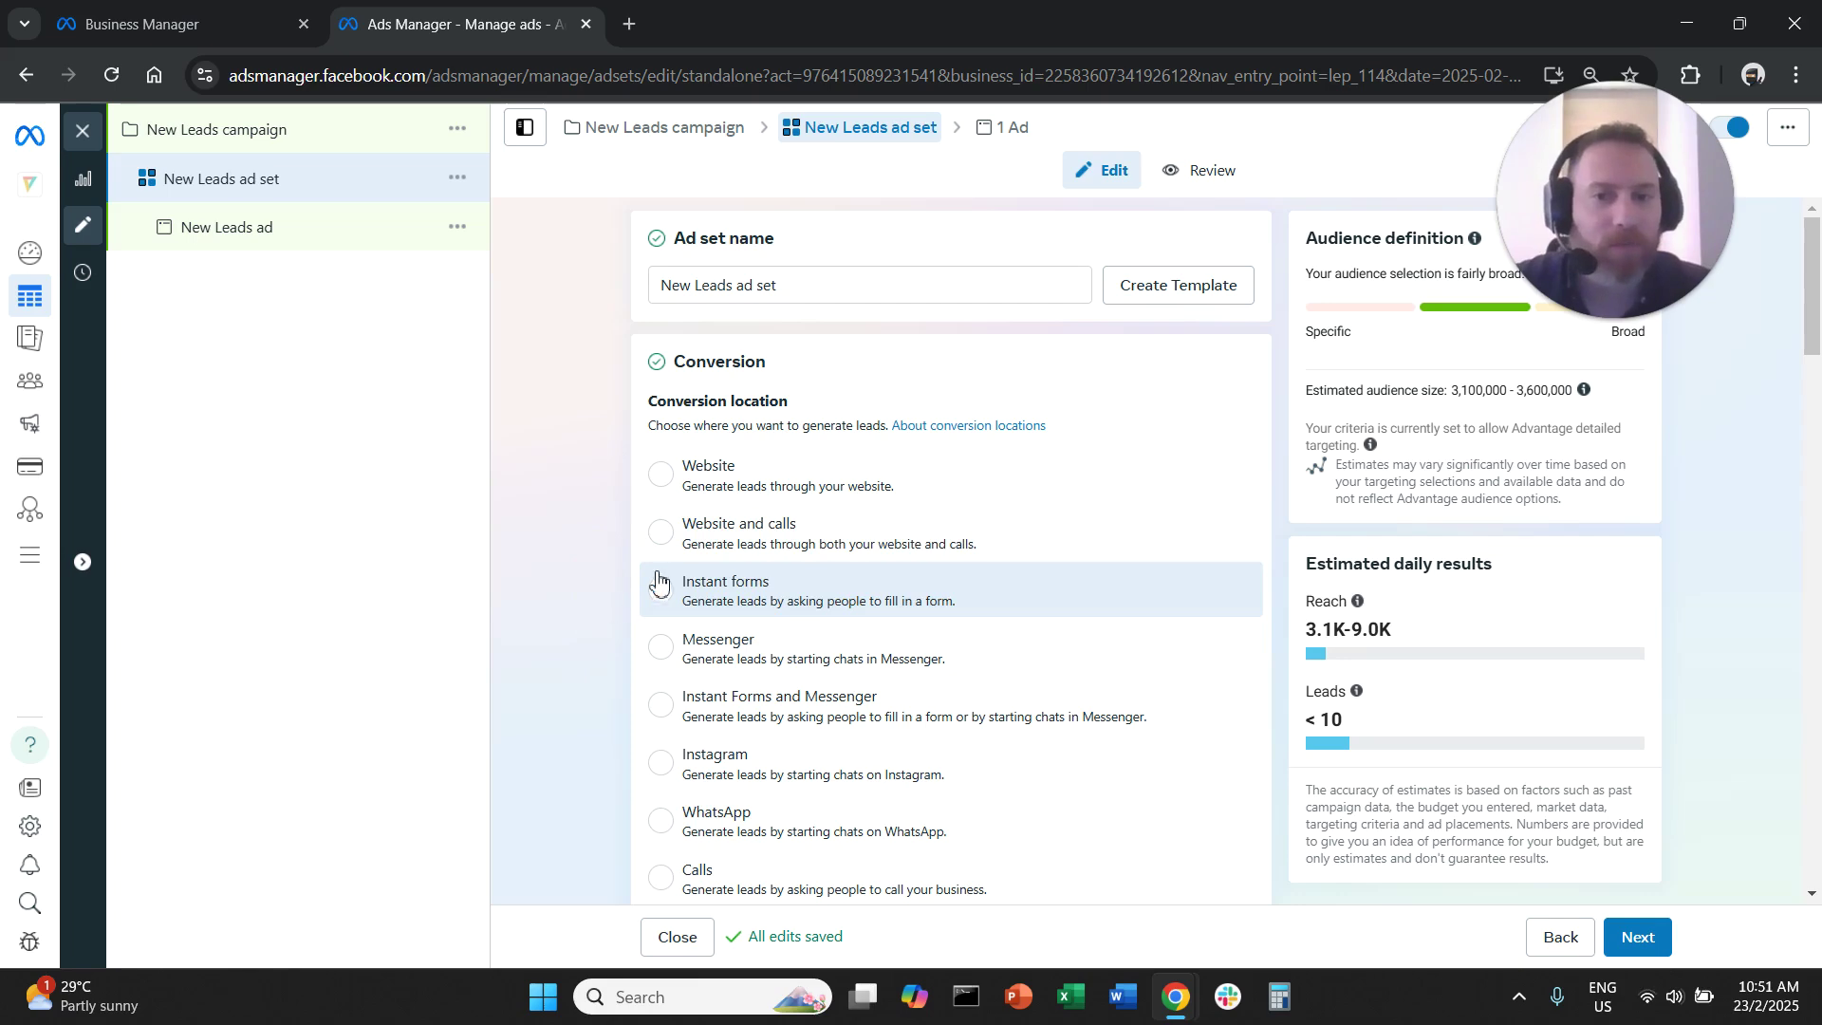
scroll(608, 643, down, 3)
scroll(608, 644, down, 4)
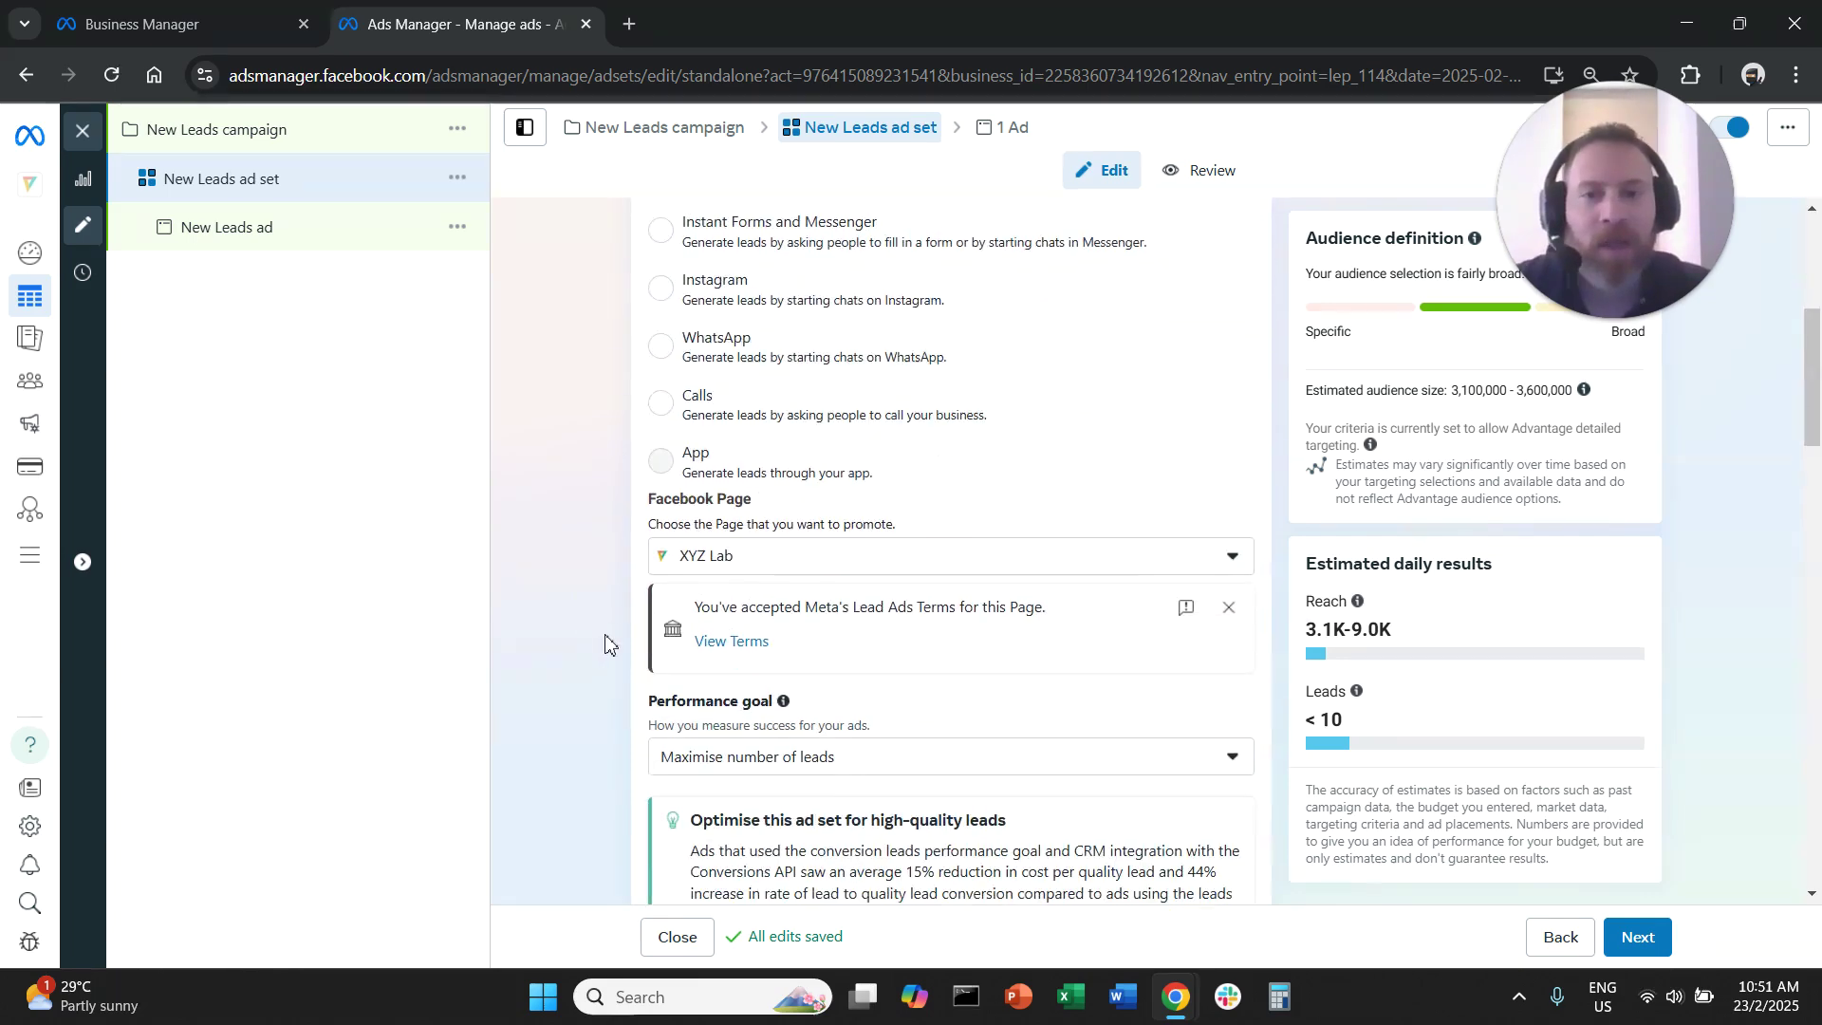
drag(640, 477, 774, 476)
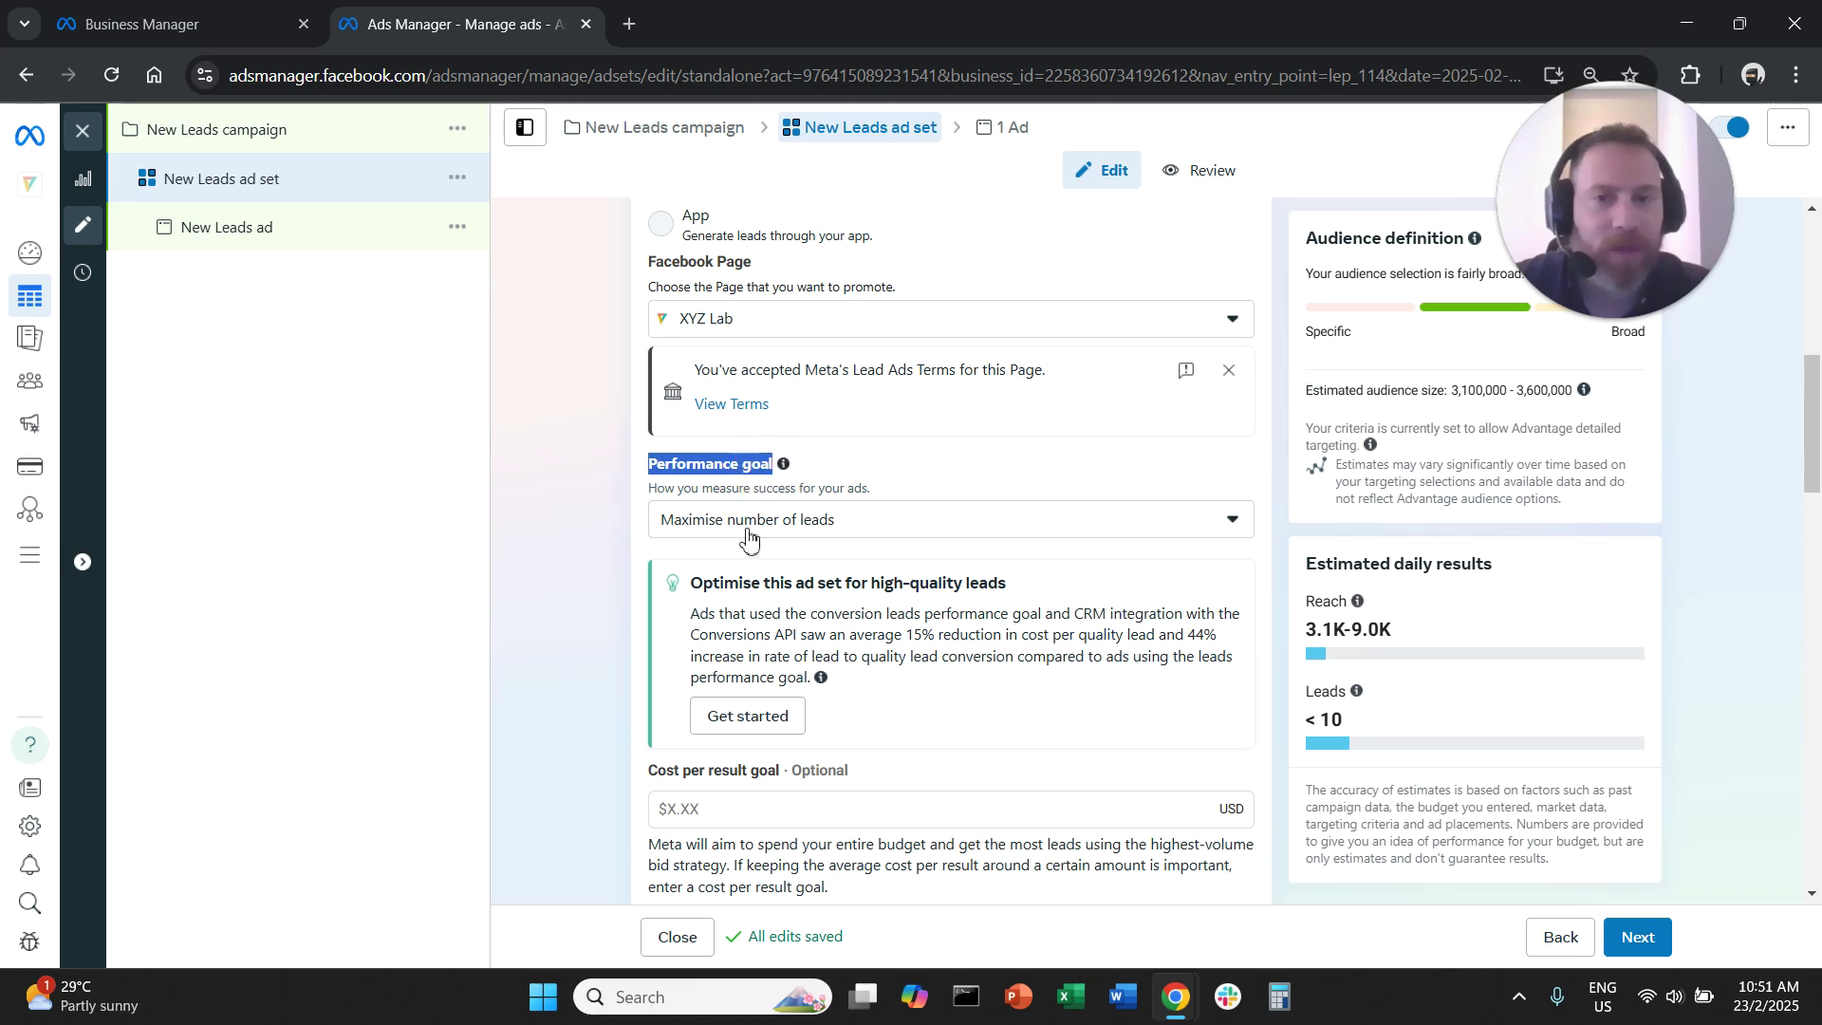
drag(664, 521, 598, 514)
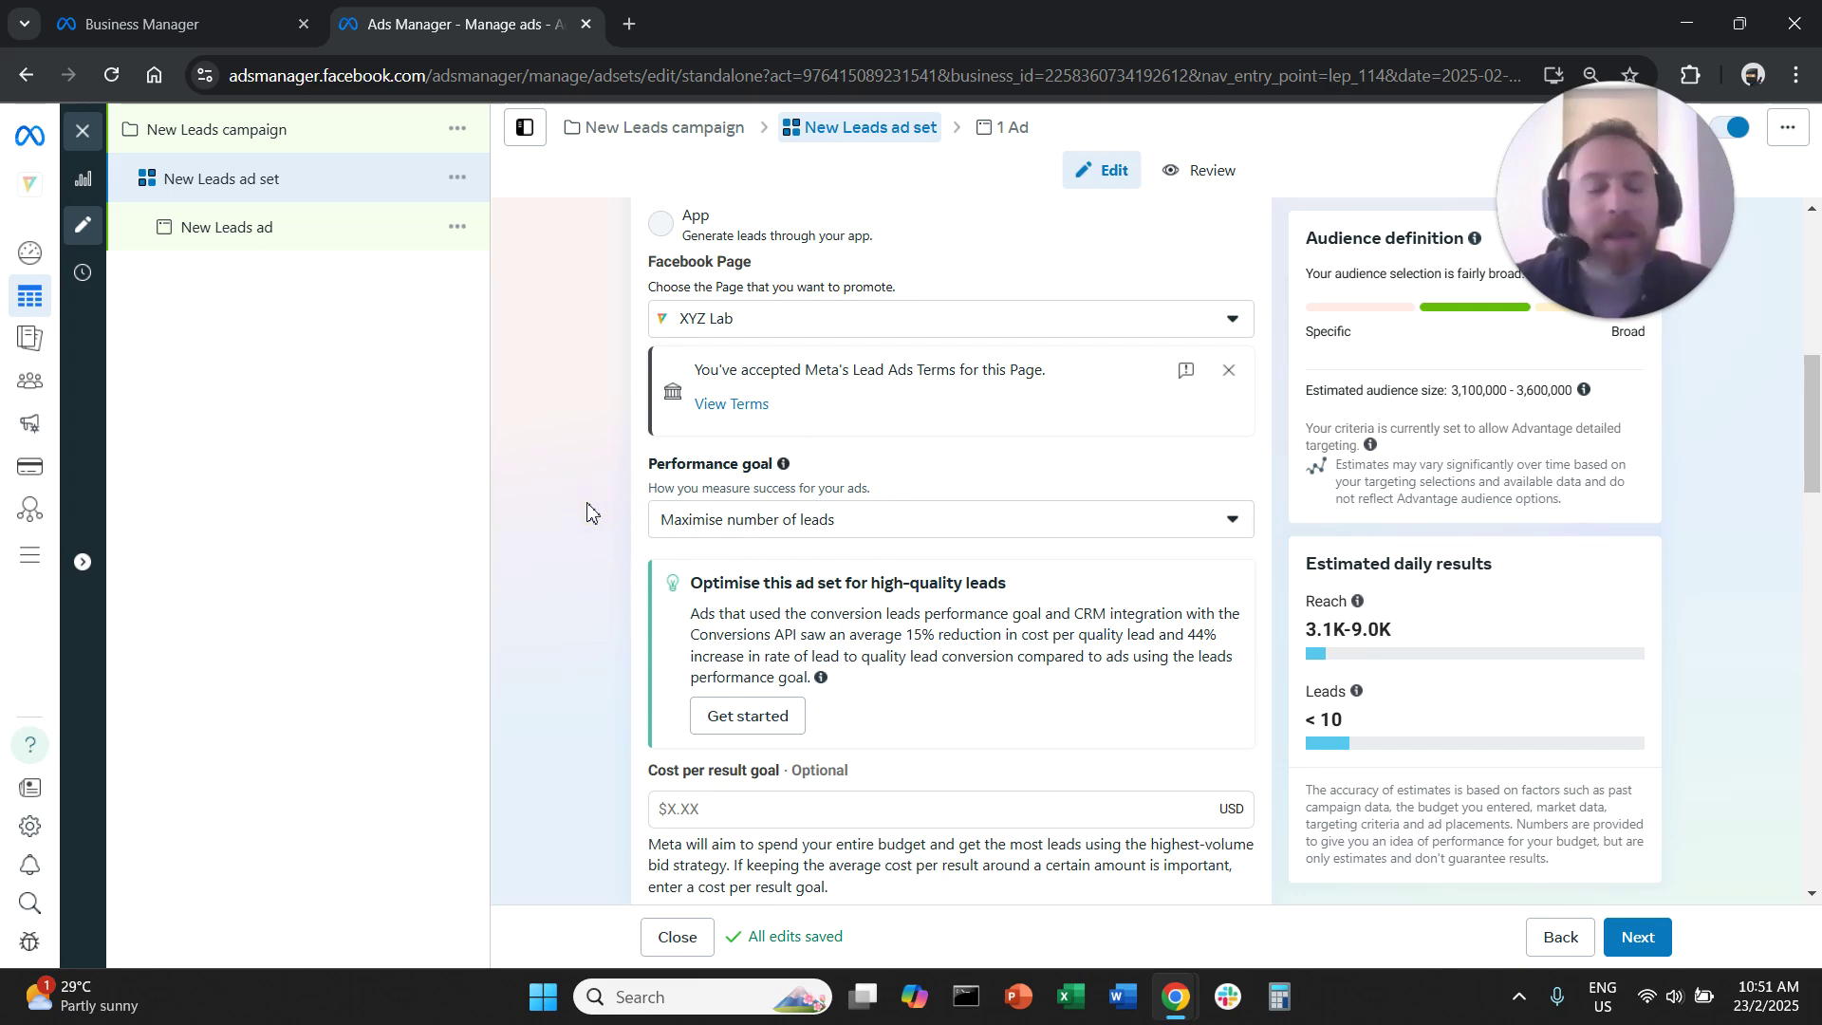
Keep the ad set's default budget, schedule, audience and placements, and continue to the ad.
scroll(590, 522, down, 3)
scroll(590, 527, down, 5)
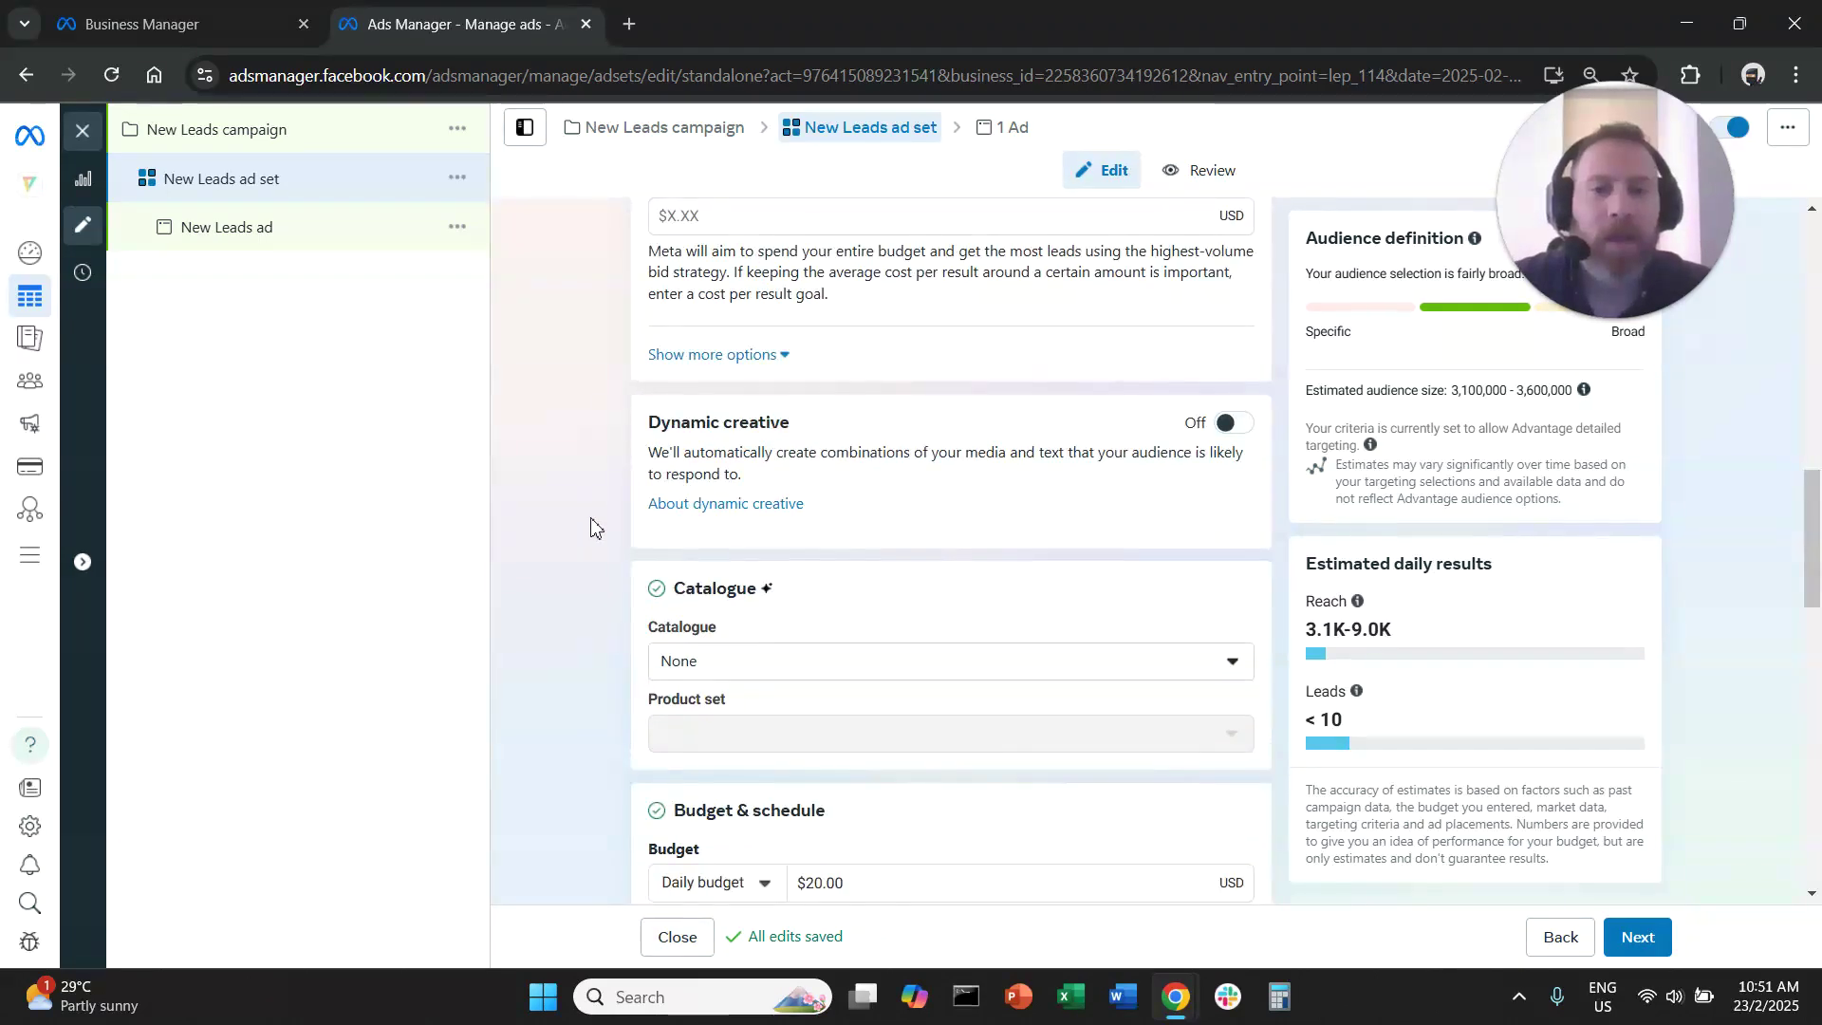
scroll(591, 522, down, 1)
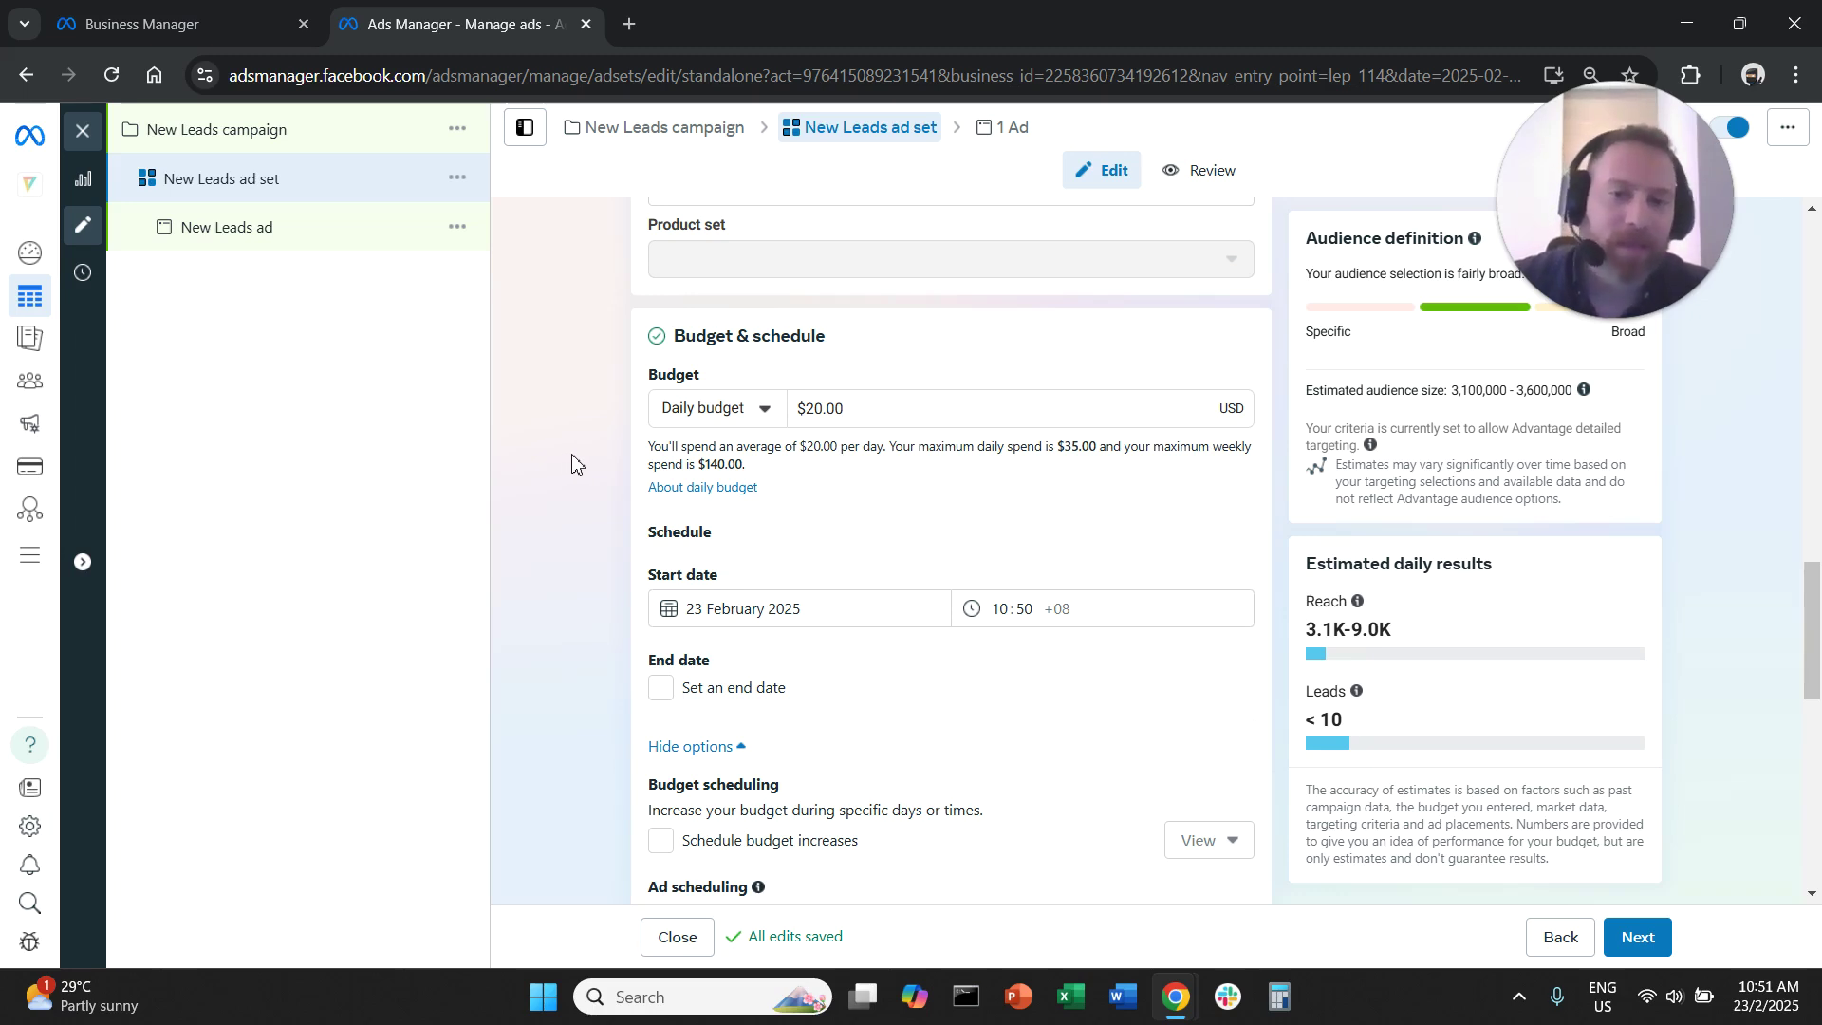
scroll(583, 466, down, 1)
scroll(583, 472, down, 4)
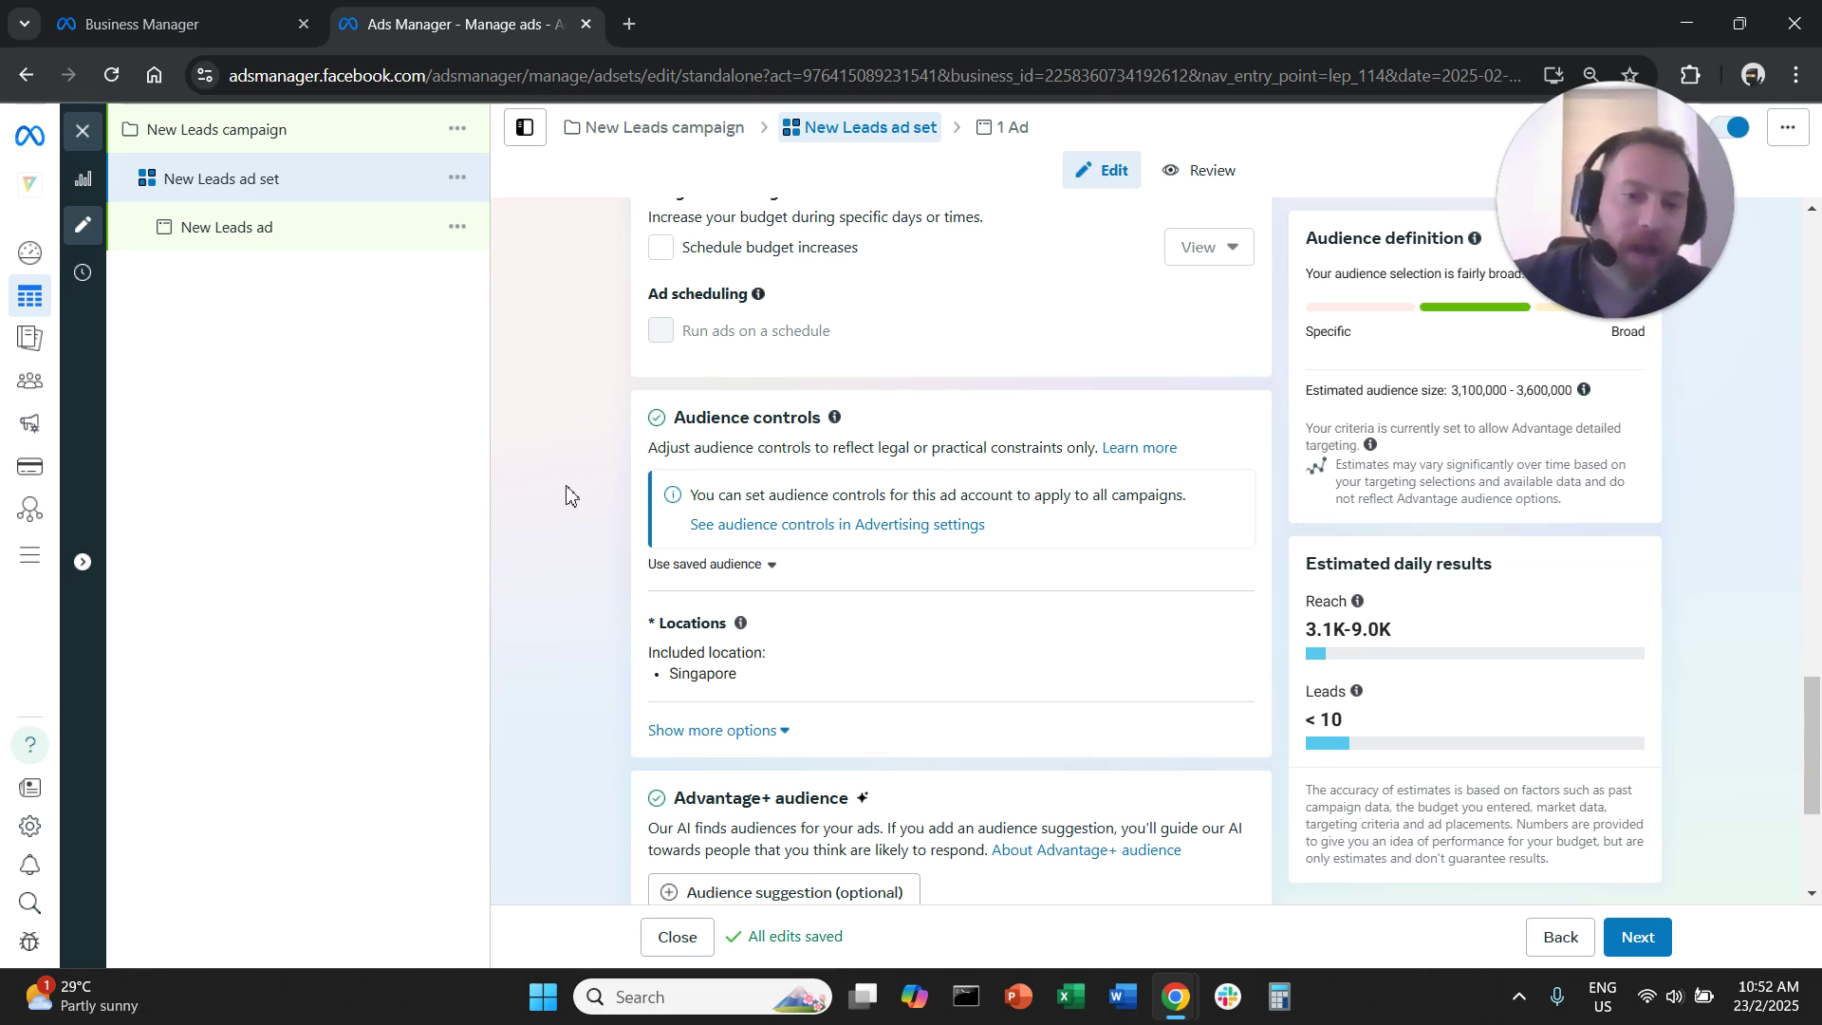
scroll(570, 491, down, 3)
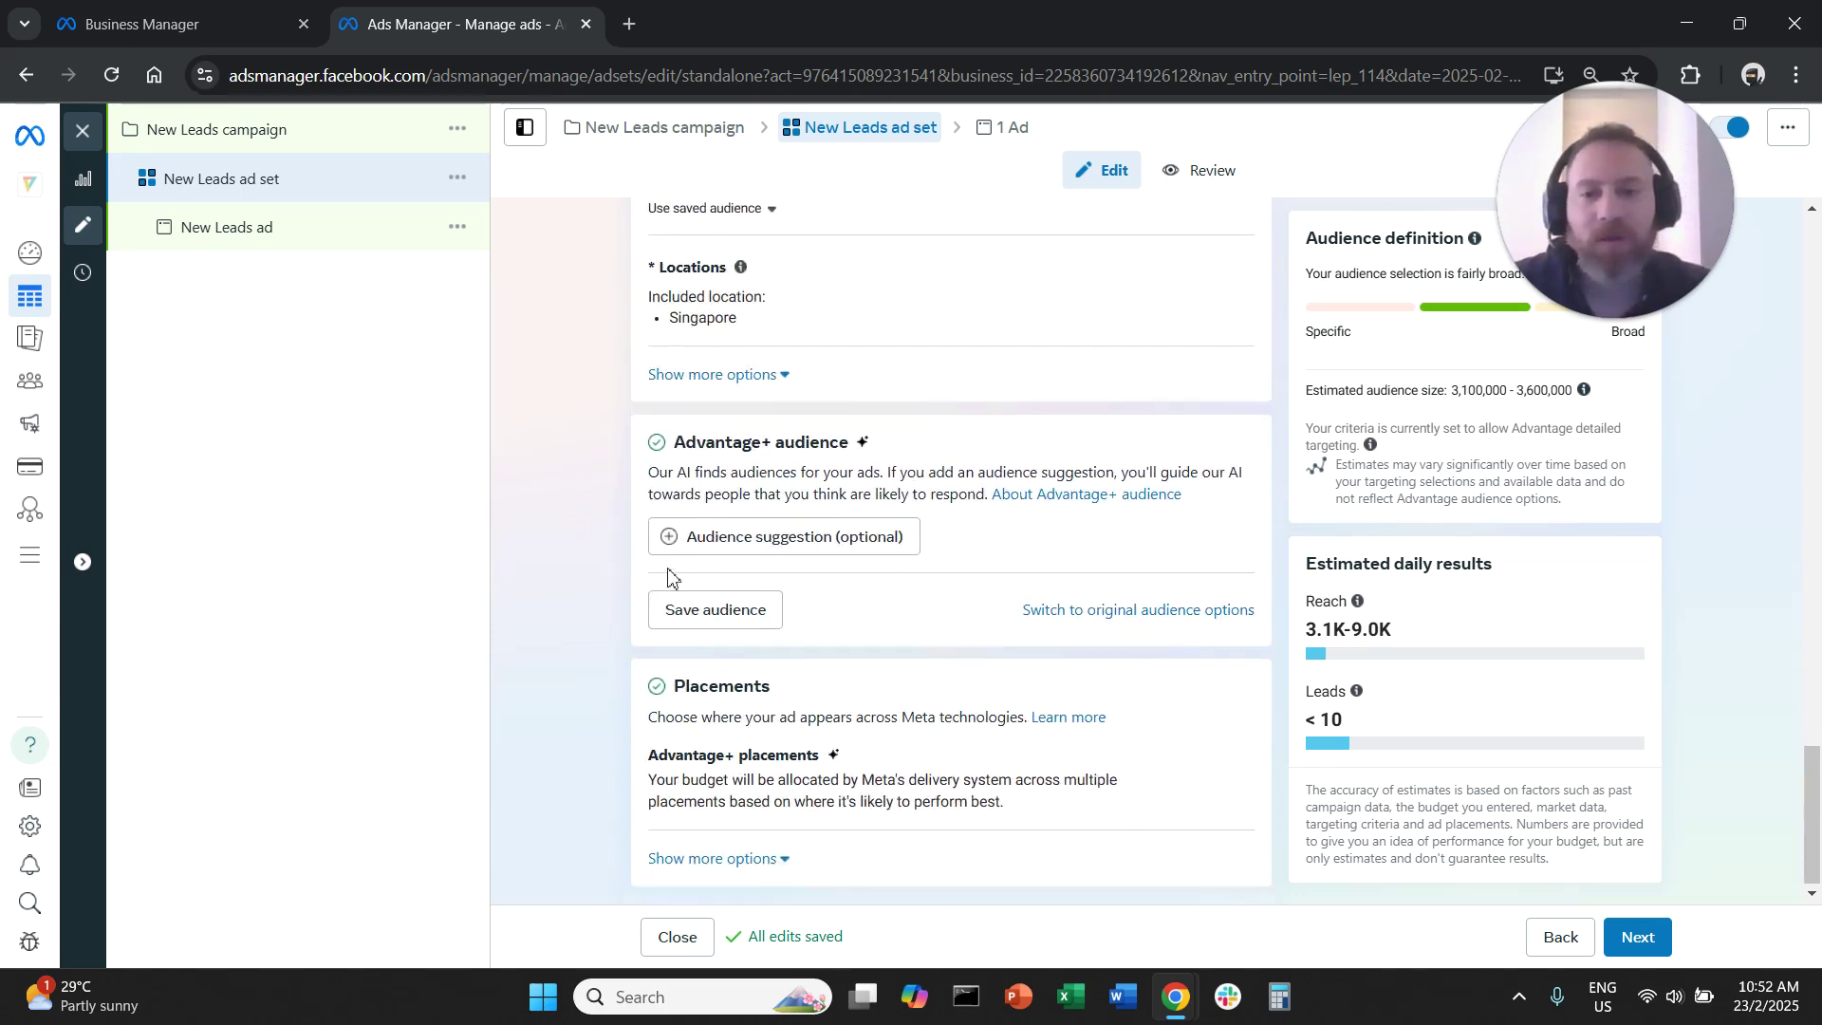
click(1637, 937)
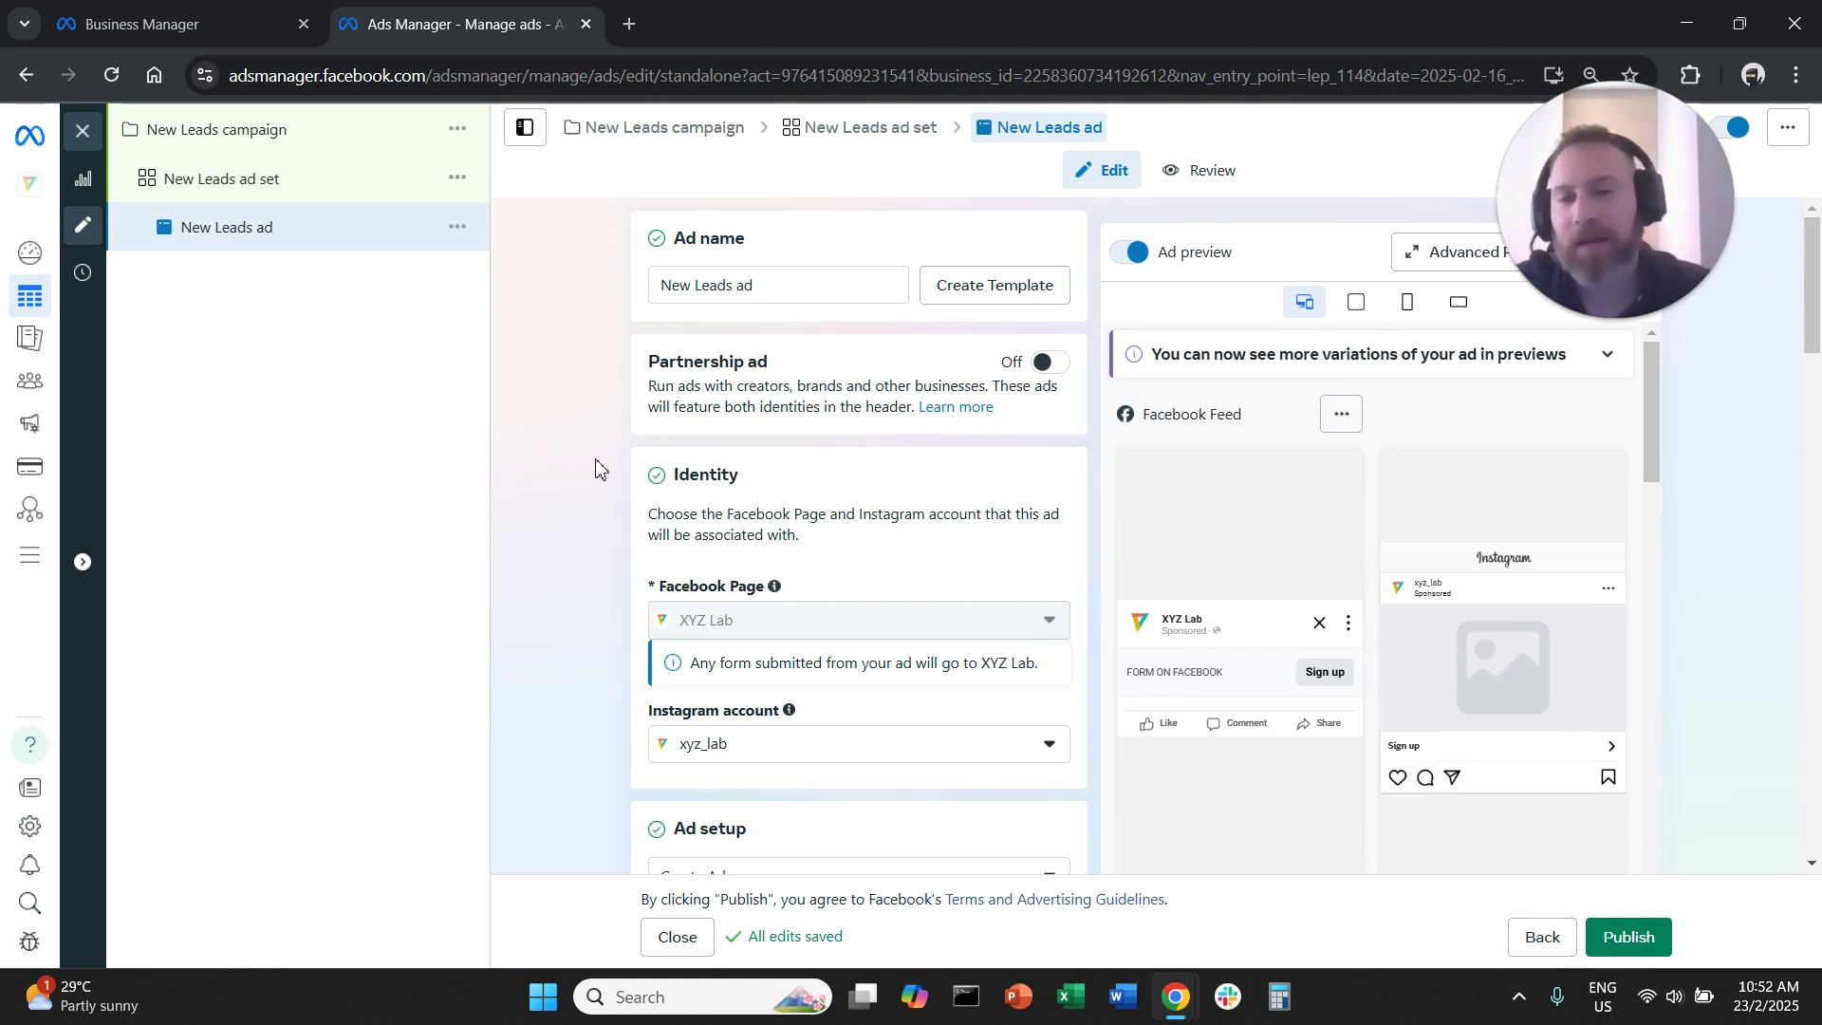
Start a new instant form named Lead Gen Form for the ad's destination.
scroll(596, 468, down, 6)
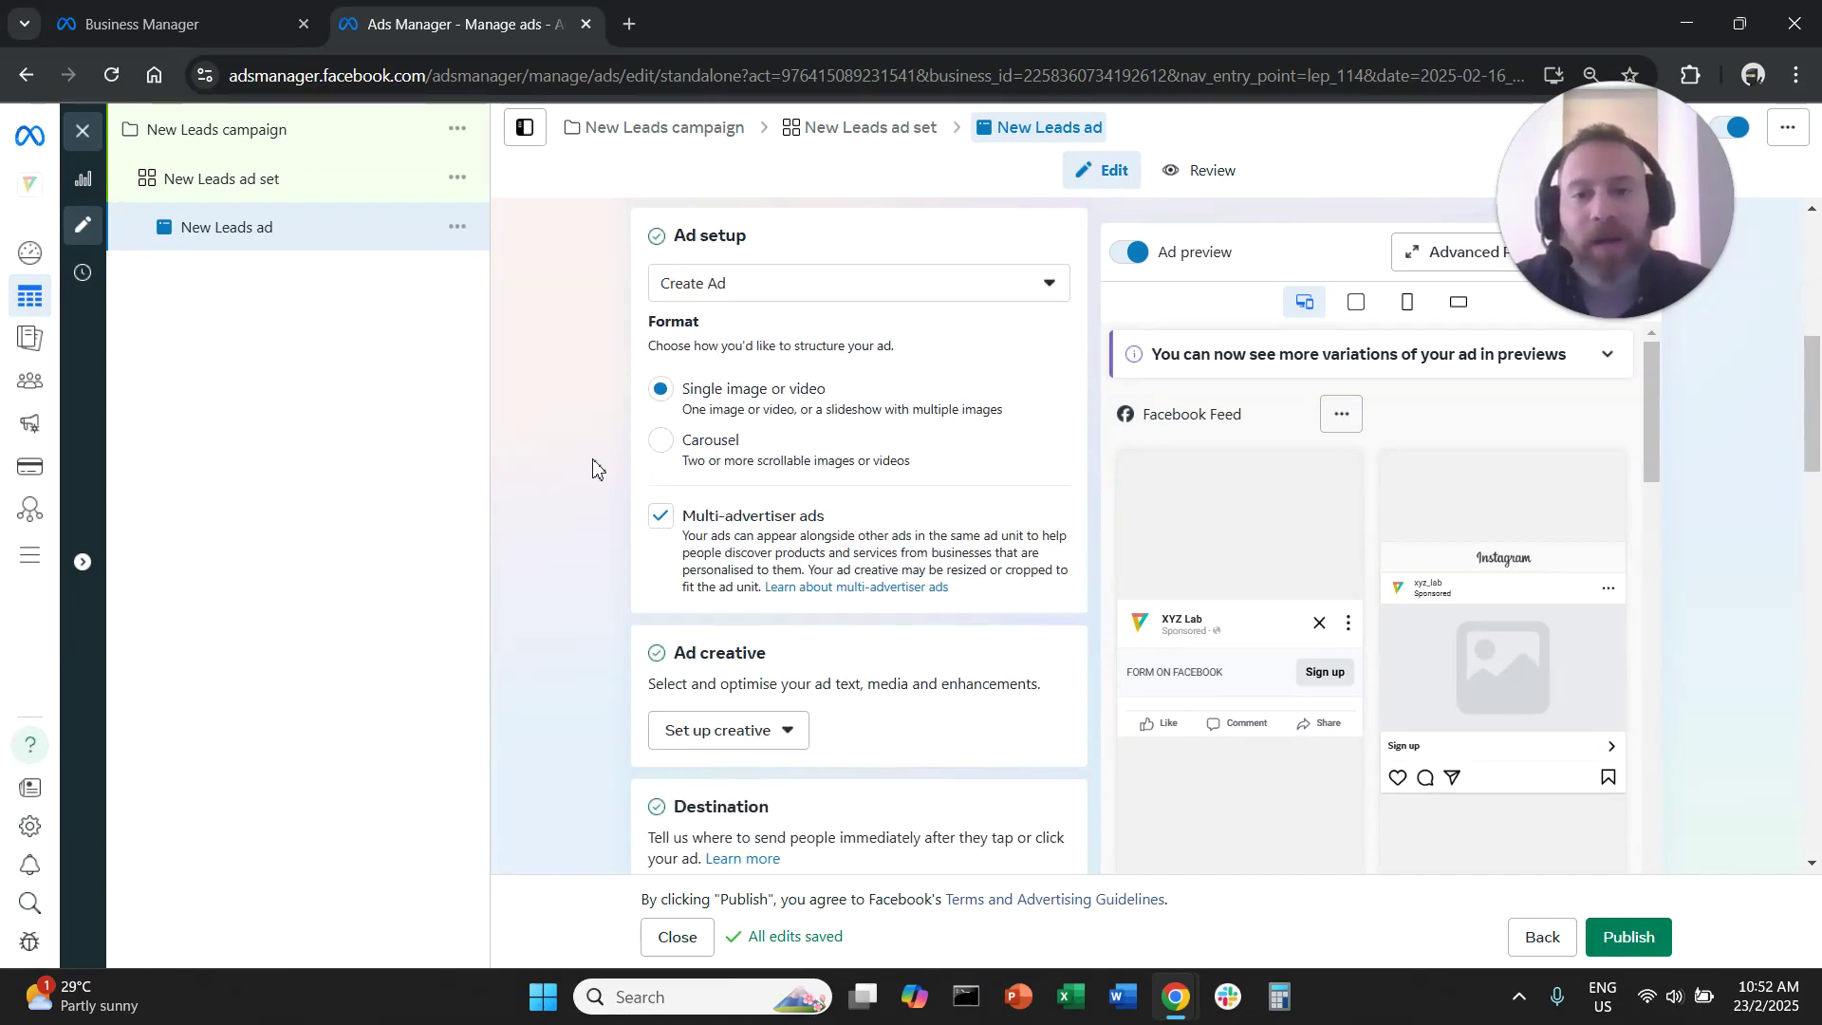
scroll(596, 468, down, 1)
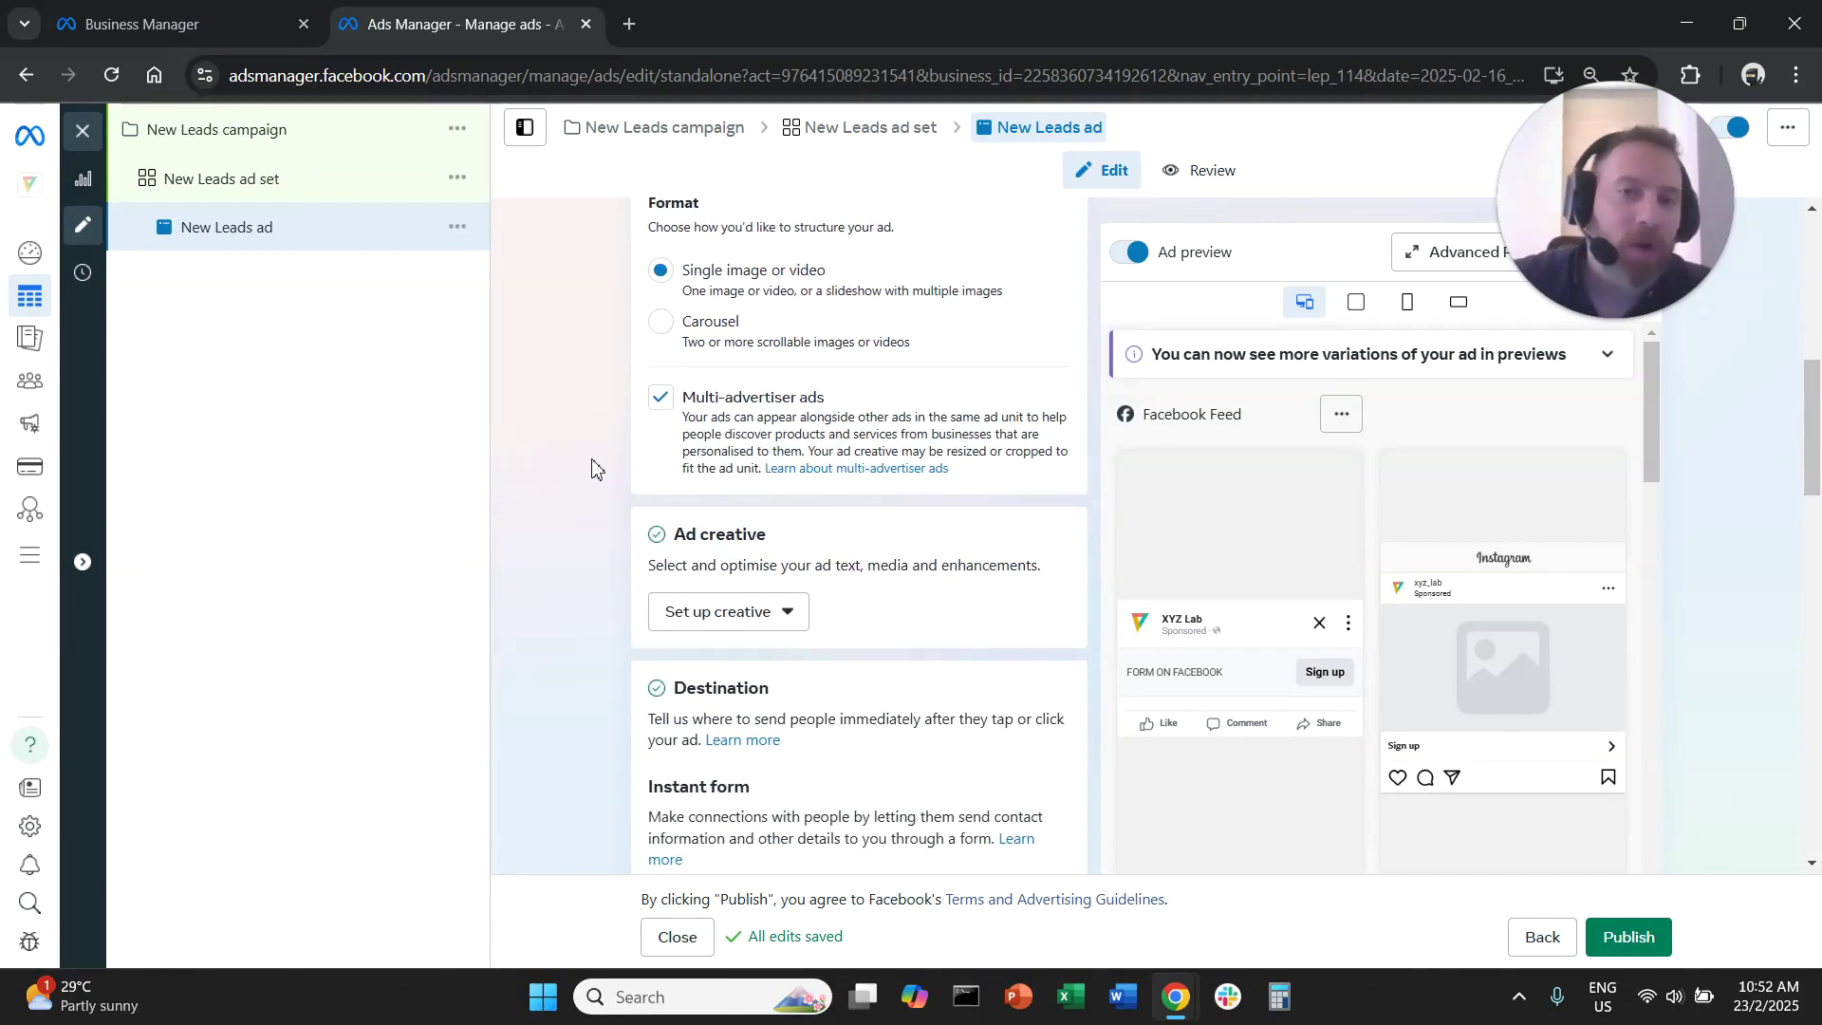
scroll(590, 467, down, 3)
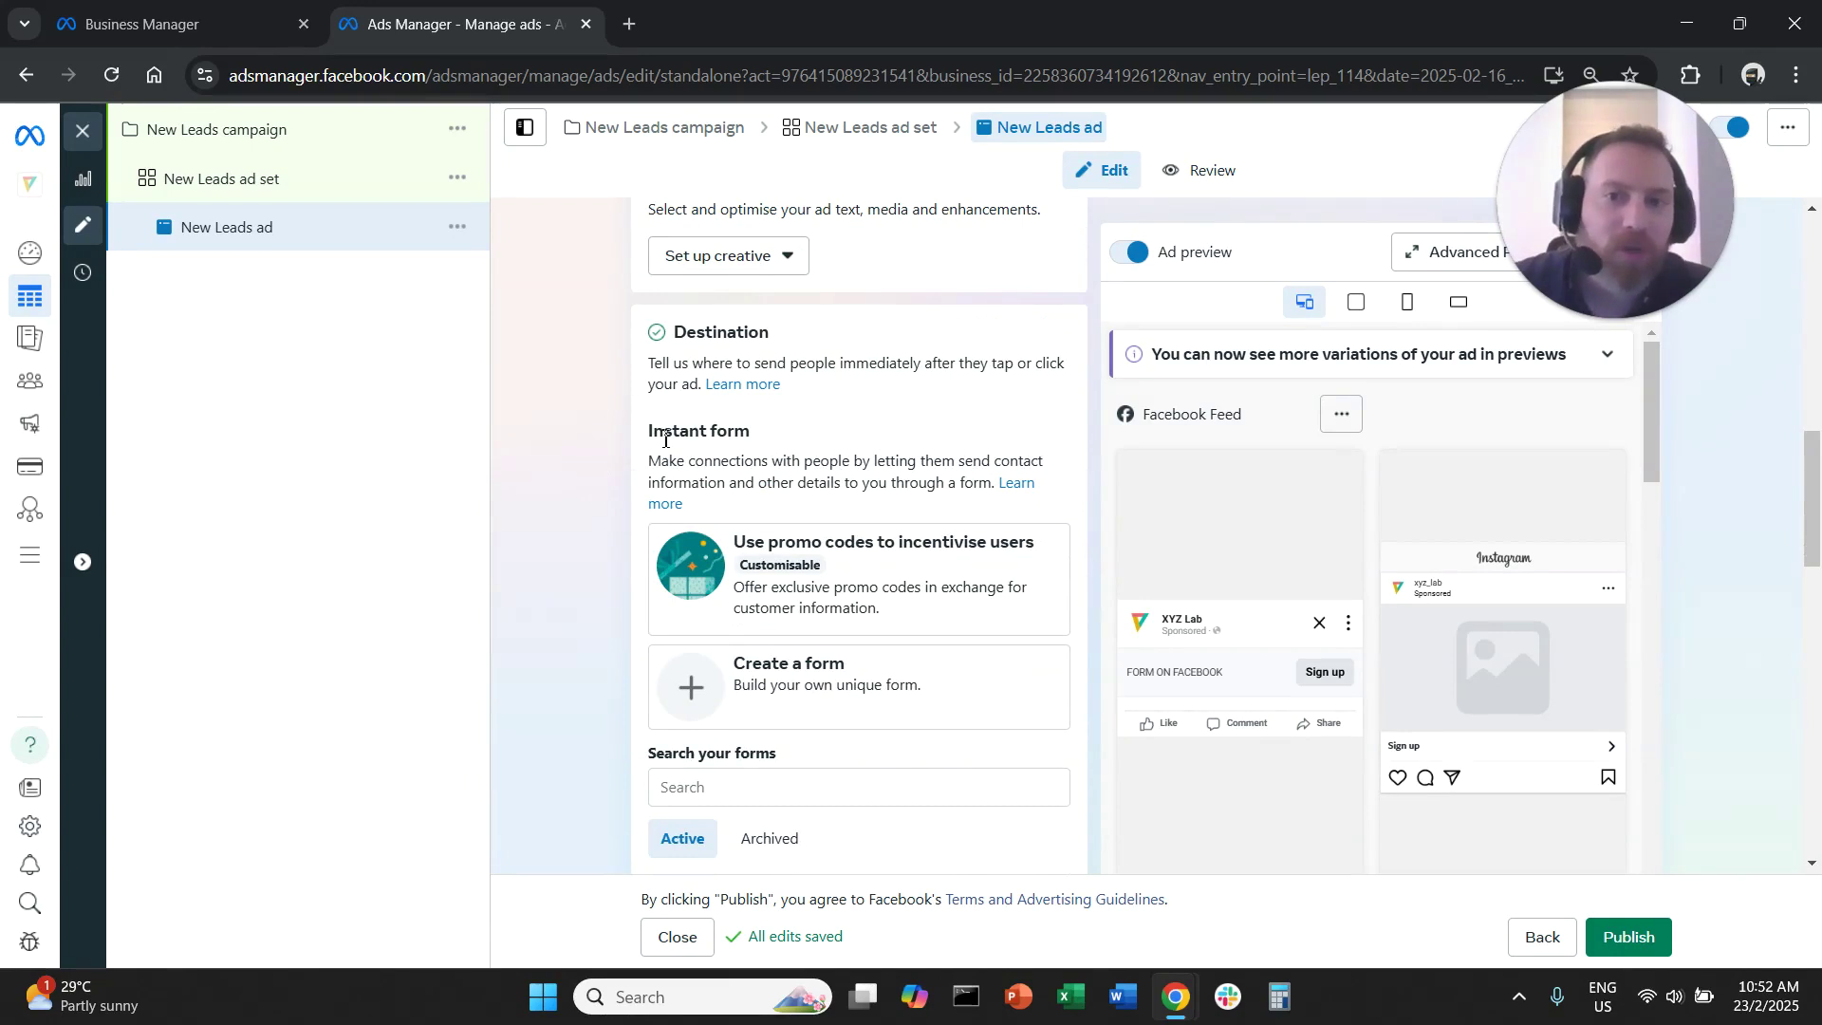
drag(644, 431, 756, 453)
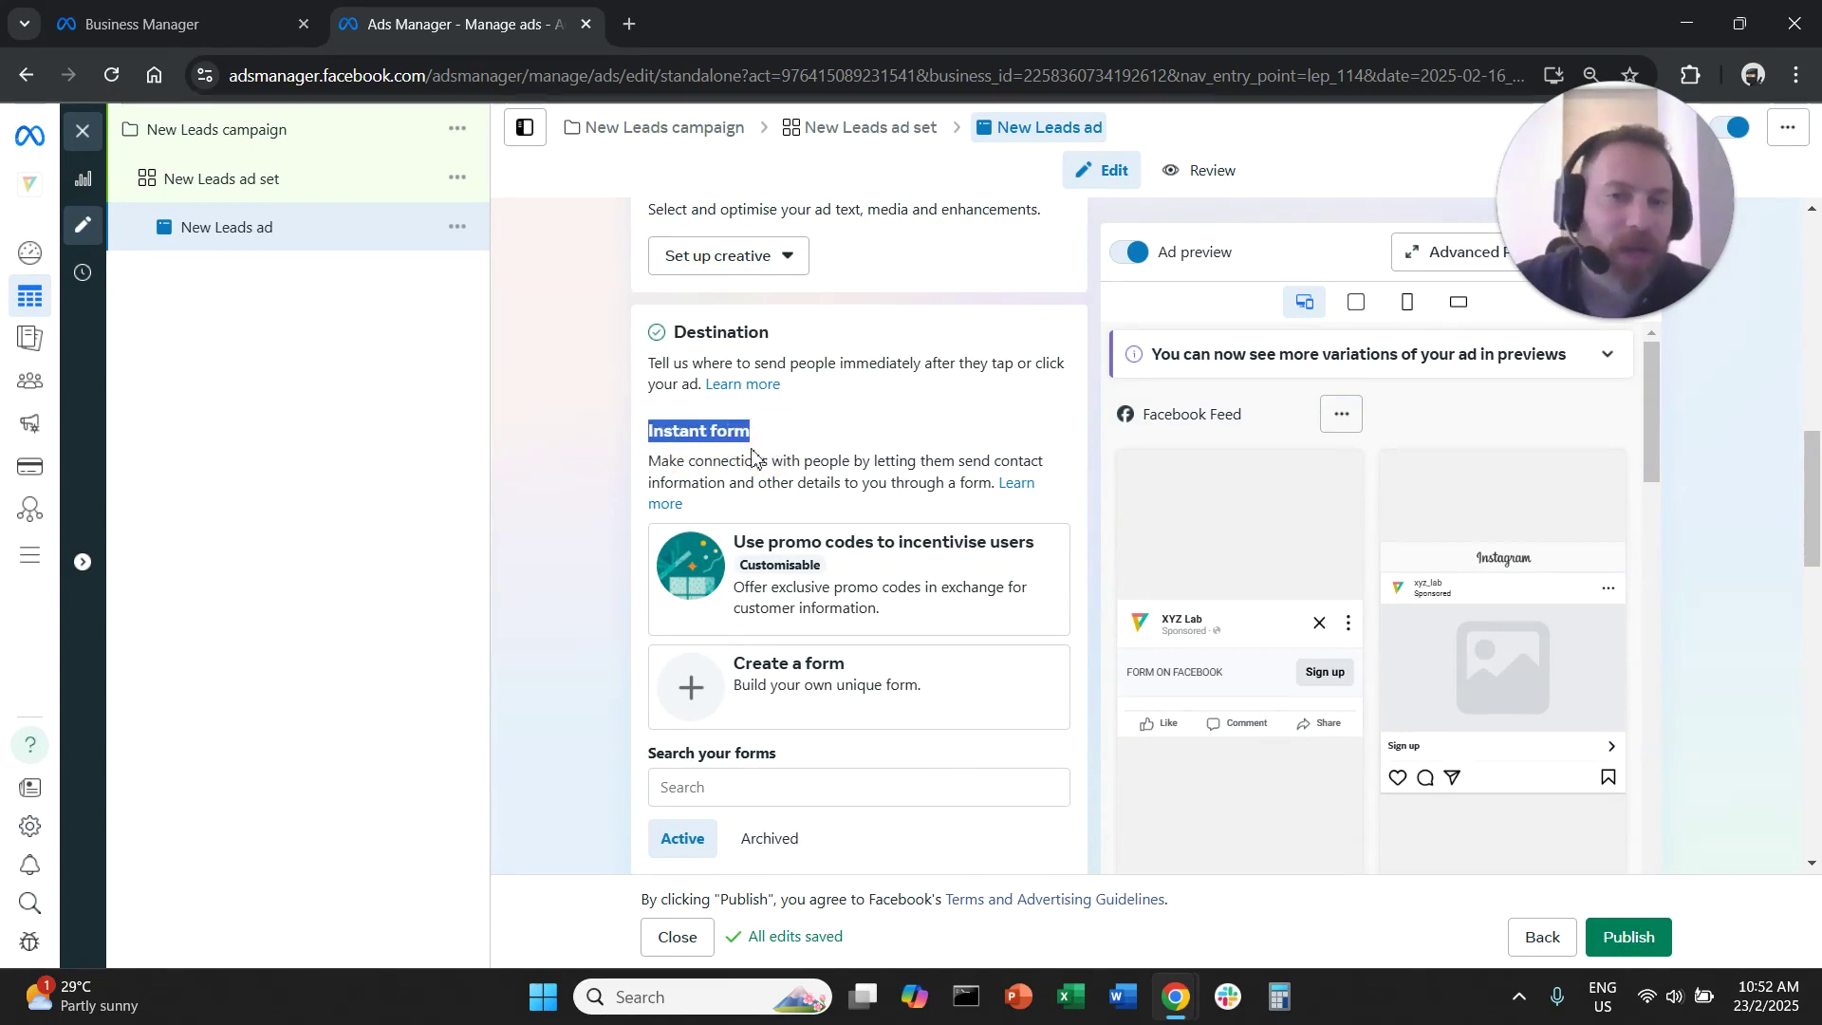
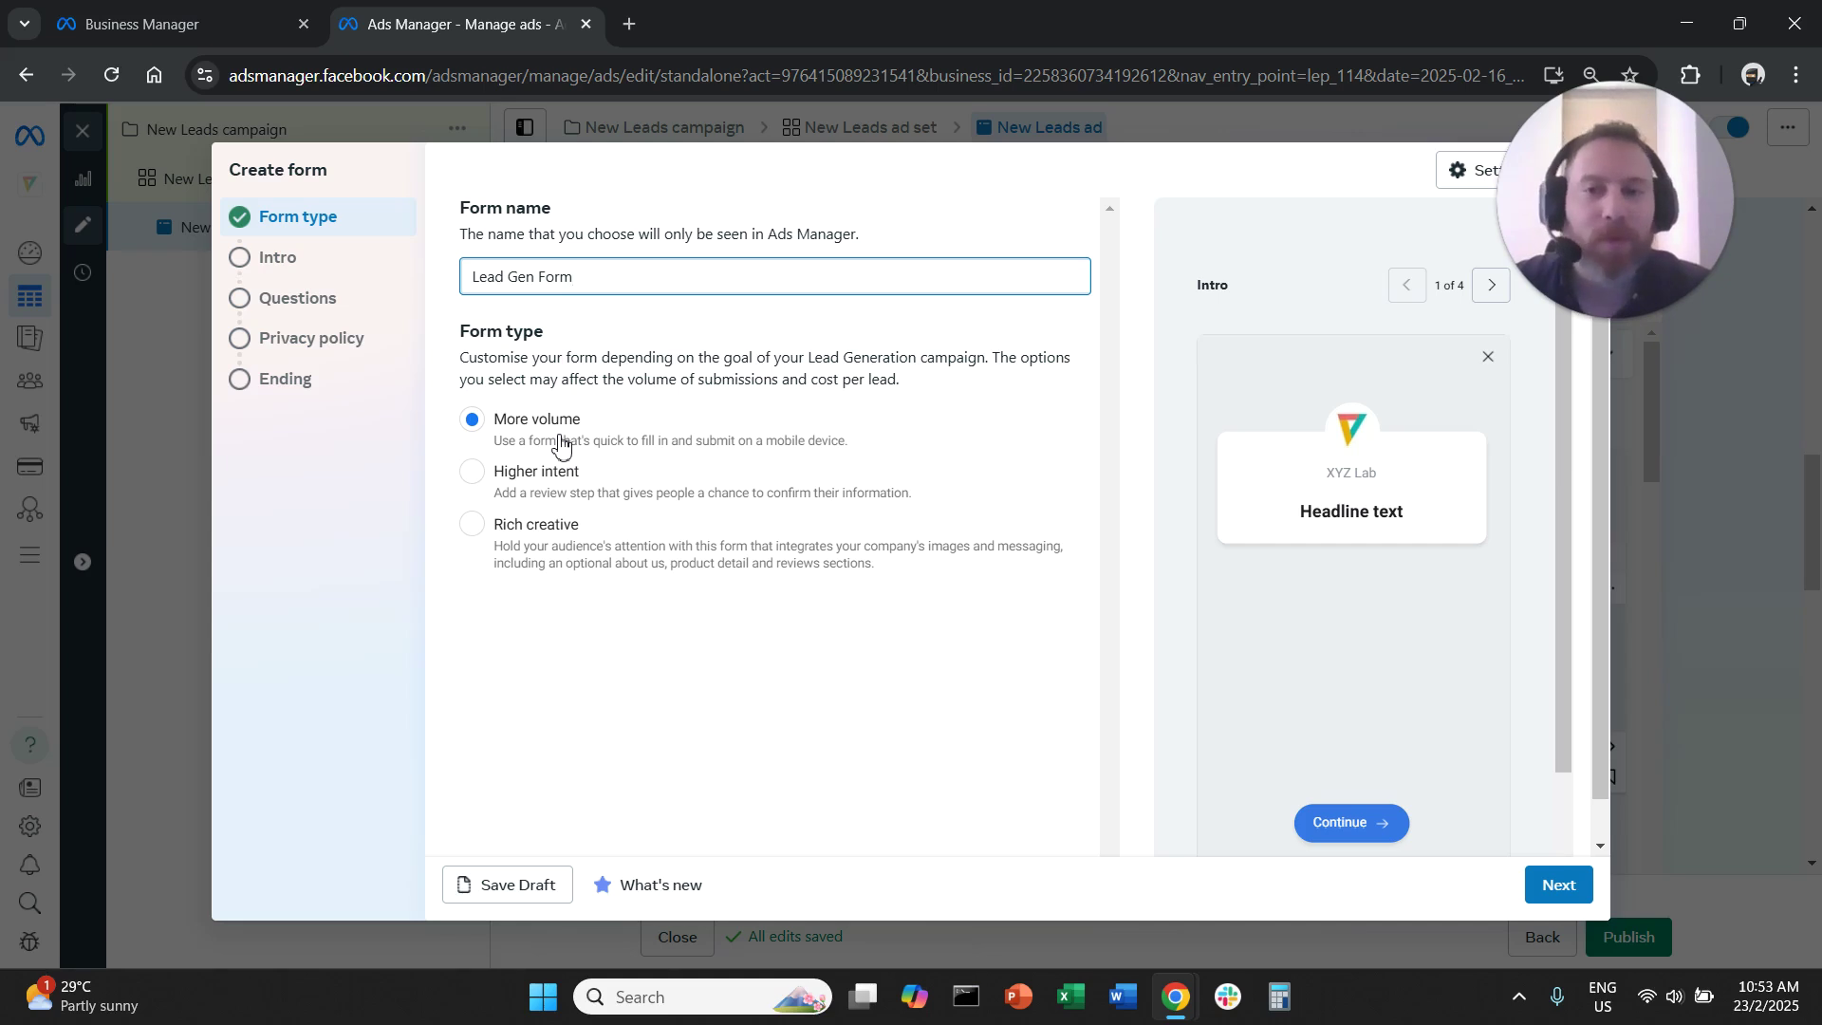
Compare the Higher intent and Rich creative form types, choose More volume, and continue to the form's intro.
click(571, 480)
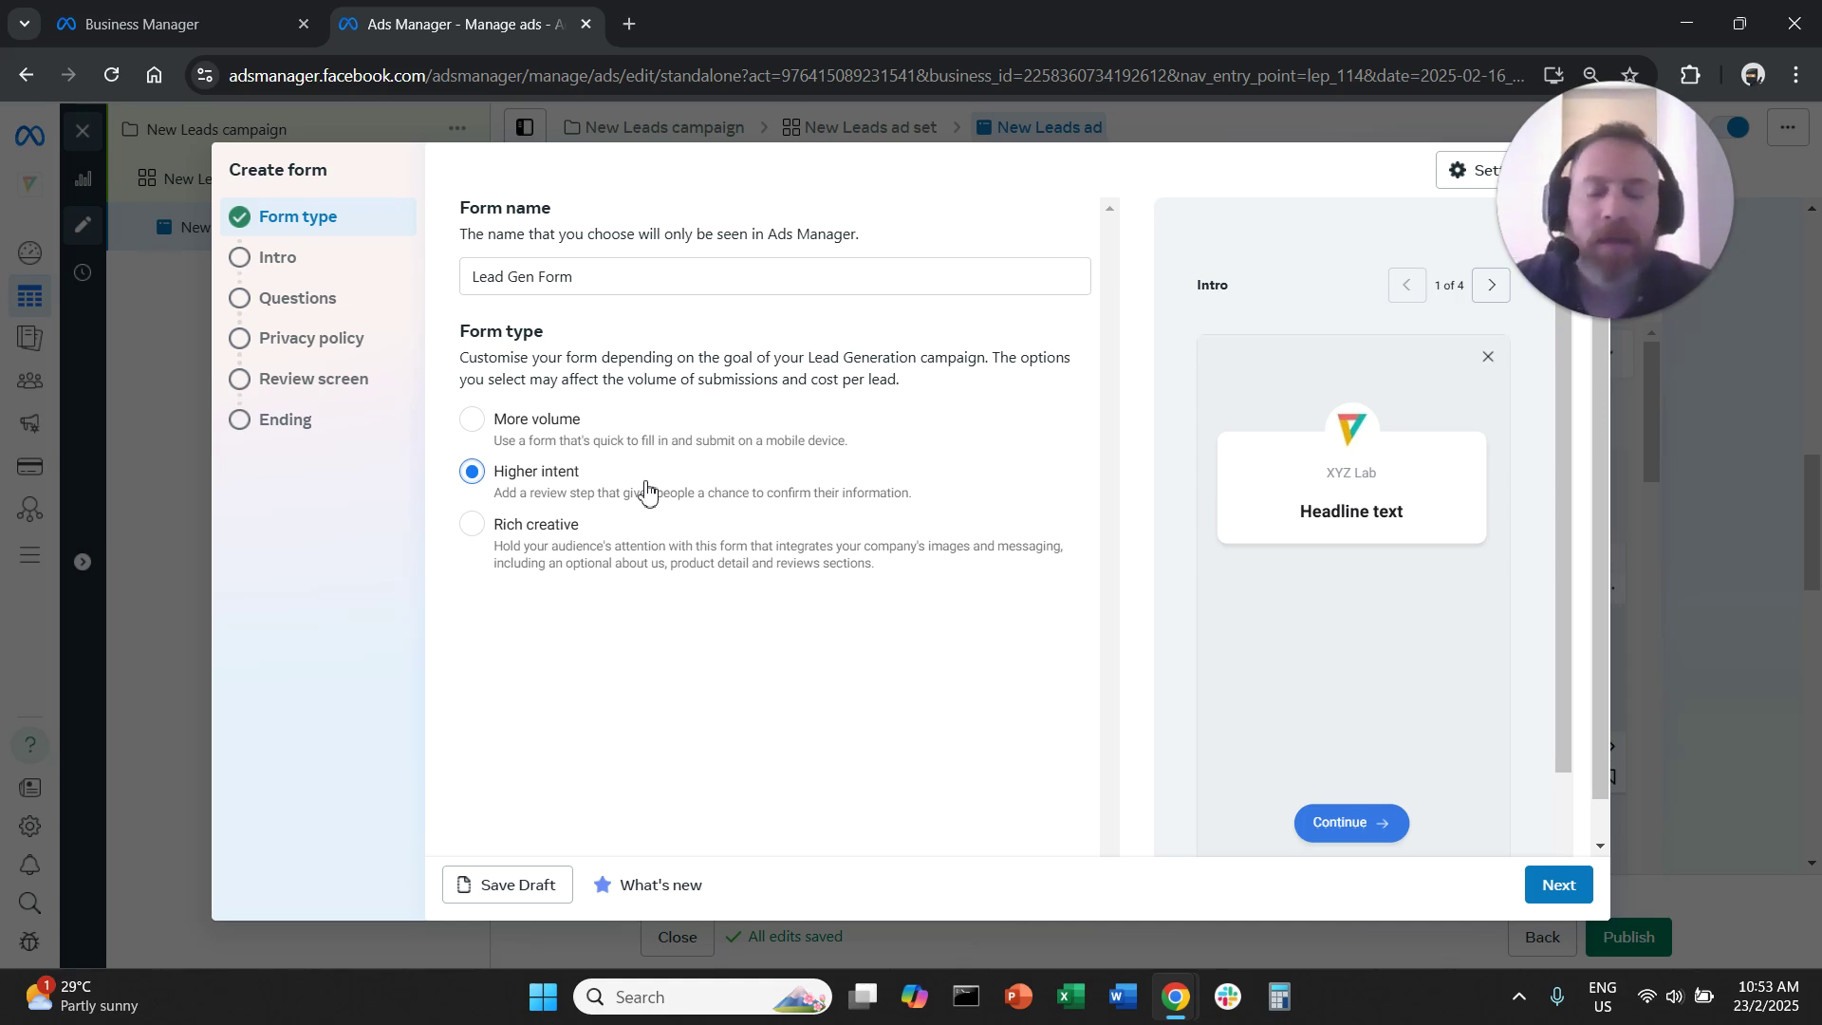
click(602, 539)
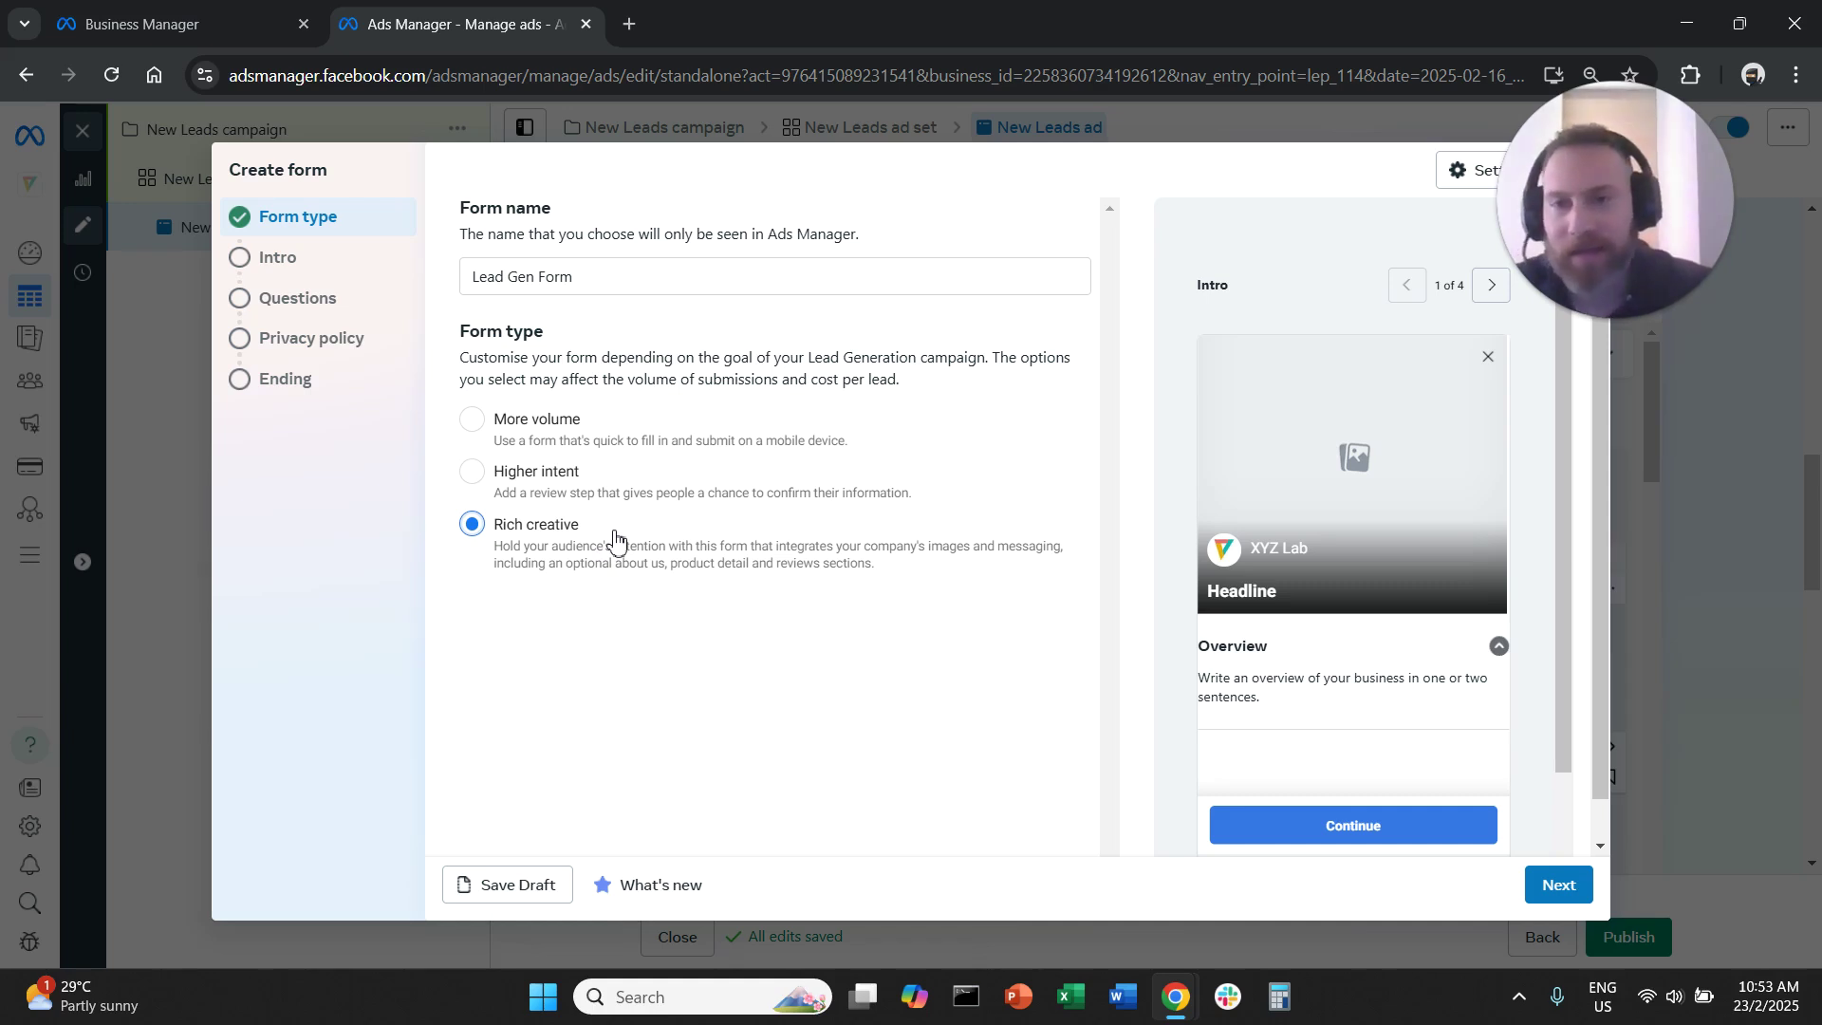
click(548, 429)
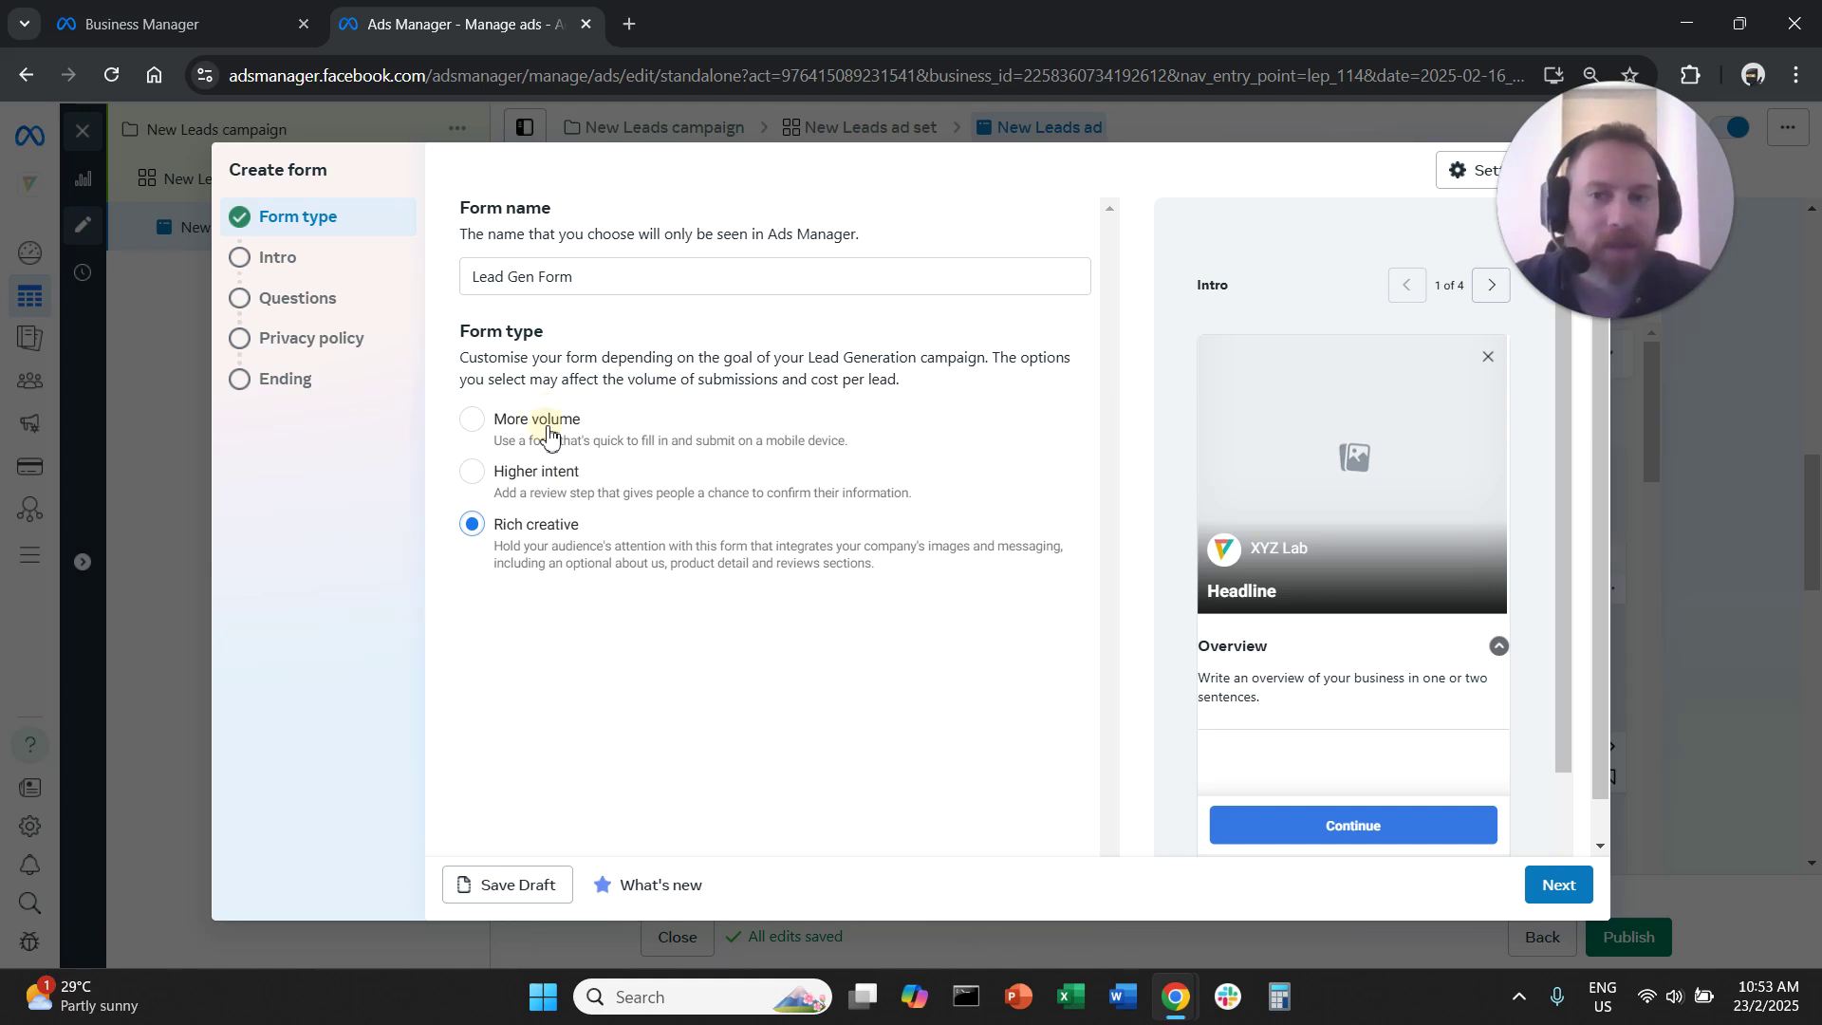
click(1552, 894)
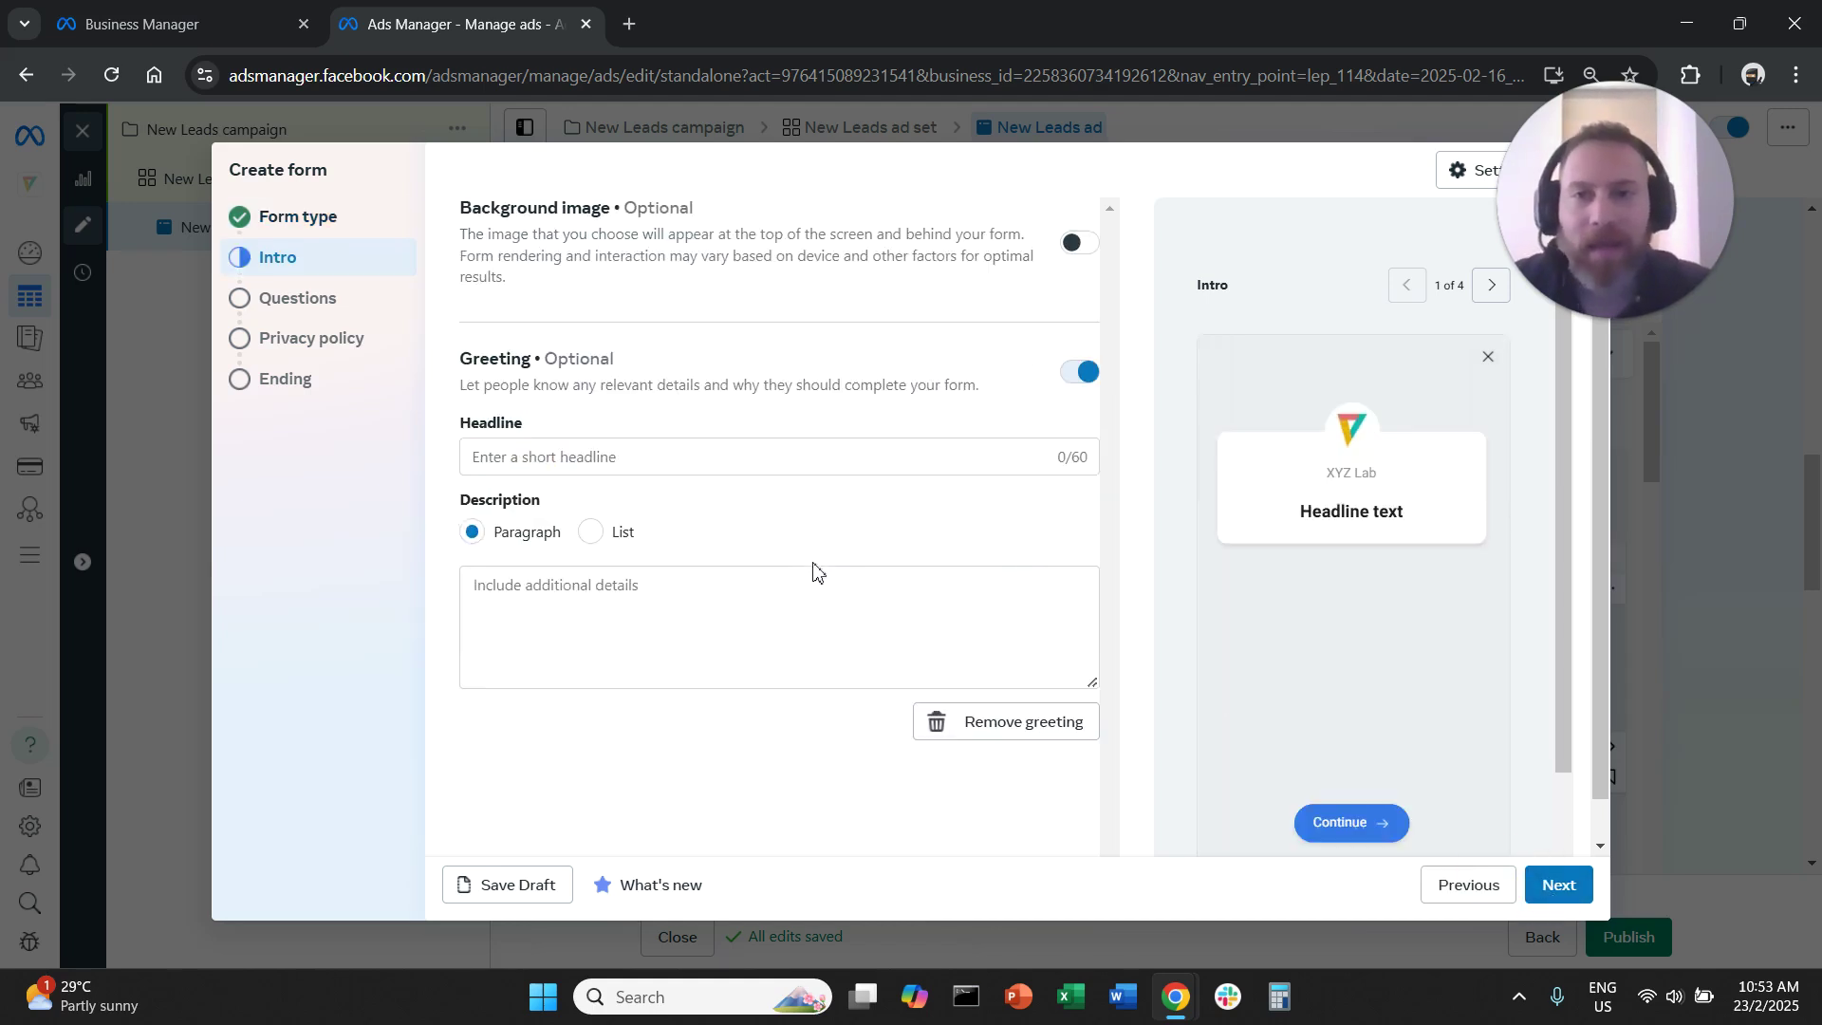
Enable the form's background image, check the uploaded image option, and set it to use the image from the ad.
click(1079, 246)
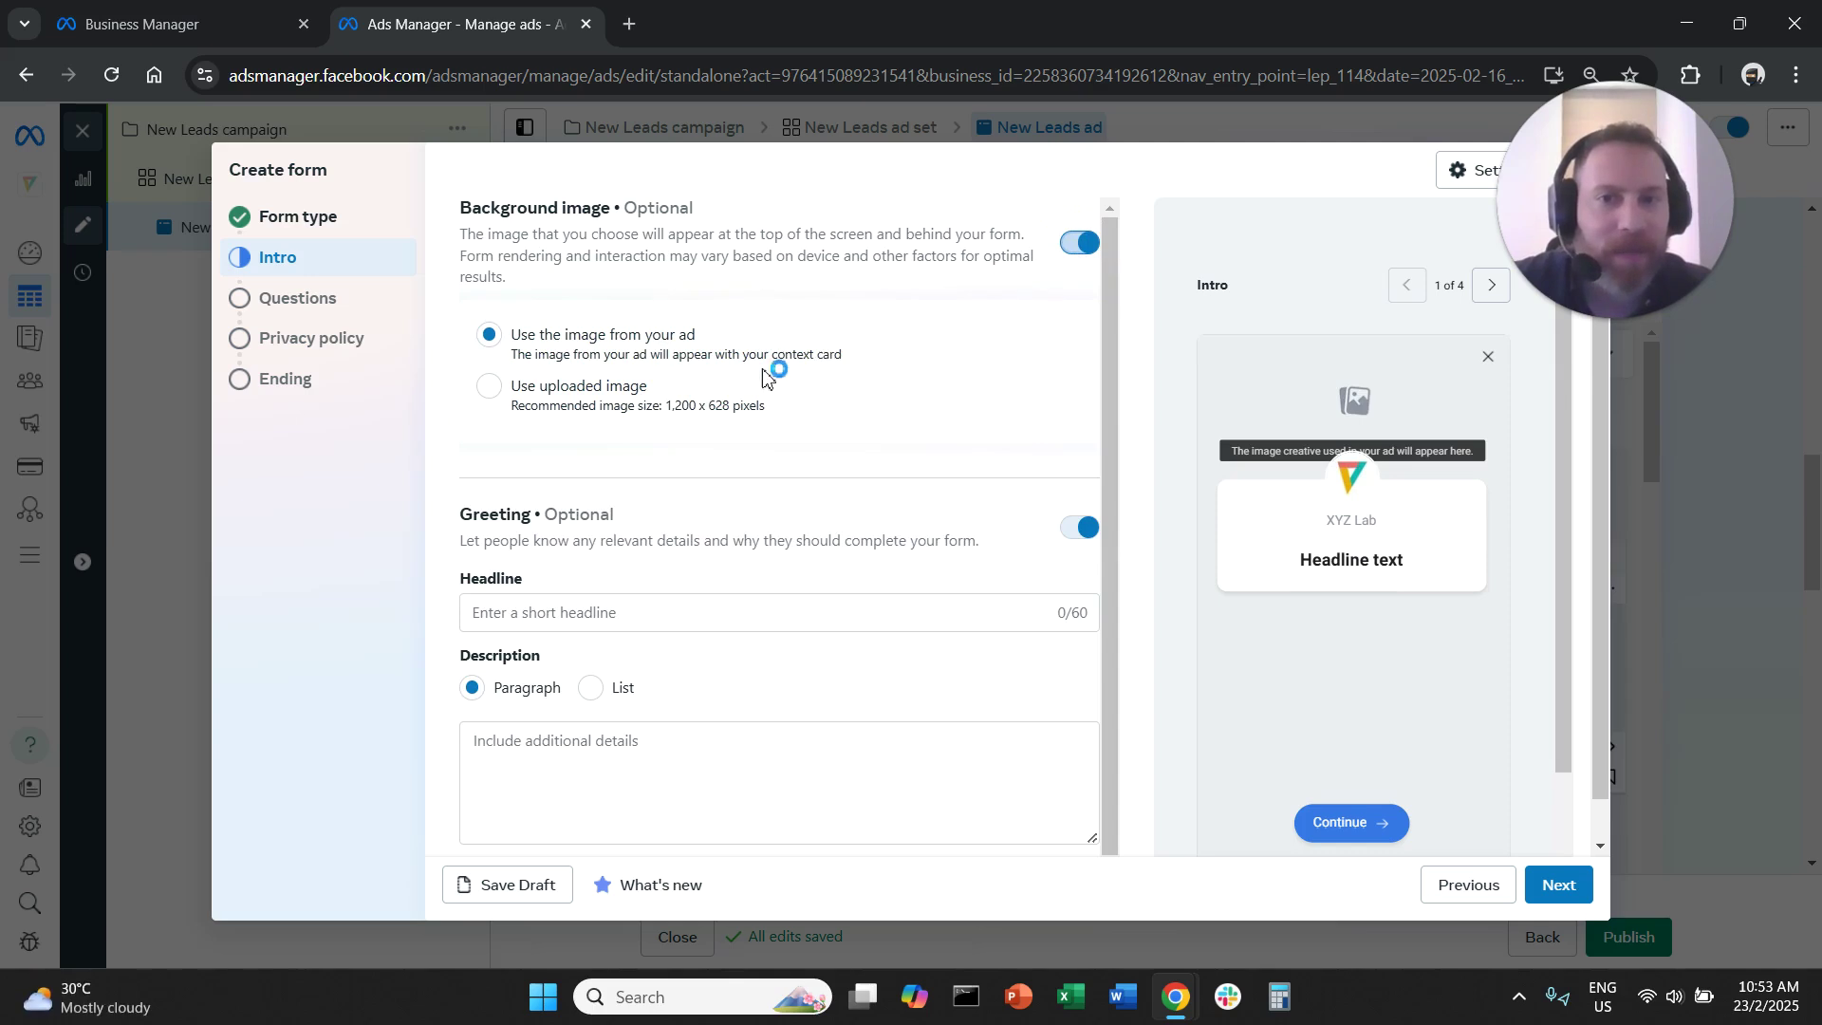
drag(665, 406, 738, 417)
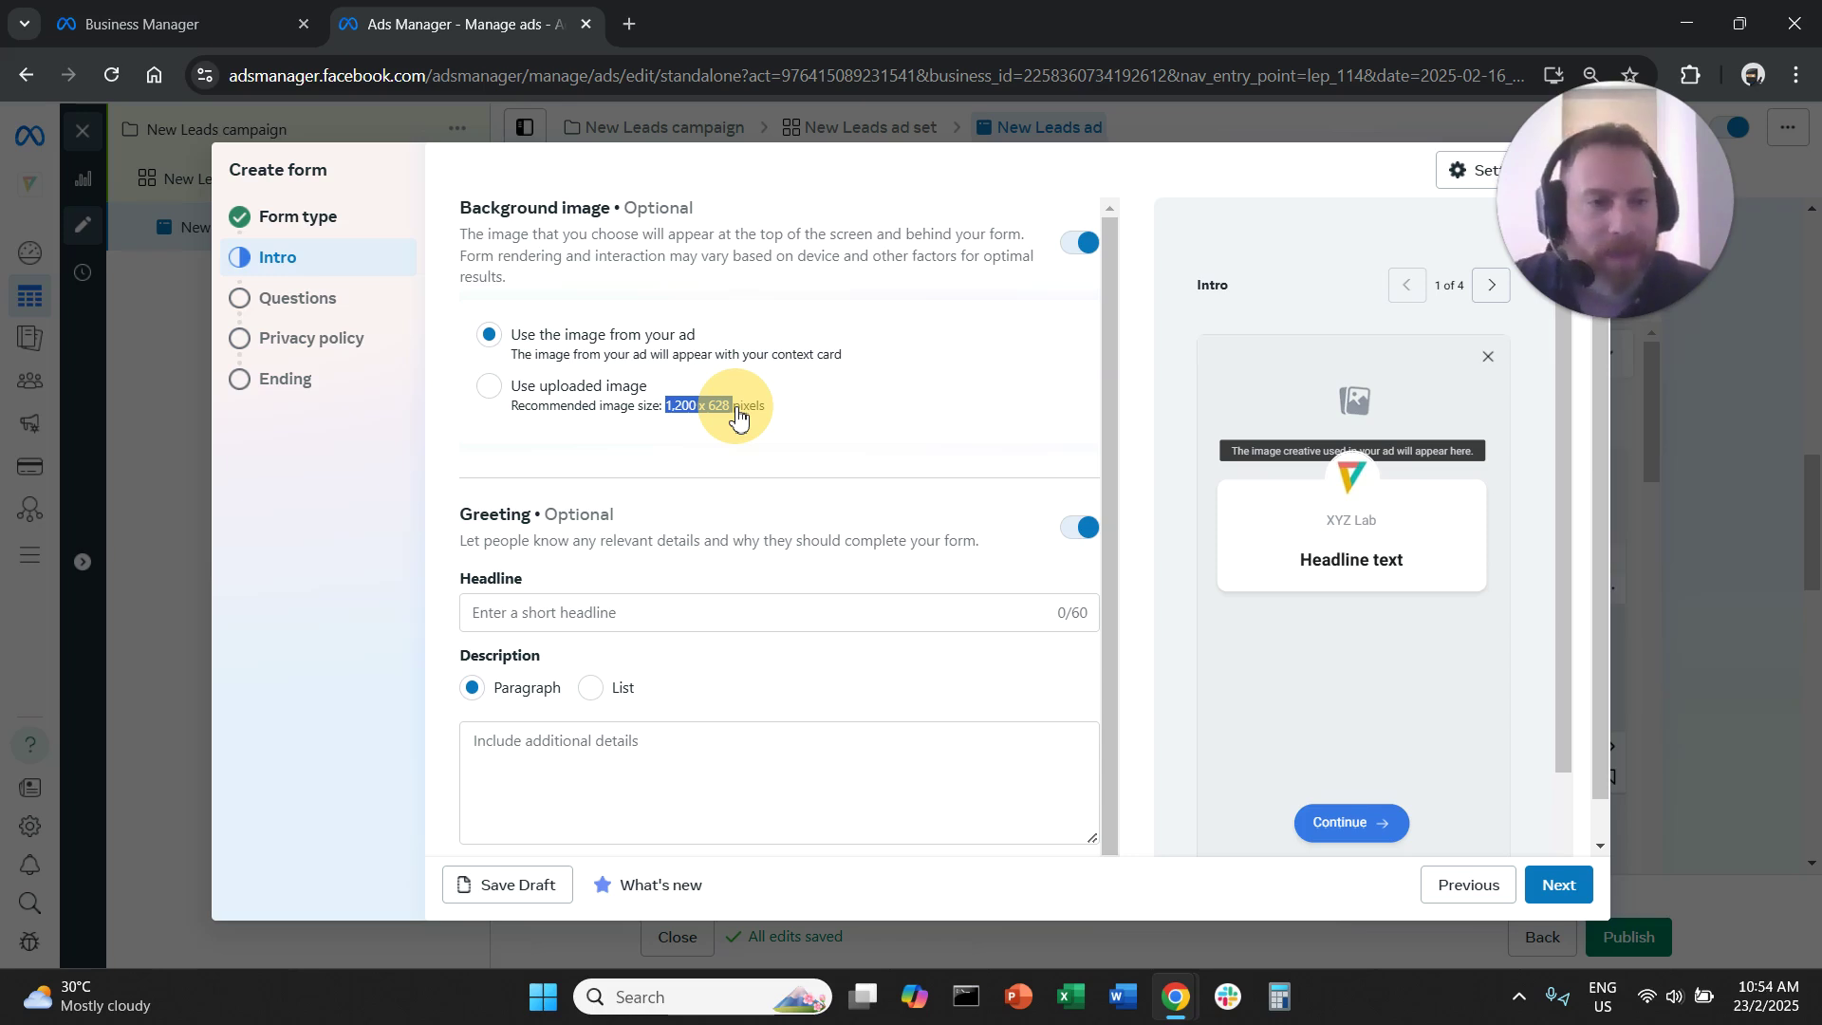
click(911, 418)
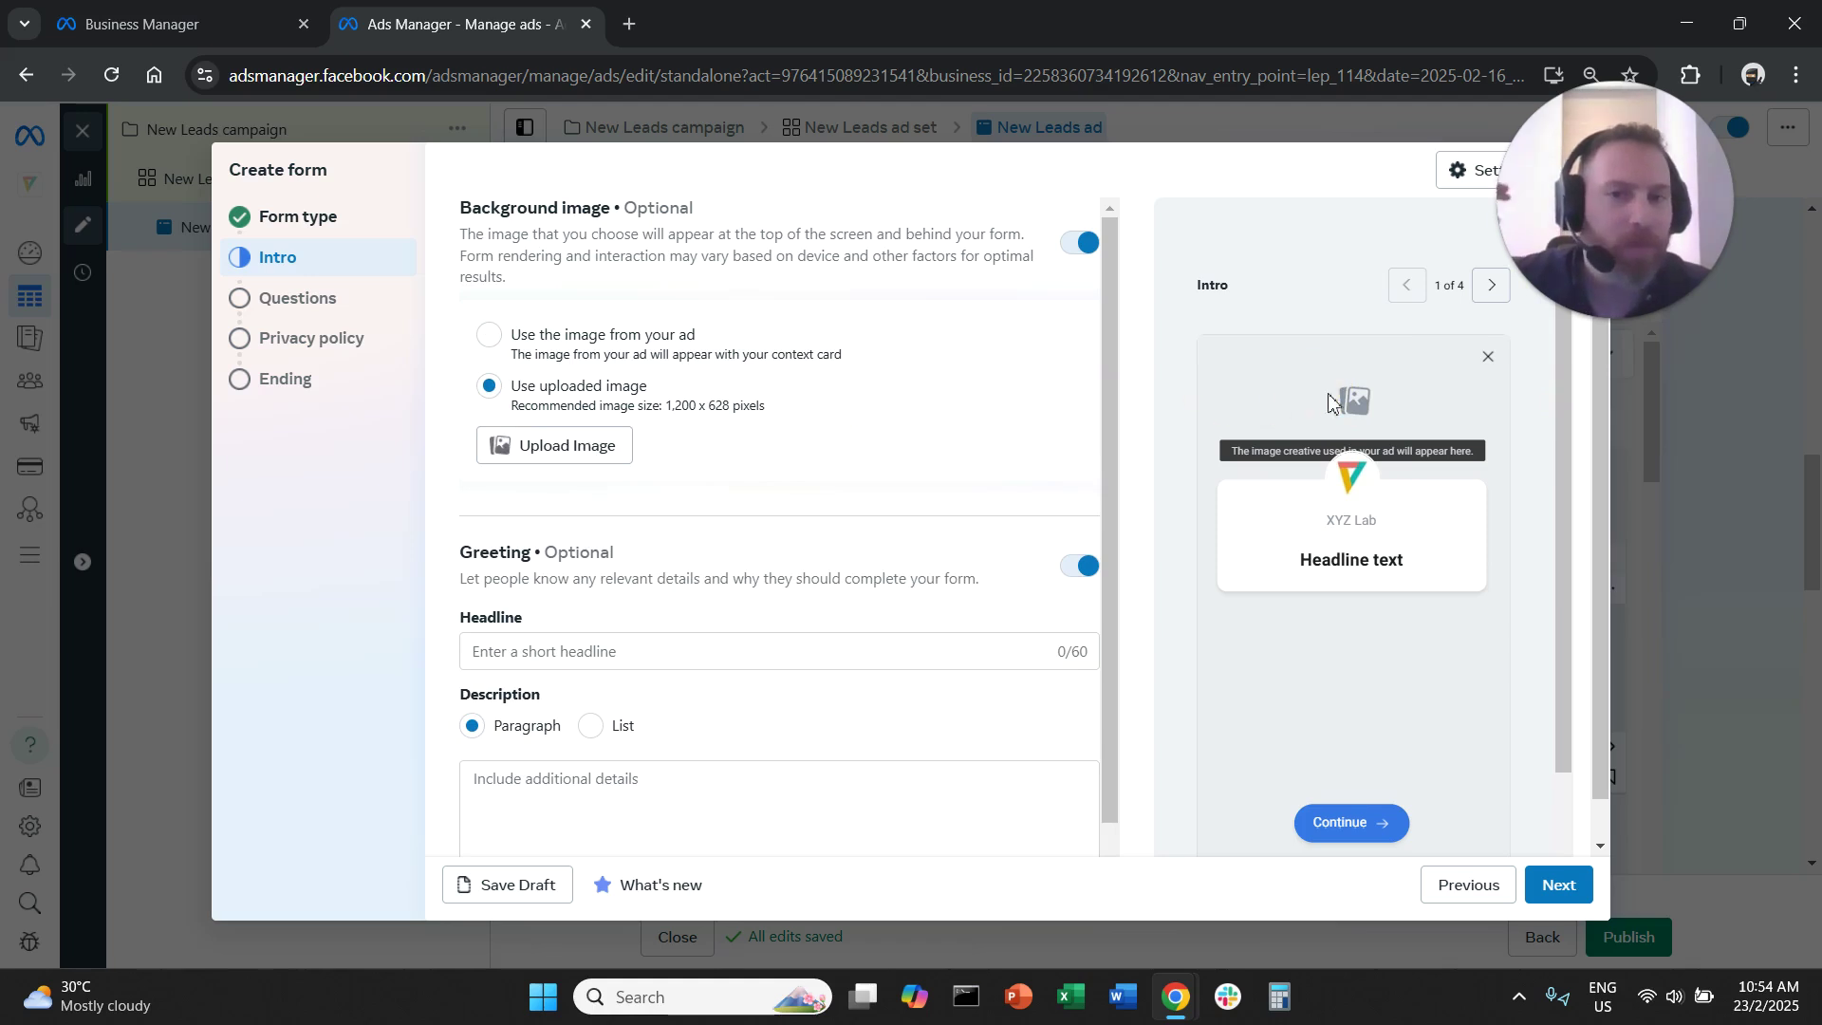
click(687, 340)
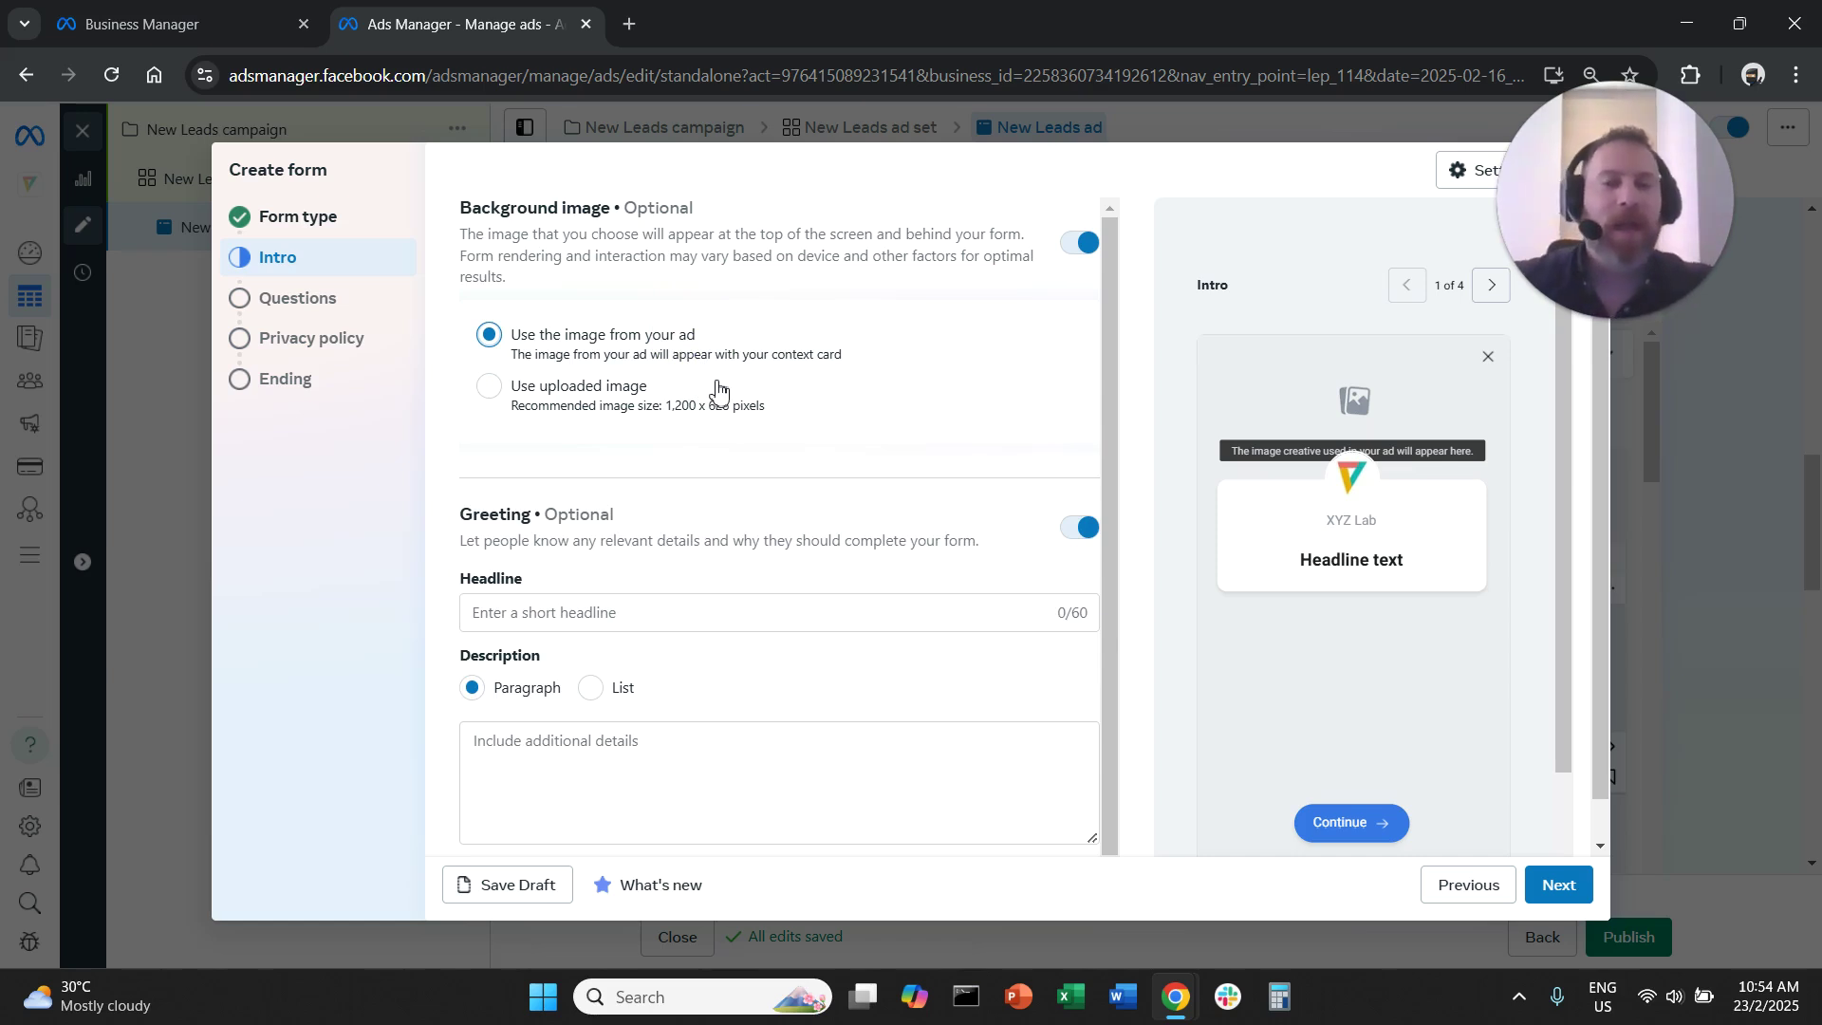
click(1347, 397)
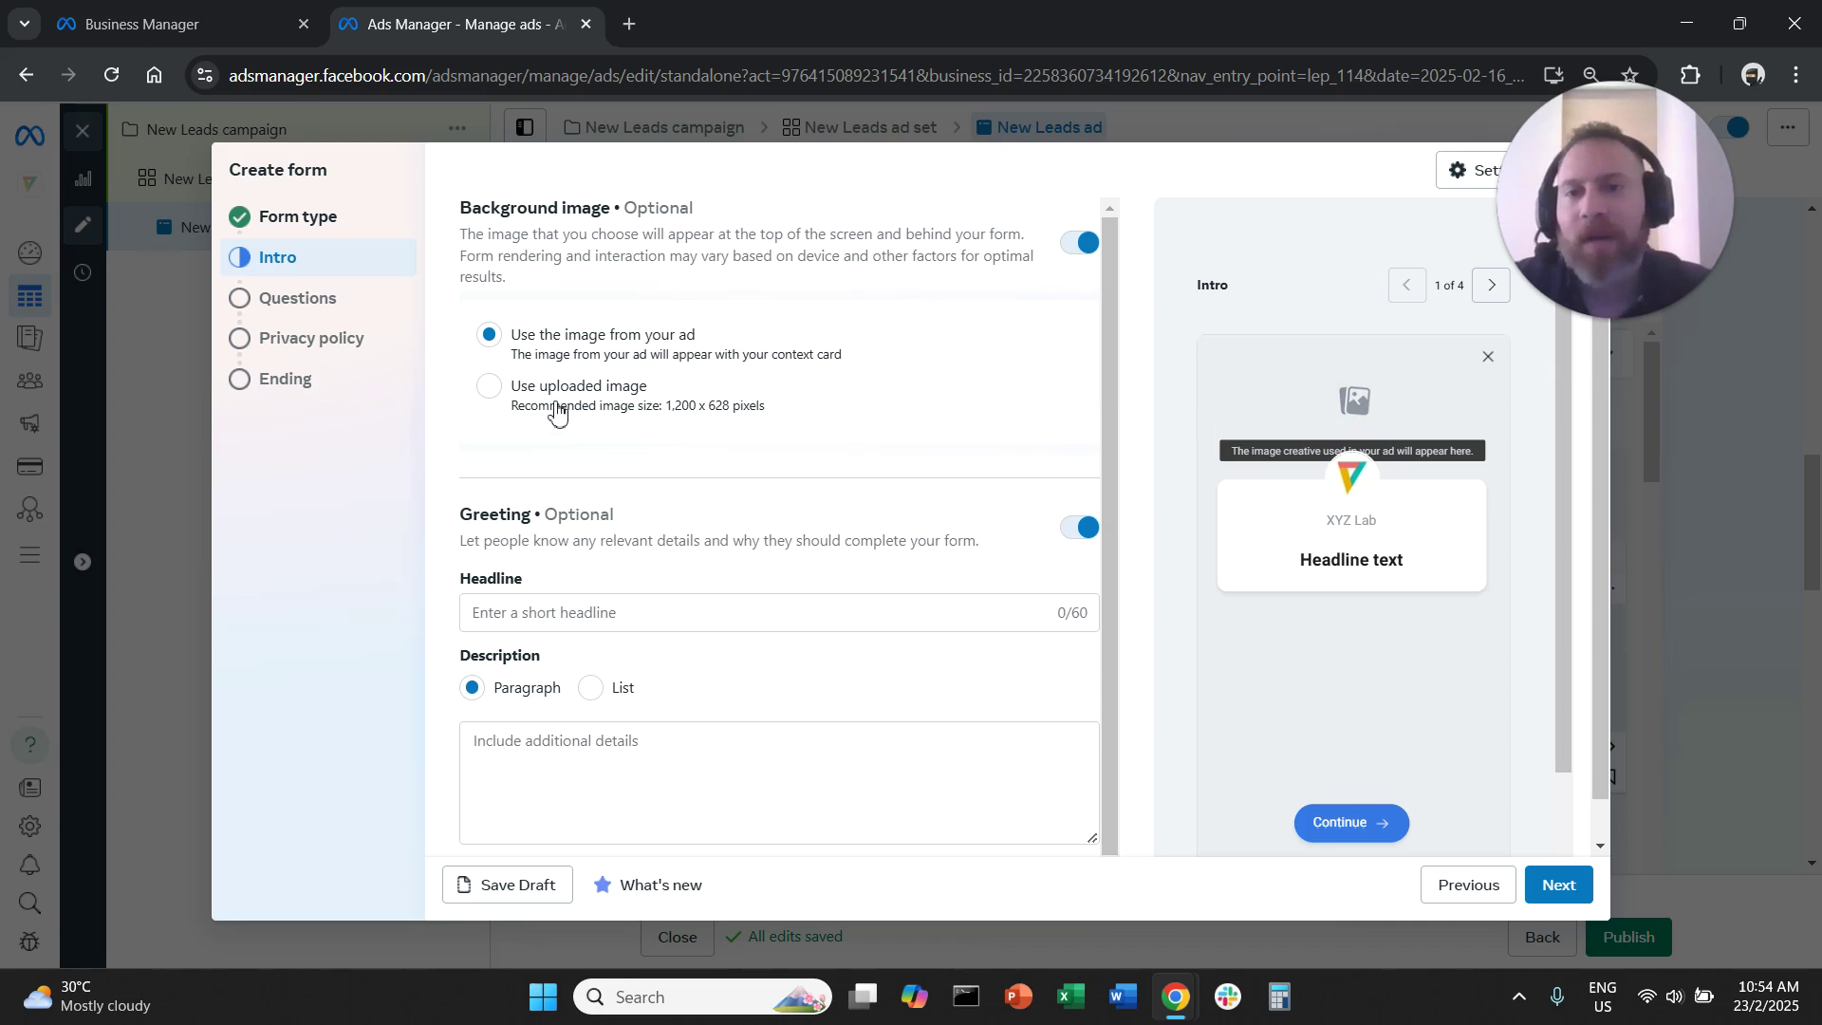
Set the form's greeting headline to "Sign up to receive the EBook".
drag(548, 397, 1340, 373)
click(1382, 385)
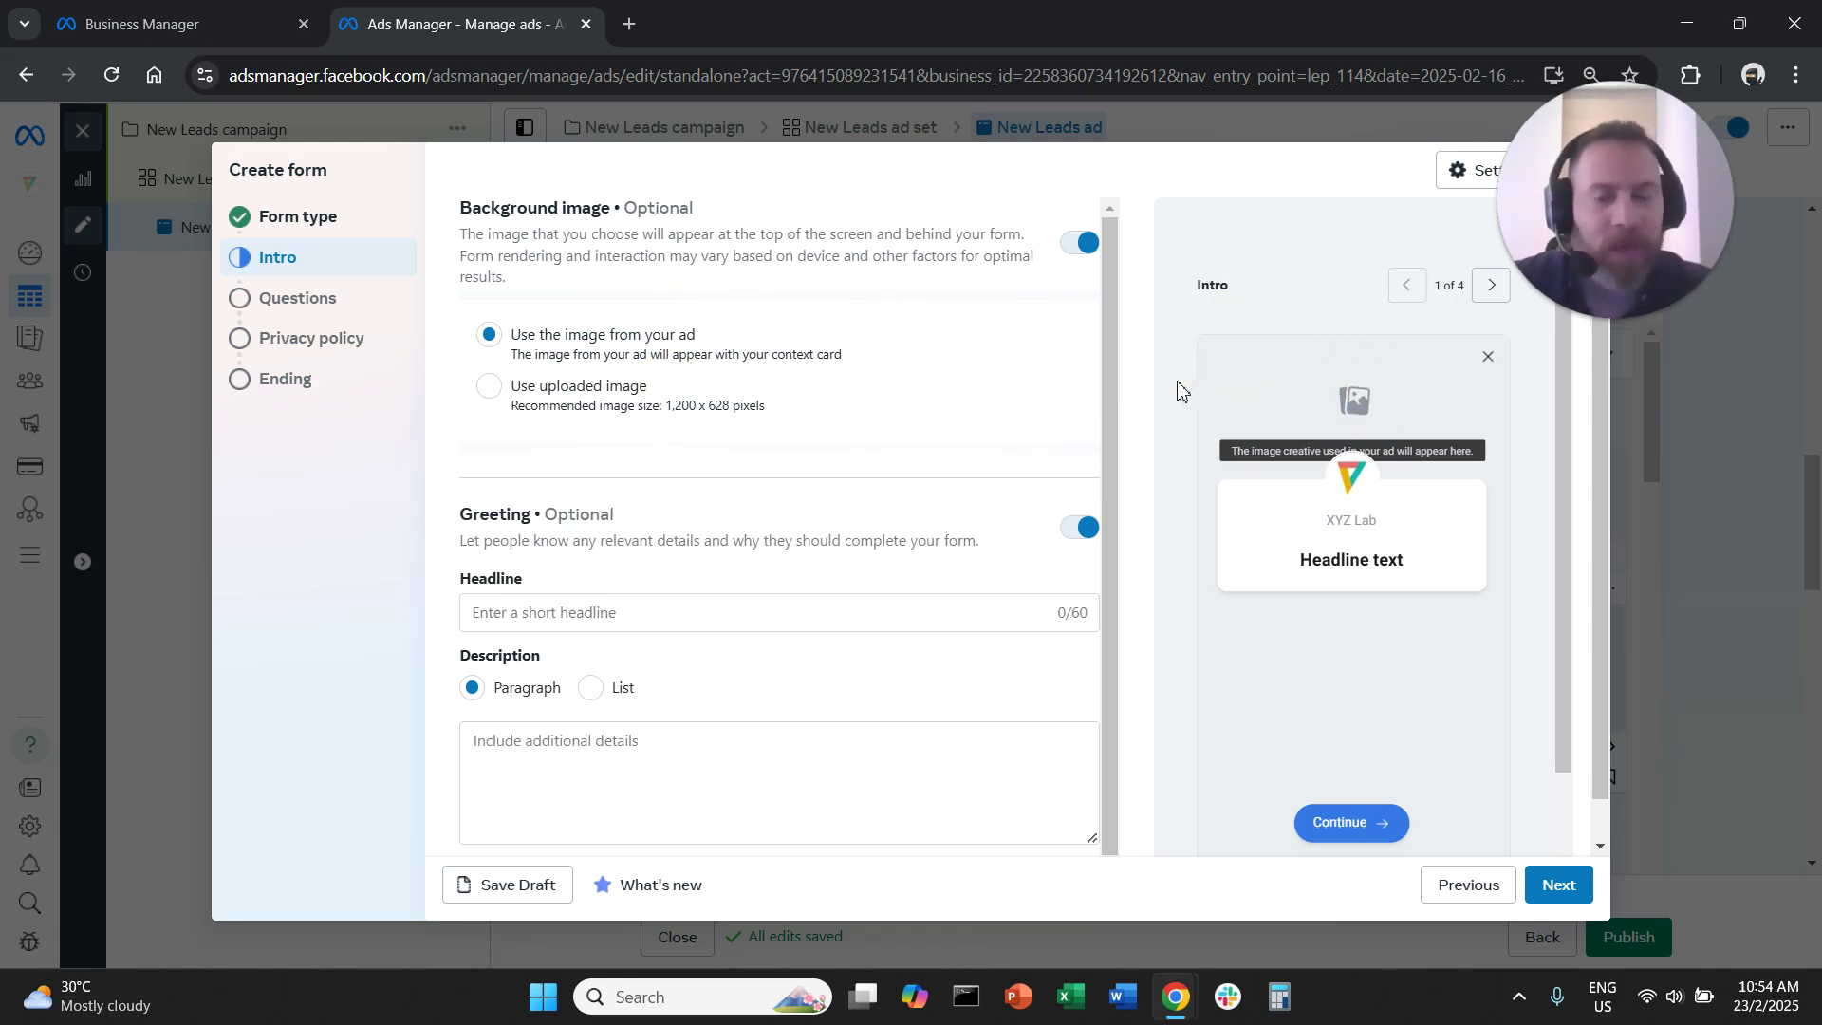
click(639, 610)
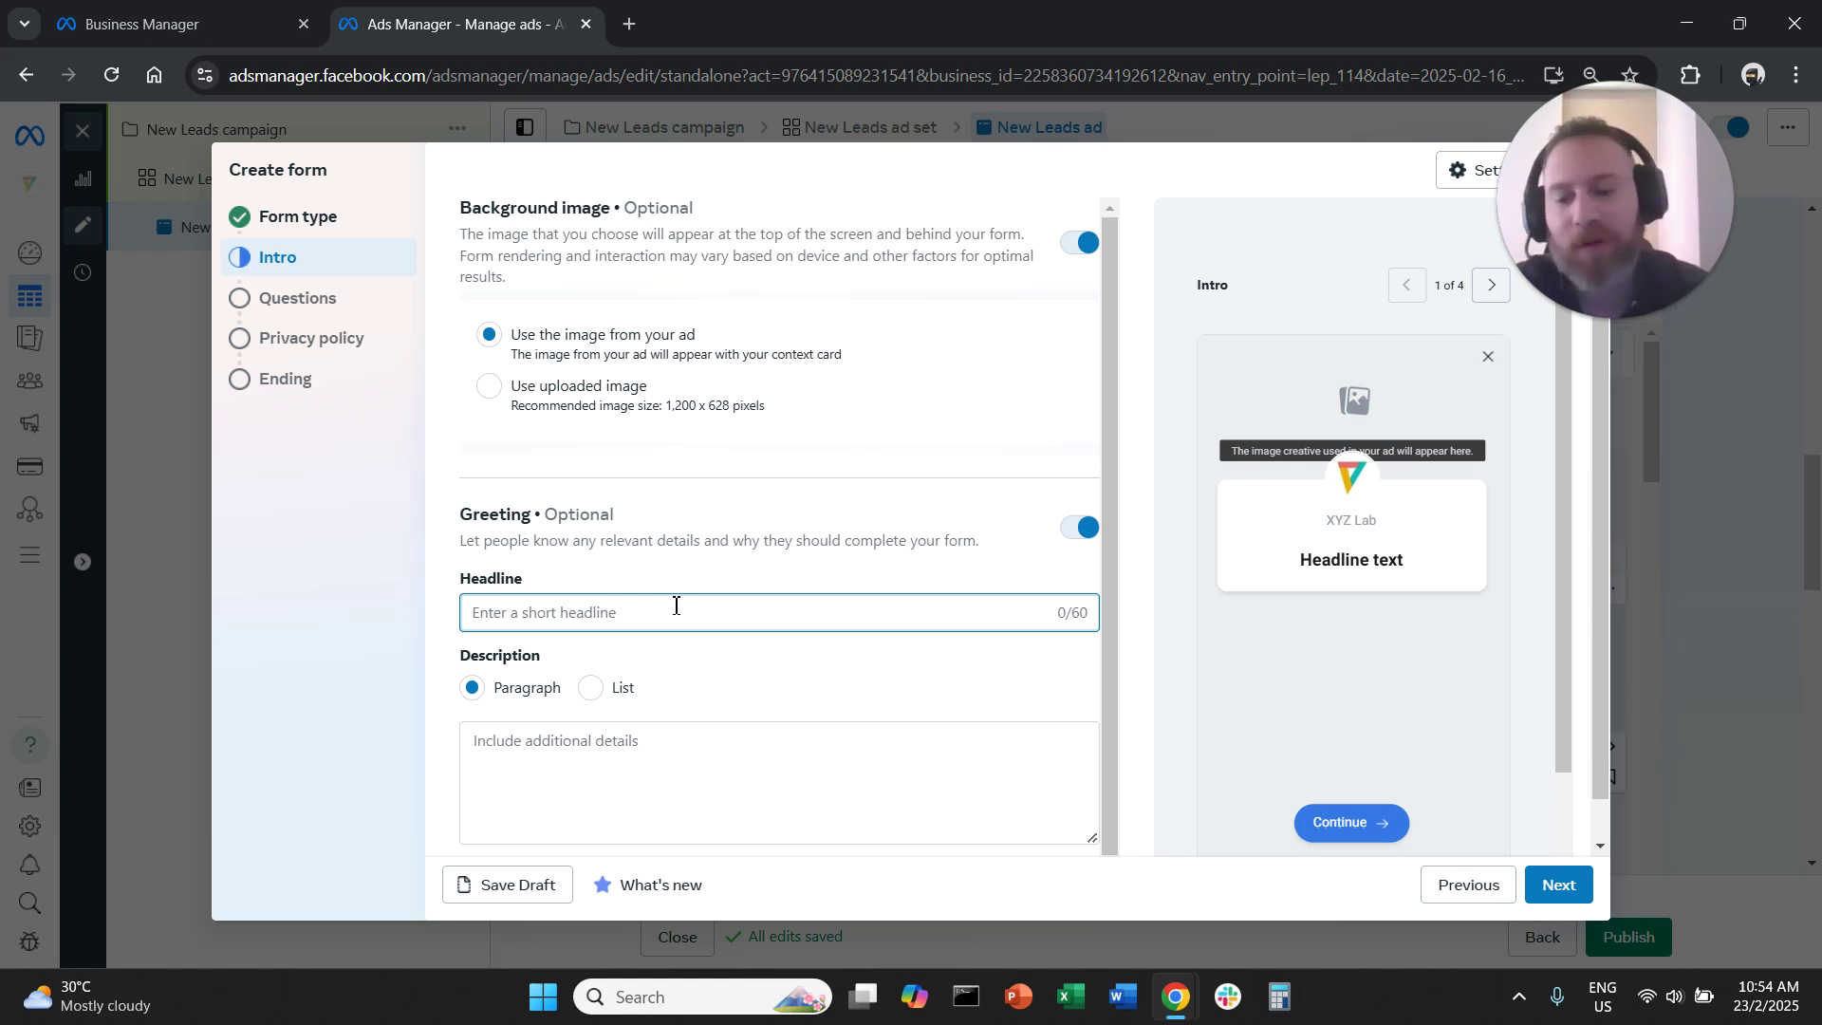
text(Sign up to)
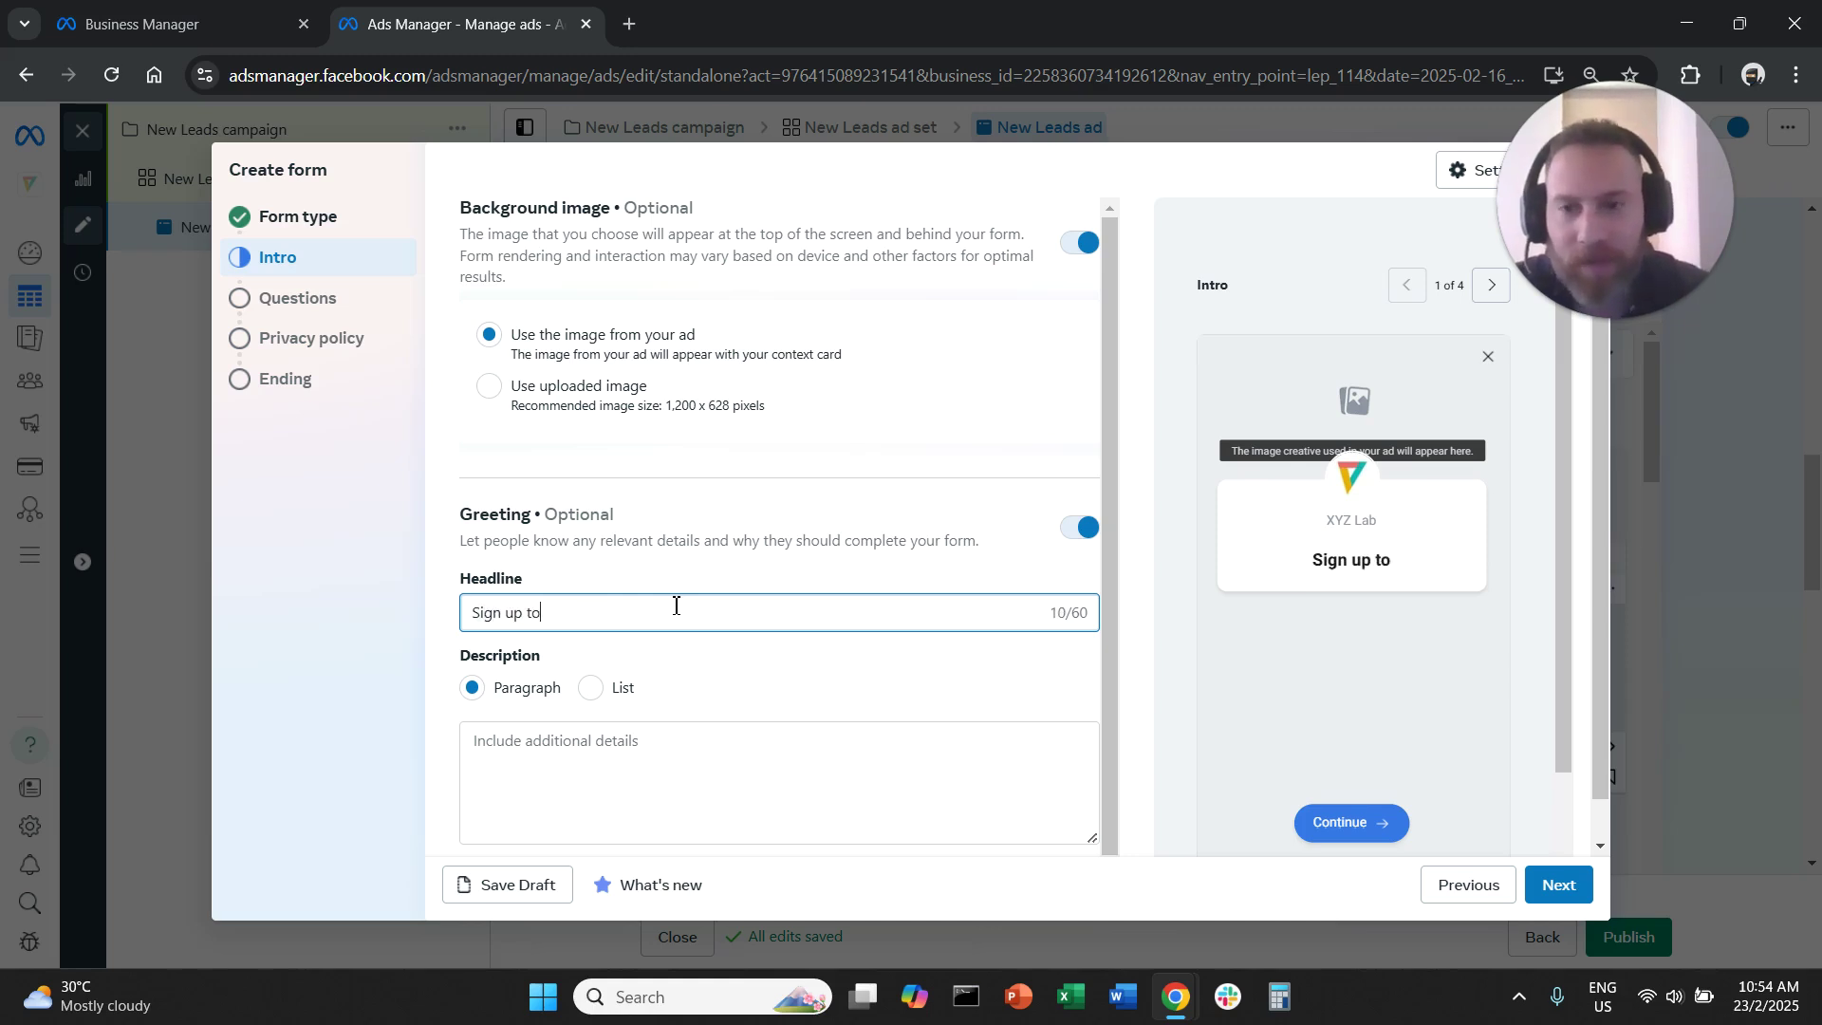
text( rec)
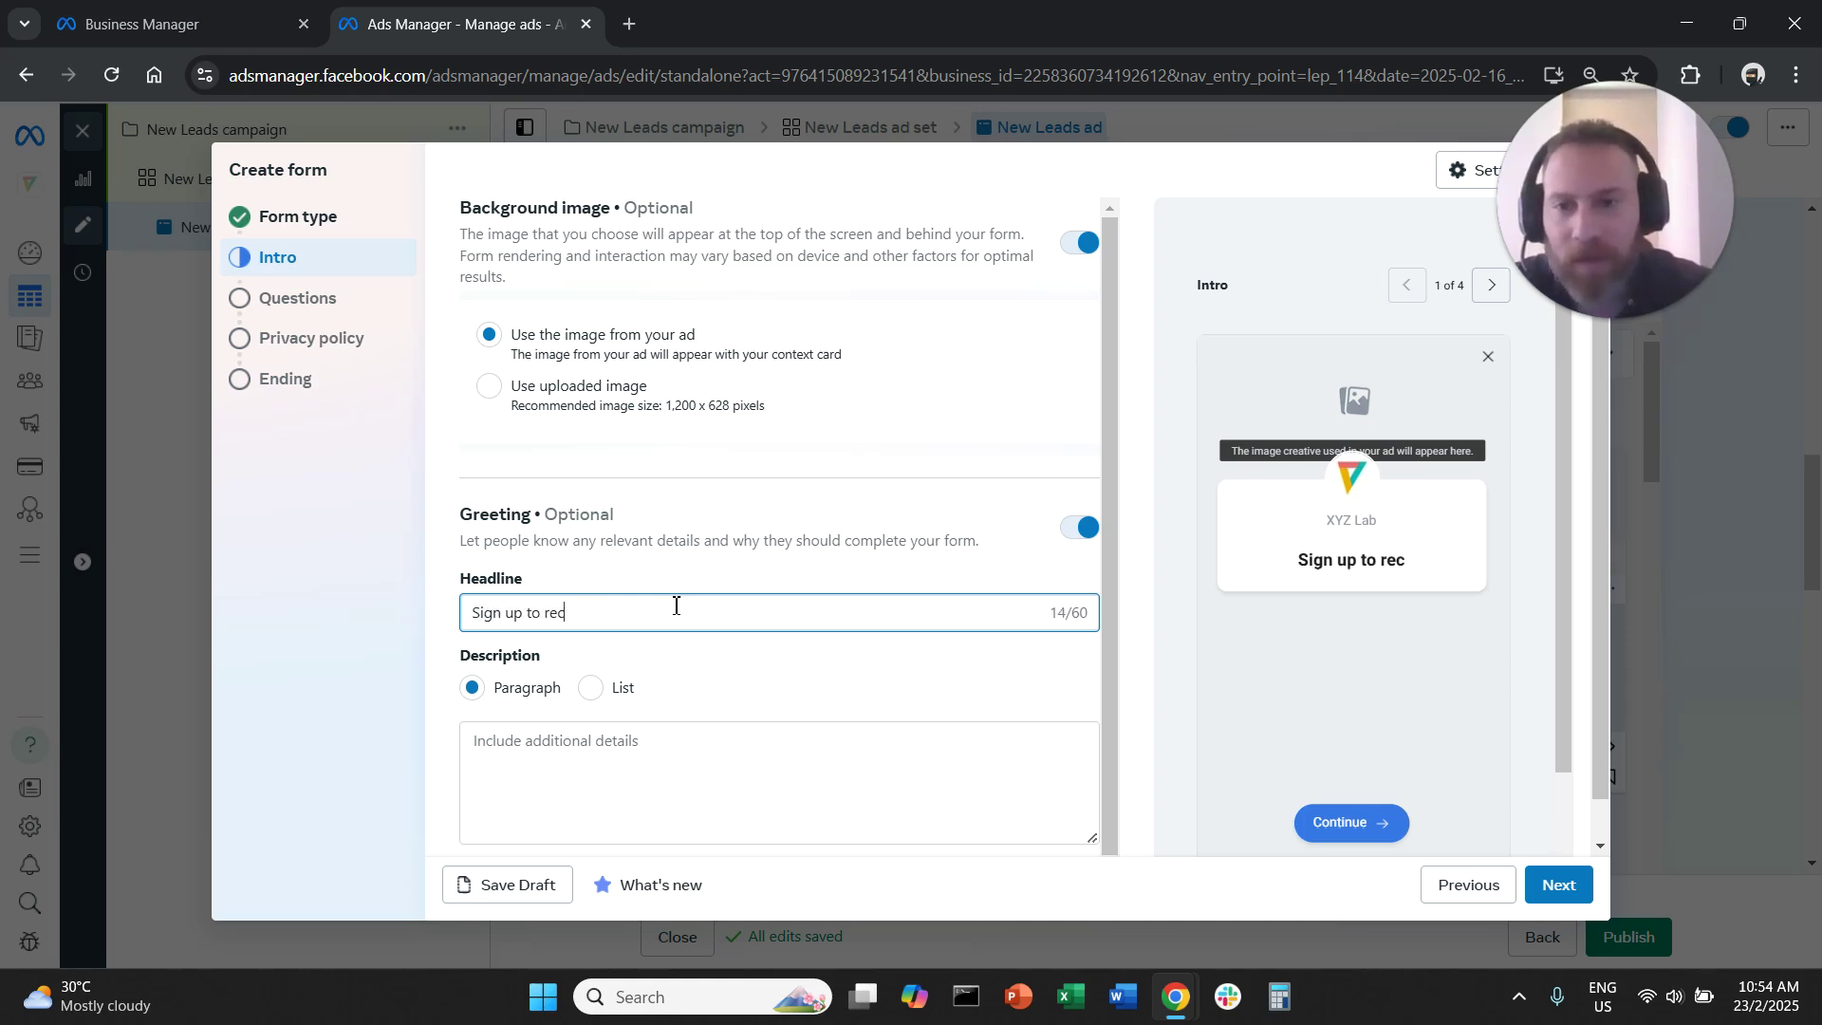
text(eive the EBook)
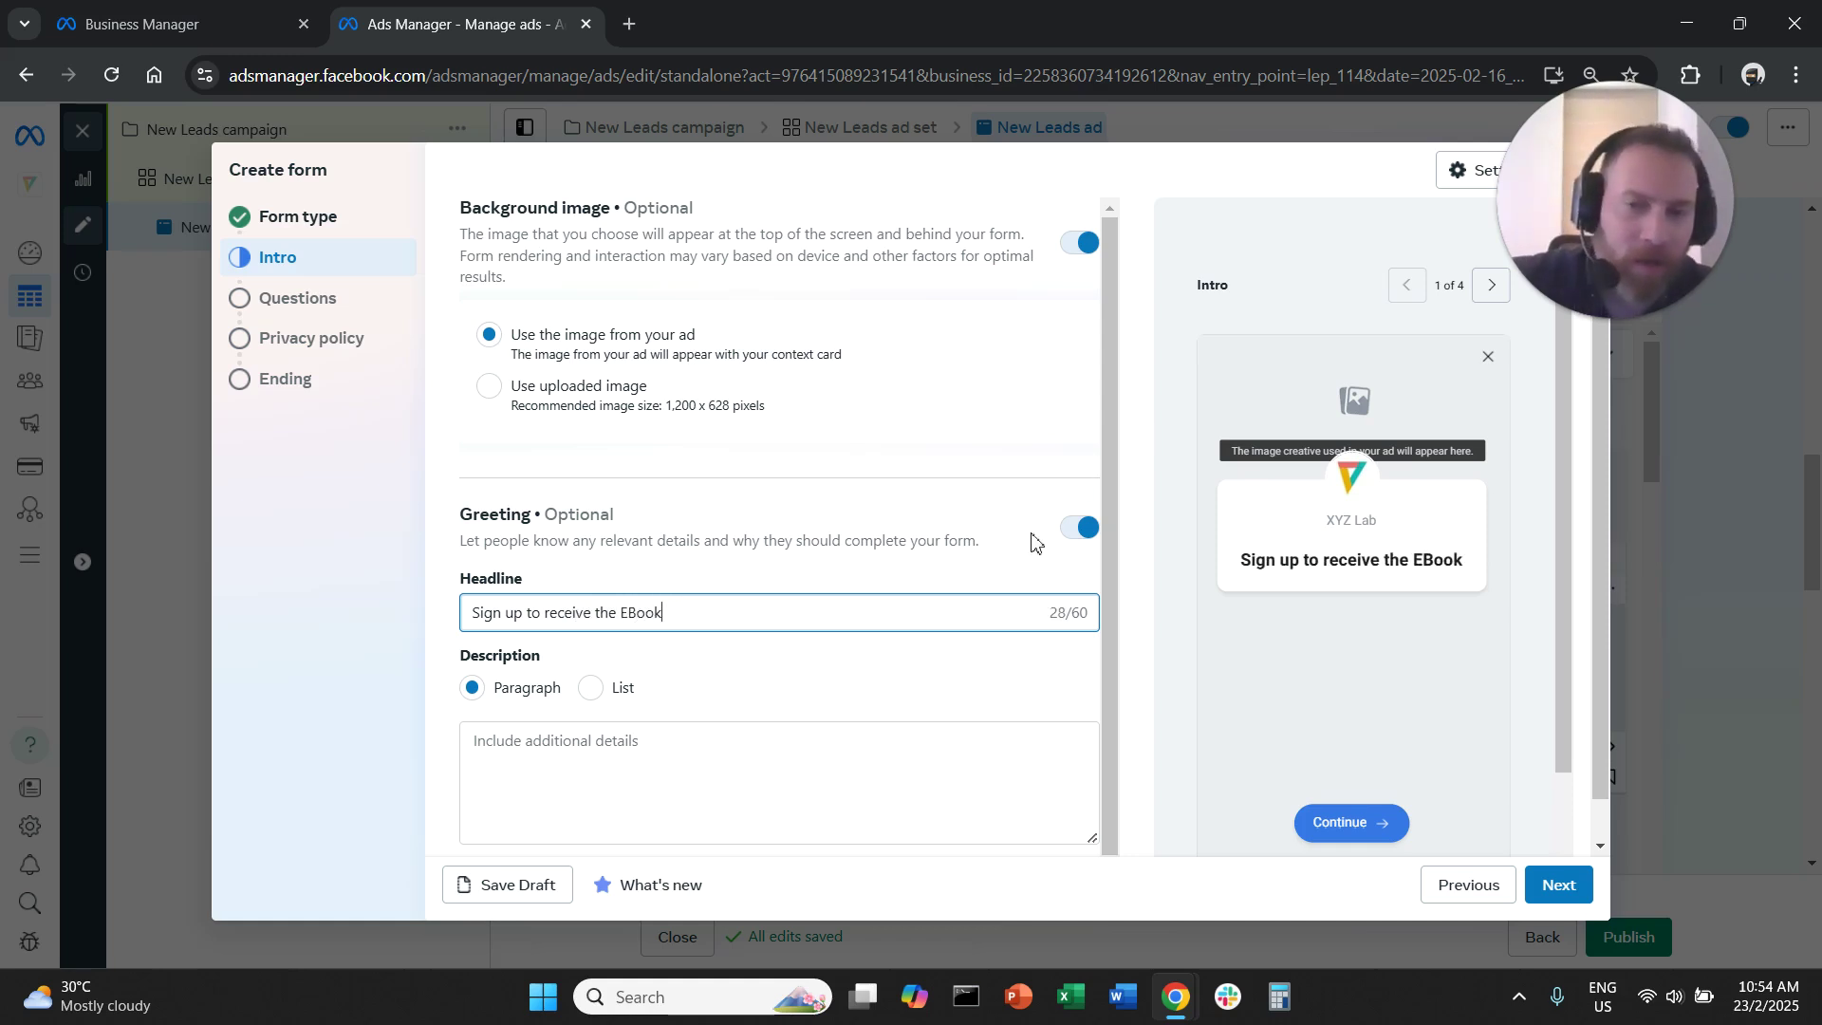
triple_click(731, 615)
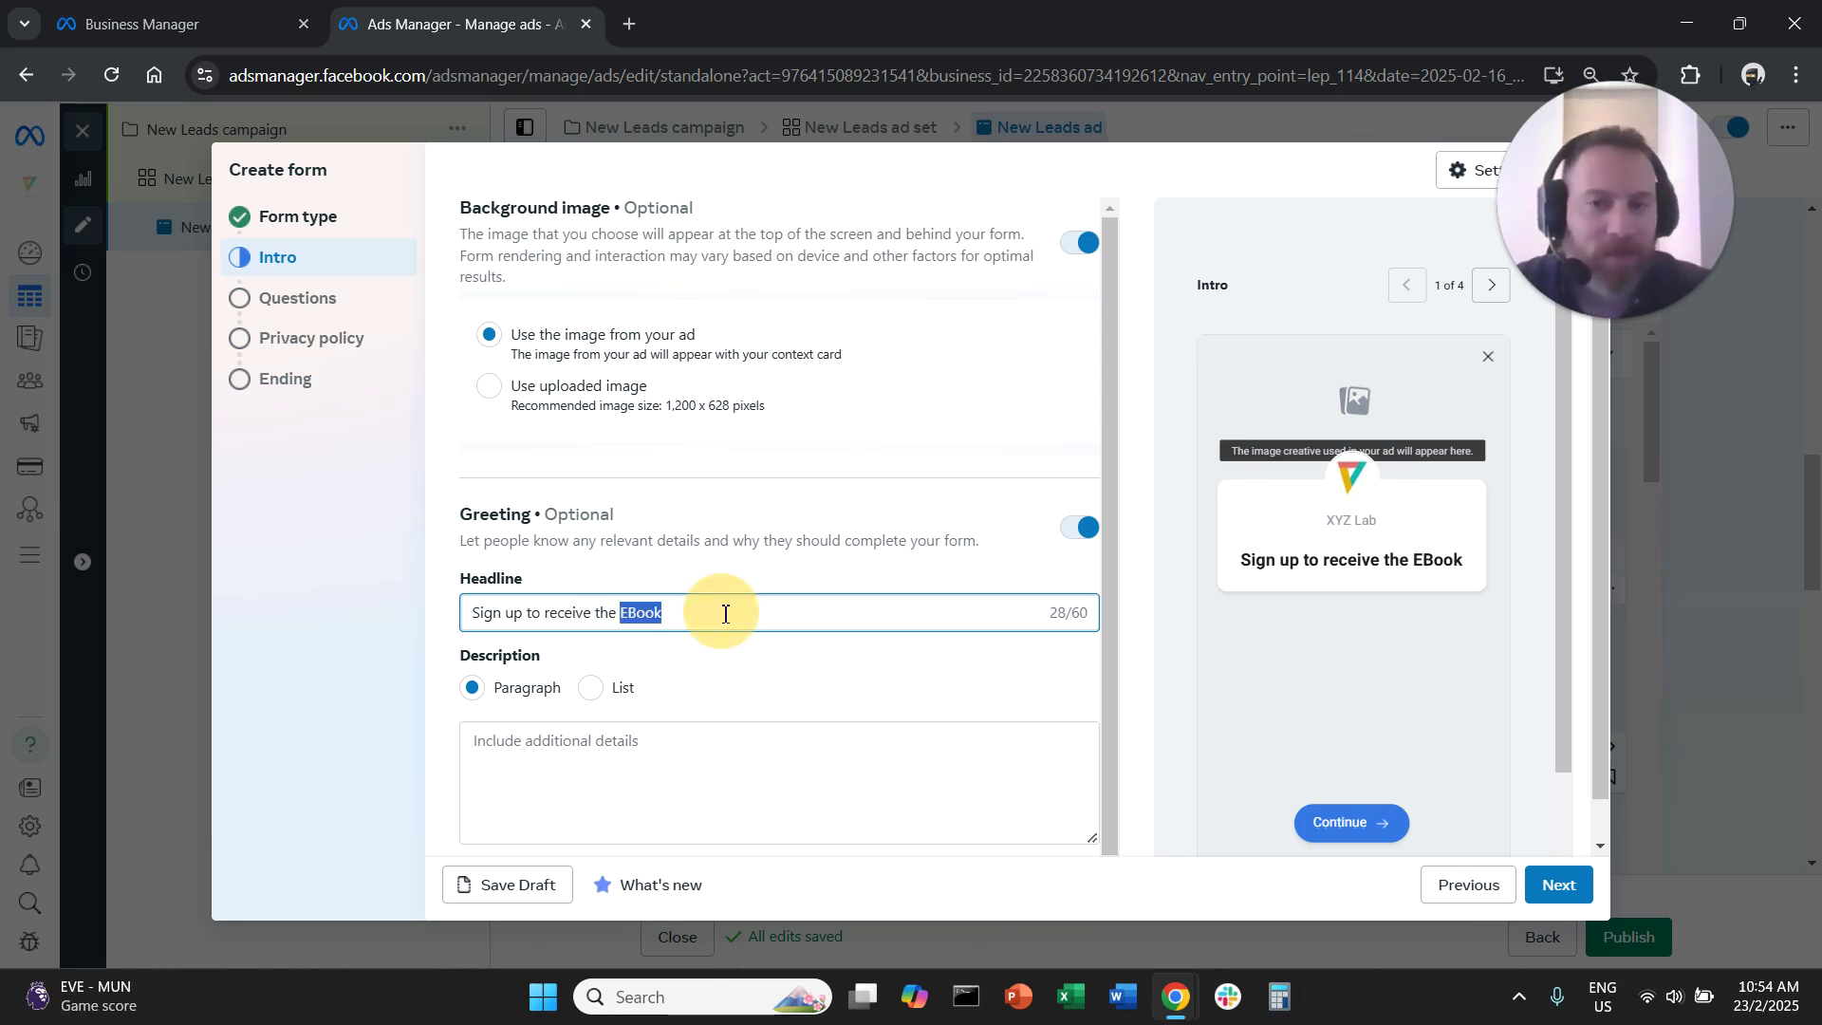
Enter "Everysgsjgnskjg" as the greeting's paragraph description.
scroll(769, 681, down, 1)
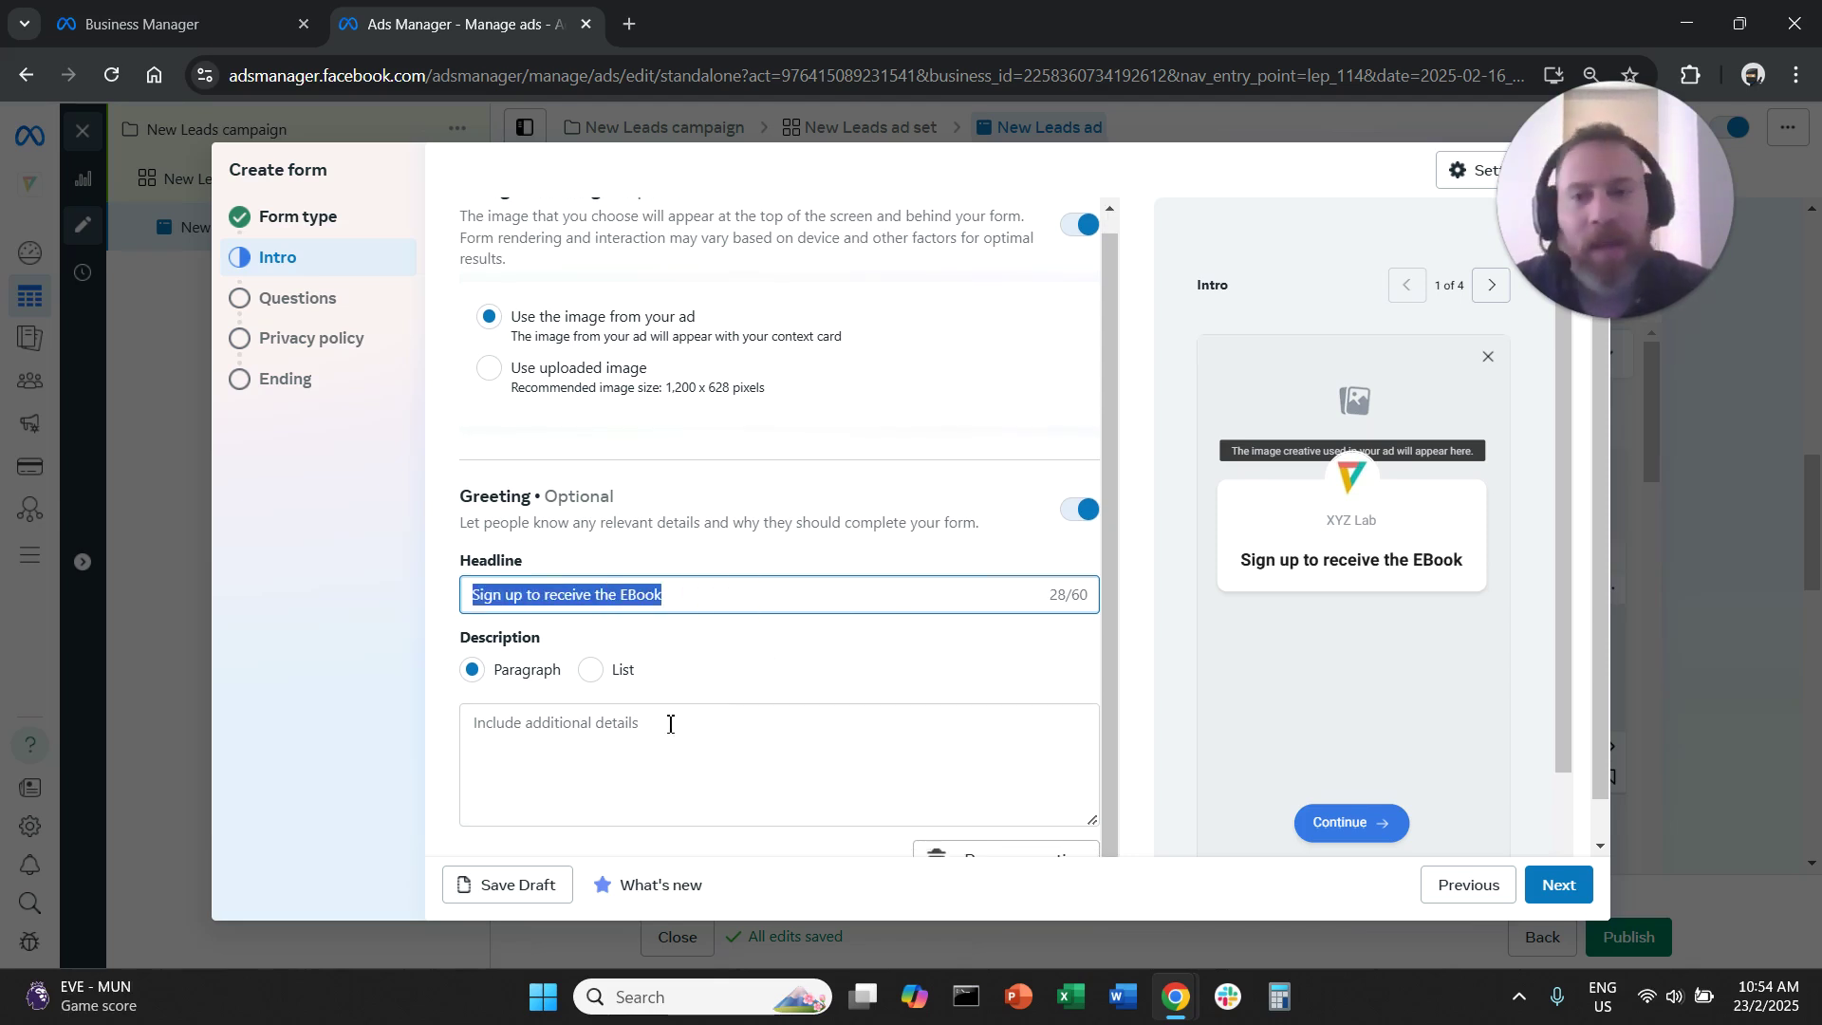
click(640, 724)
scroll(816, 669, down, 1)
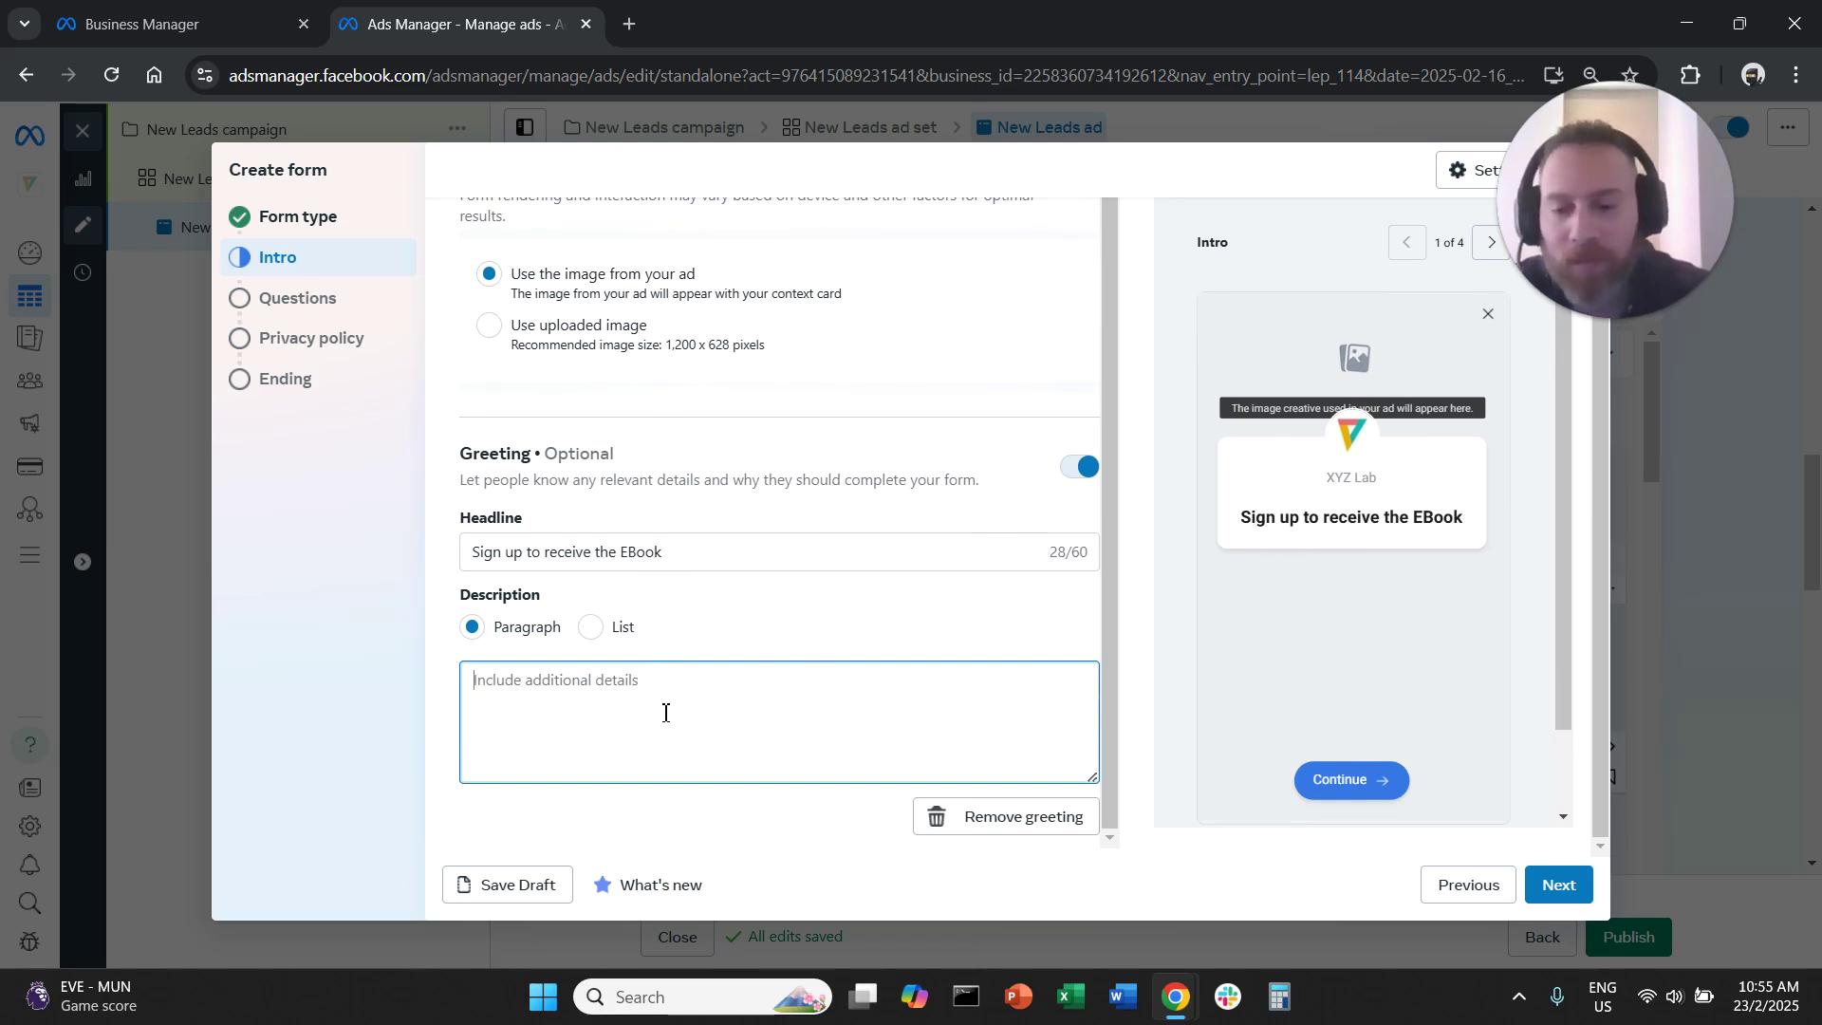
text(Everysgsjgnskj)
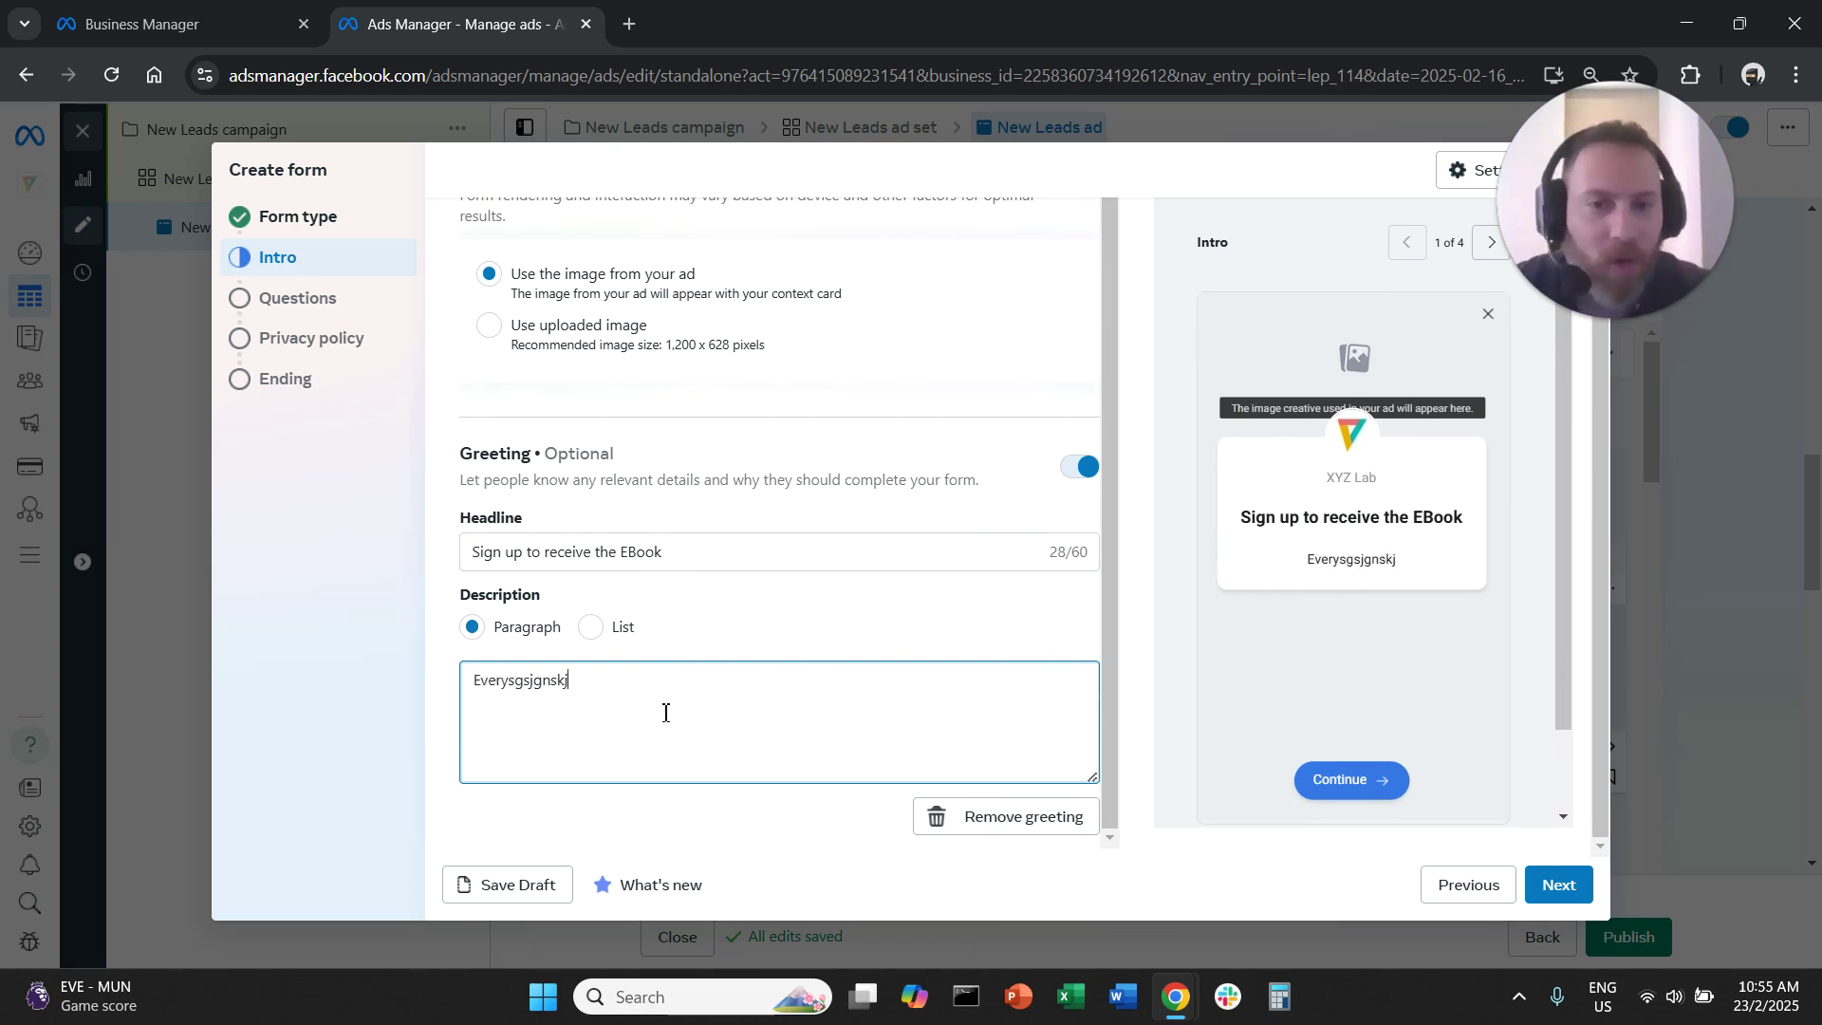
text(g)
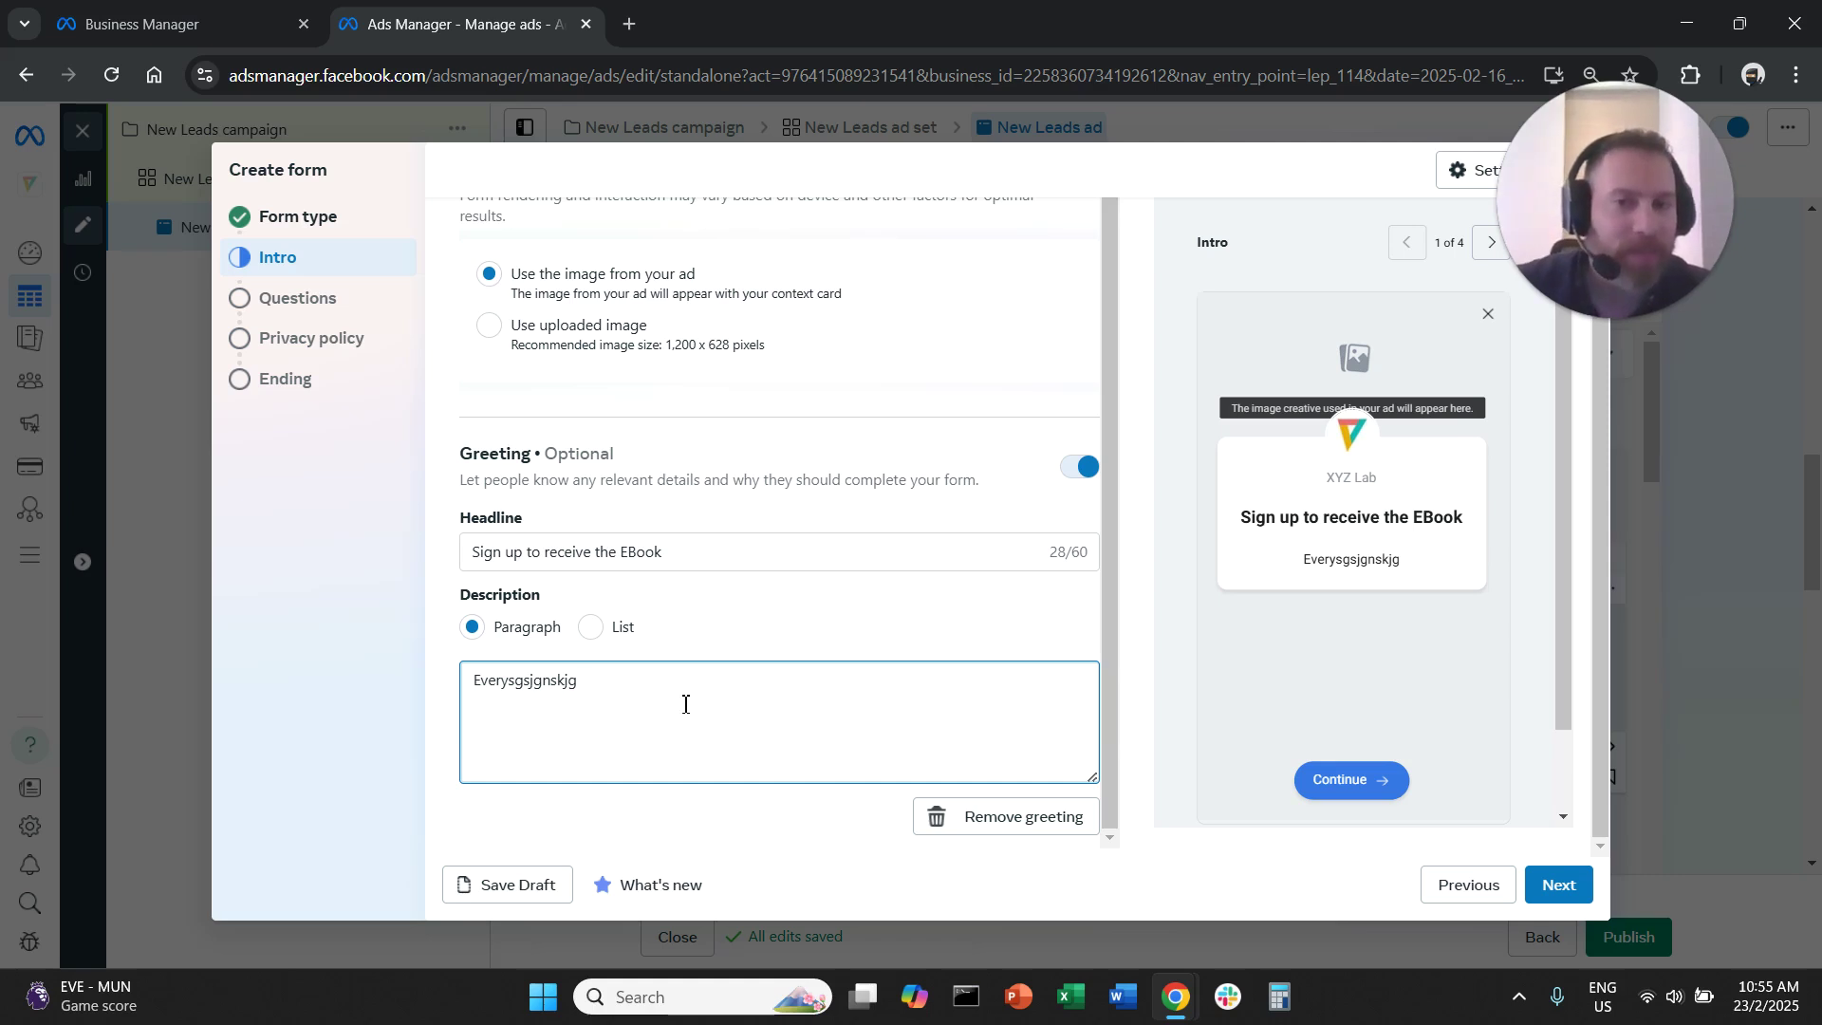
Try the list format for the greeting description with the items "Everwtjsfgjdfj", "sgshsryh" and "drhjtj".
click(589, 629)
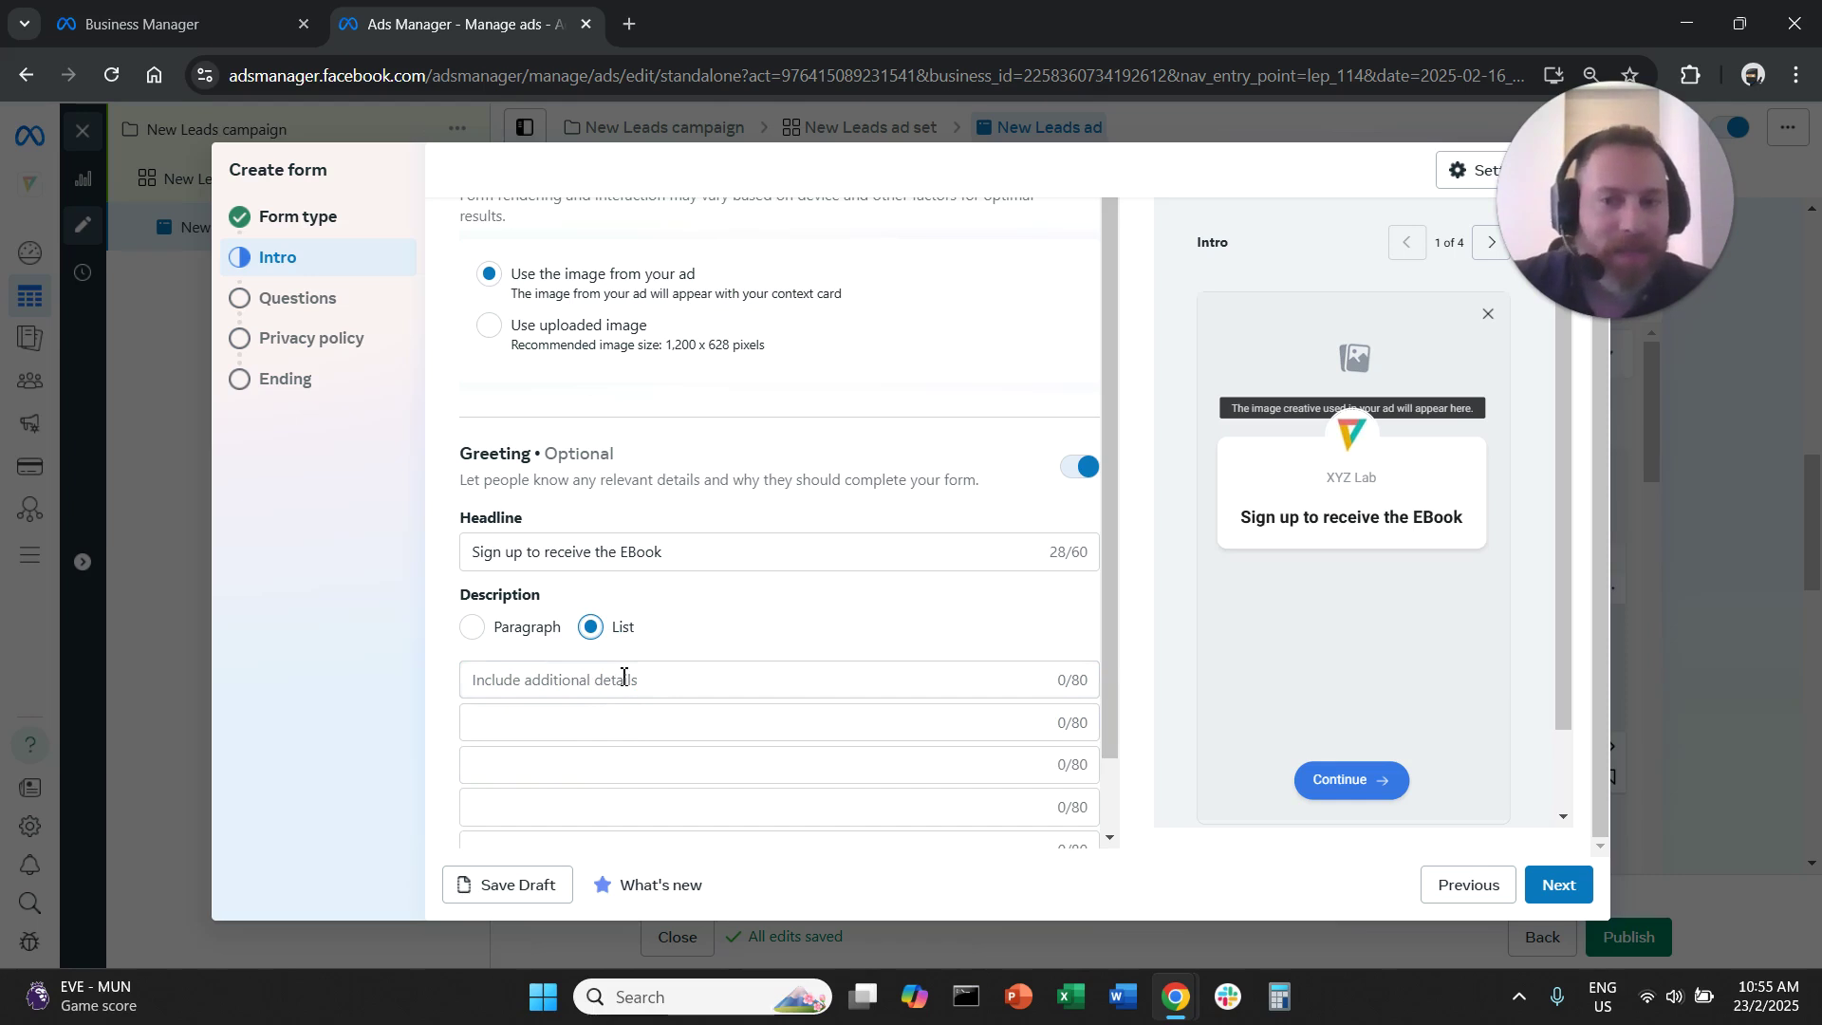
click(601, 675)
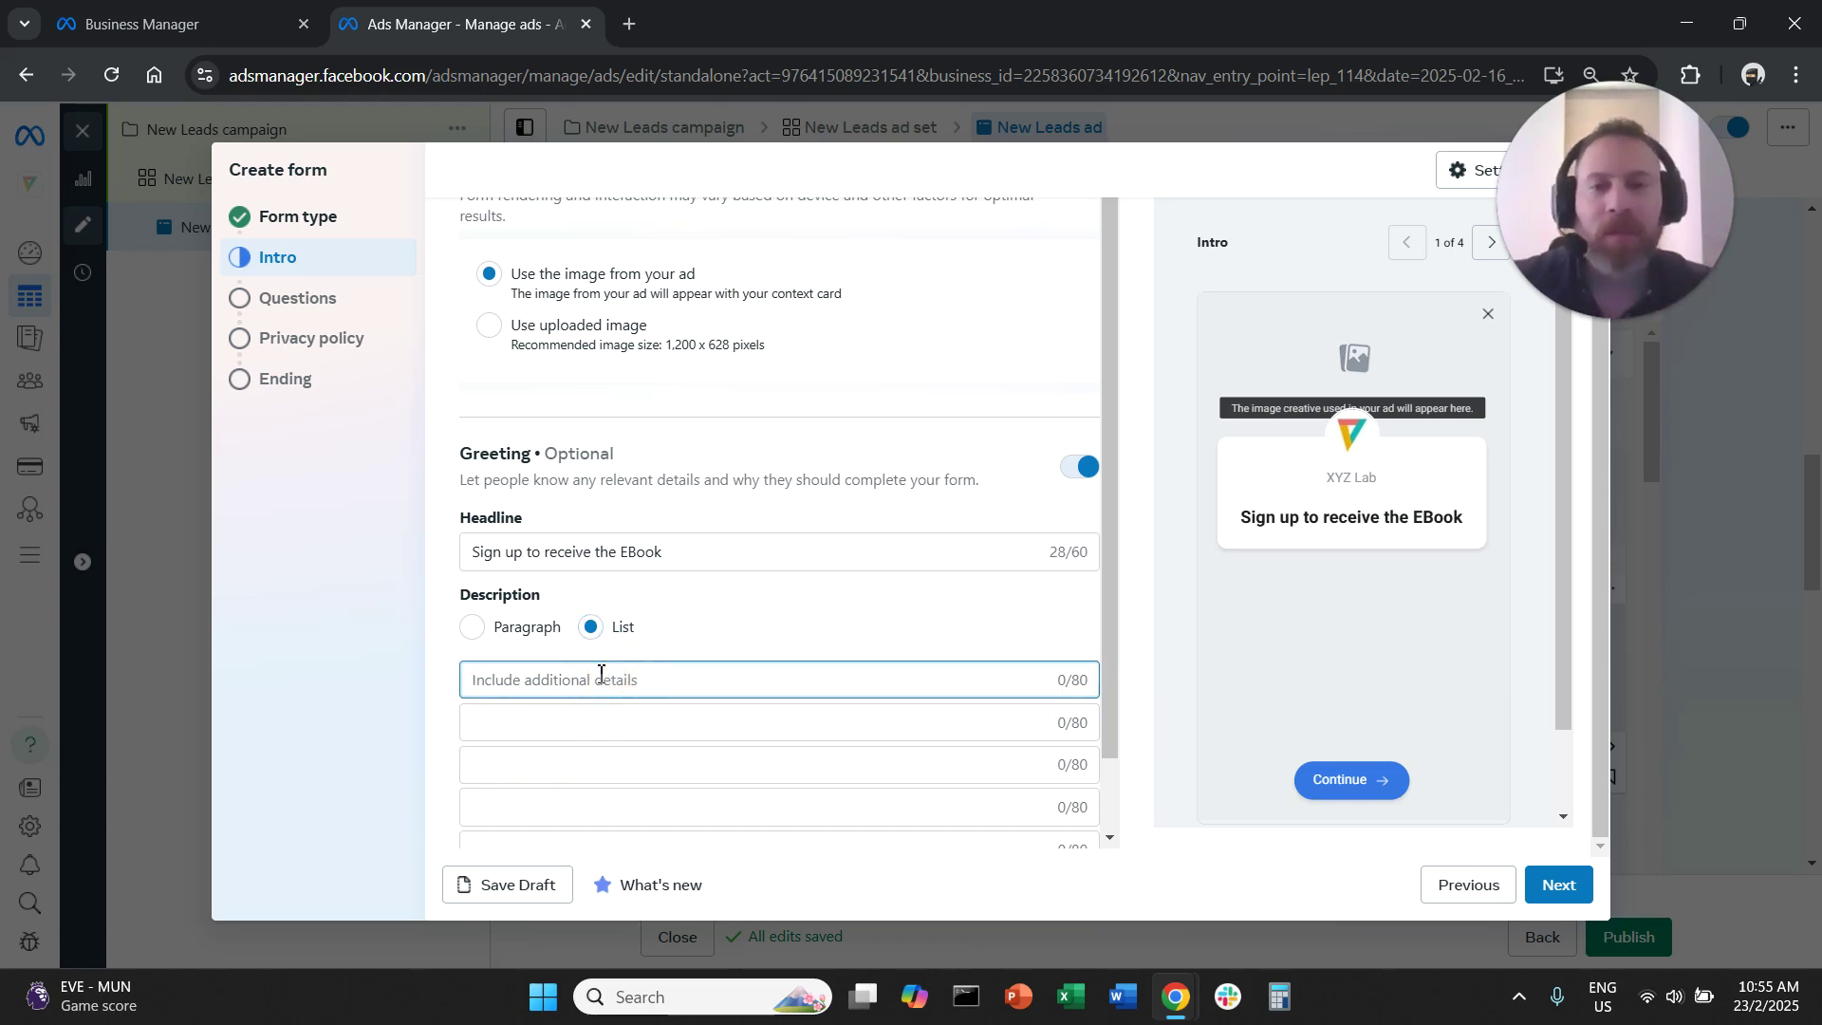
text(Everwtjsfgjdfj)
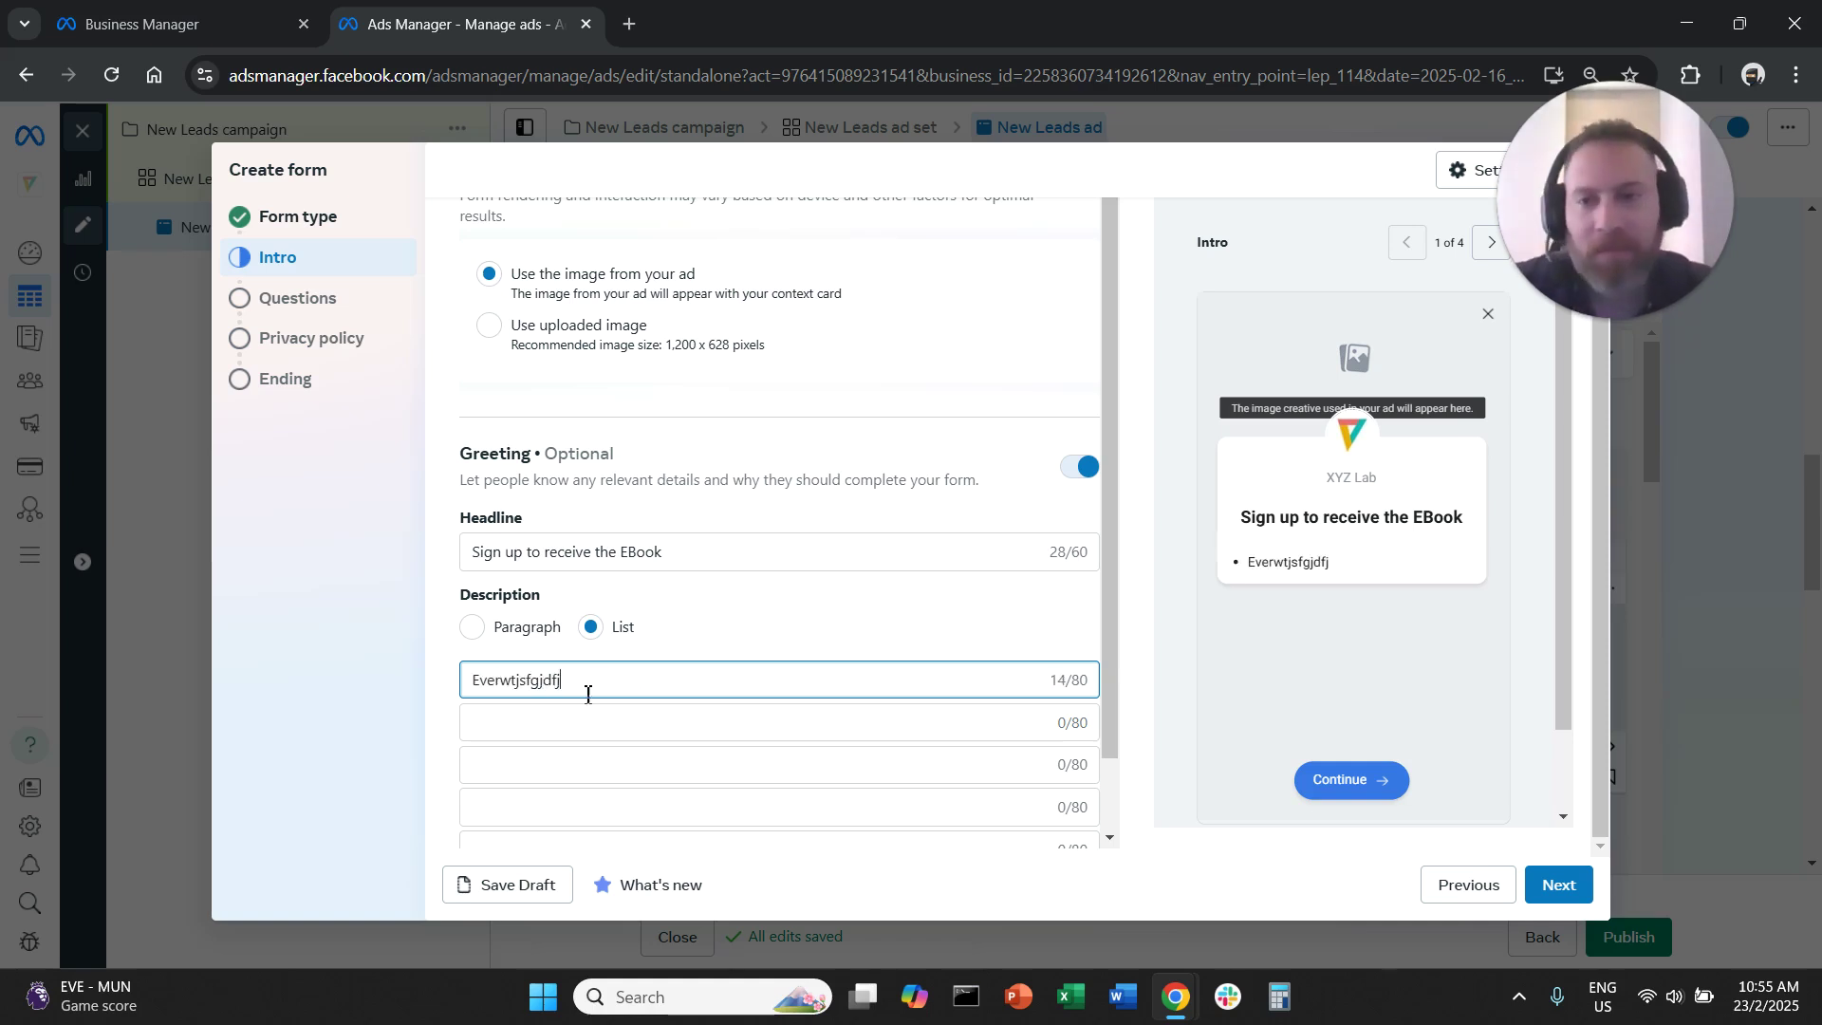
click(606, 725)
text(sgshsryh)
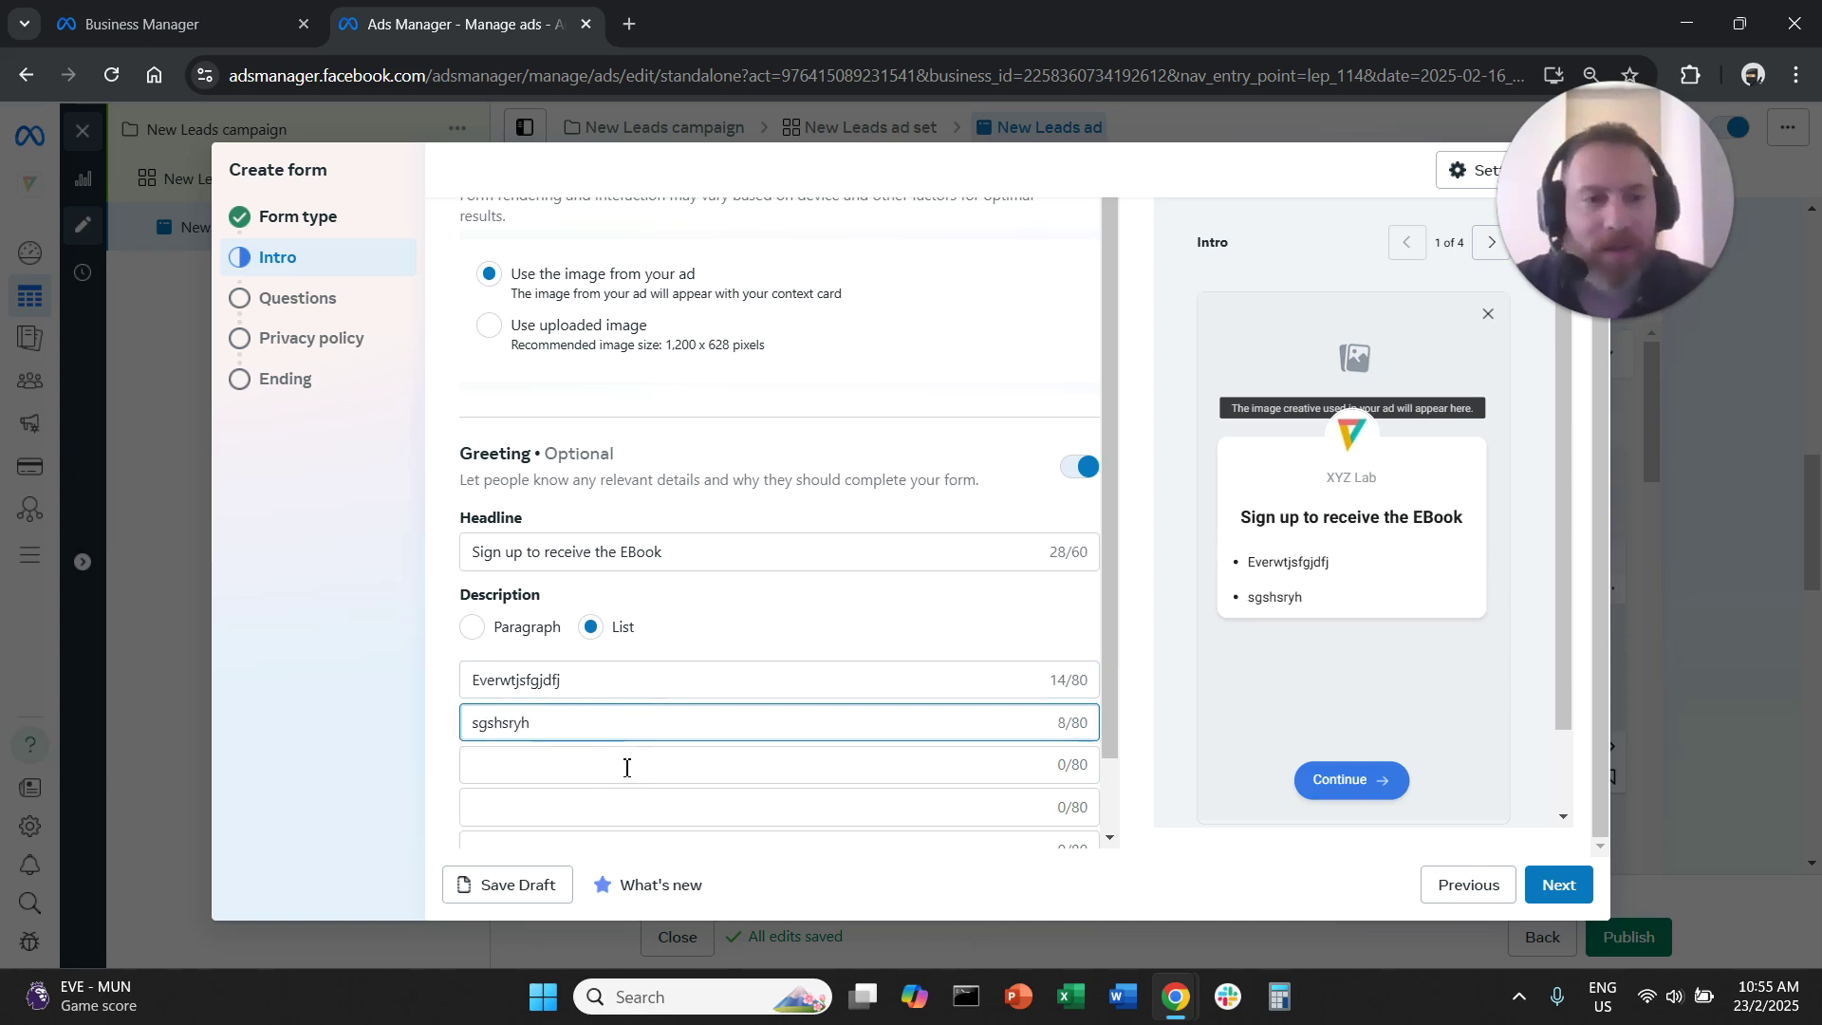
click(627, 768)
text(drhjtj)
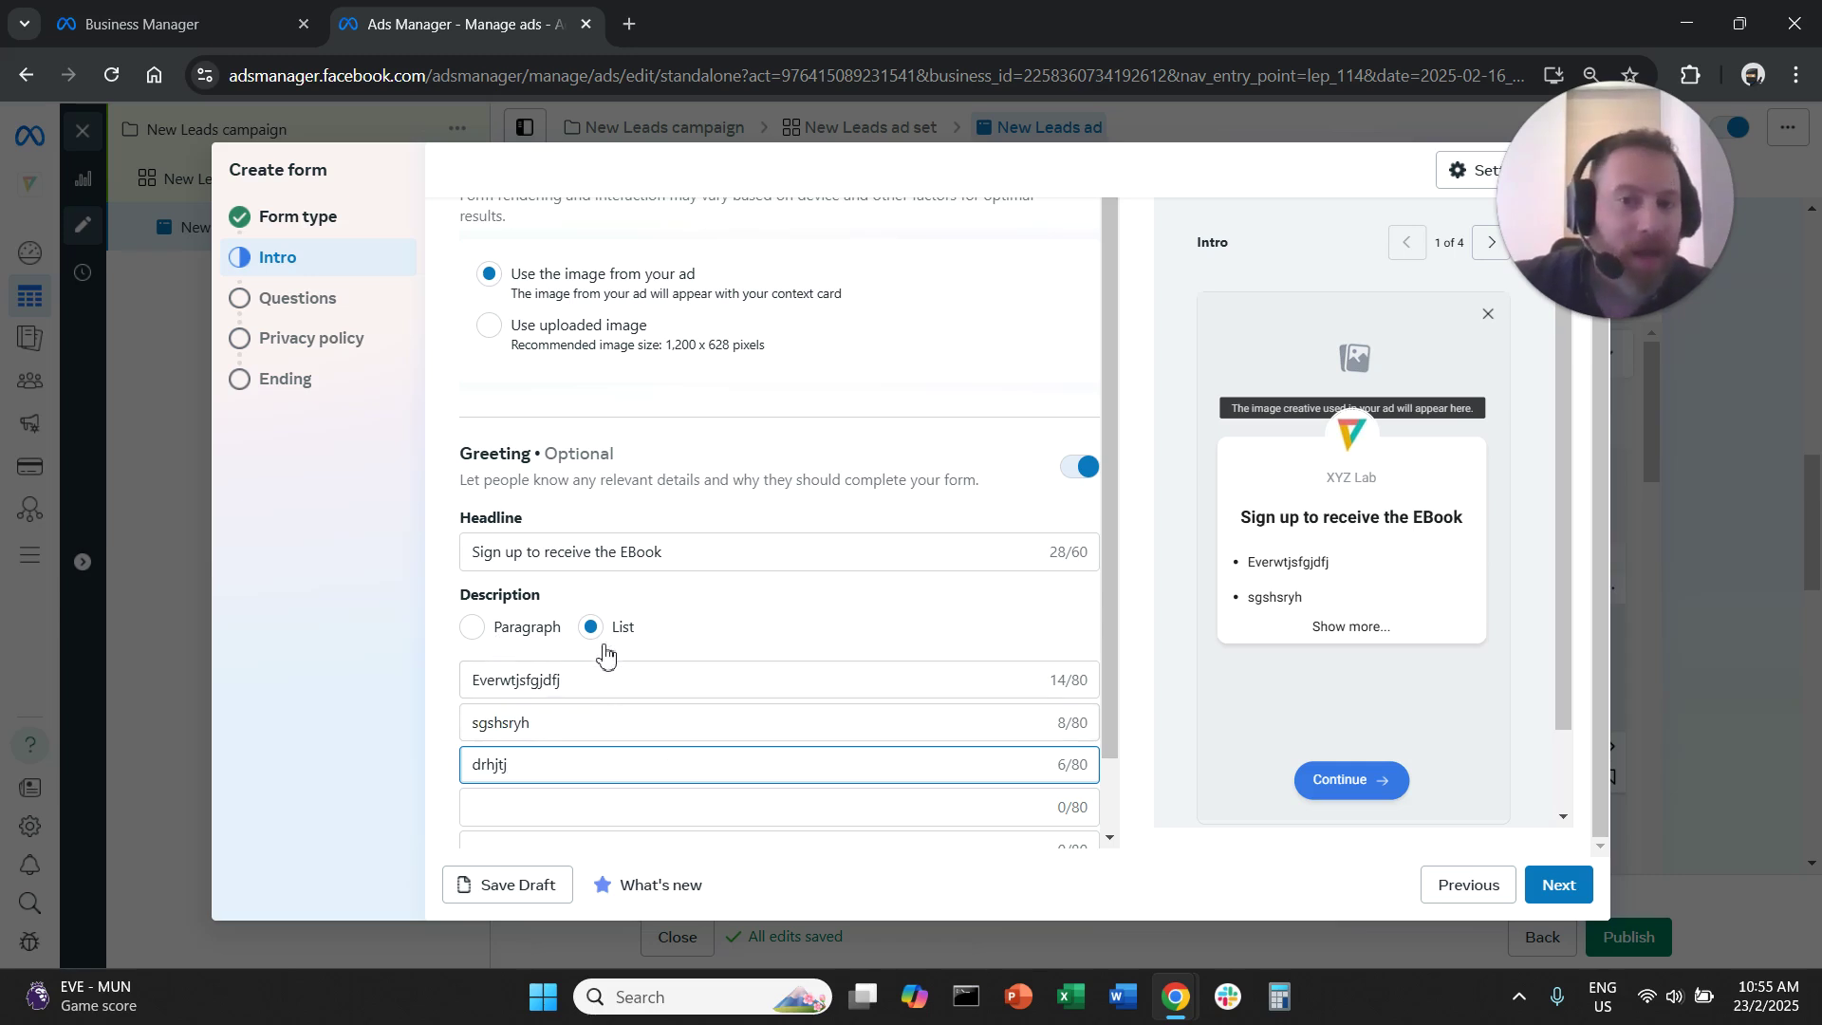
Examine how the description list appears in the form preview and expand its hidden items.
scroll(627, 664, down, 1)
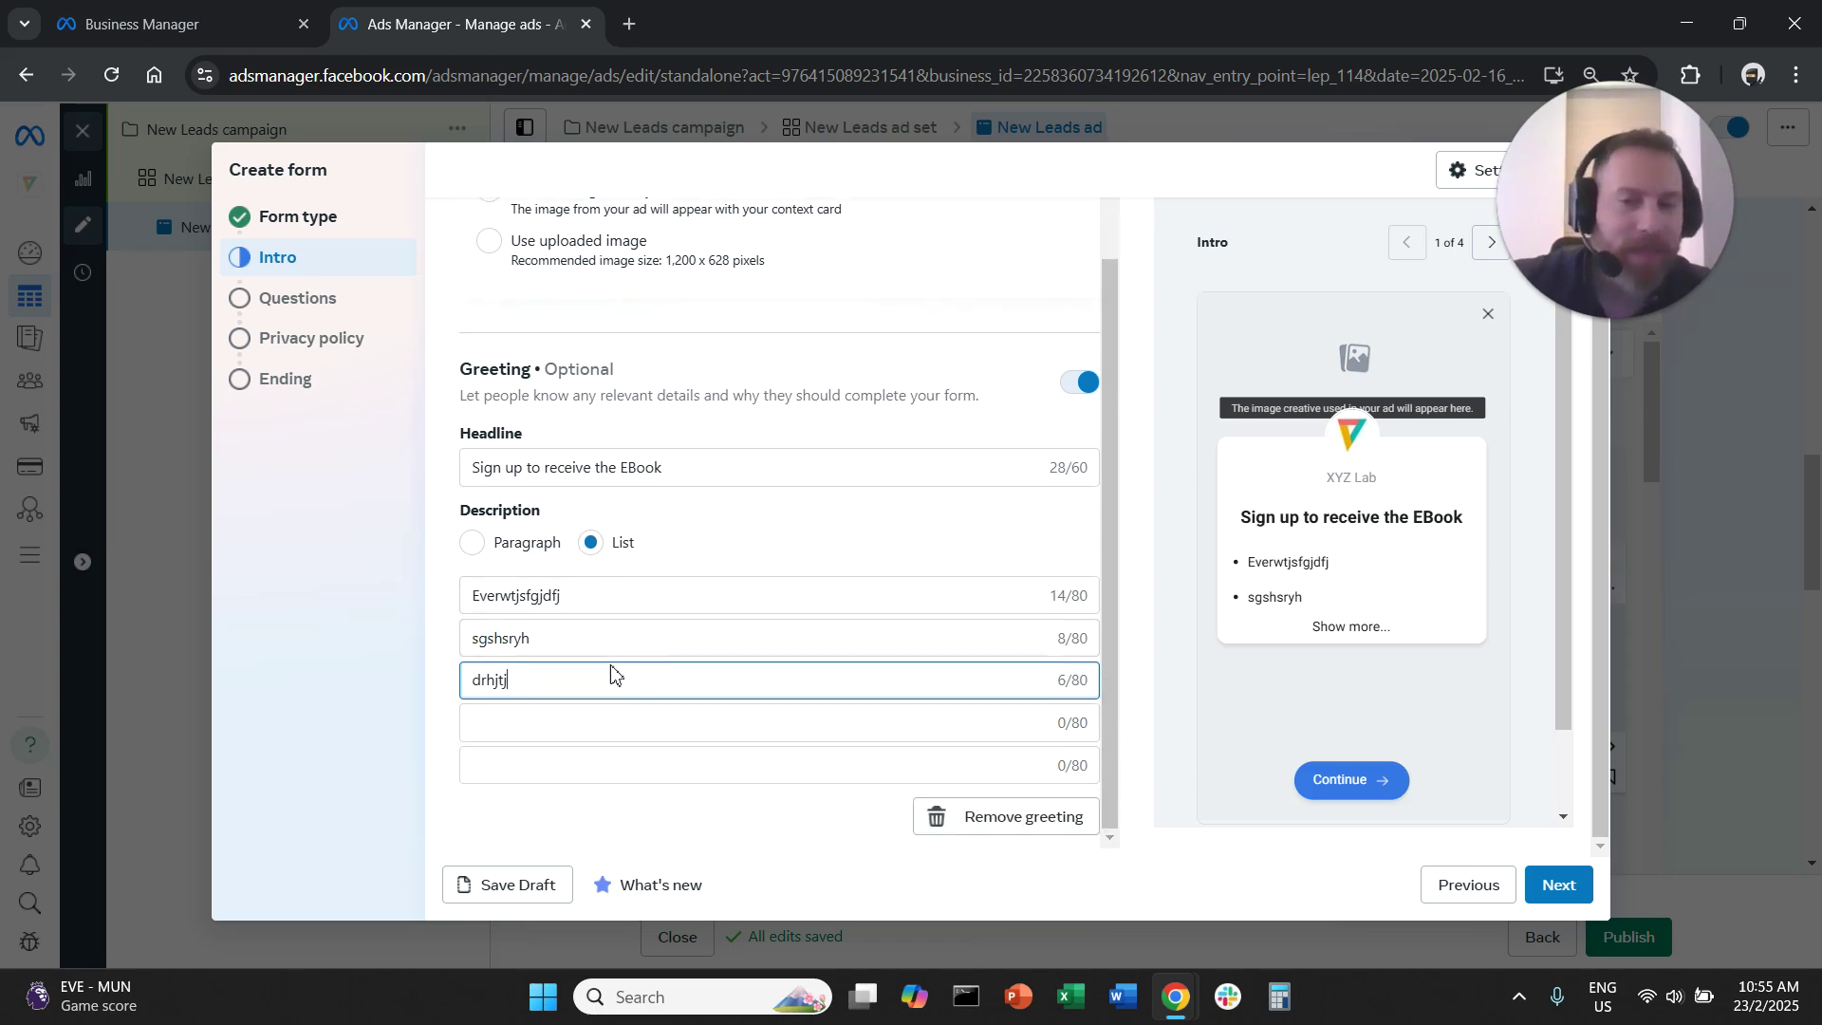
double_click(622, 544)
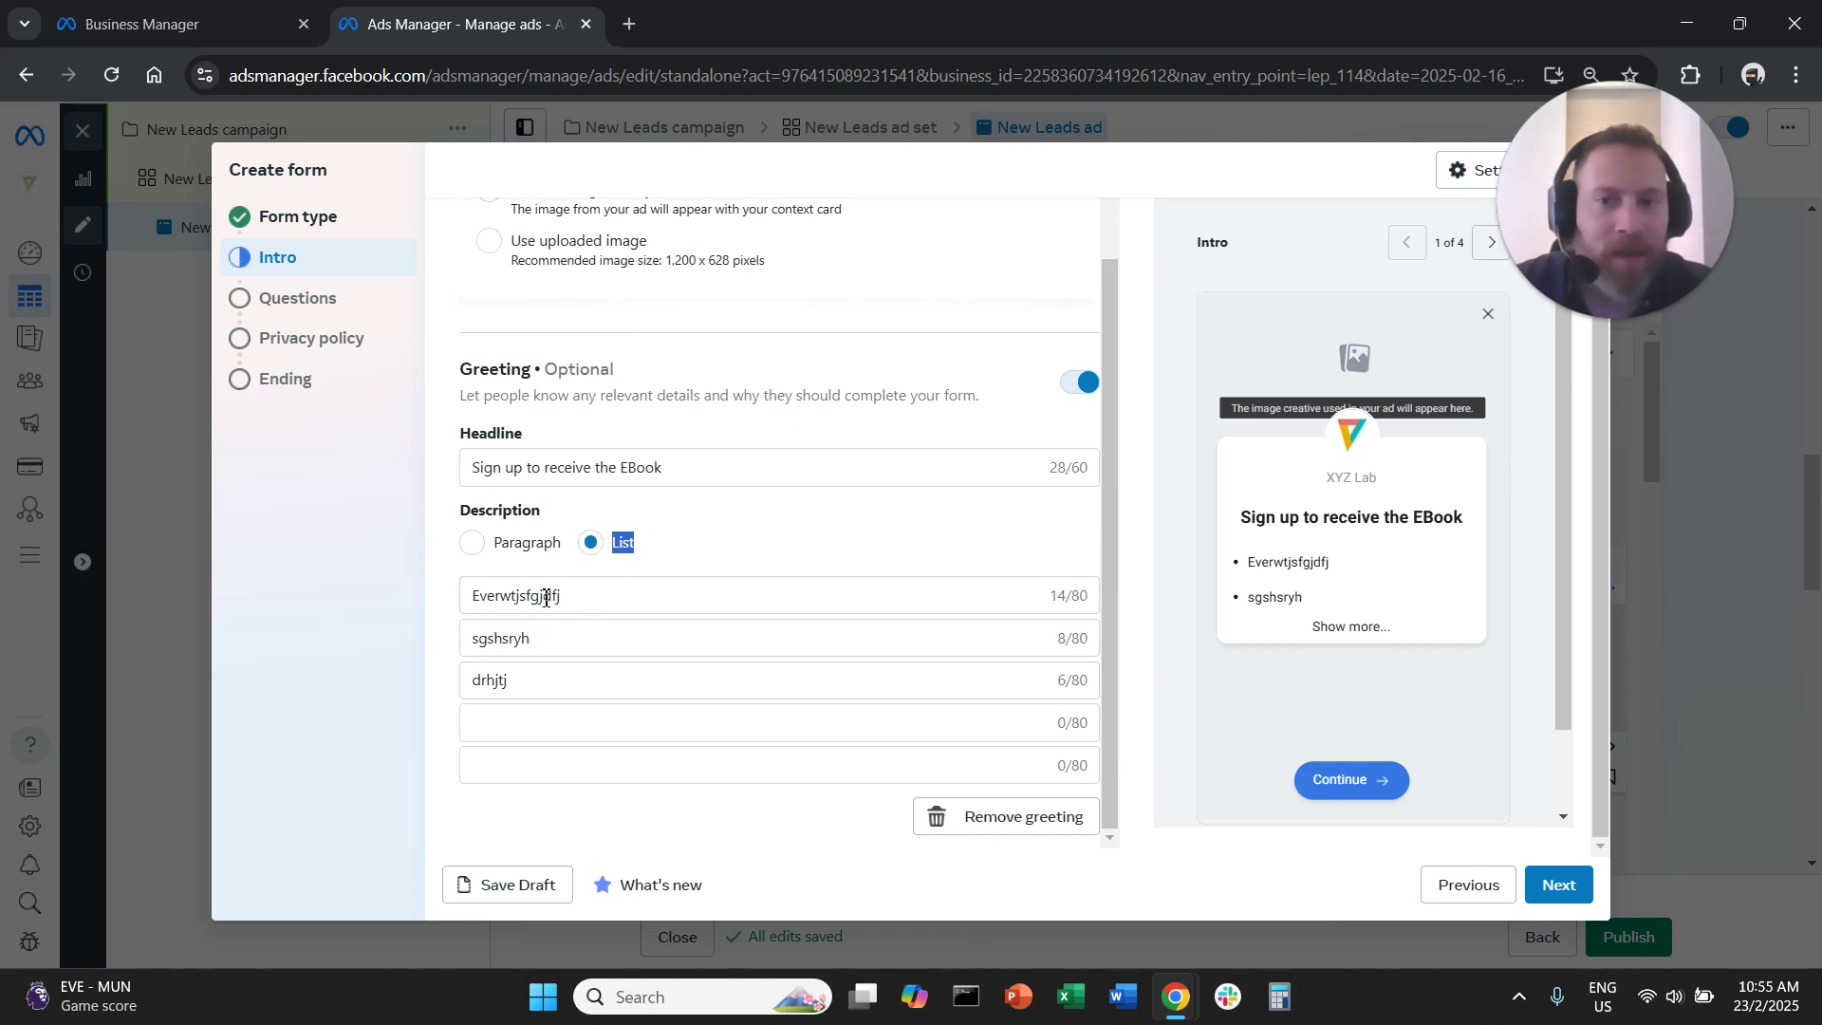
click(547, 598)
click(541, 634)
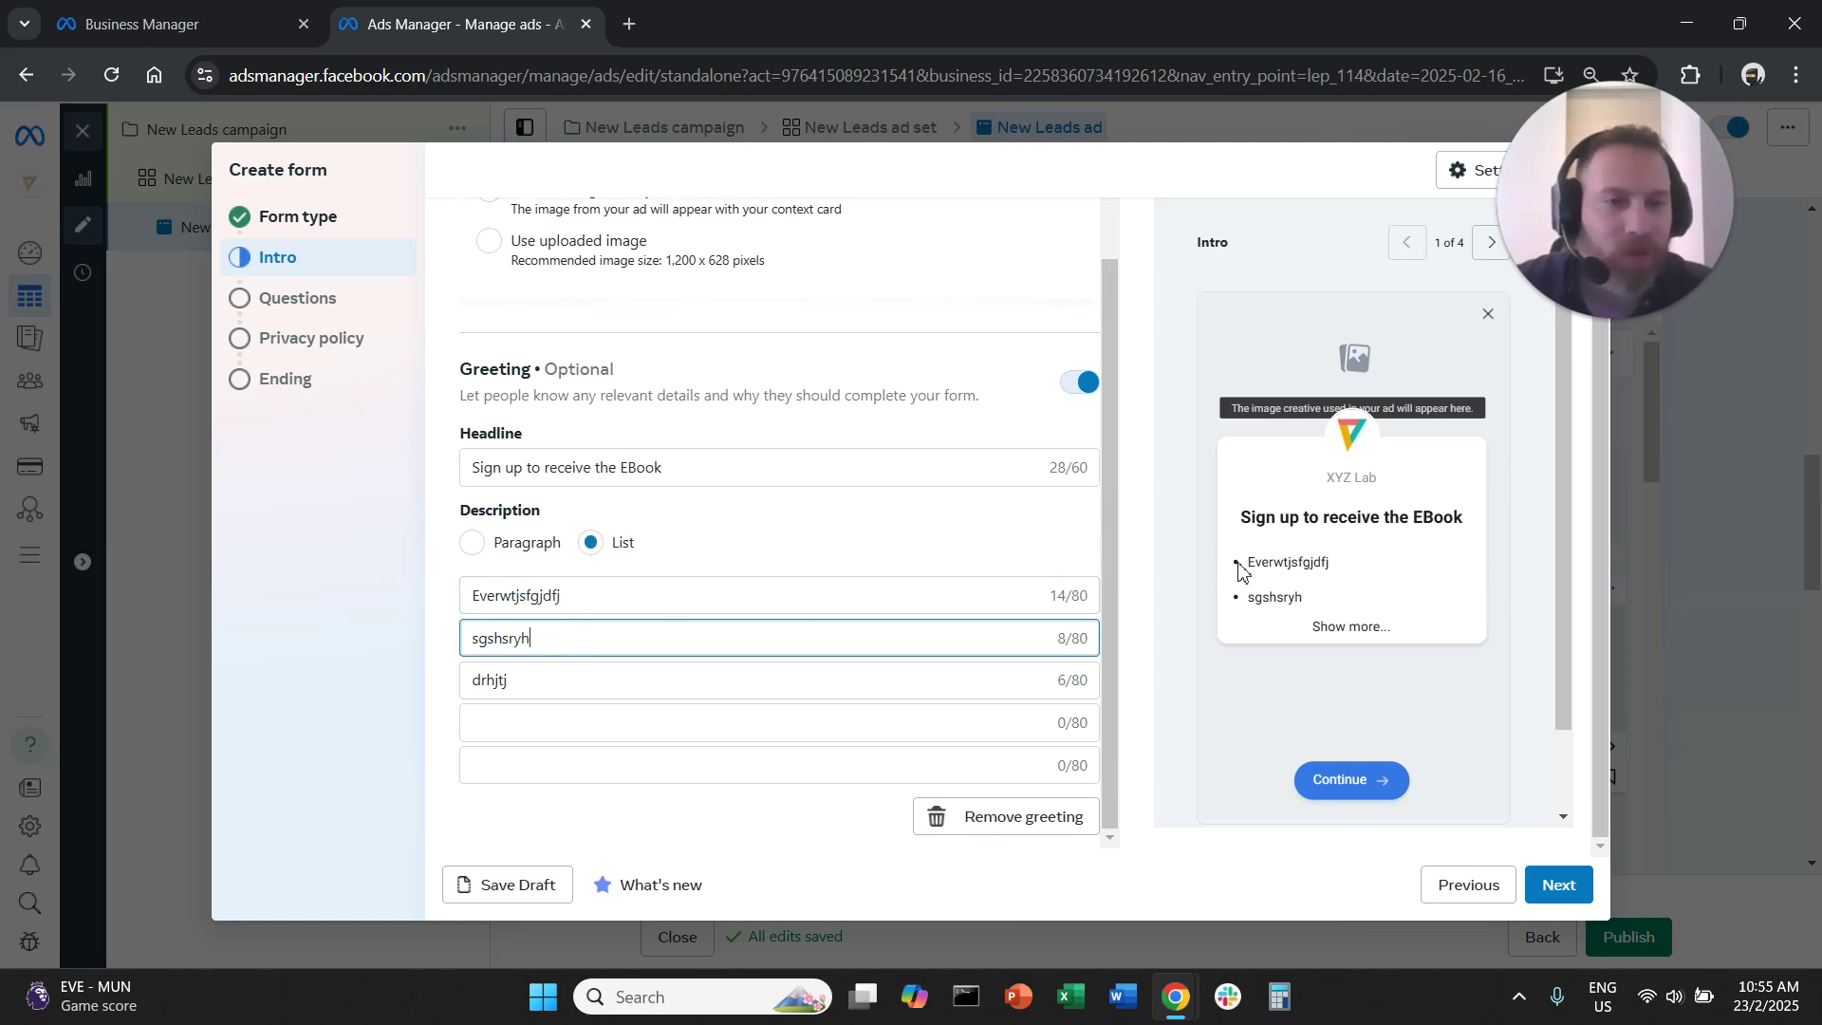
drag(1239, 569, 1271, 596)
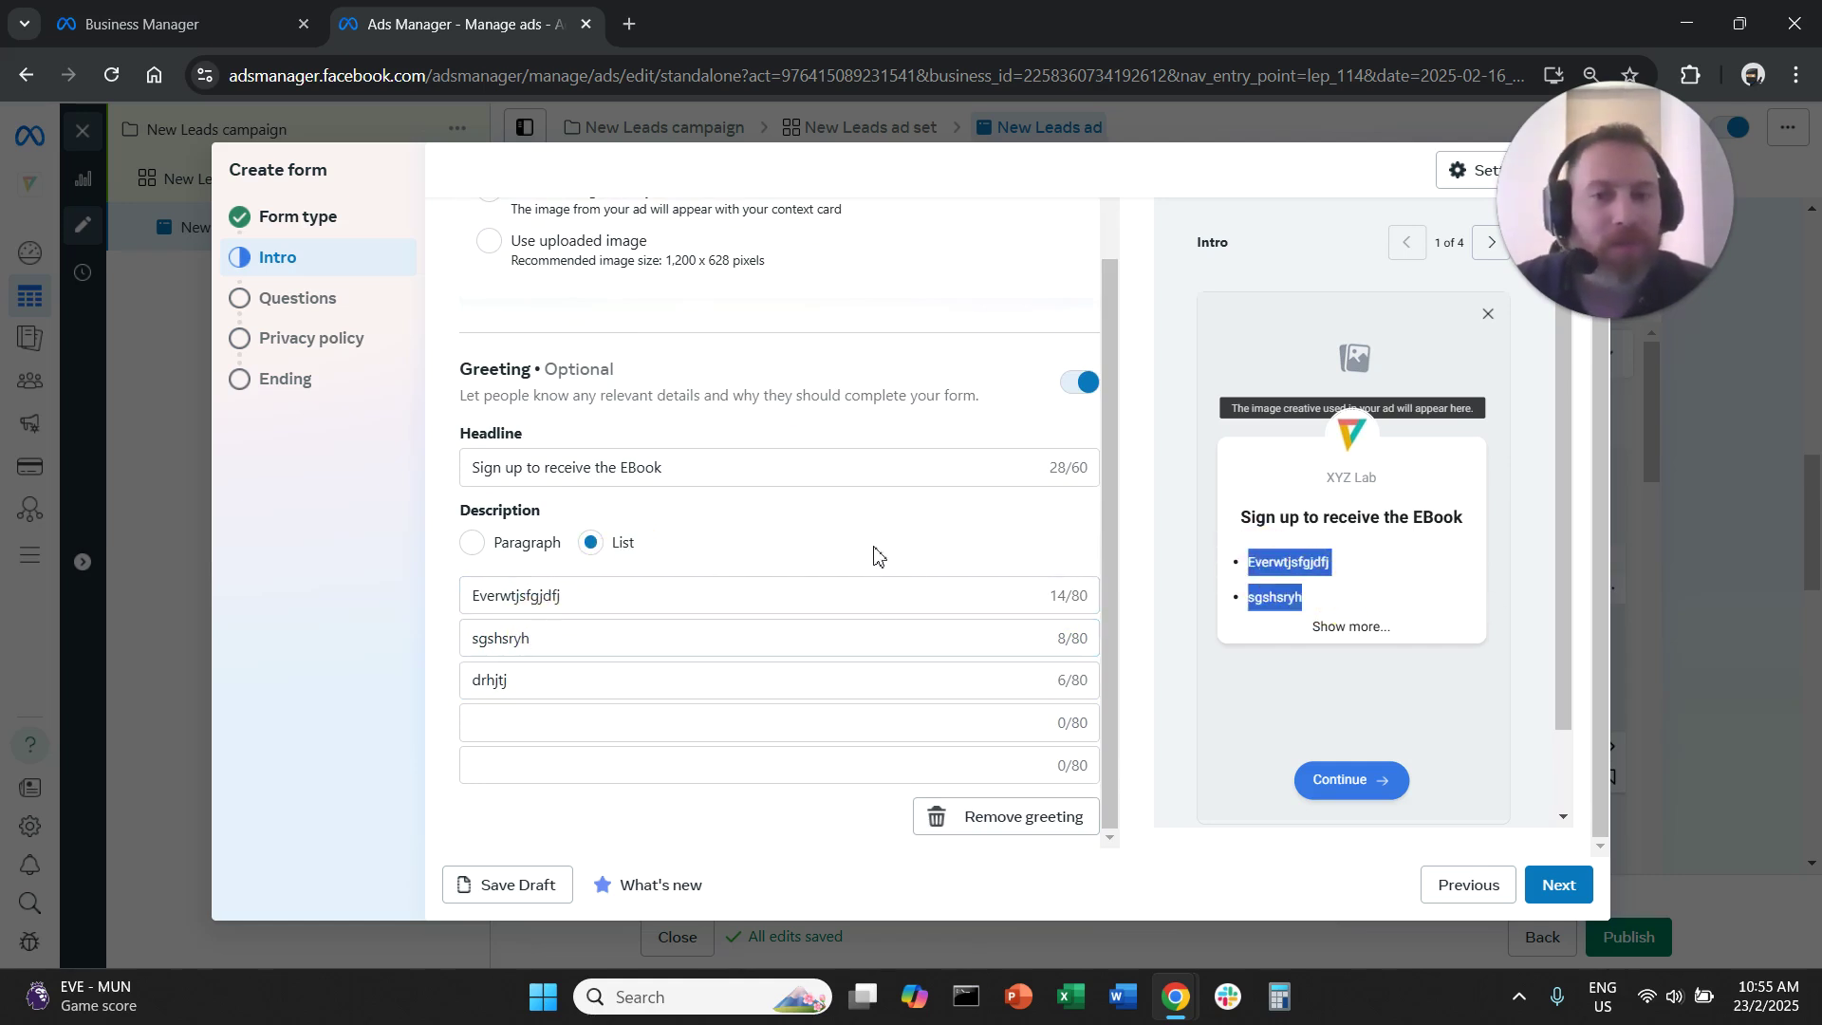
click(1339, 628)
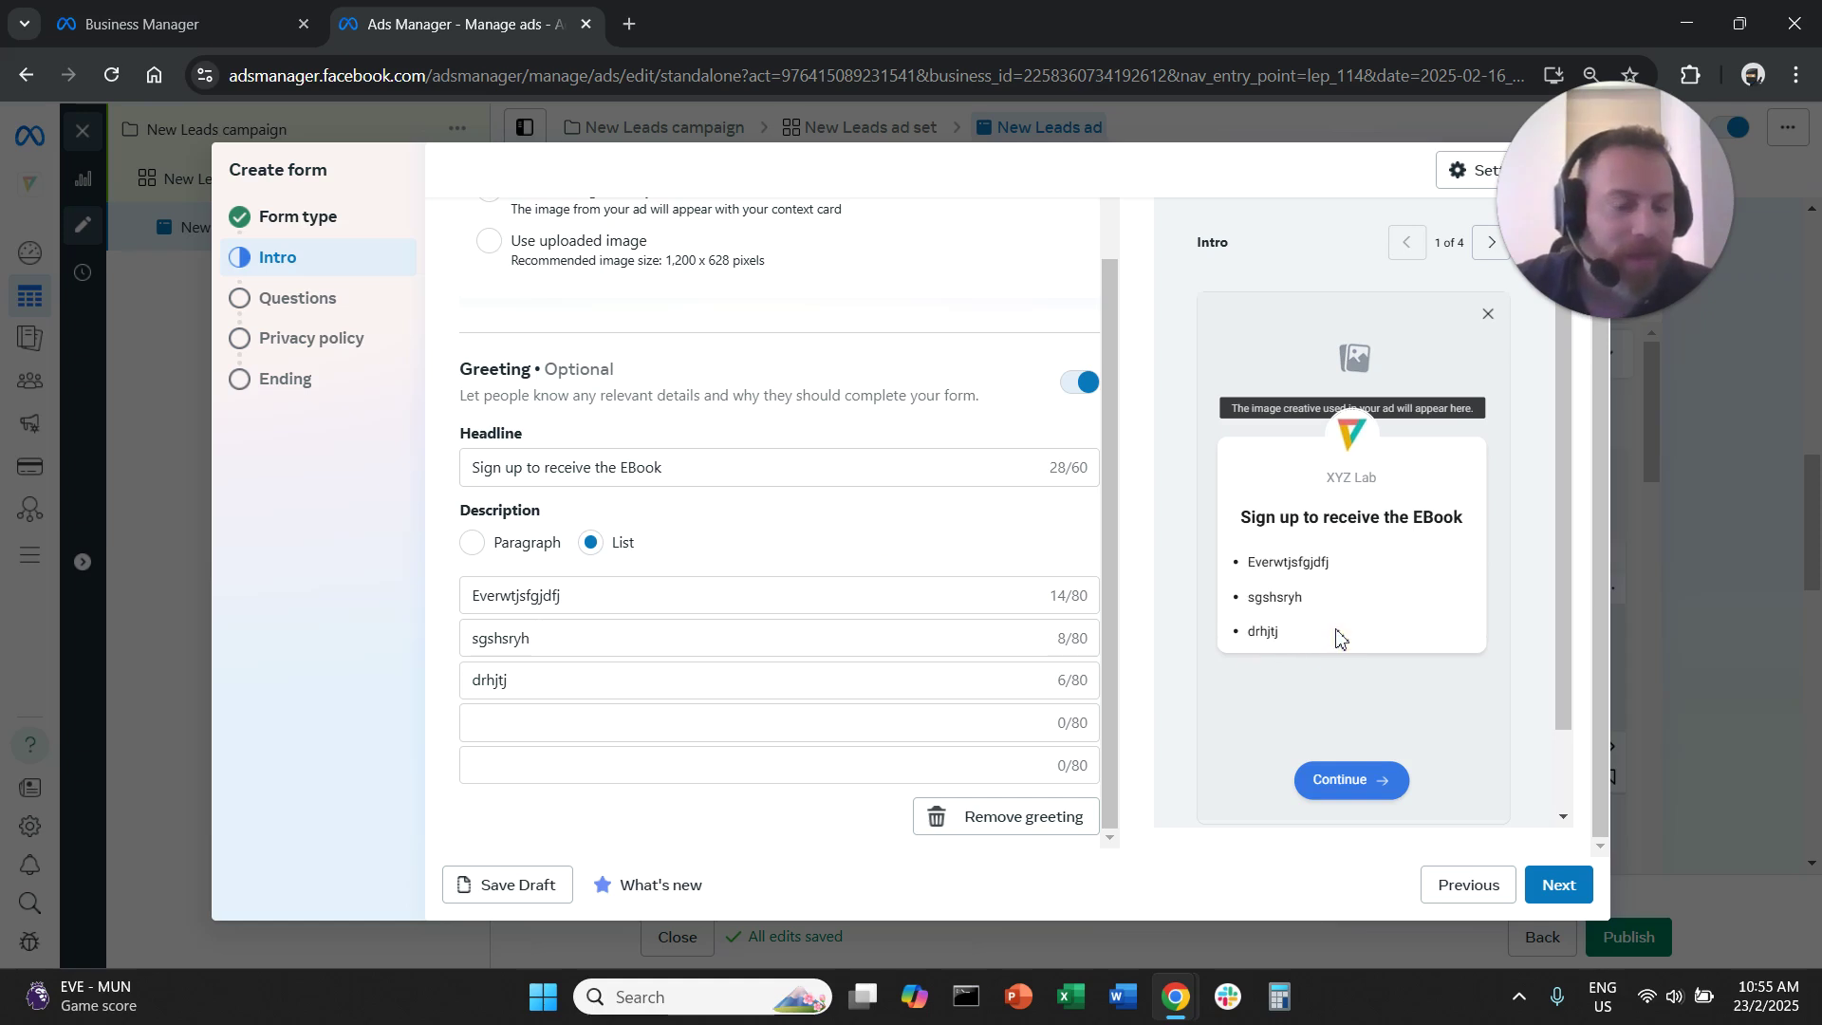
Return the greeting description to paragraph format, append "srhrhrhrh" to its text, and continue to the form's questions.
click(494, 560)
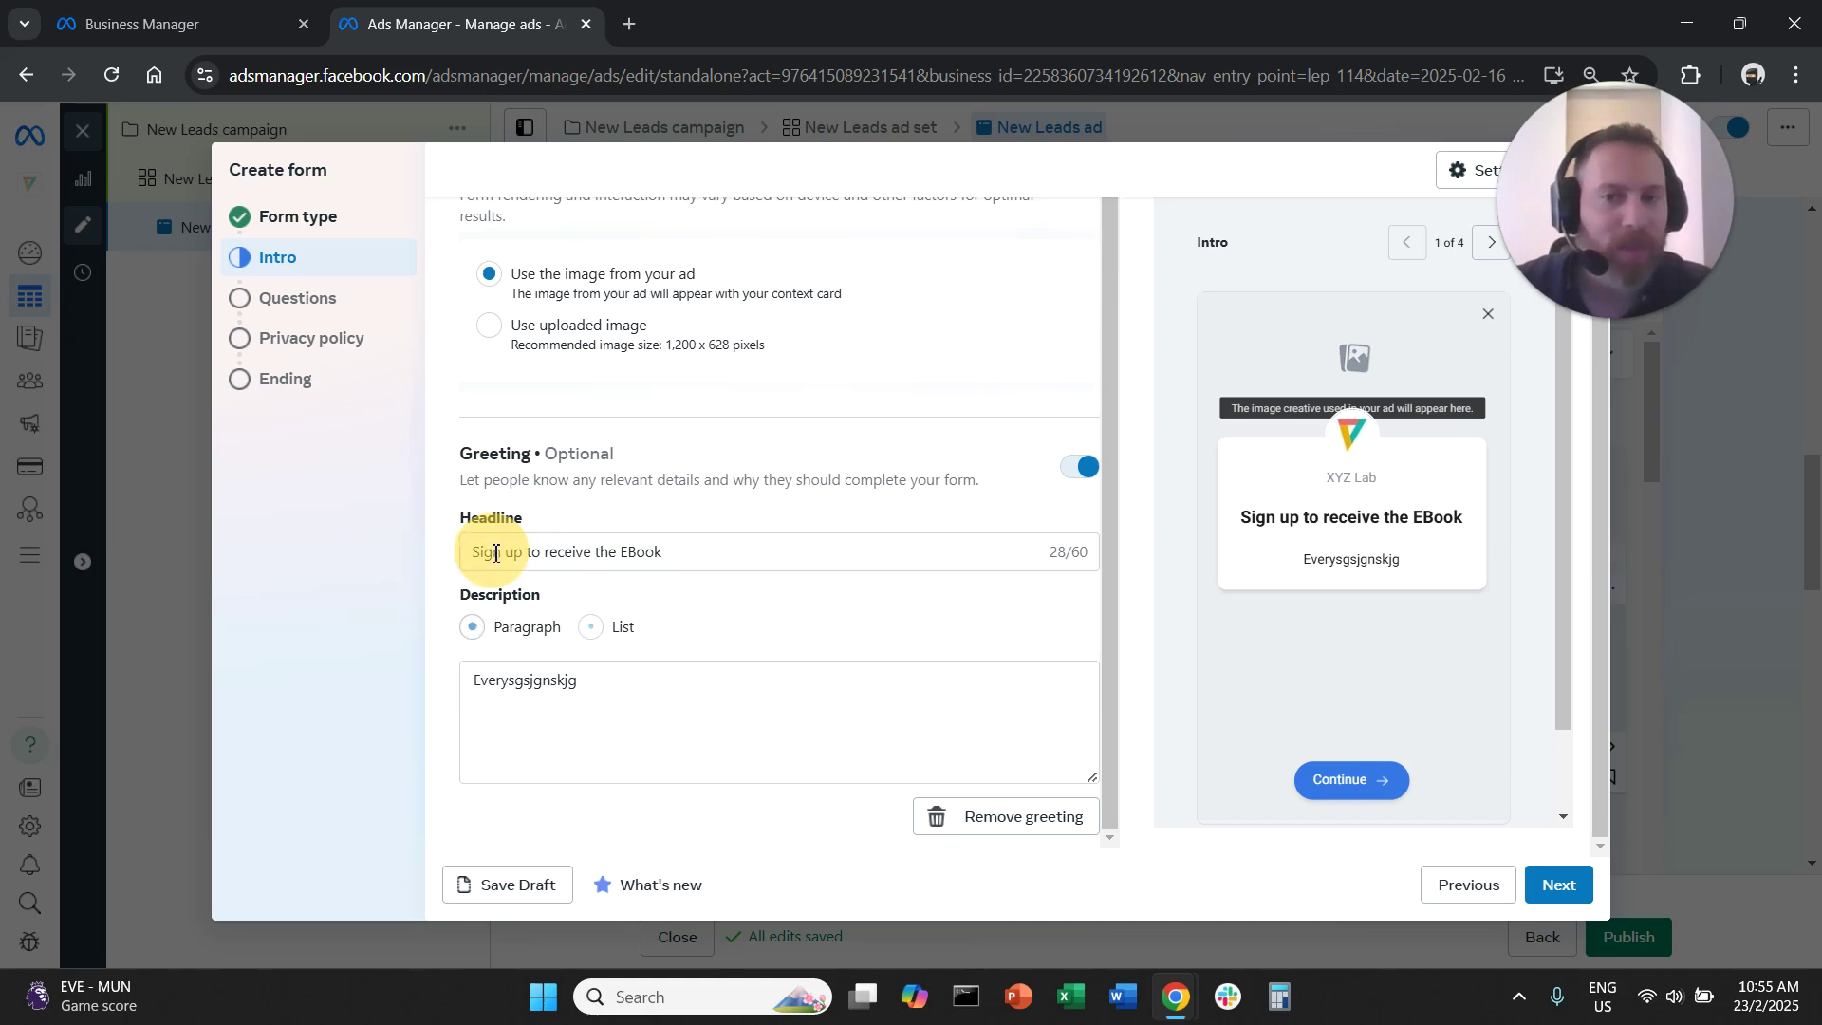
click(601, 696)
text(srhrhrhrh)
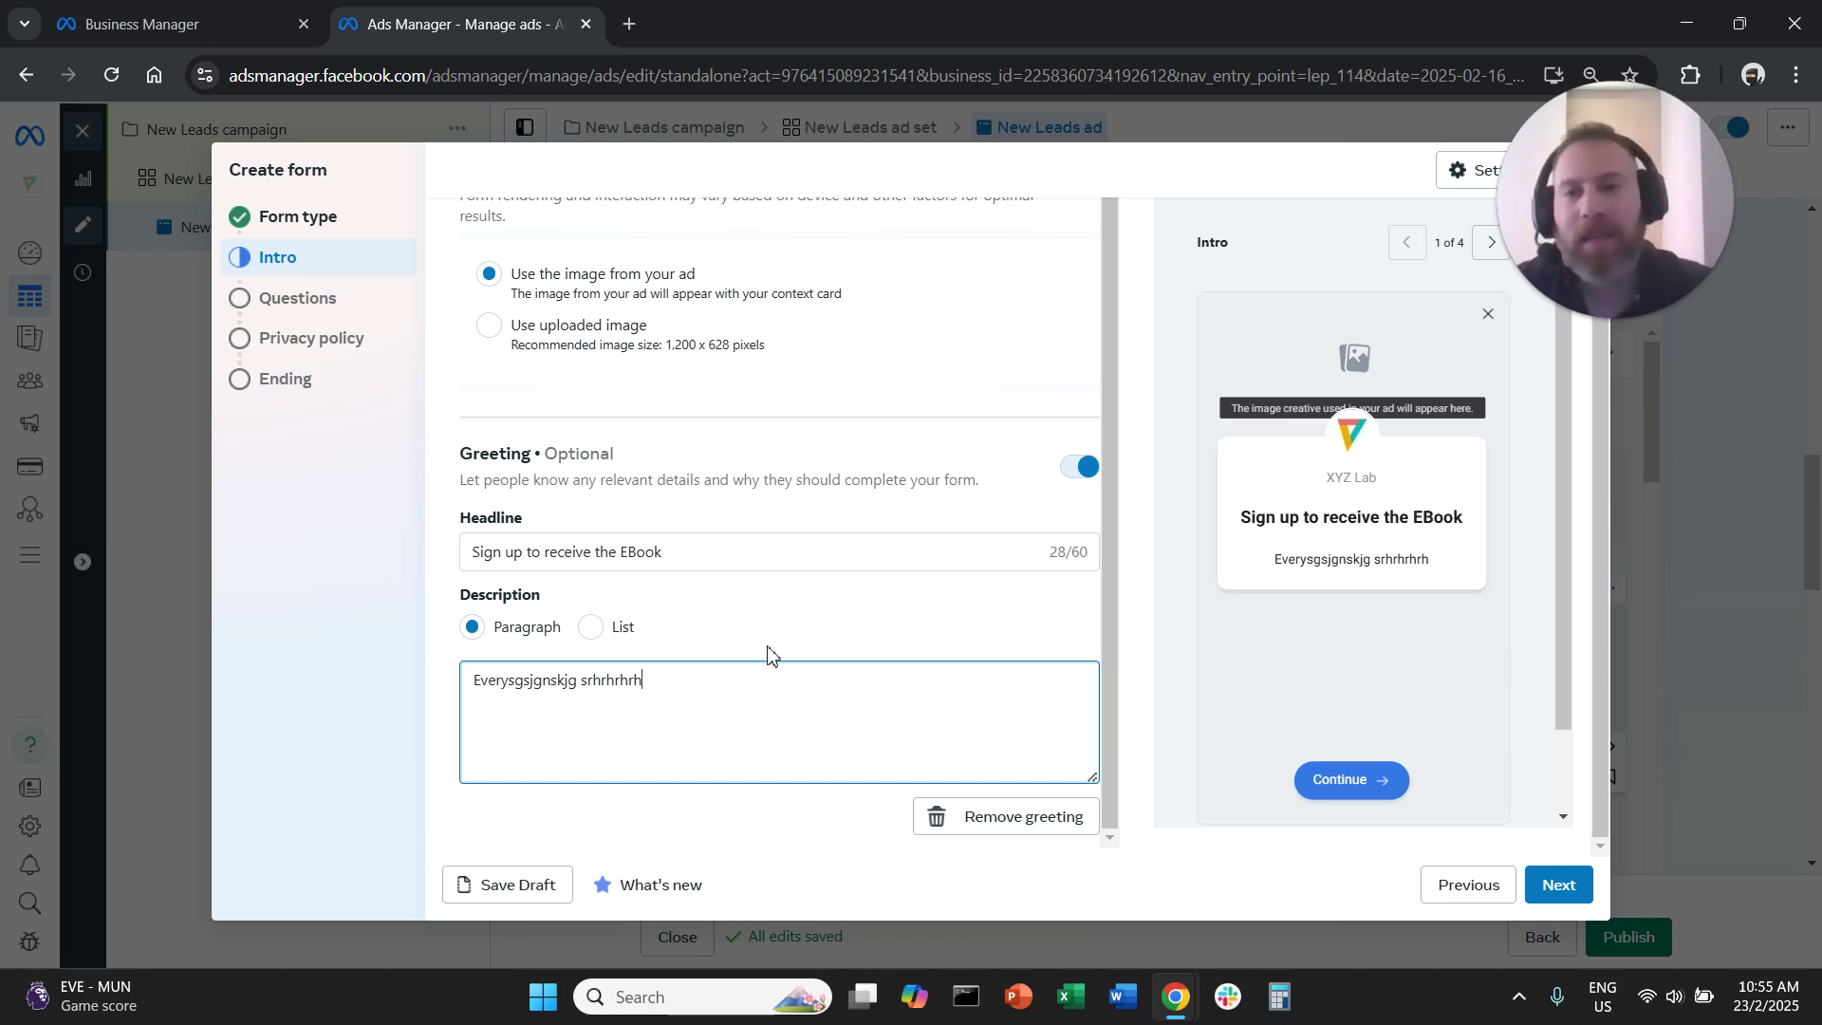
click(1580, 895)
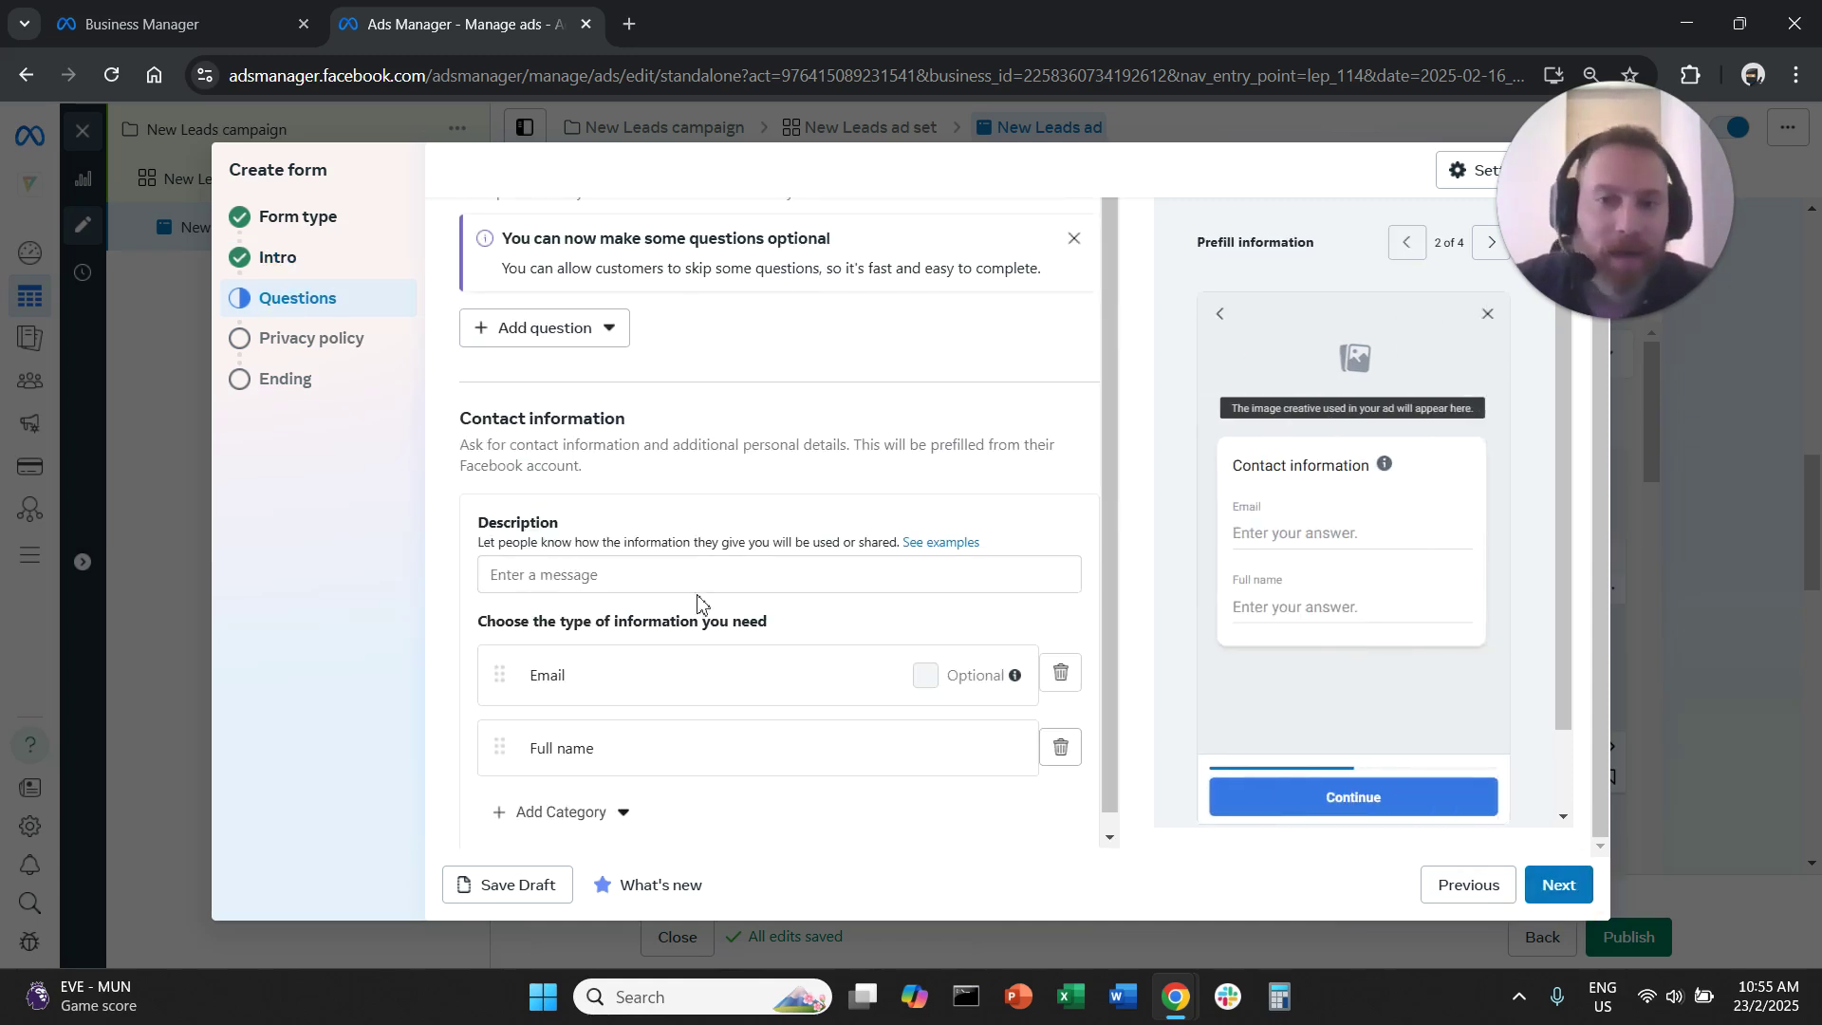
Move Full name above Email in the requested contact information and add a Phone number field.
scroll(650, 612, down, 1)
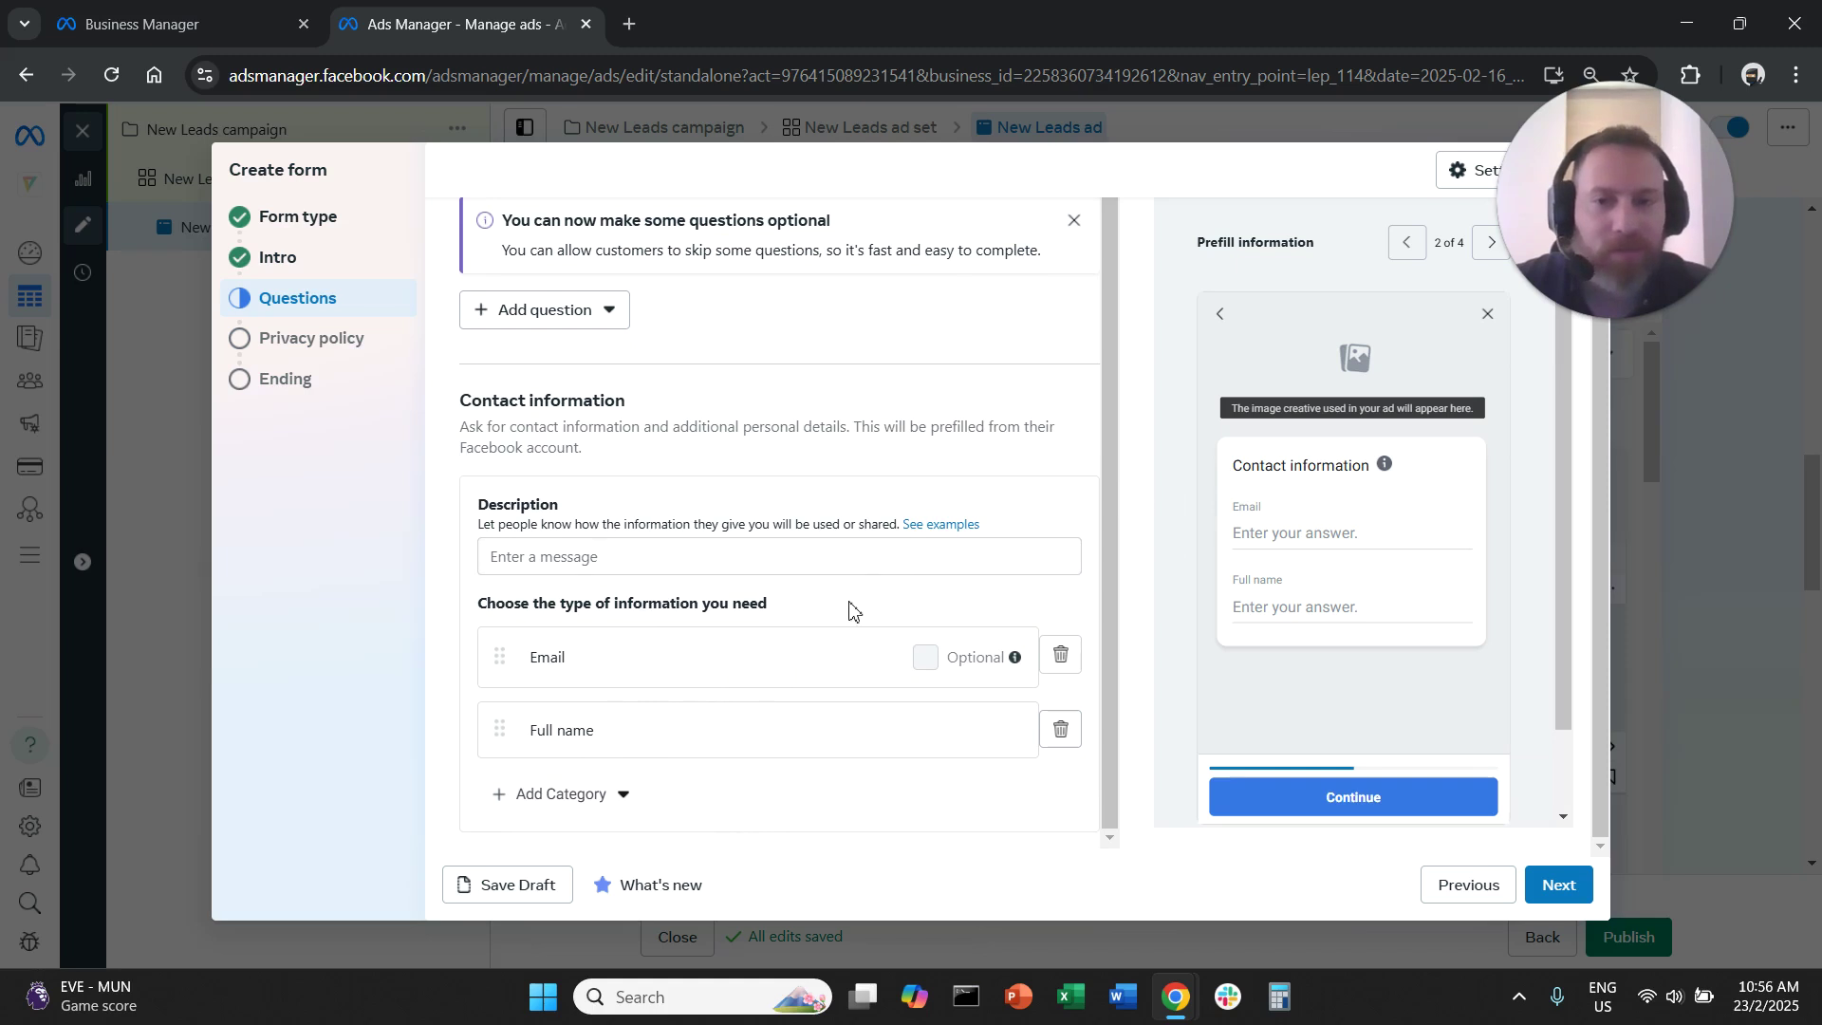
drag(496, 733, 546, 702)
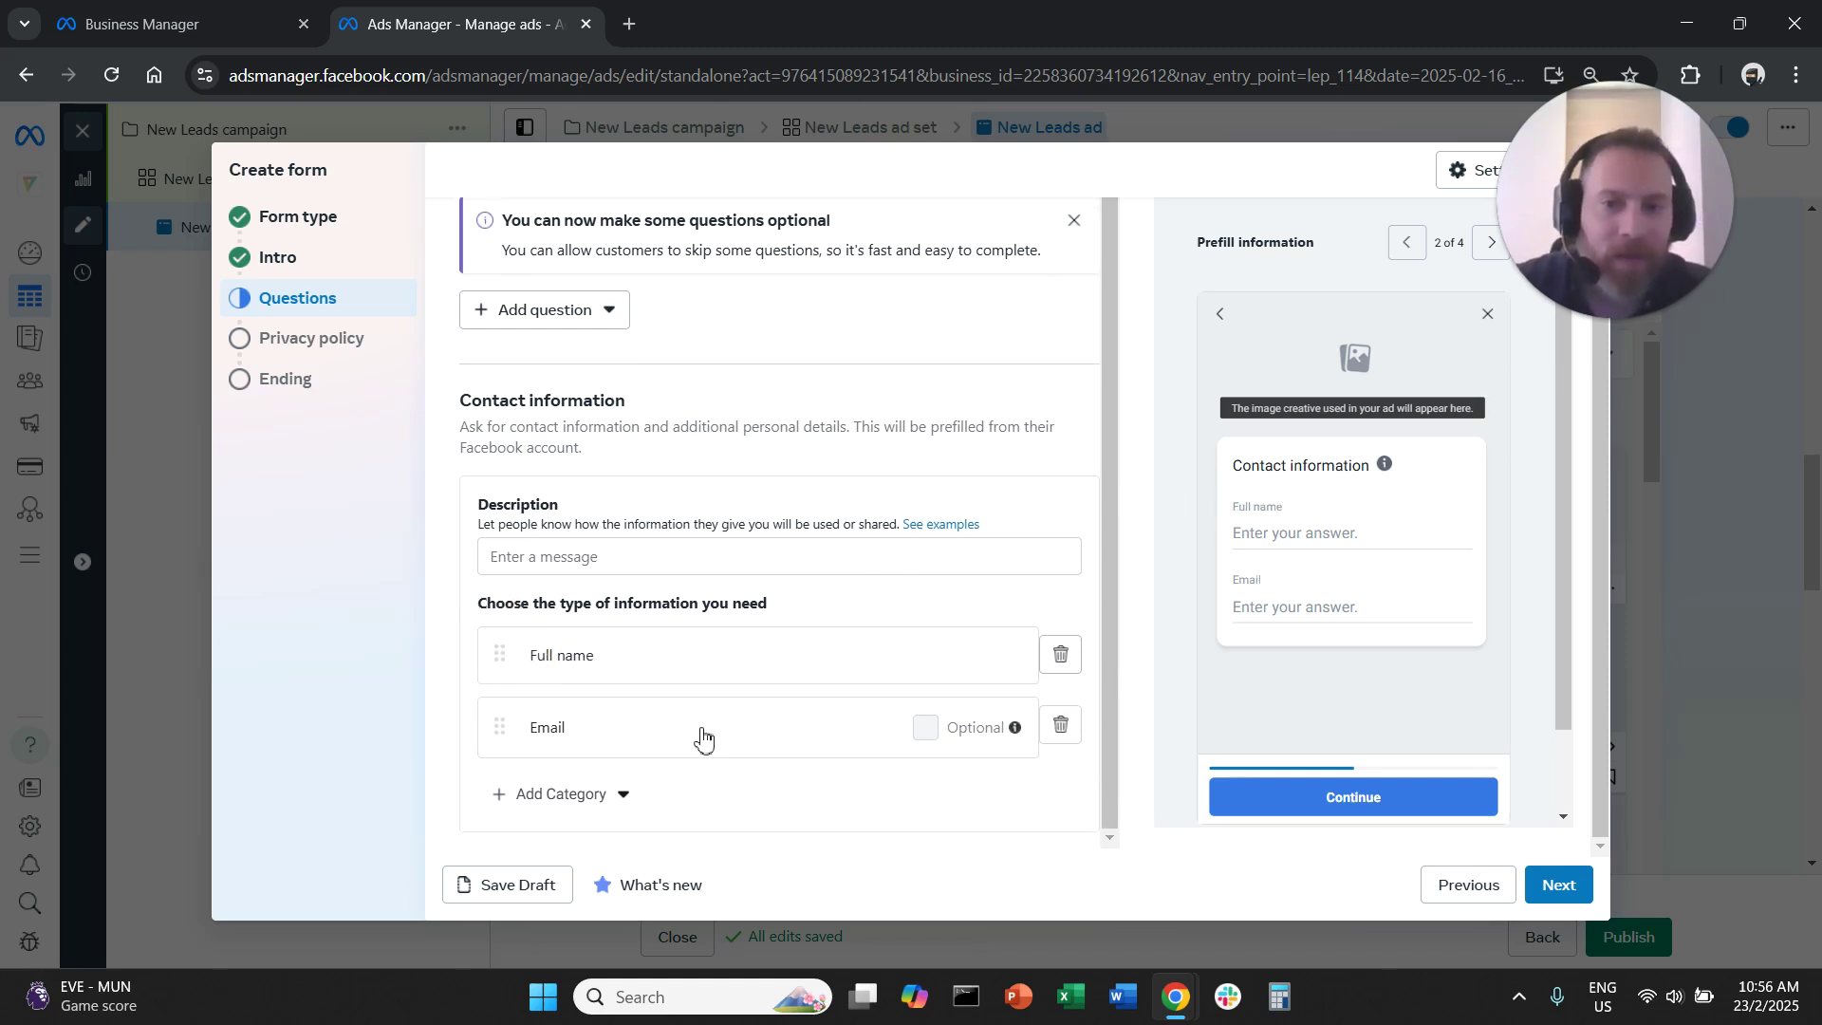
click(605, 803)
mouse_move(658, 654)
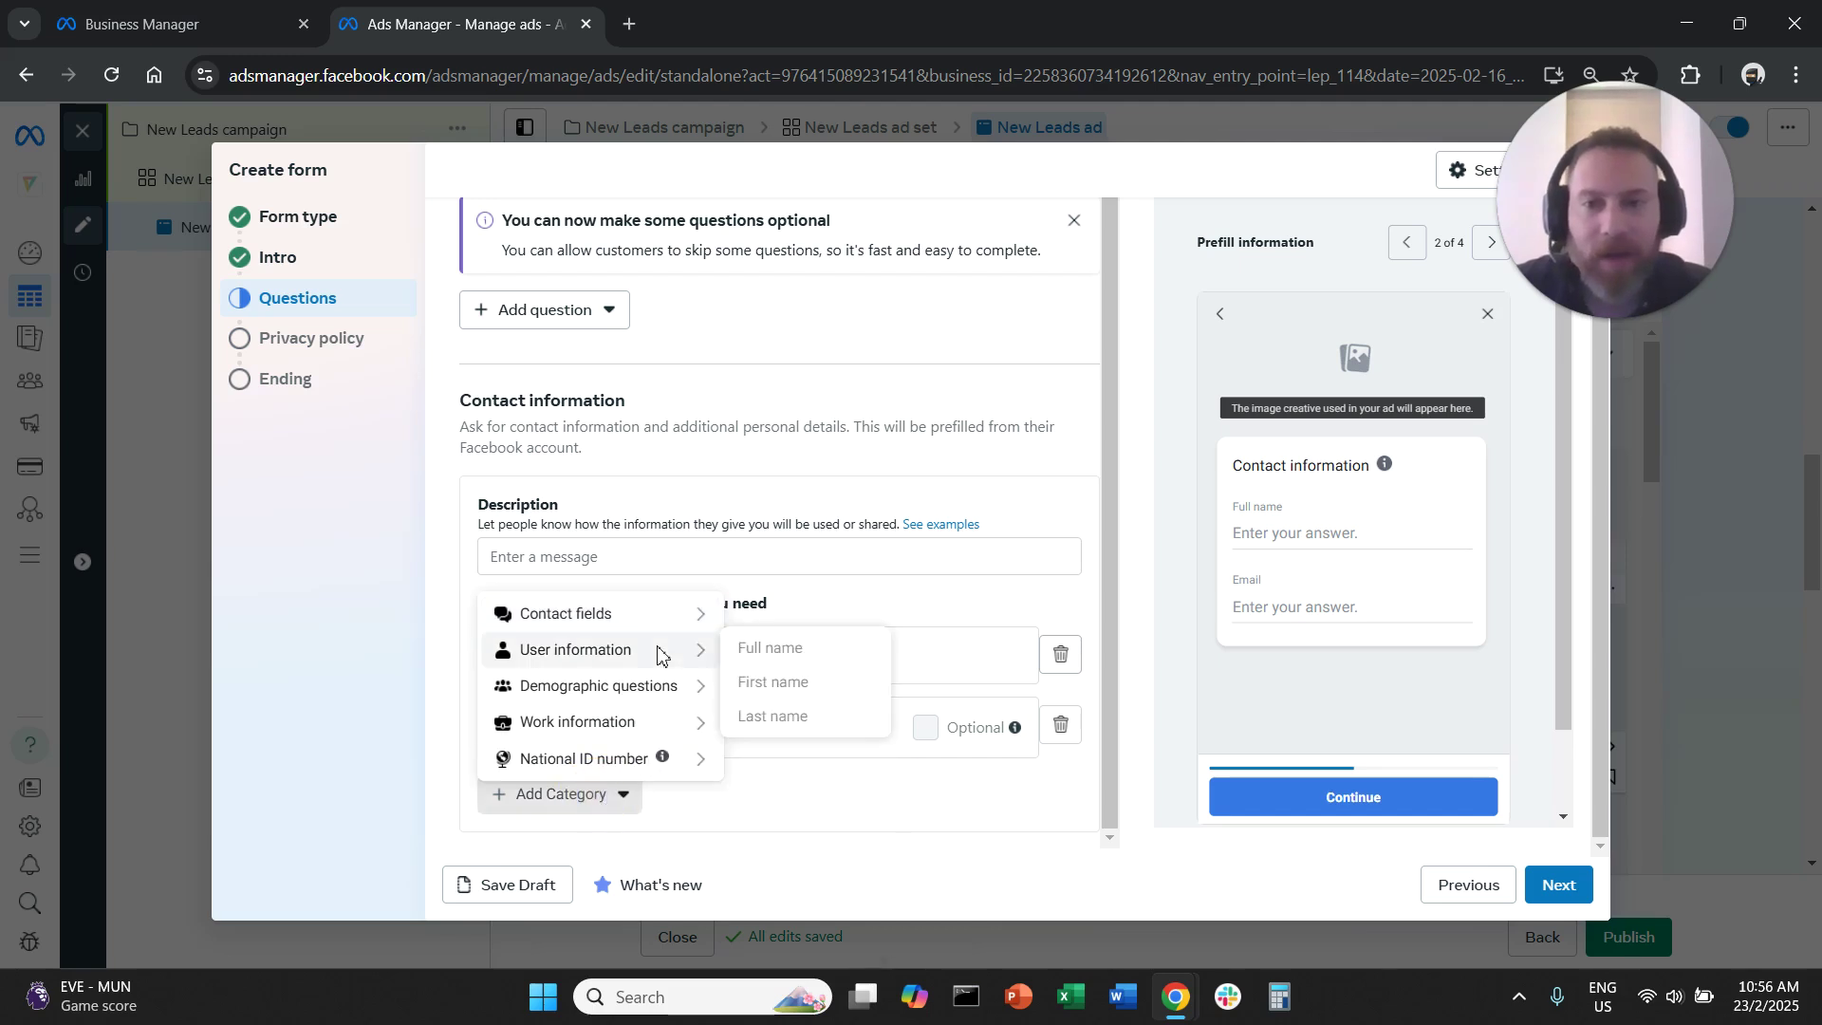
mouse_move(674, 623)
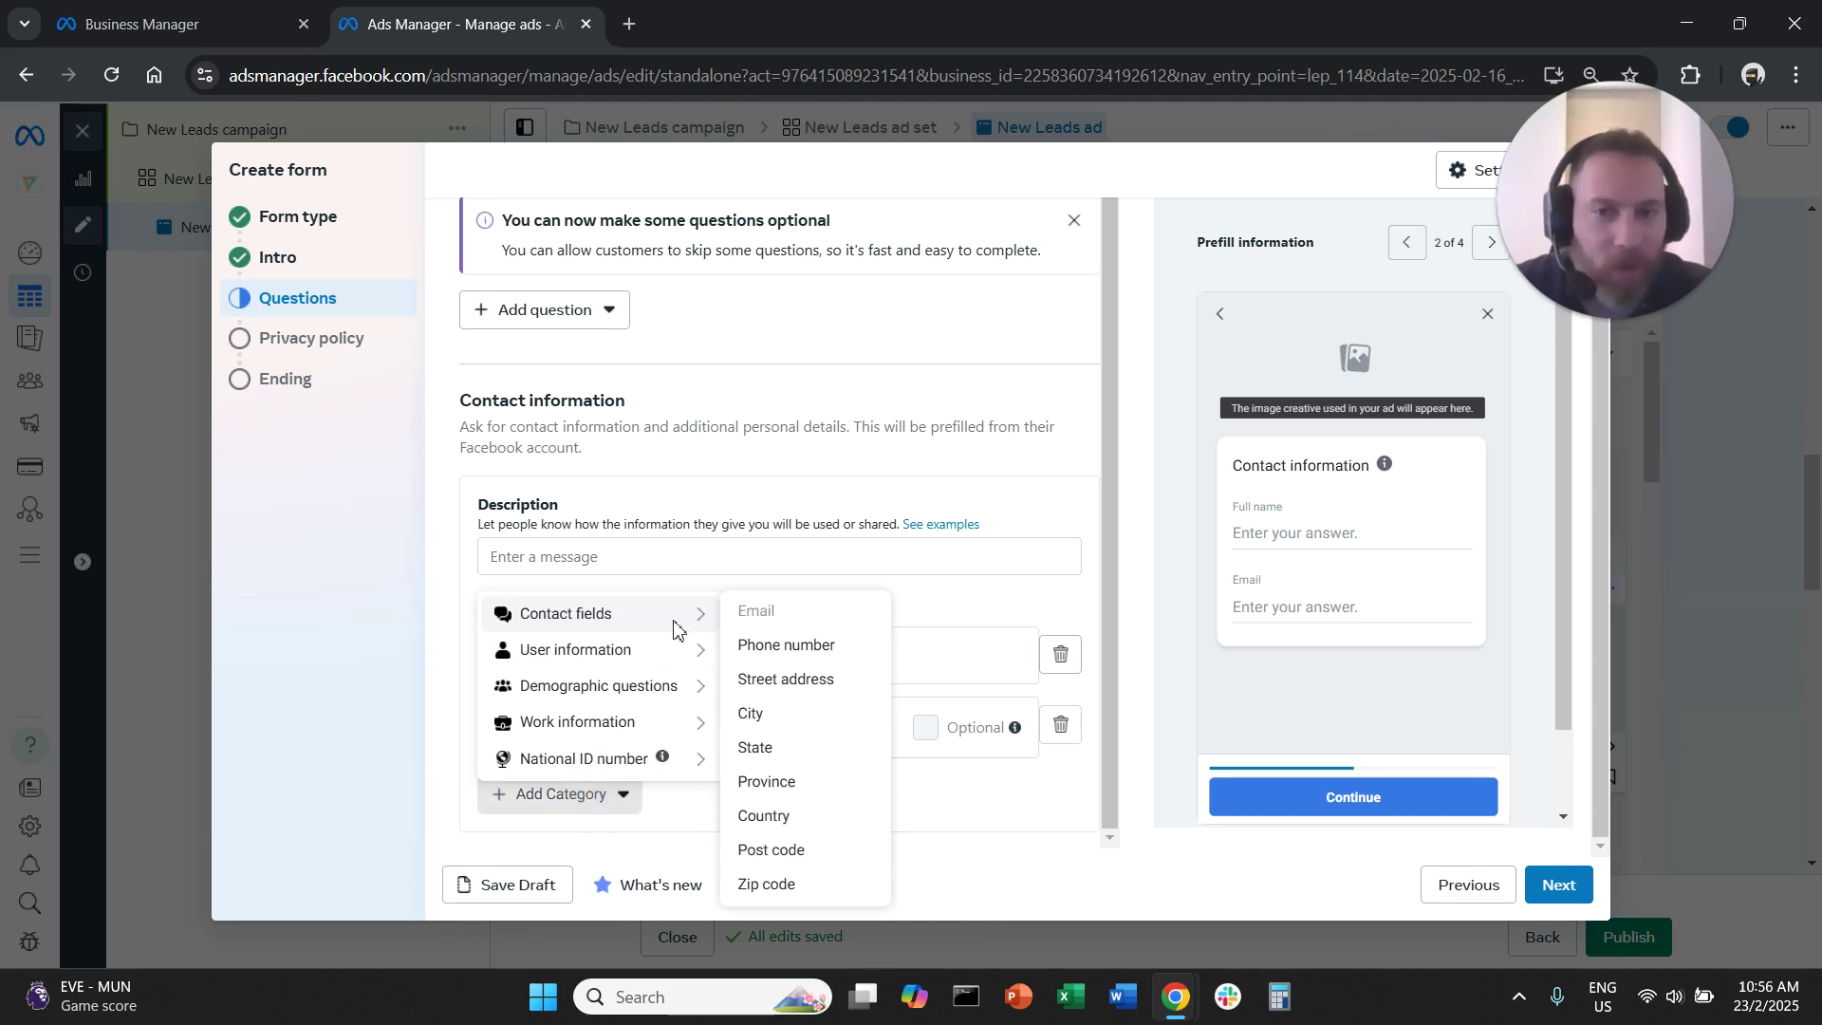
click(834, 649)
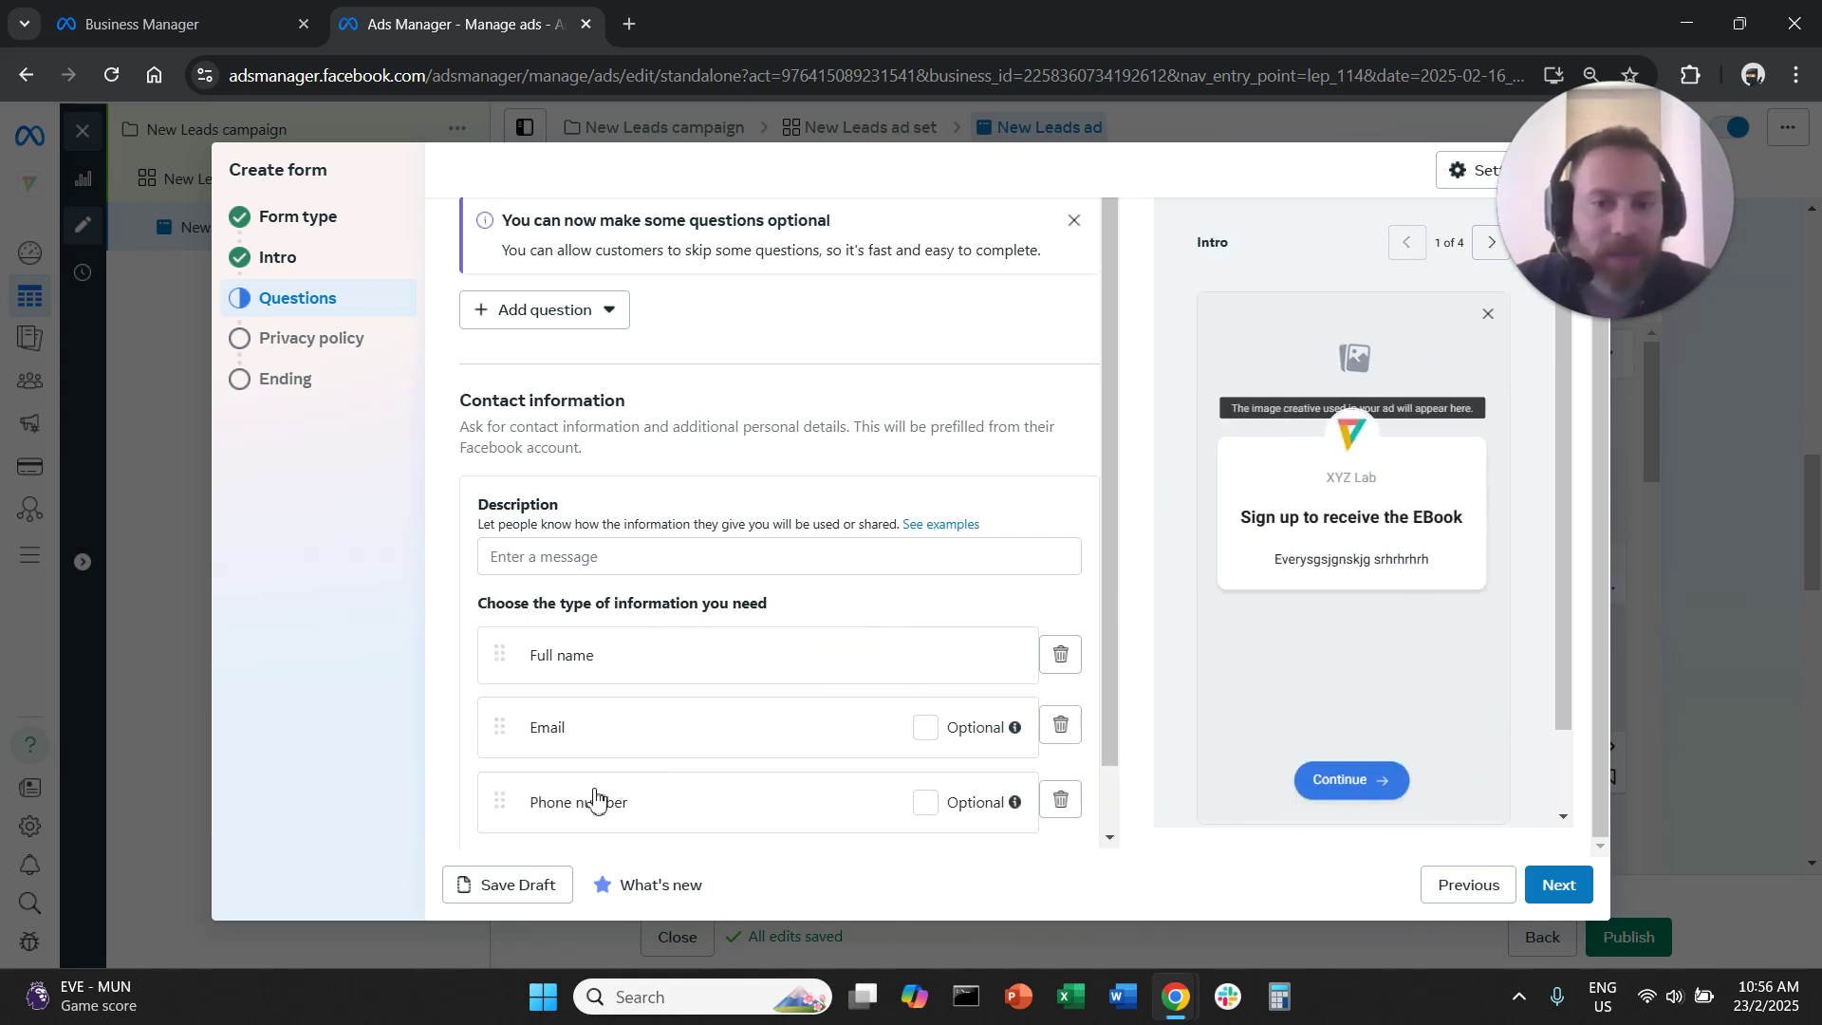
scroll(595, 801, down, 1)
mouse_move(503, 727)
mouse_down()
mouse_move(527, 638)
mouse_move(512, 721)
mouse_up()
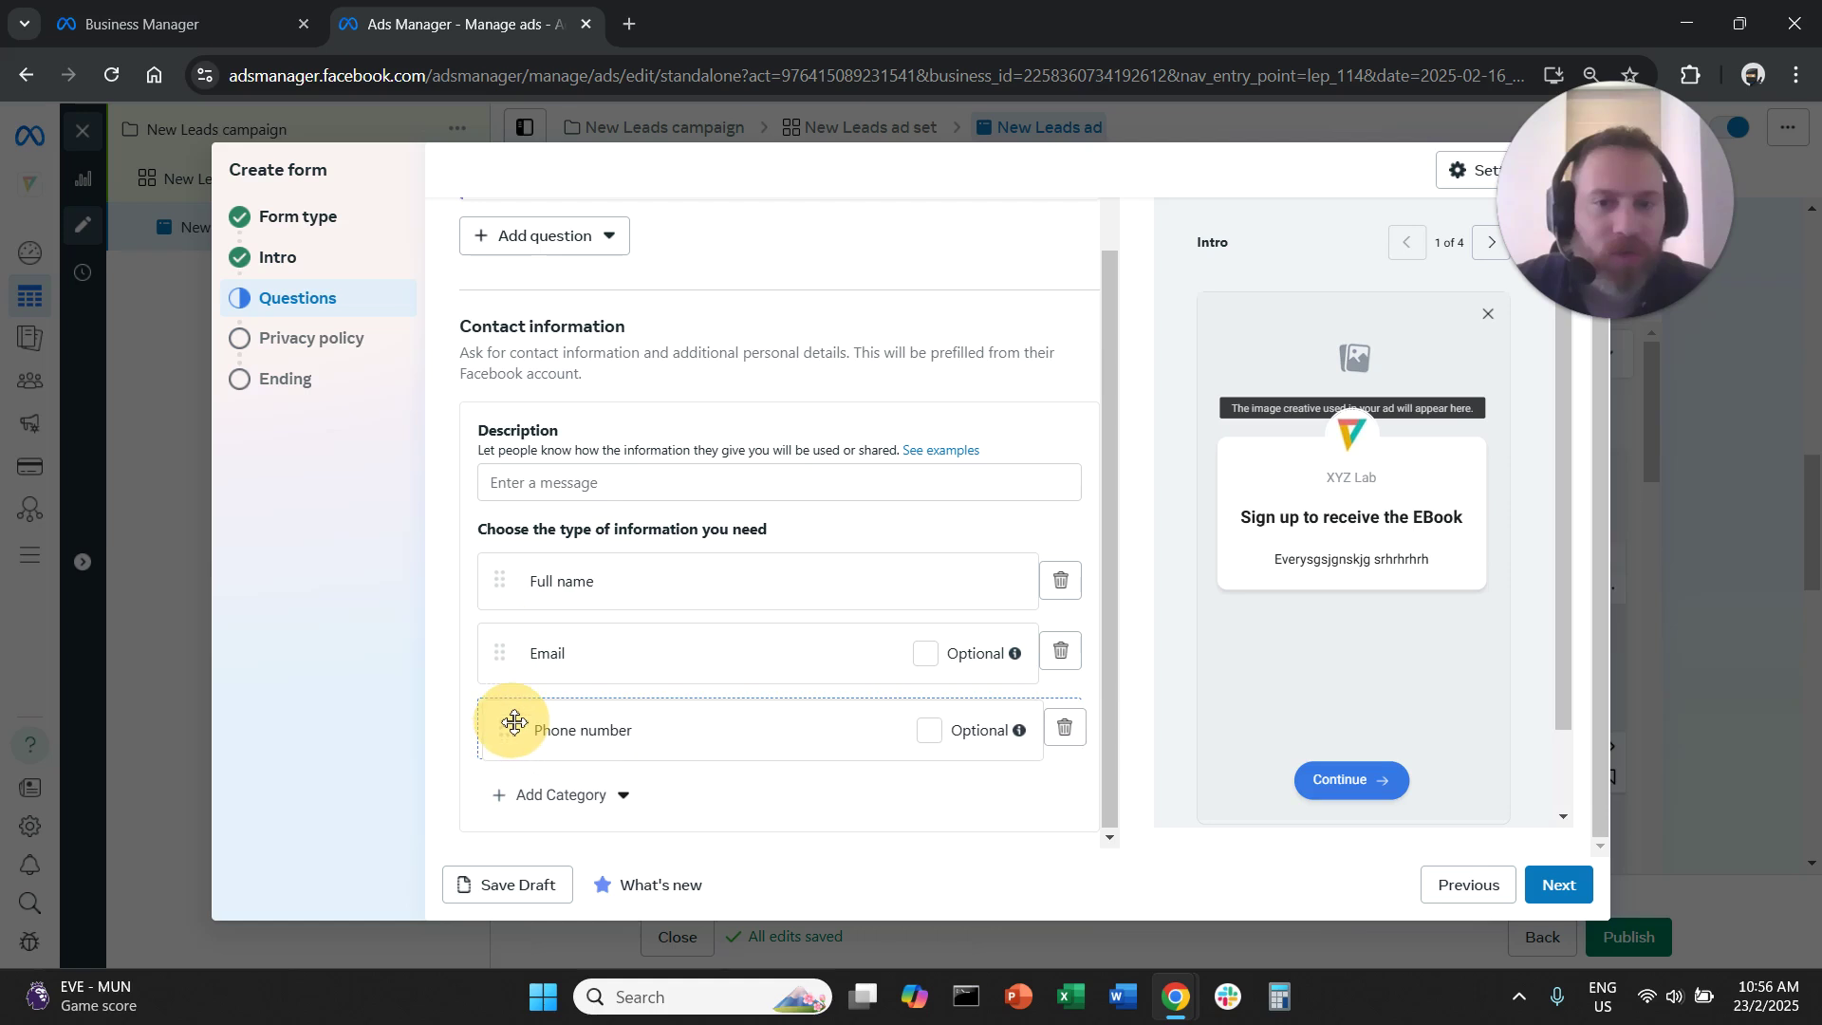
Add a City contact field to the requested information.
click(611, 799)
mouse_move(694, 659)
mouse_move(692, 621)
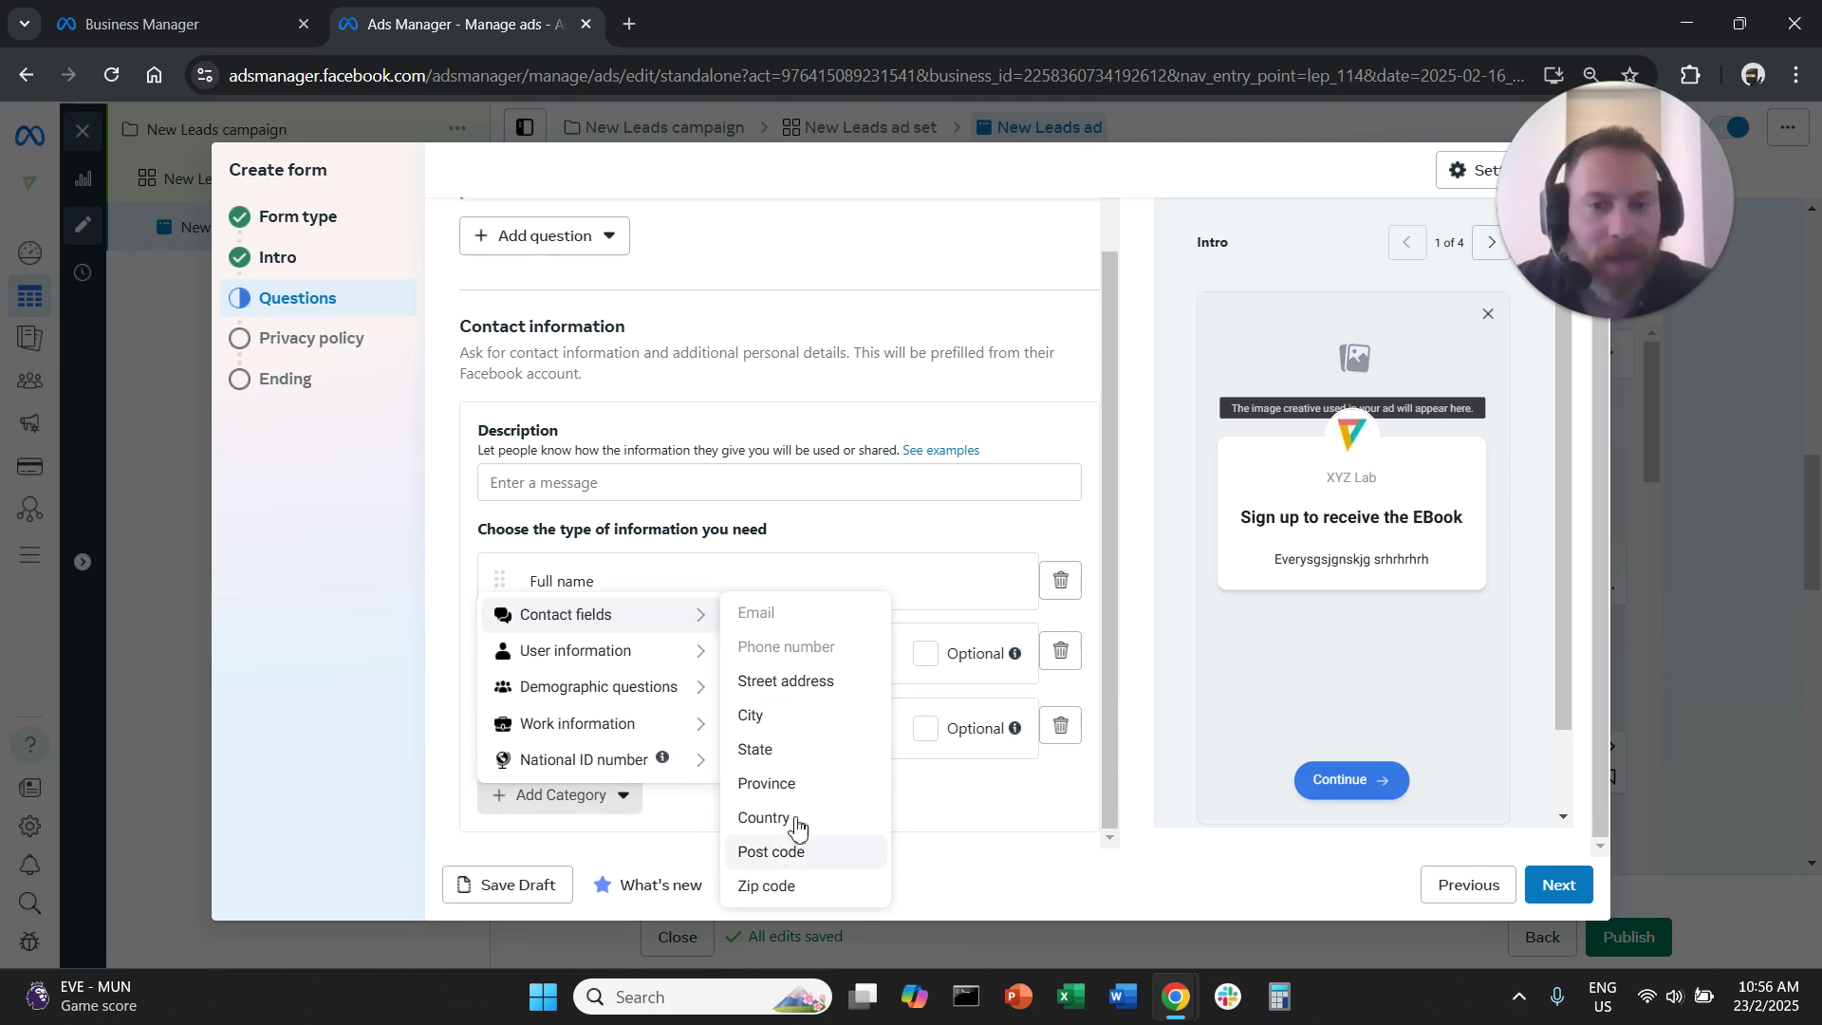
click(792, 723)
scroll(750, 712, down, 1)
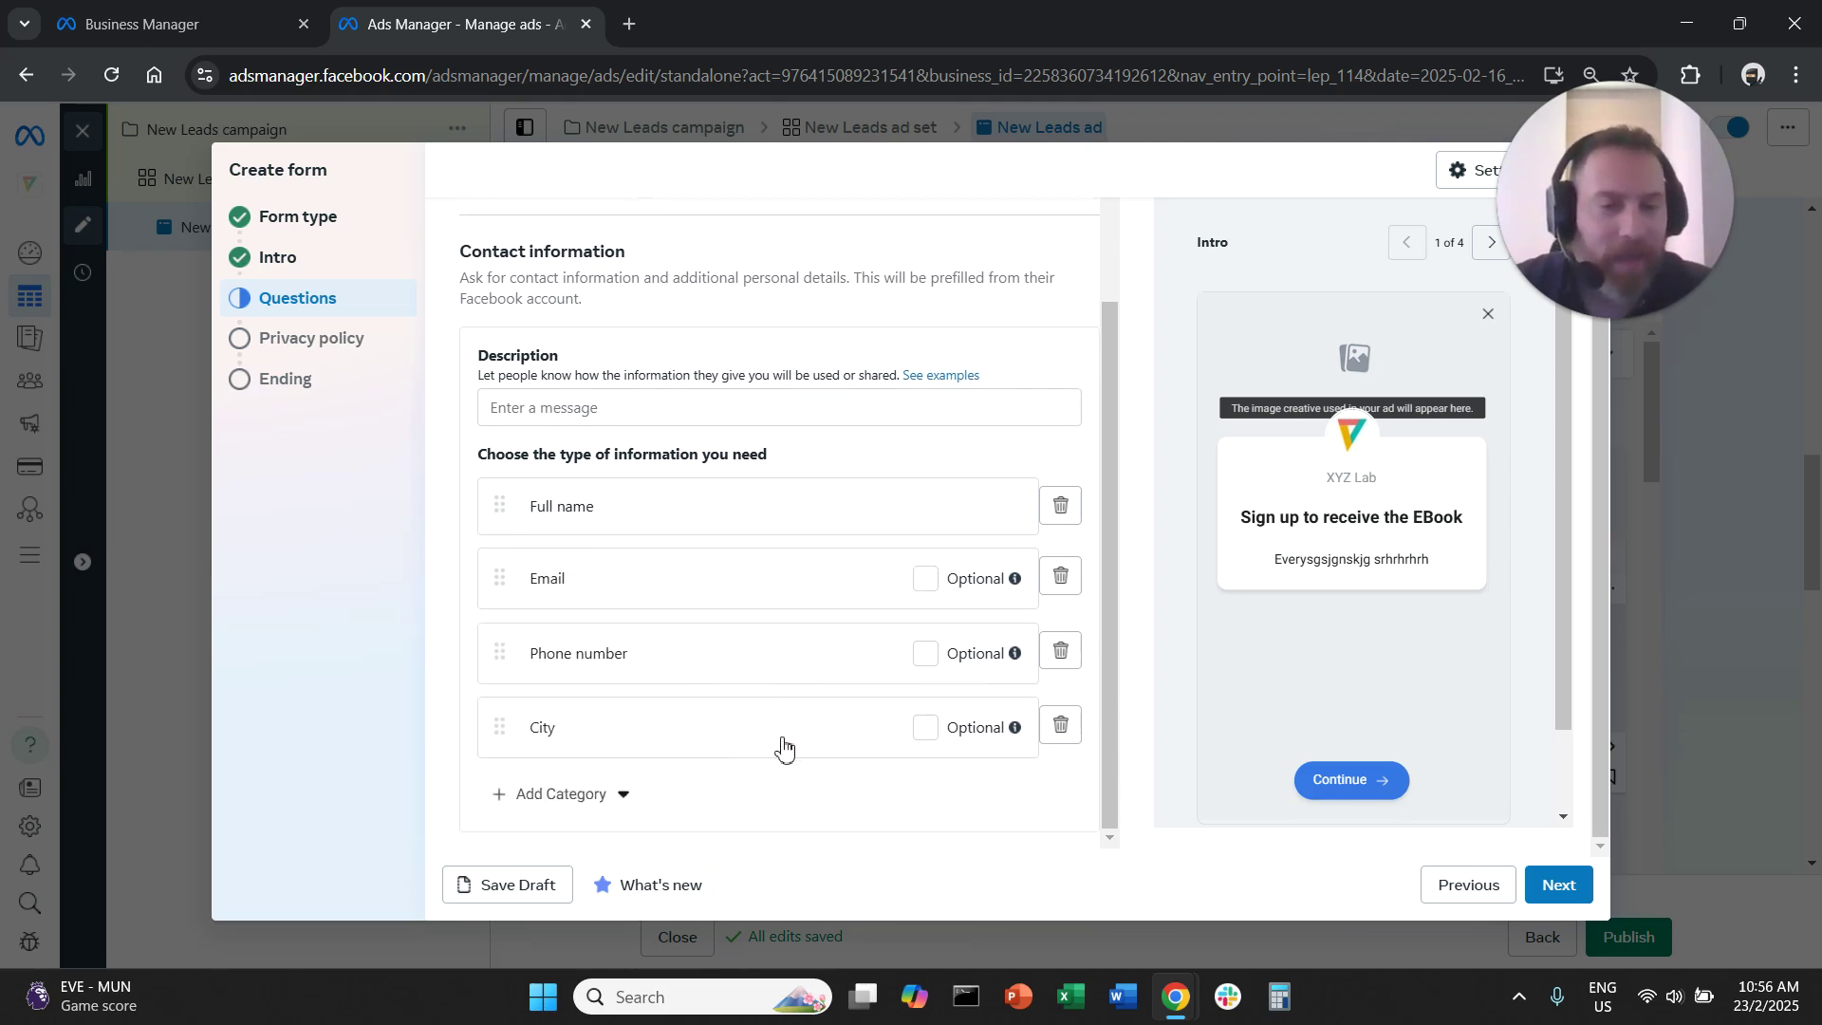
Try marking the contact fields as optional, make Email and Phone number required again, and remove the City field.
click(926, 579)
click(925, 654)
click(928, 725)
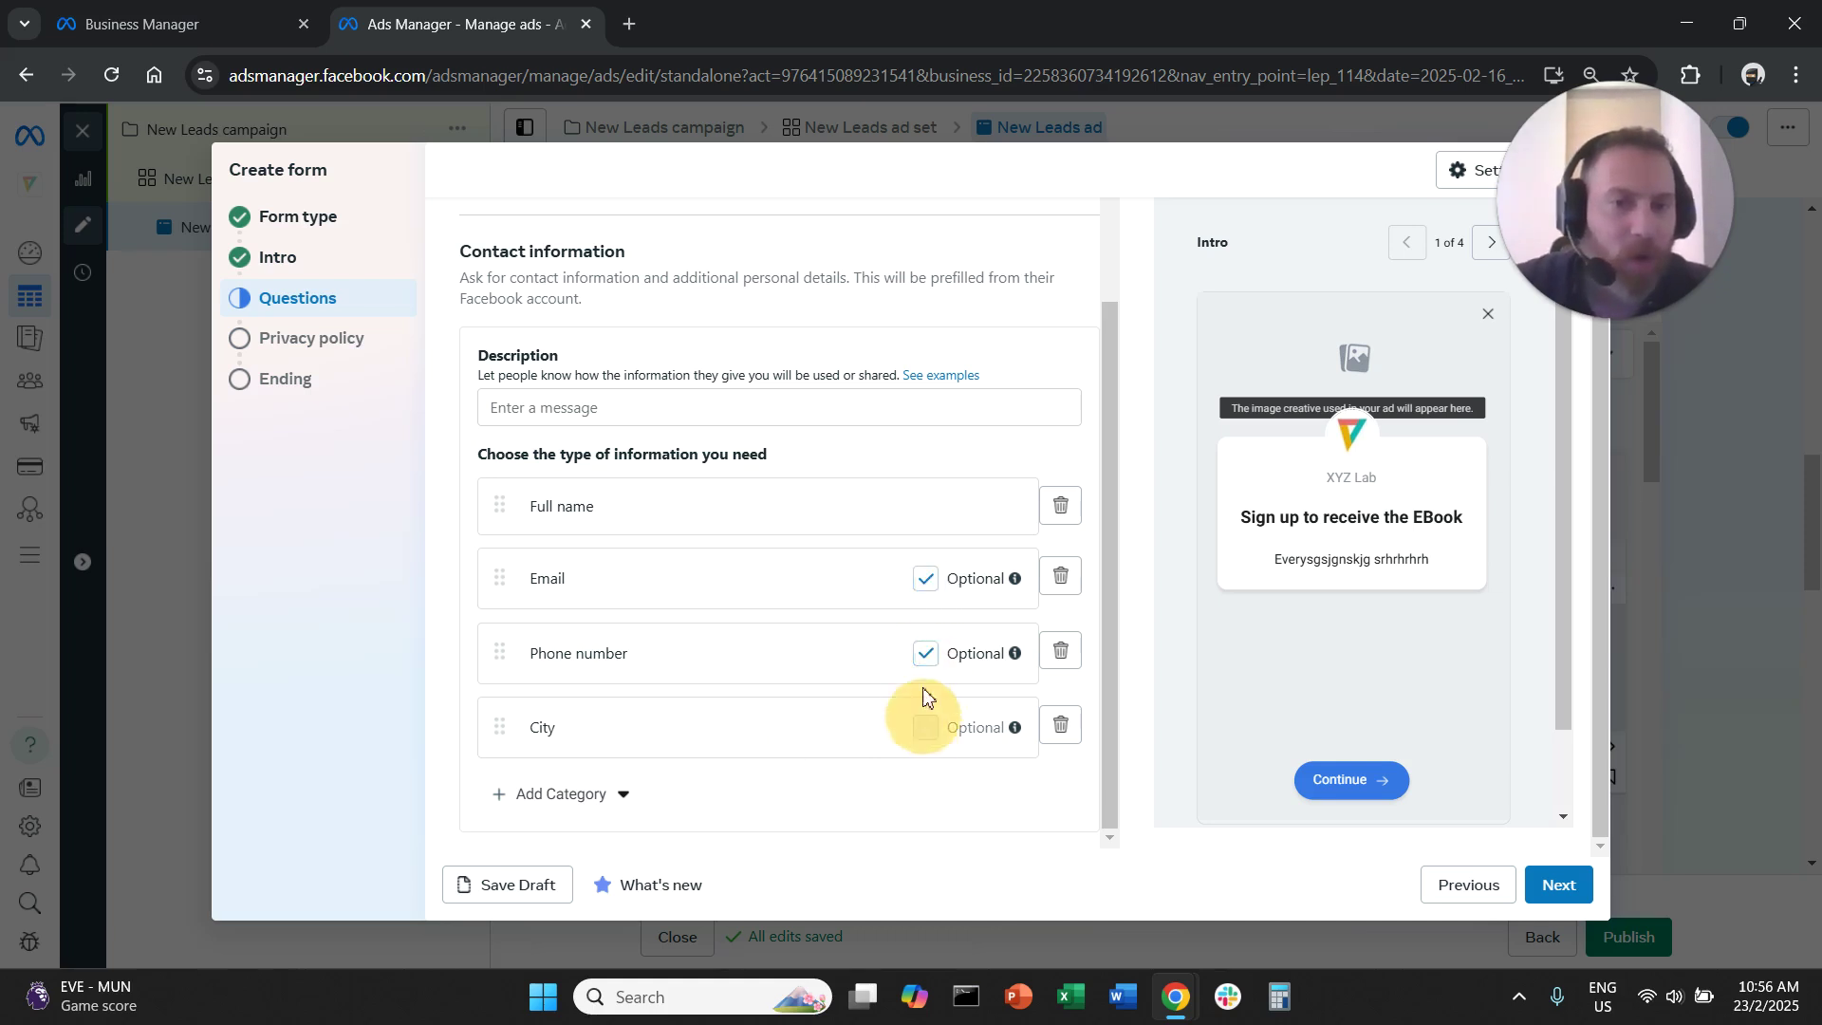
click(925, 580)
click(924, 655)
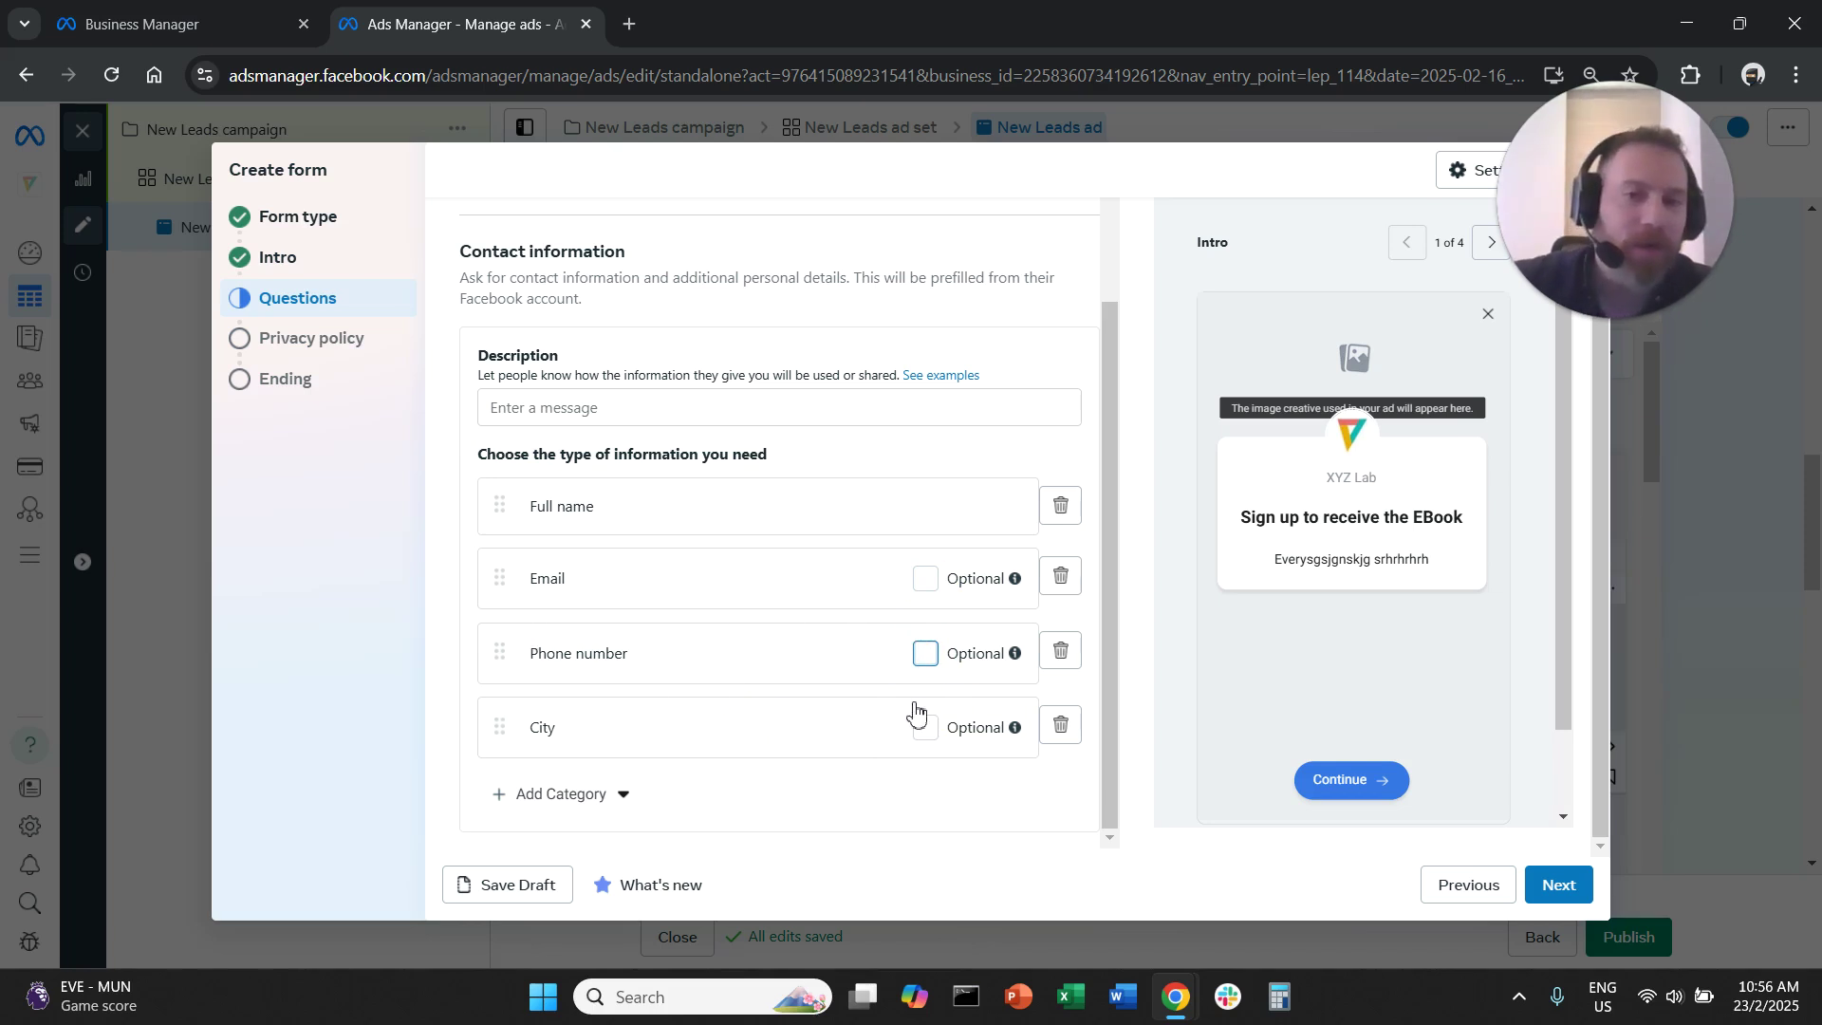
click(1061, 726)
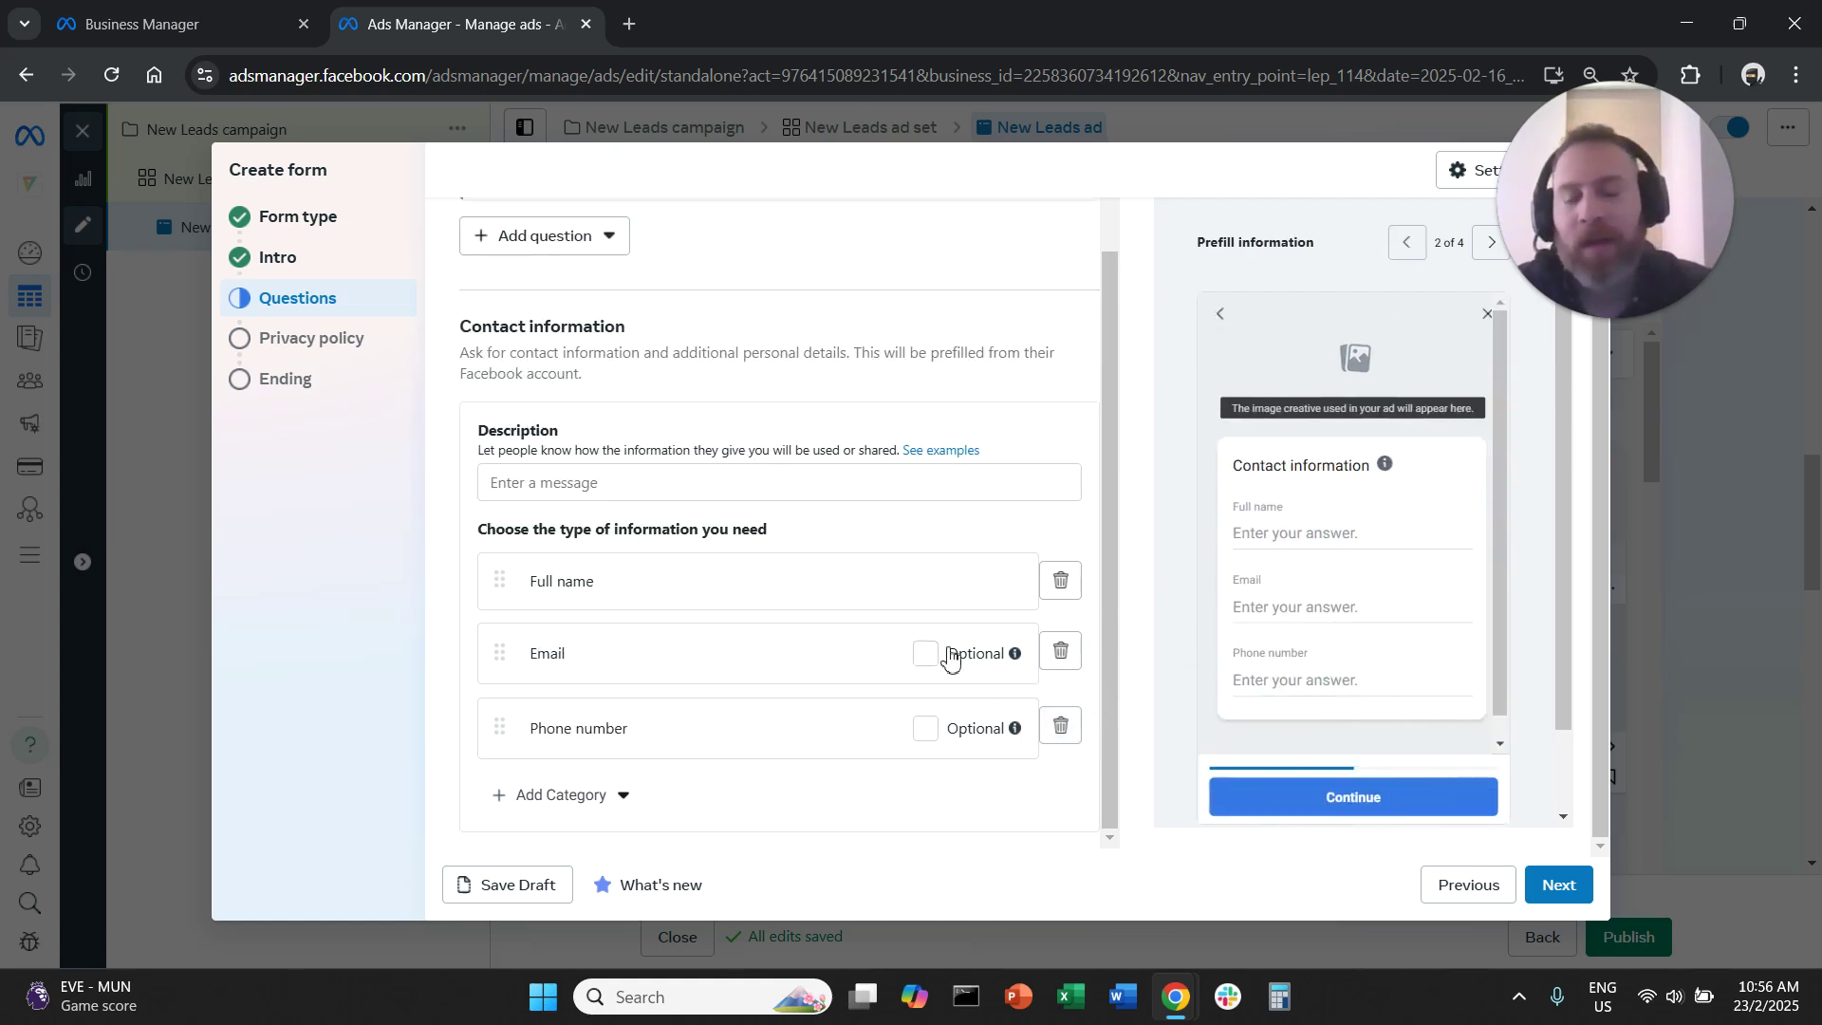
mouse_move(997, 742)
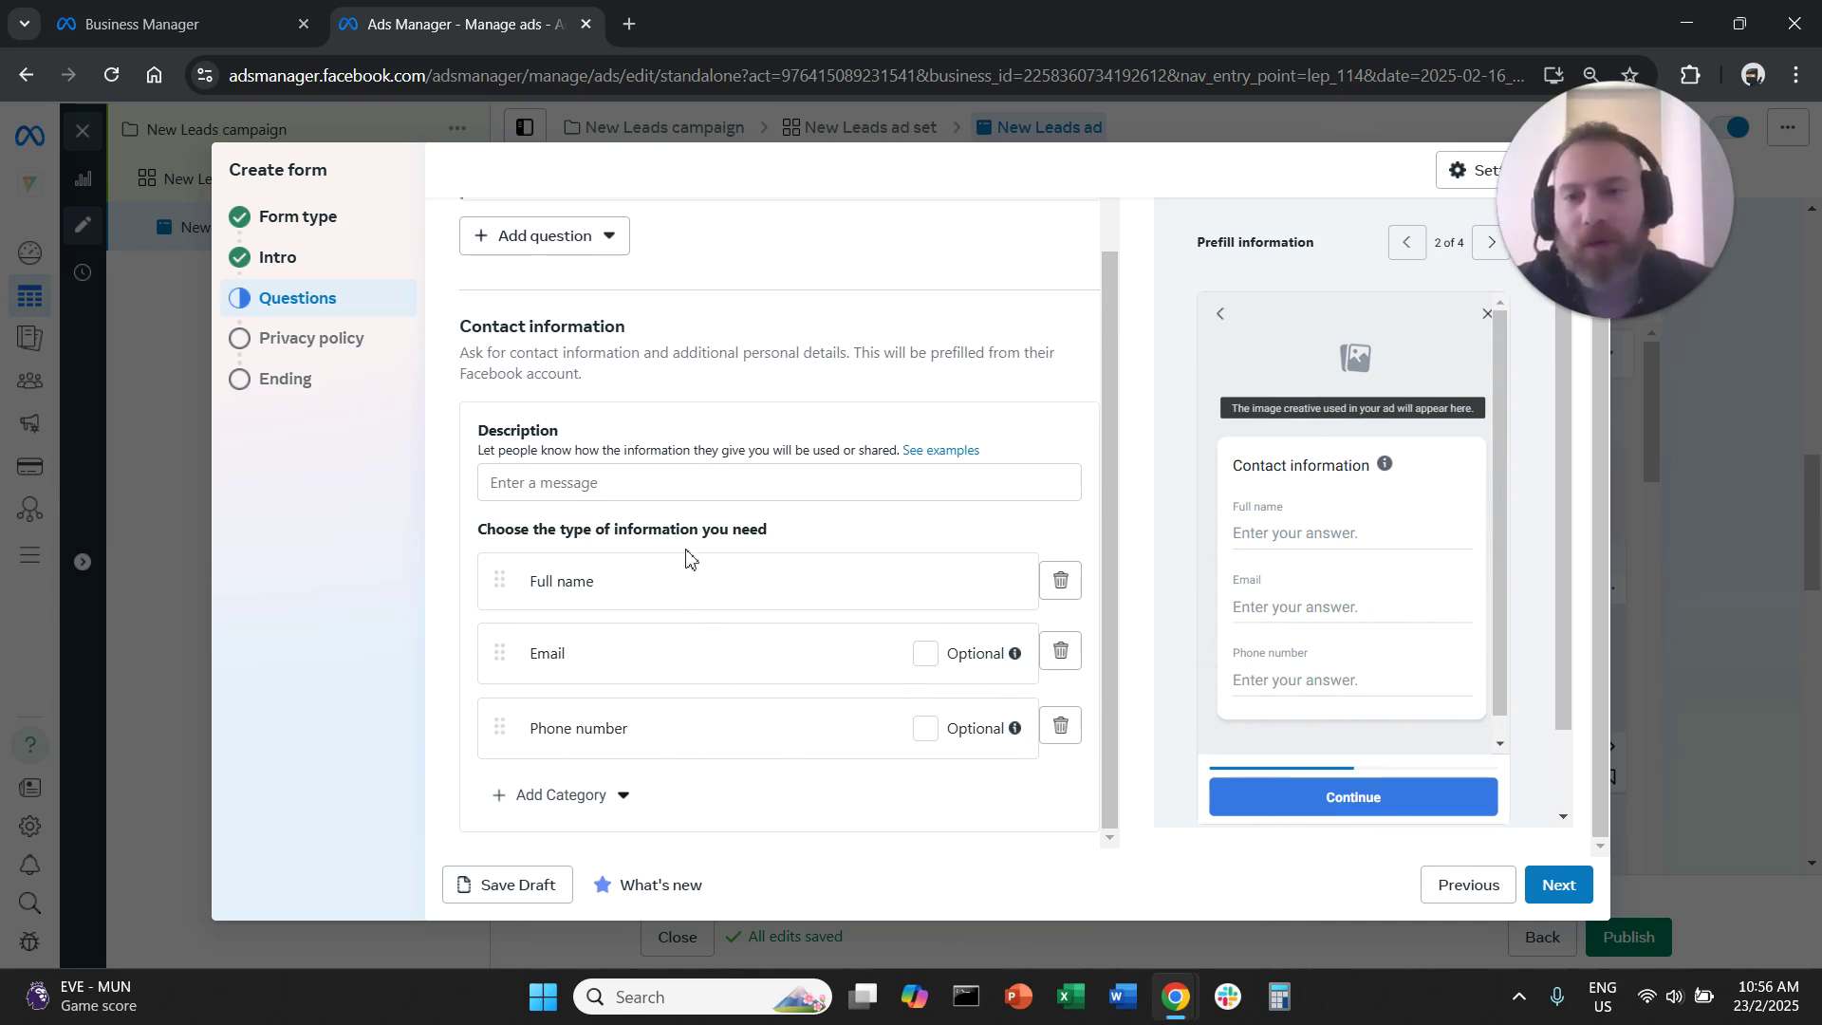
Try "Wekahfsdkfsdsdf" as the contact information description, and clear the text again.
click(702, 488)
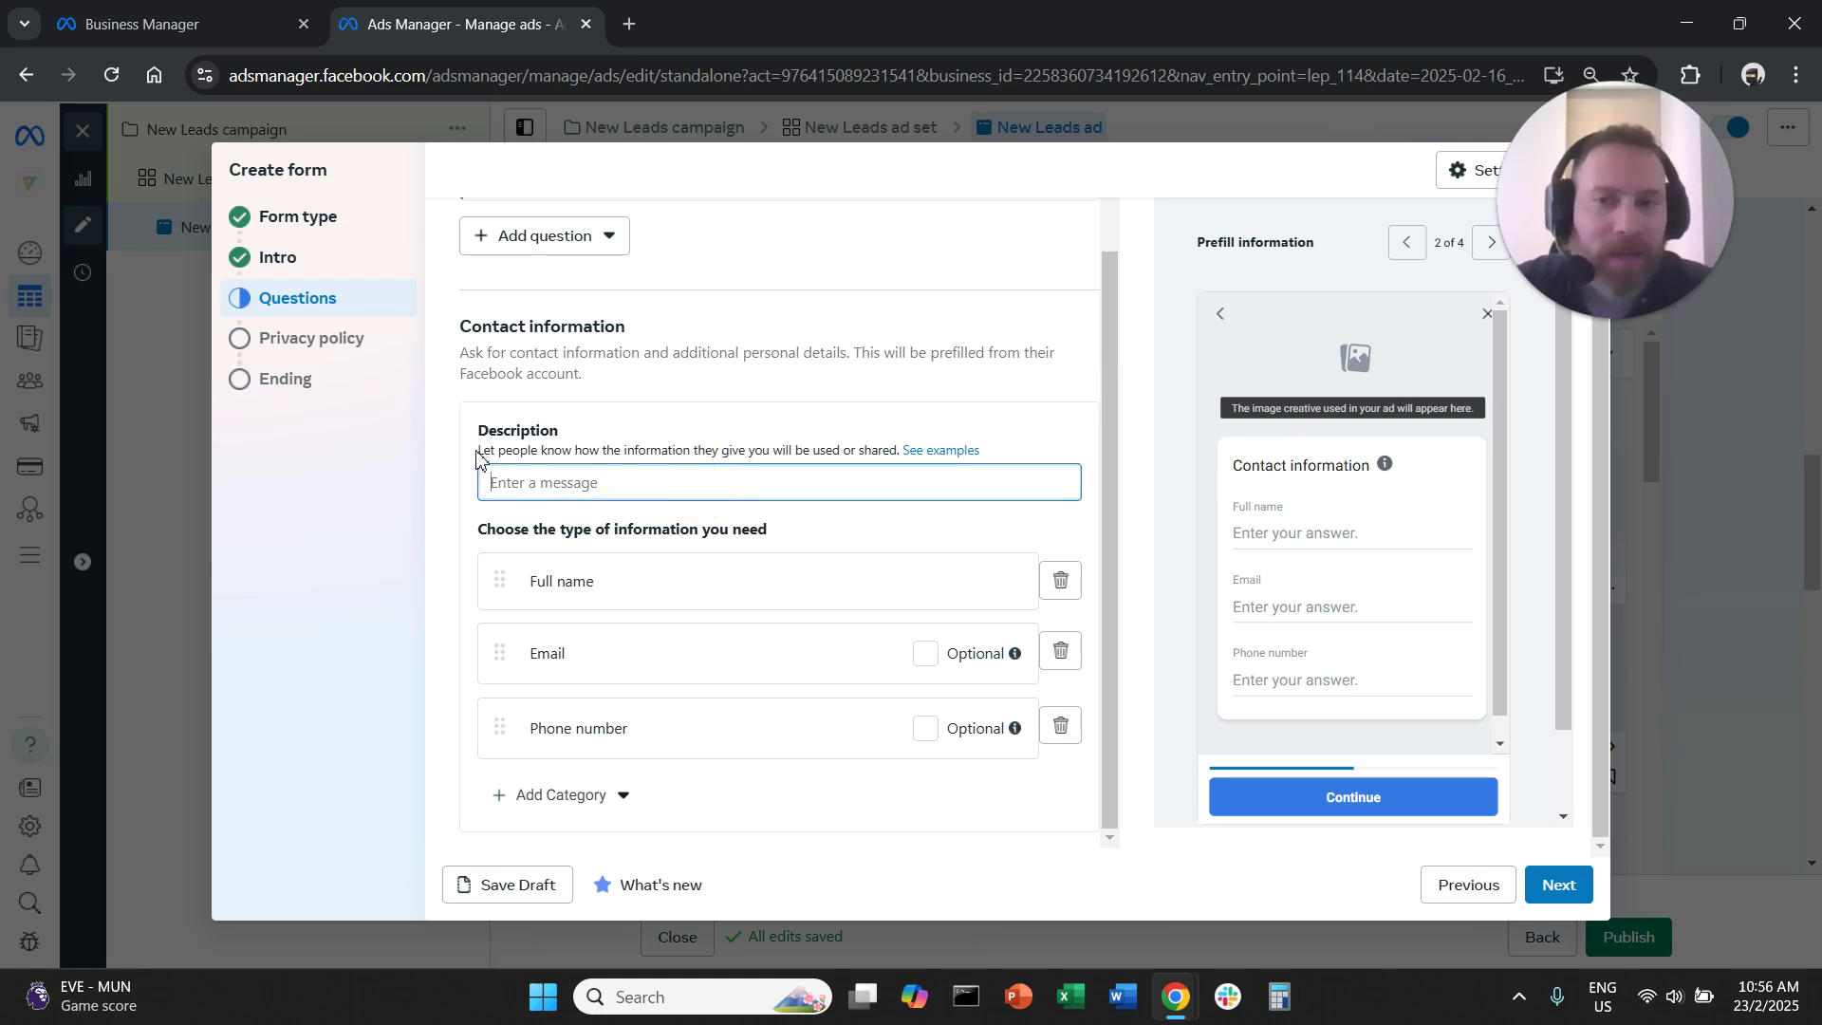
drag(477, 452, 762, 450)
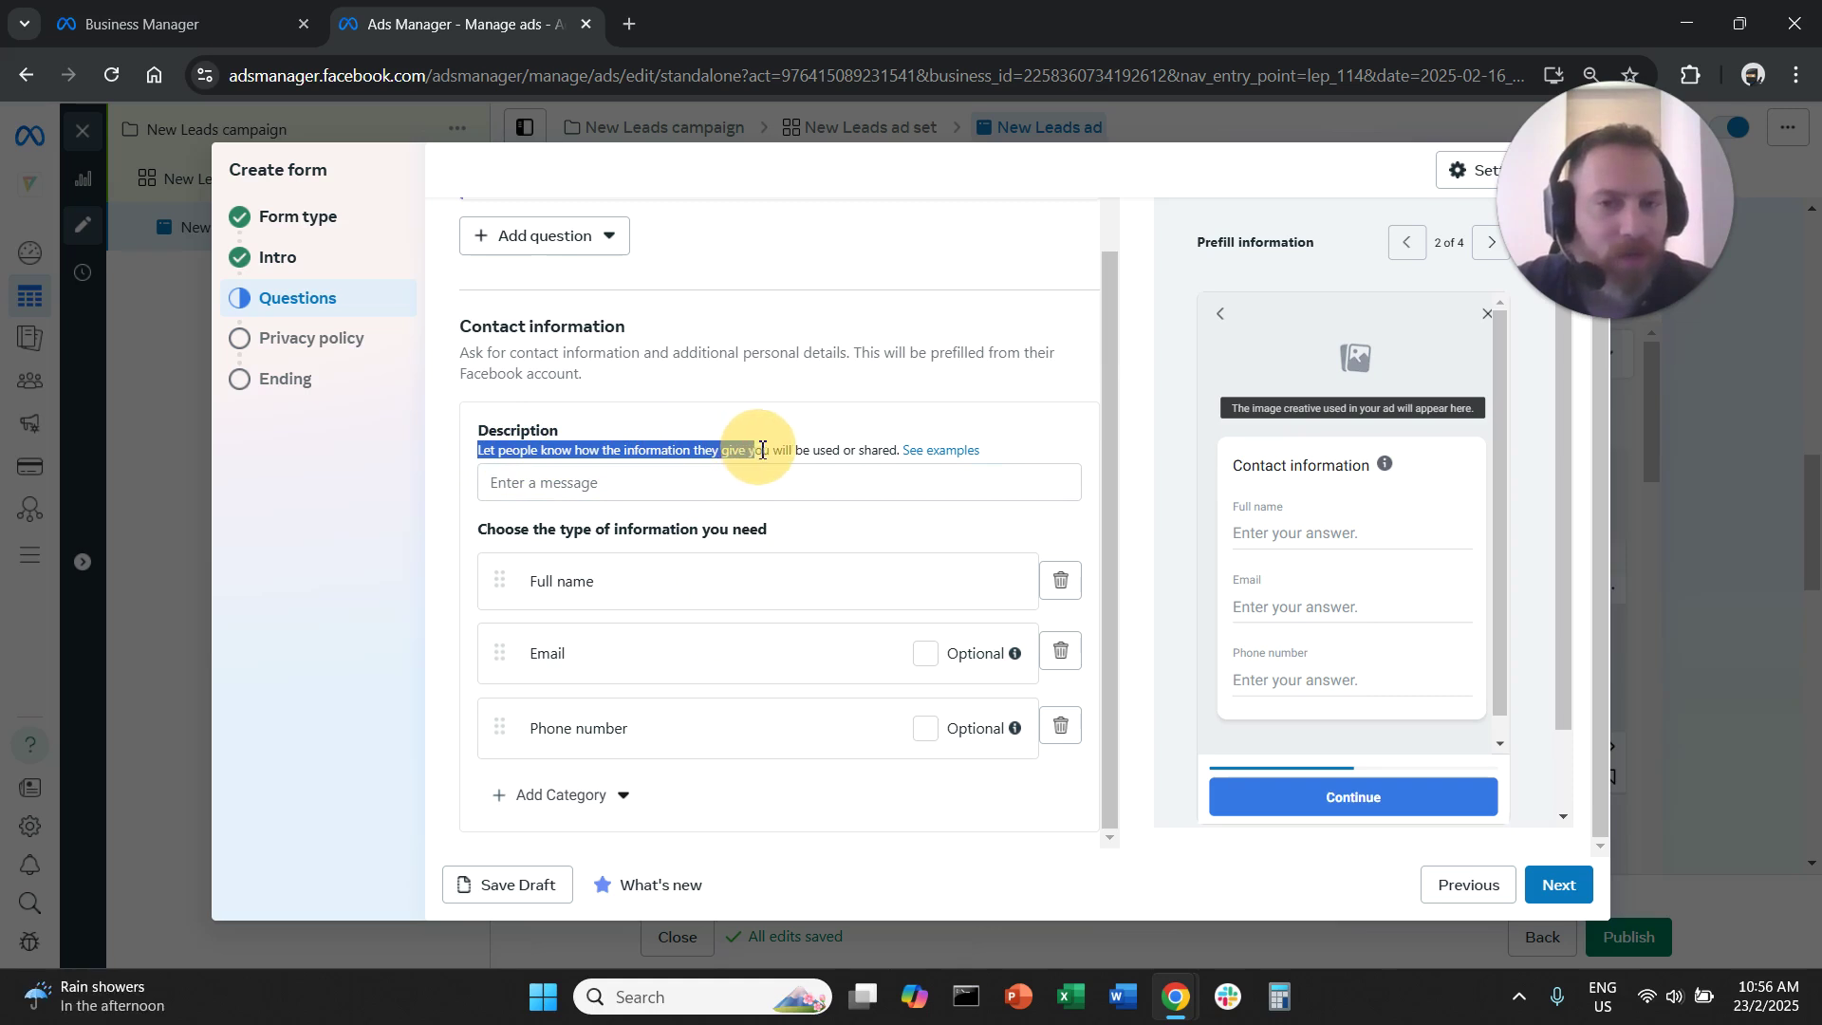
click(753, 479)
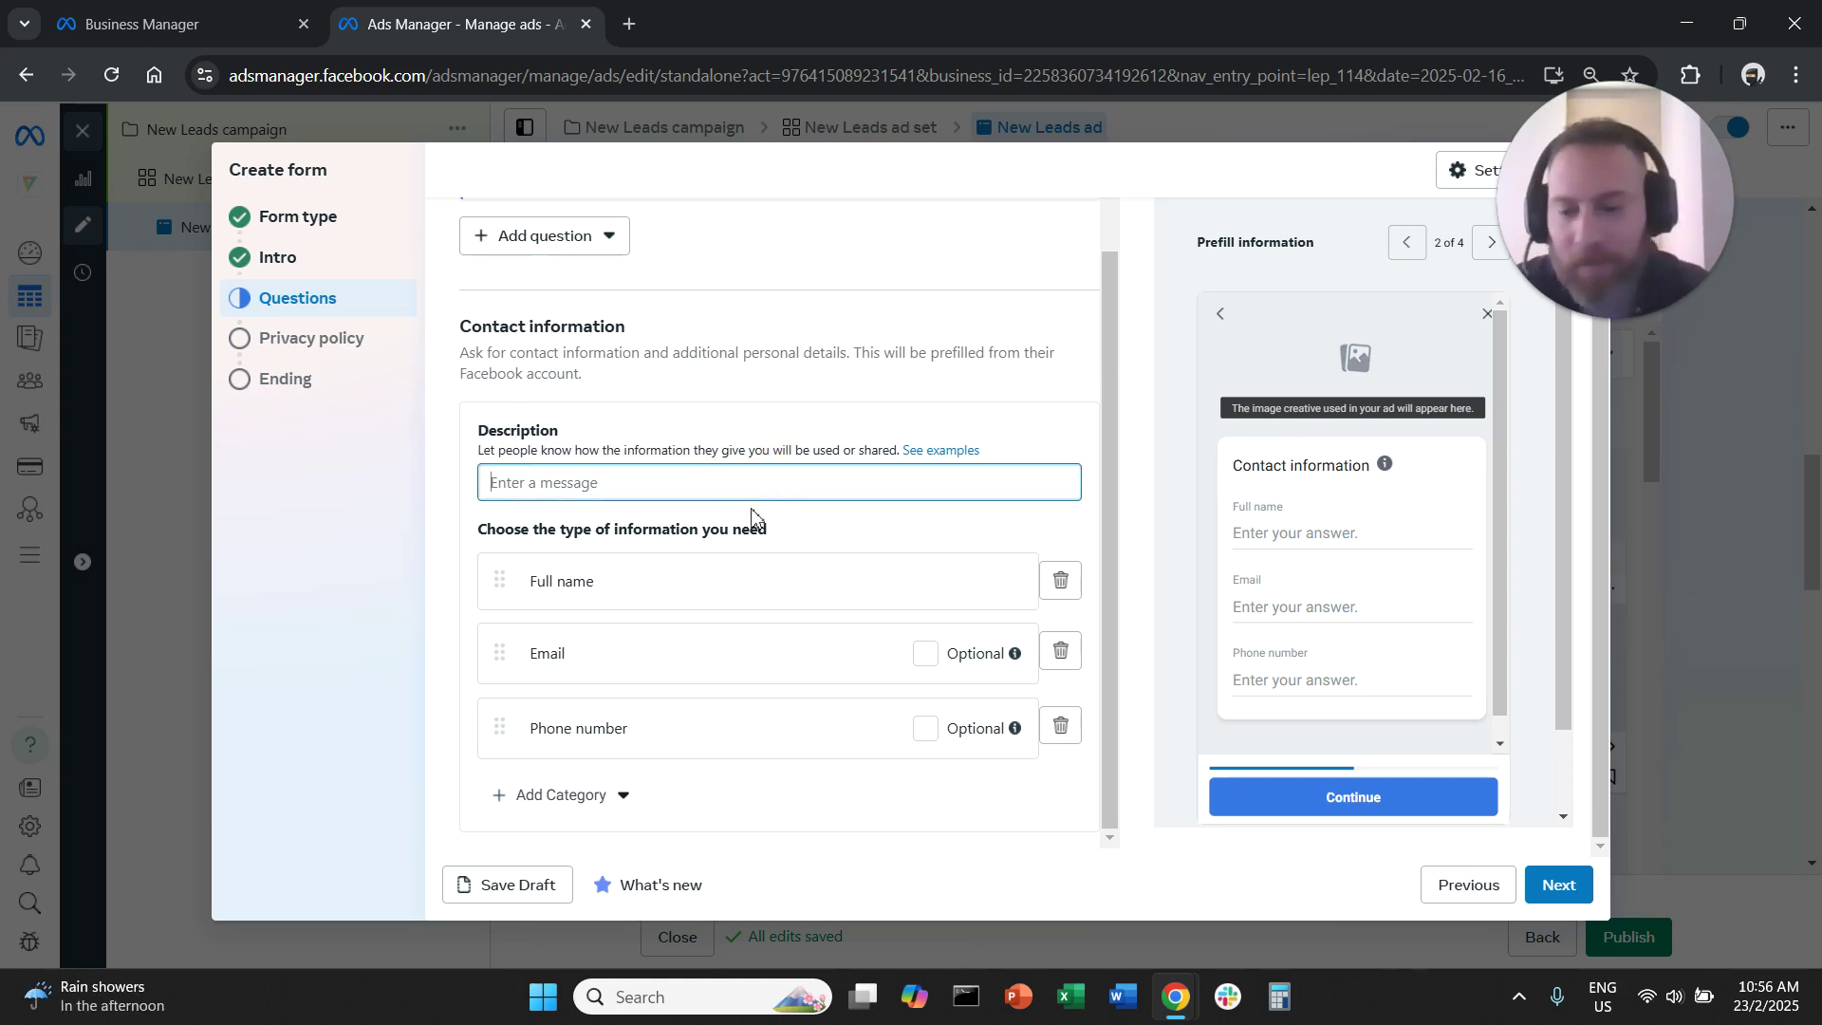
text(Wekahfsdkfsdsdf)
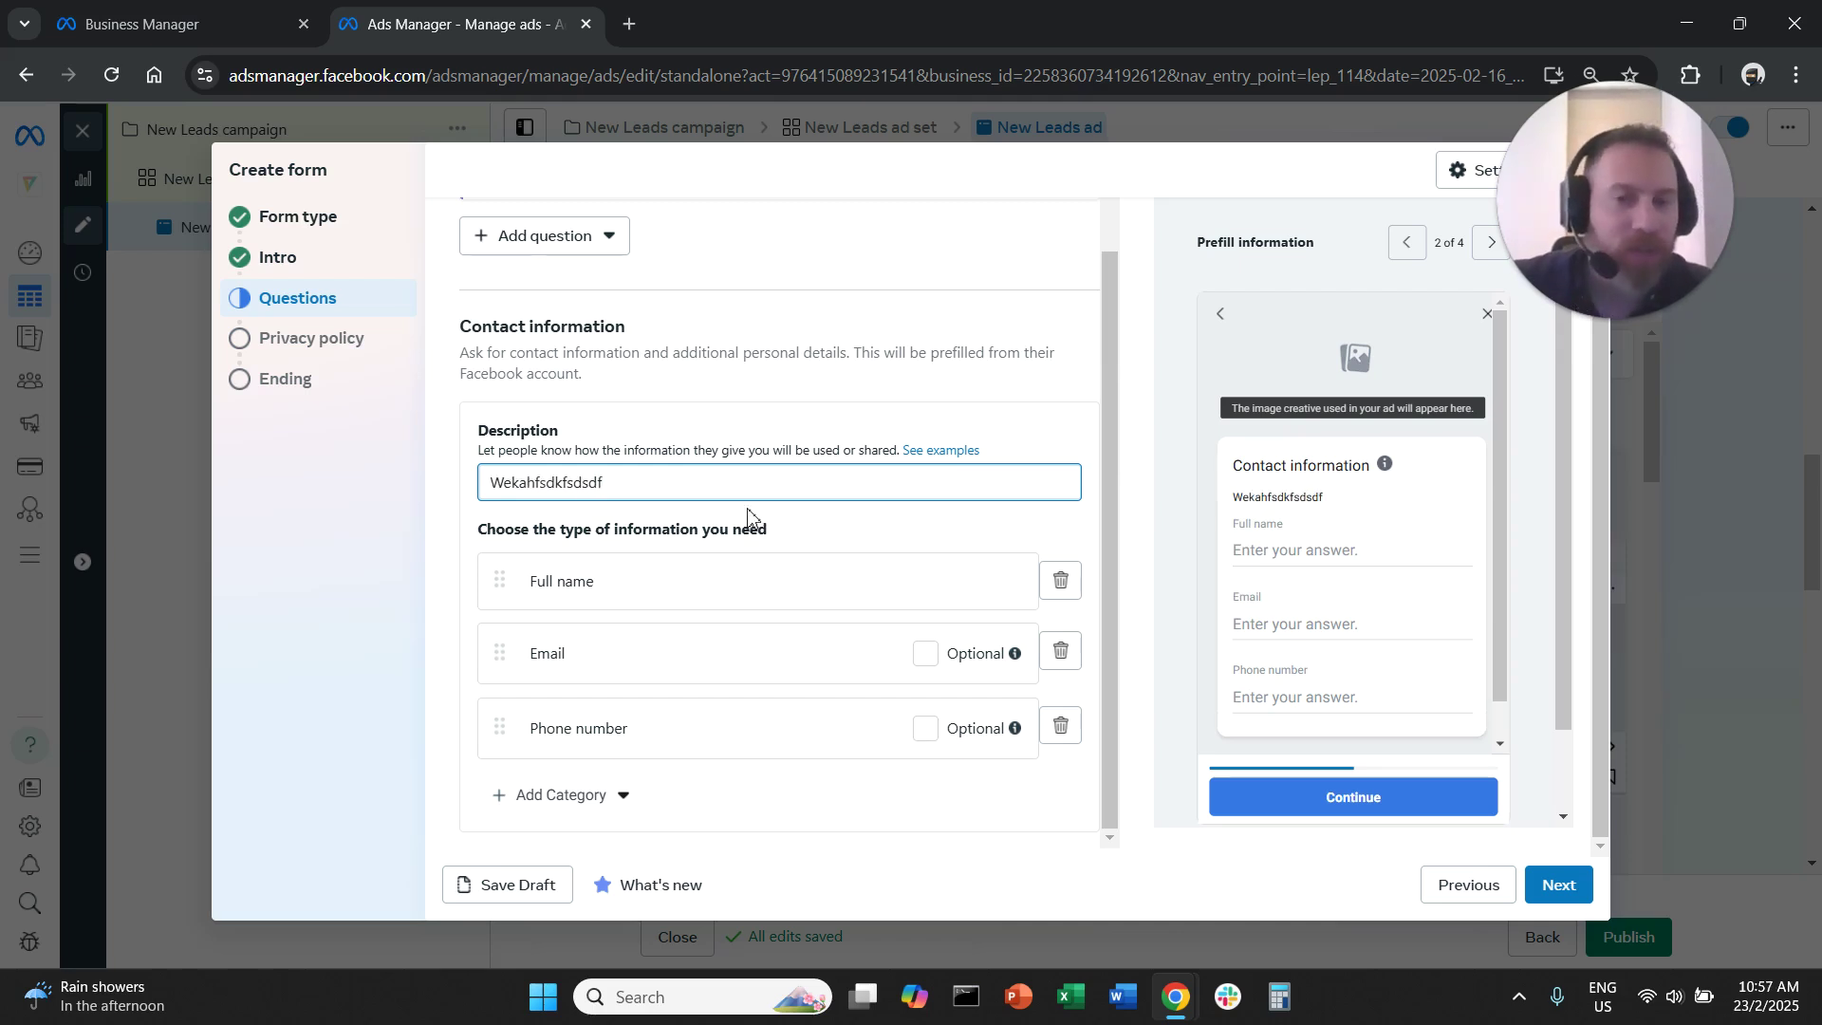
double_click(775, 480)
key(BackSpace)
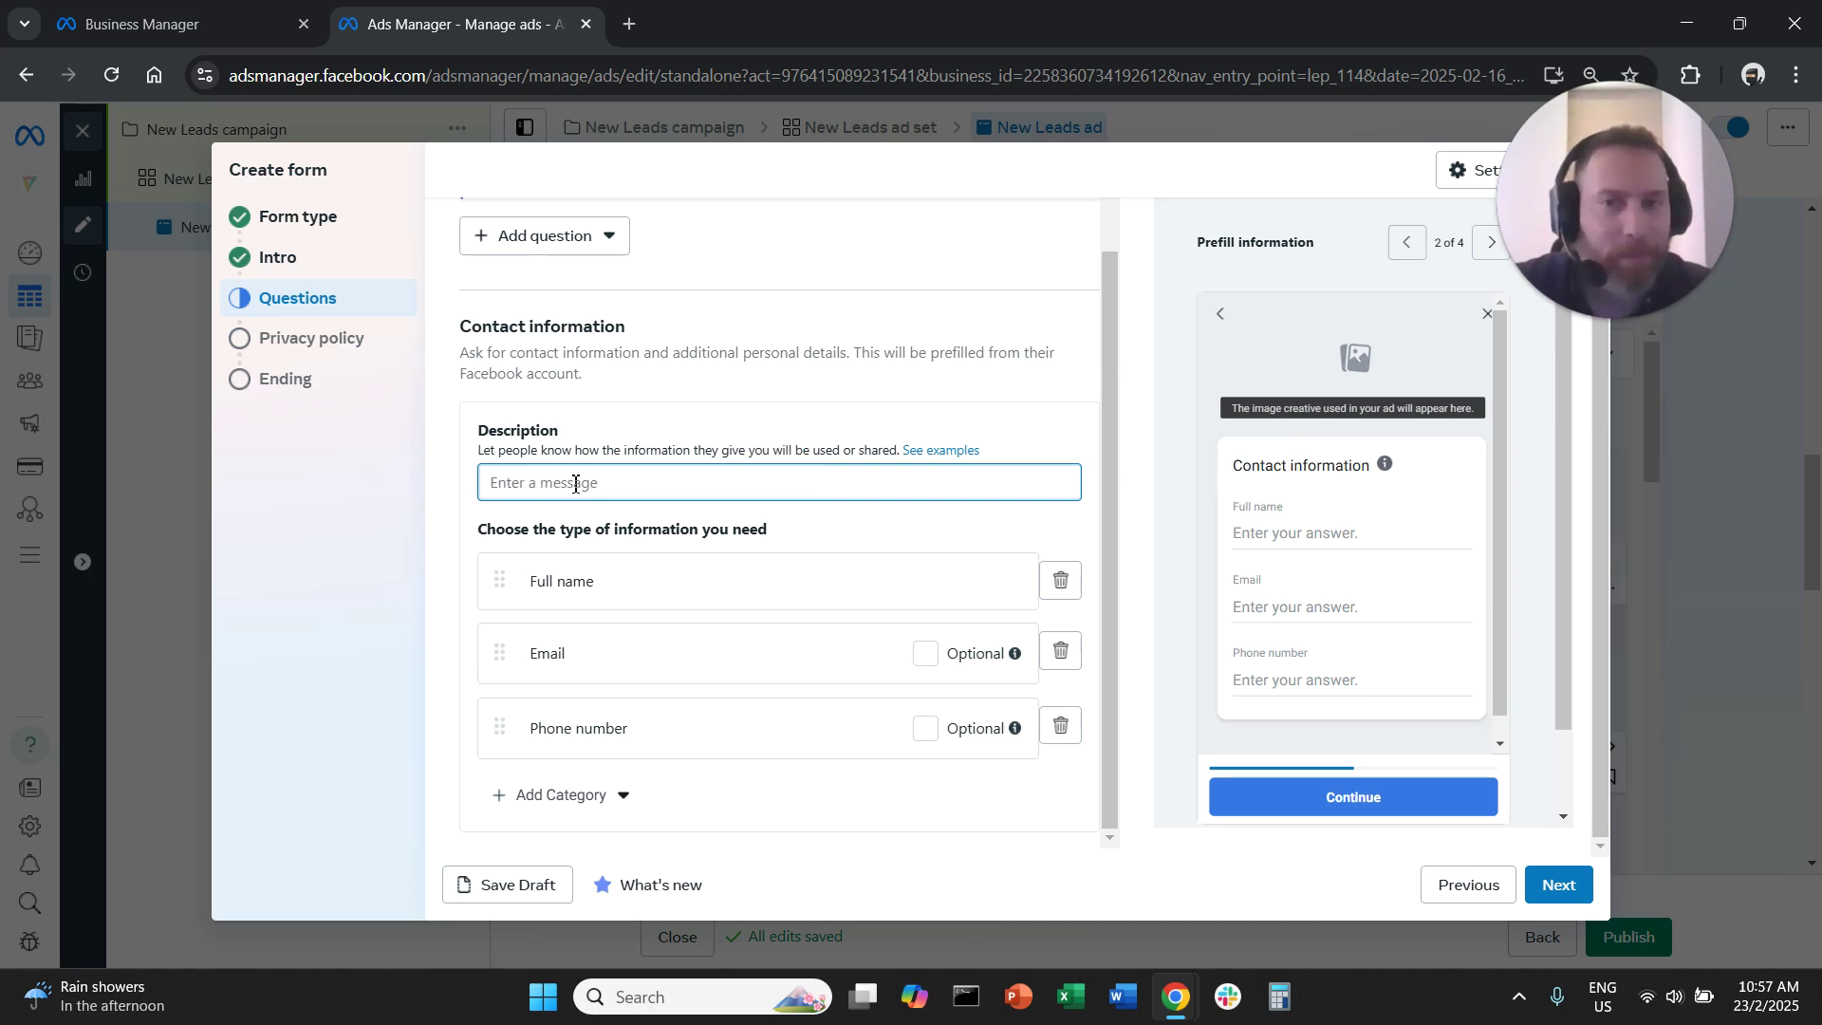
Try adding a short answer question reading "What is the best way to contact", and delete it again.
scroll(685, 538, up, 2)
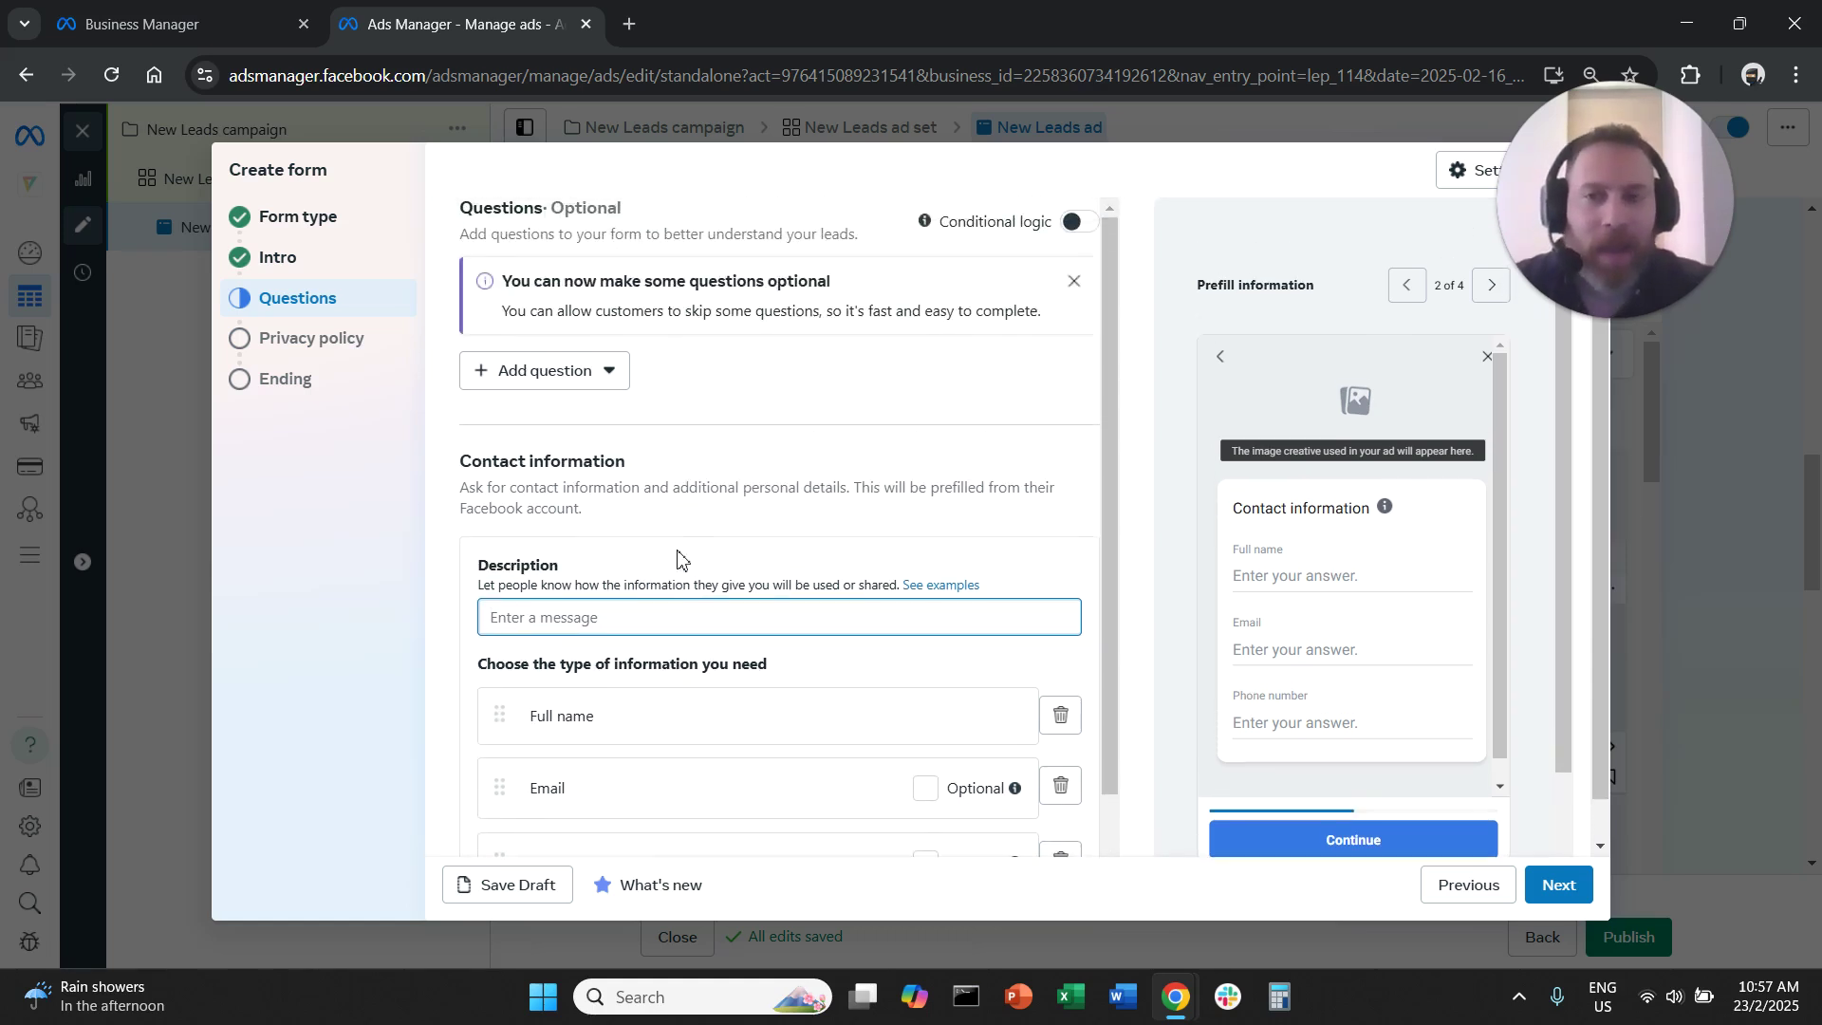
scroll(677, 558, down, 1)
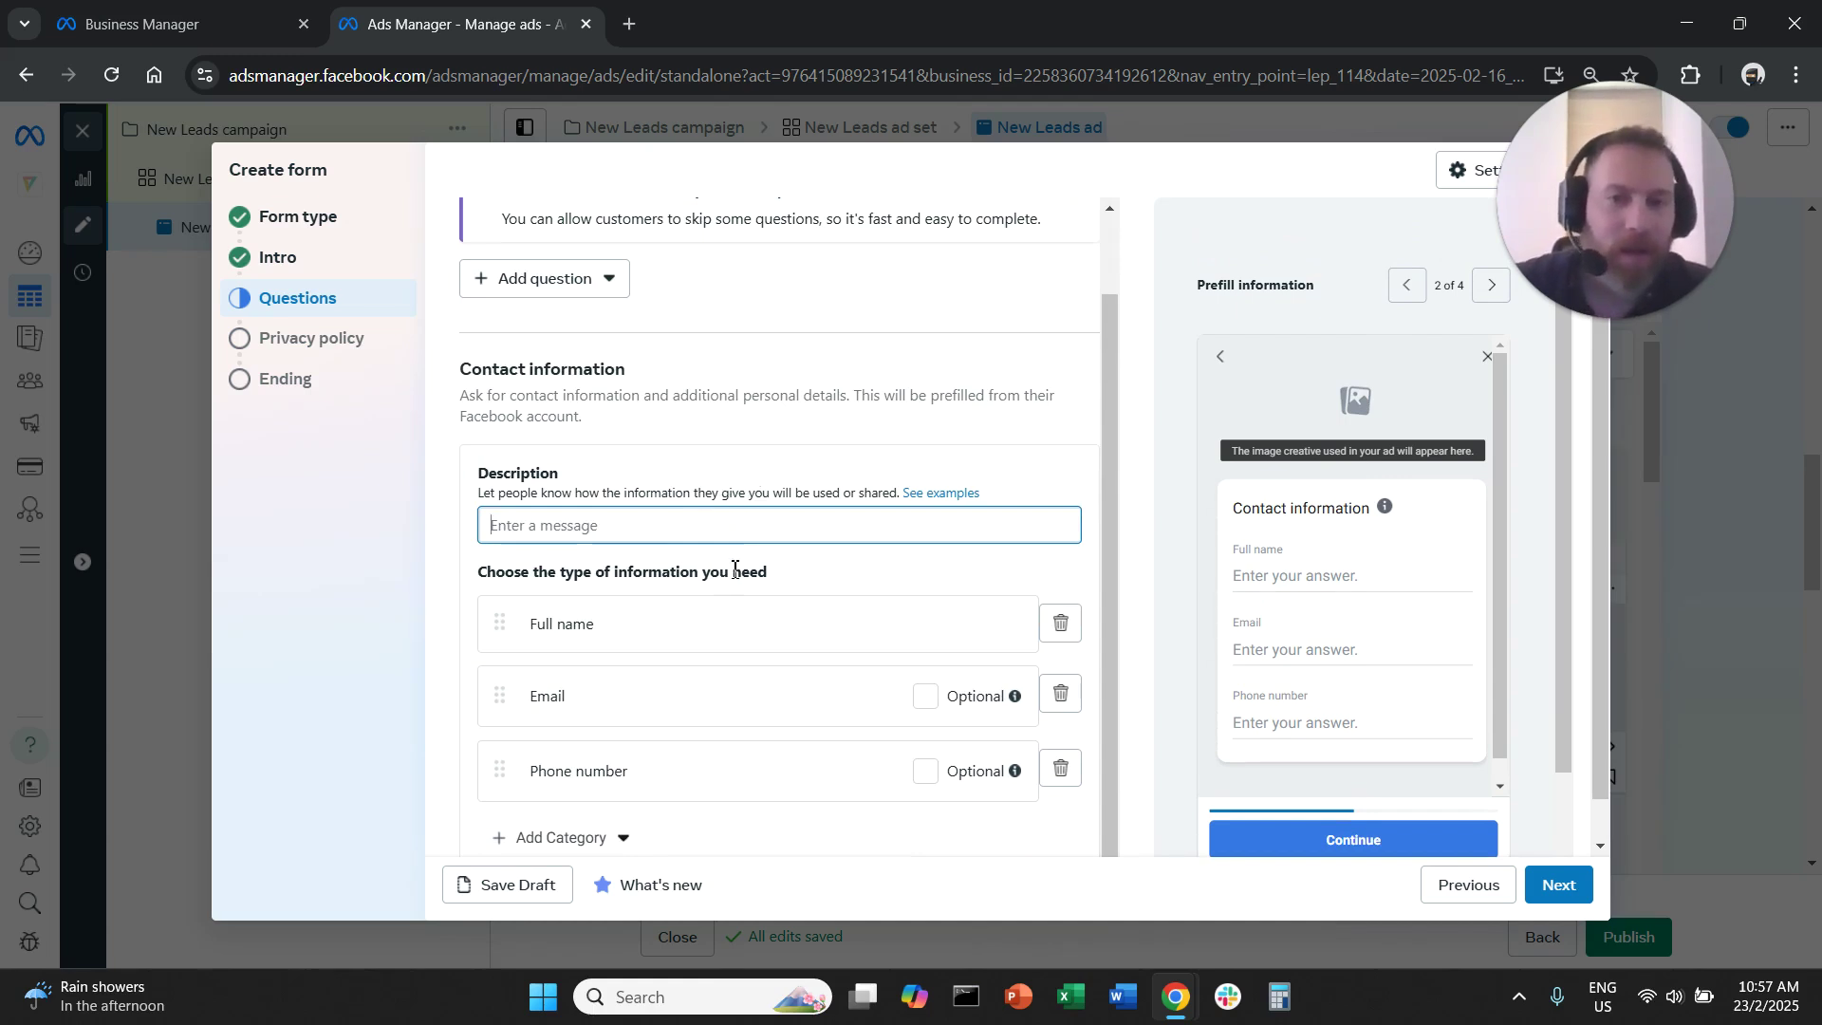
scroll(738, 575, up, 1)
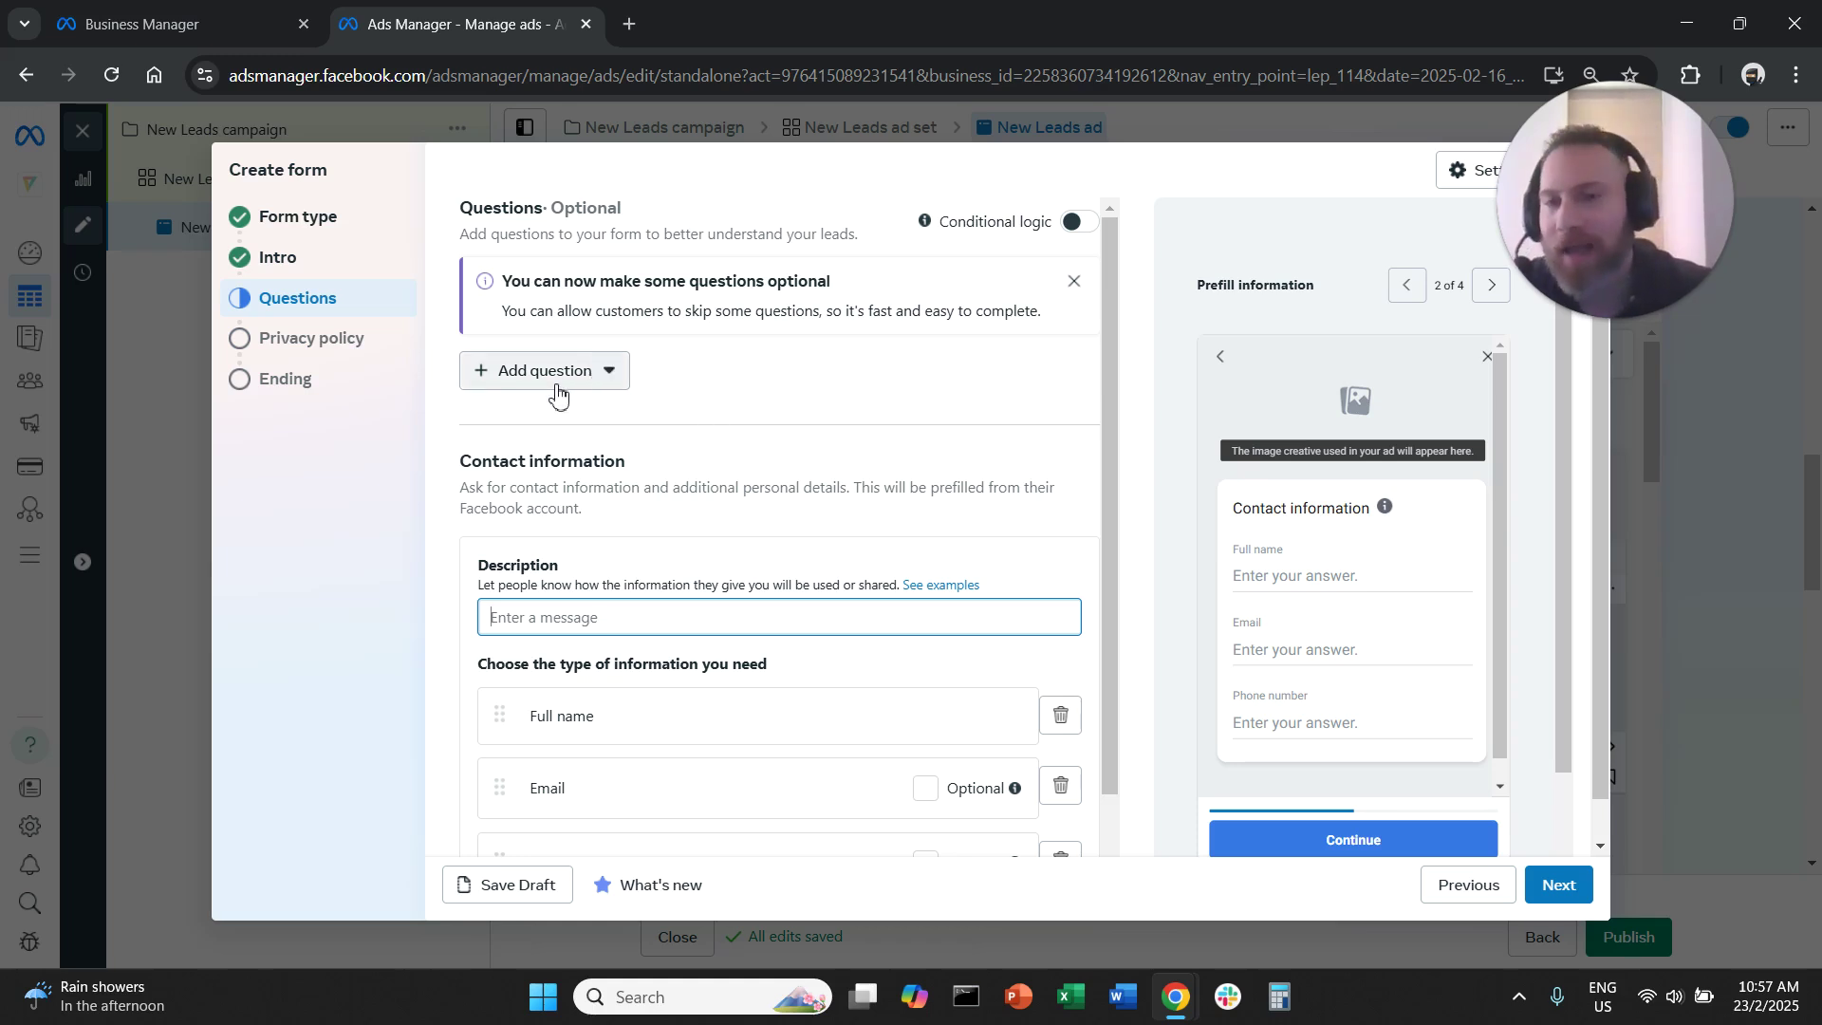
click(599, 378)
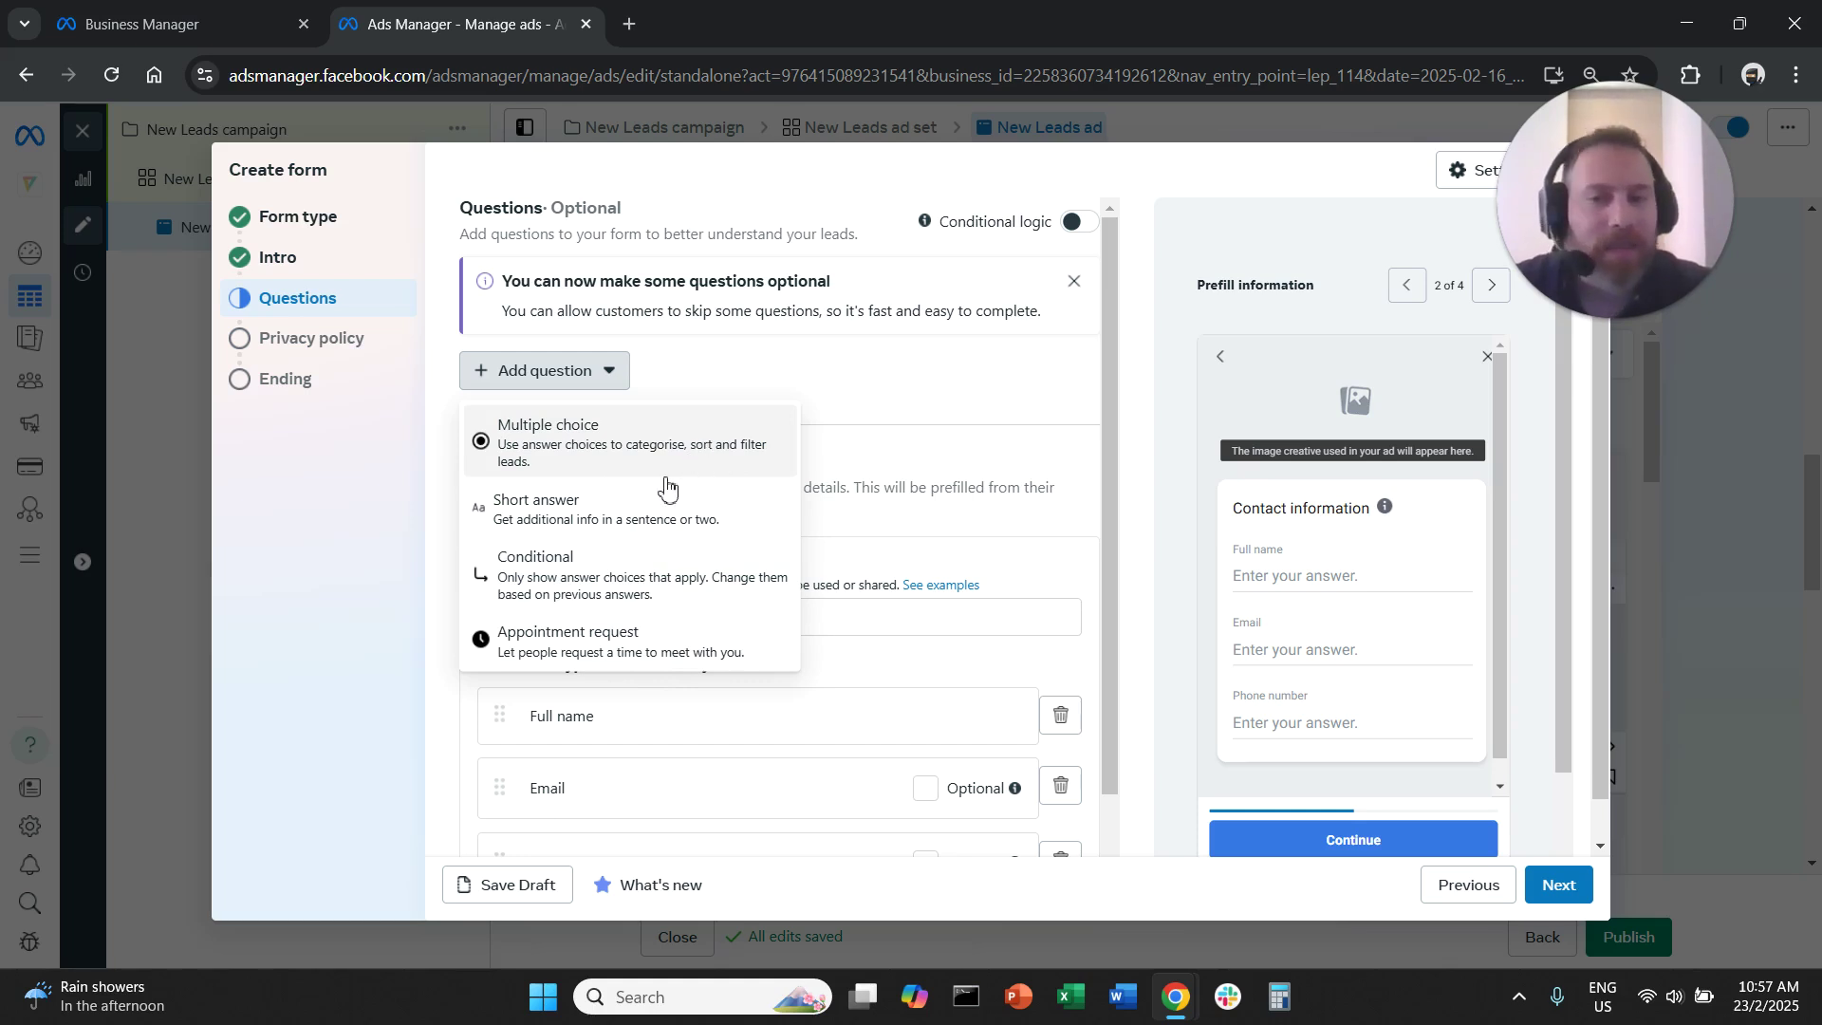
click(653, 516)
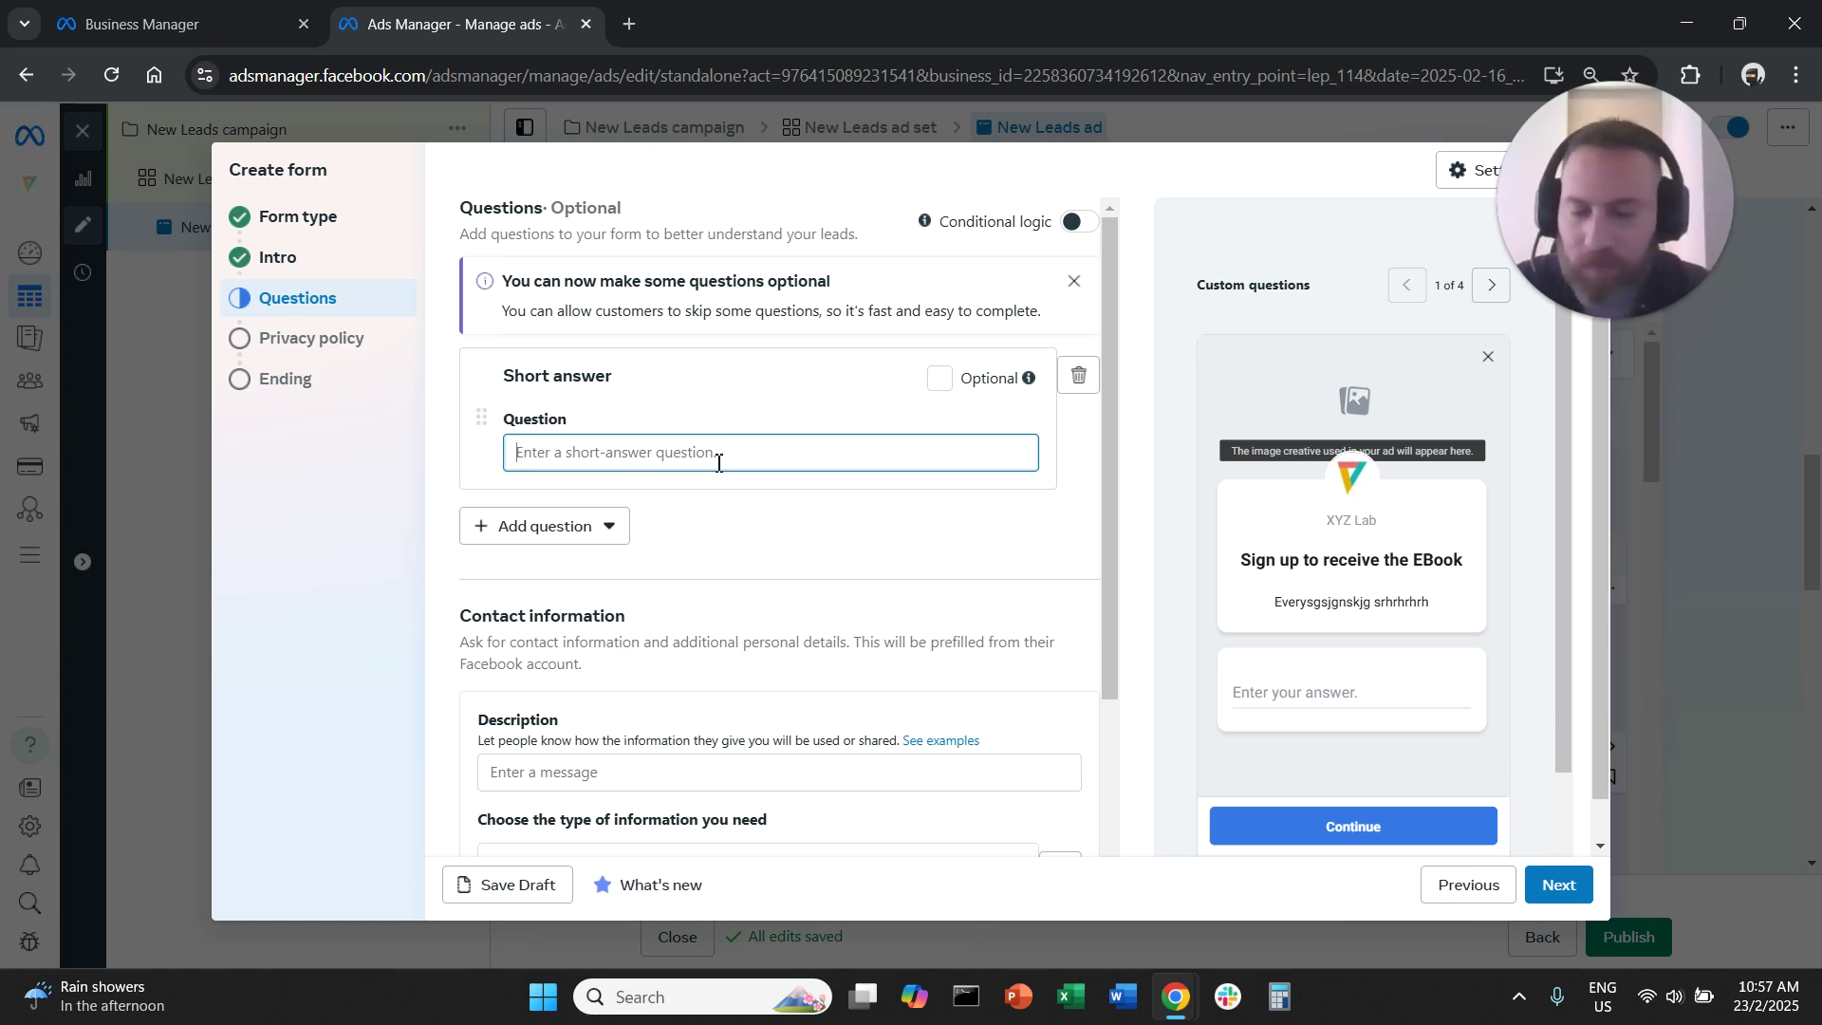
text(What is the best way to contact)
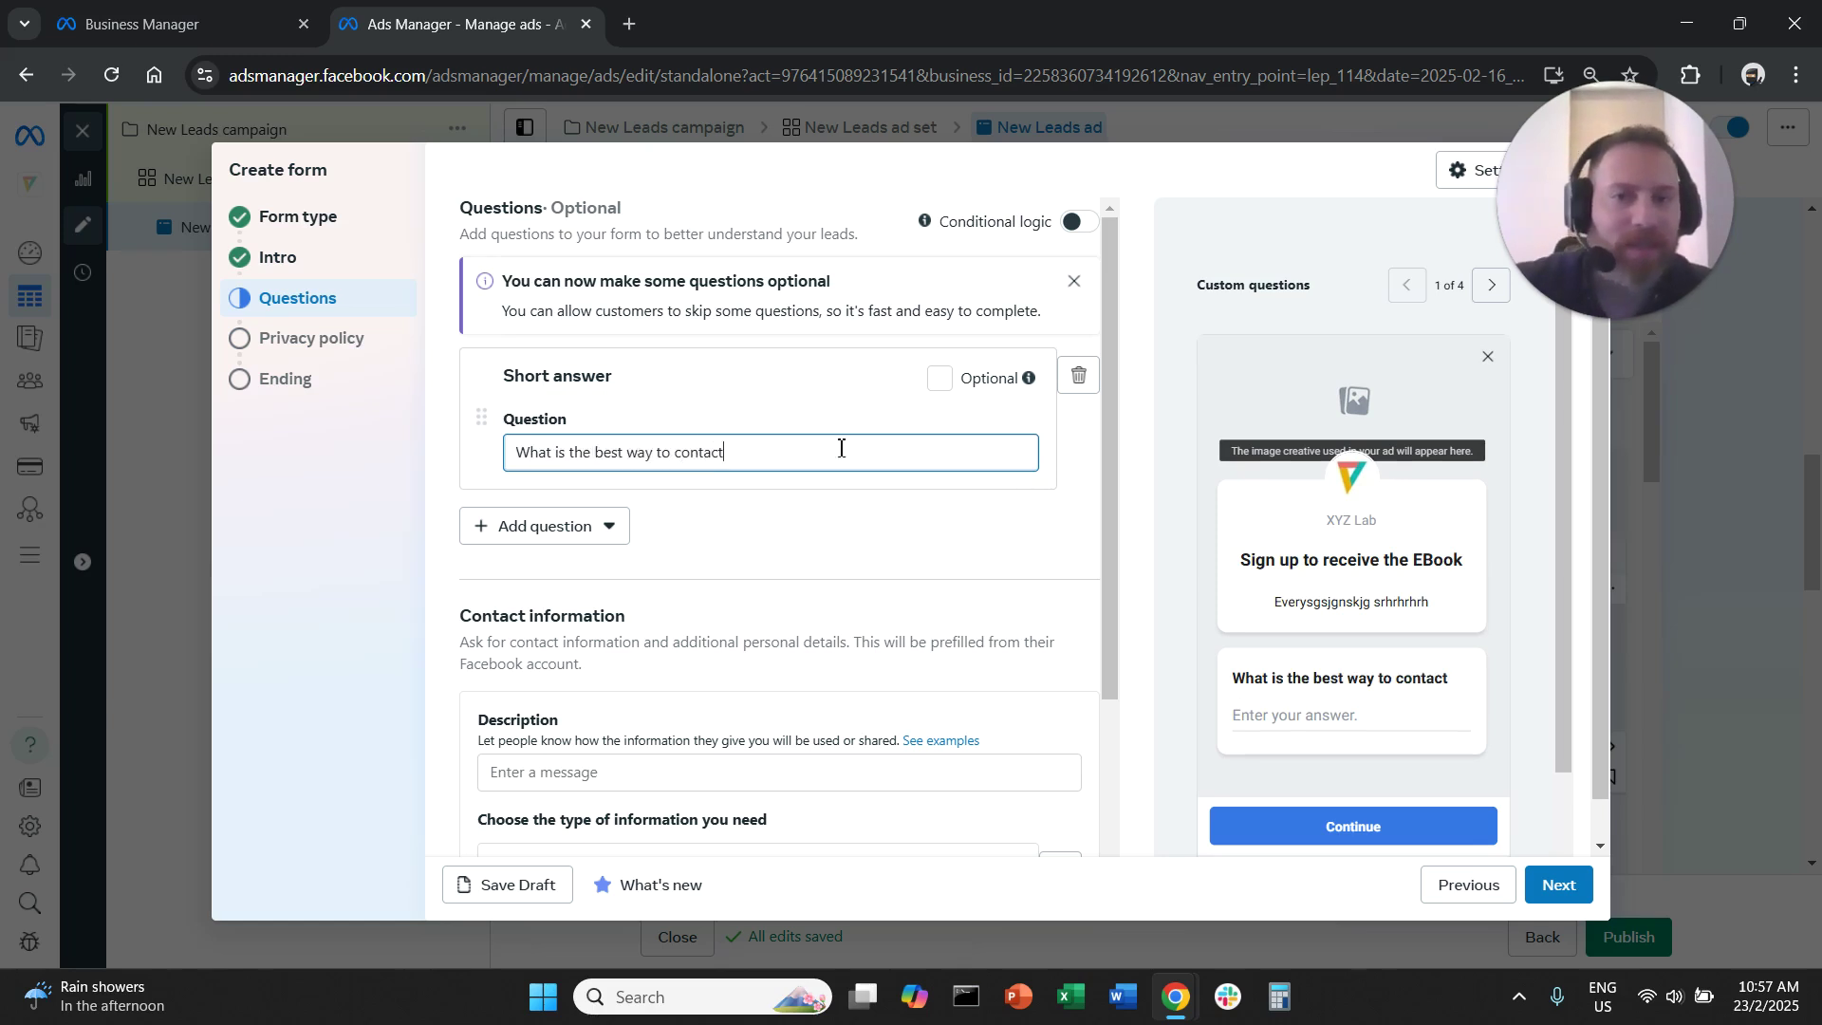
click(1079, 376)
Add a multiple choice question with the text "When iafha".
click(593, 373)
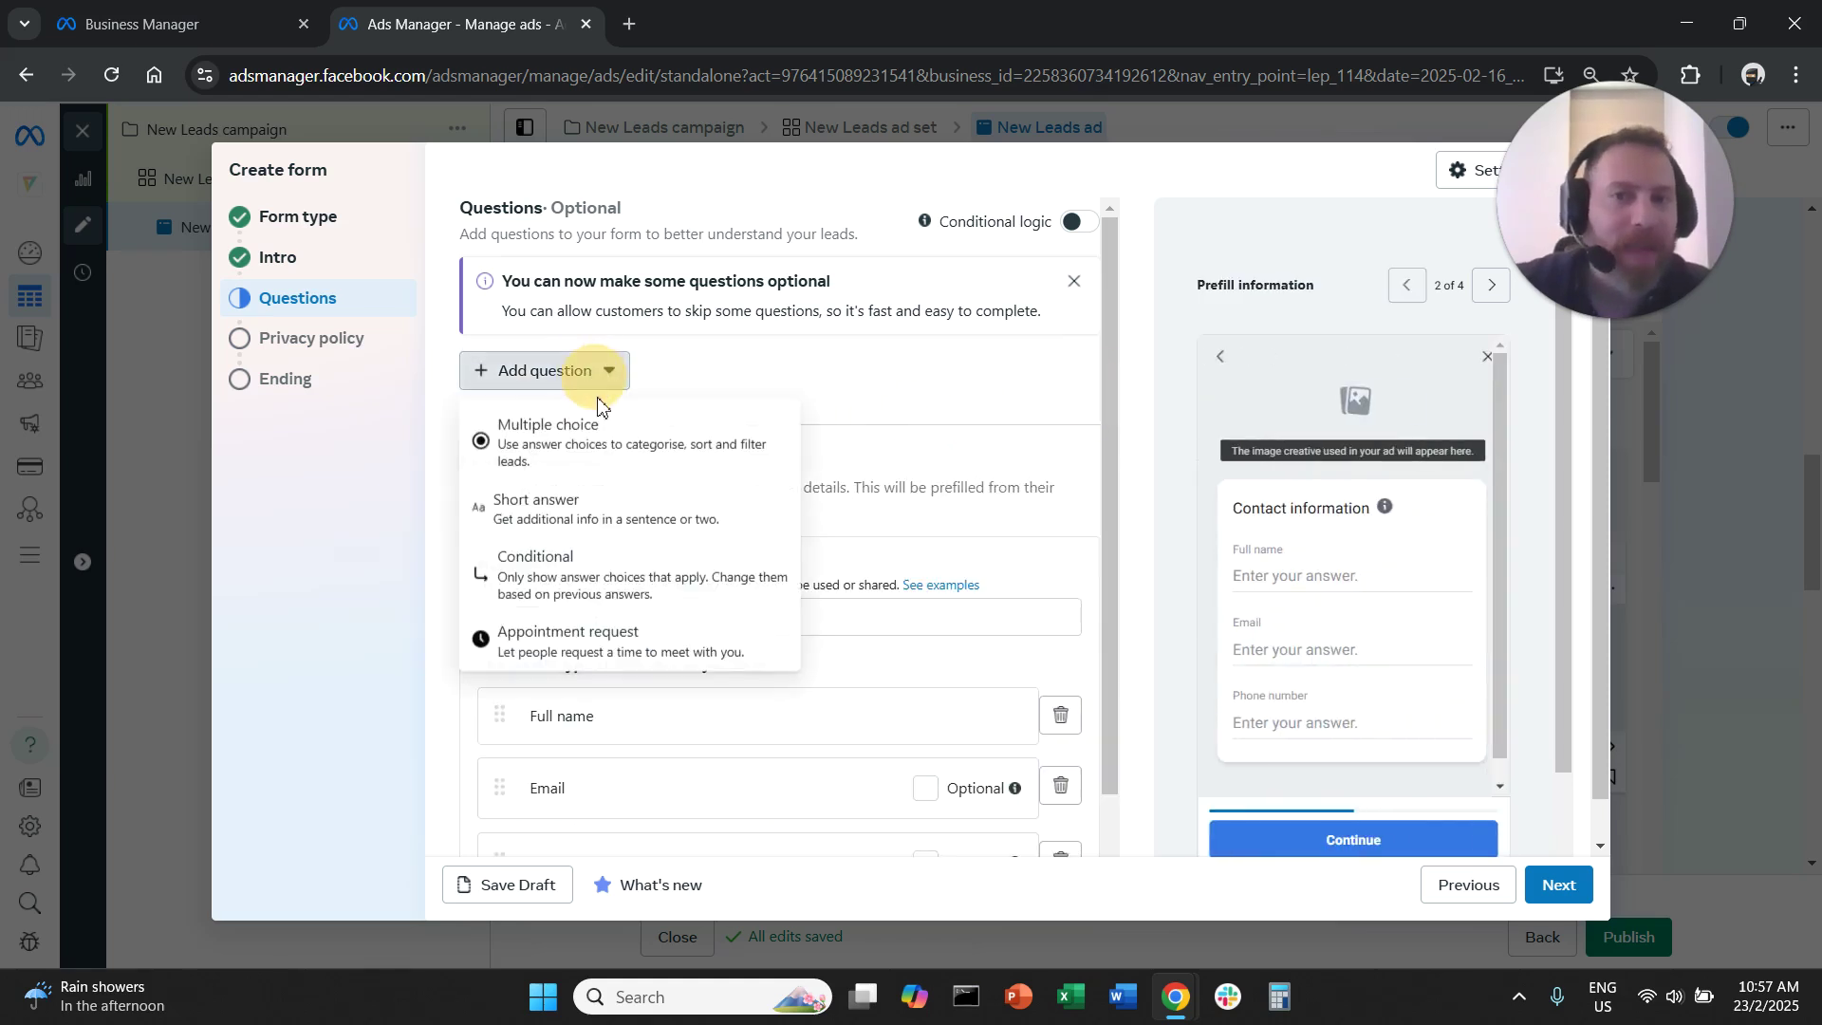
click(615, 444)
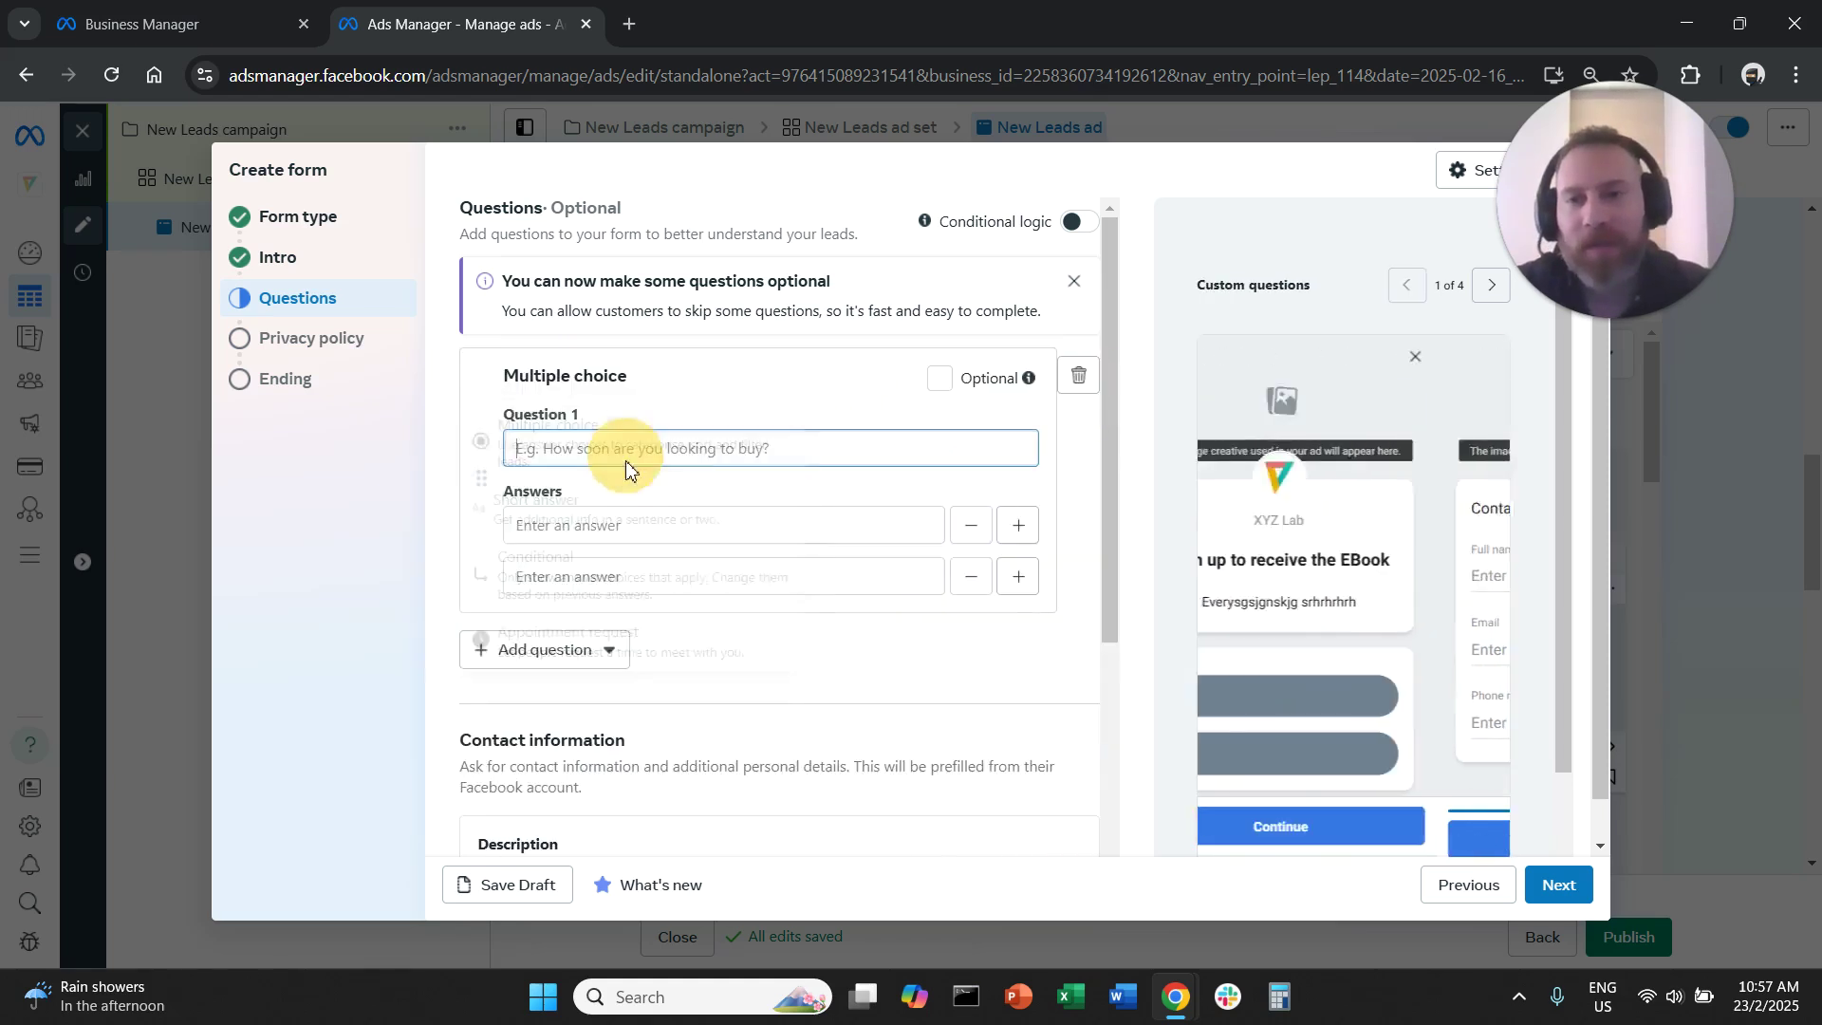
text(Wha)
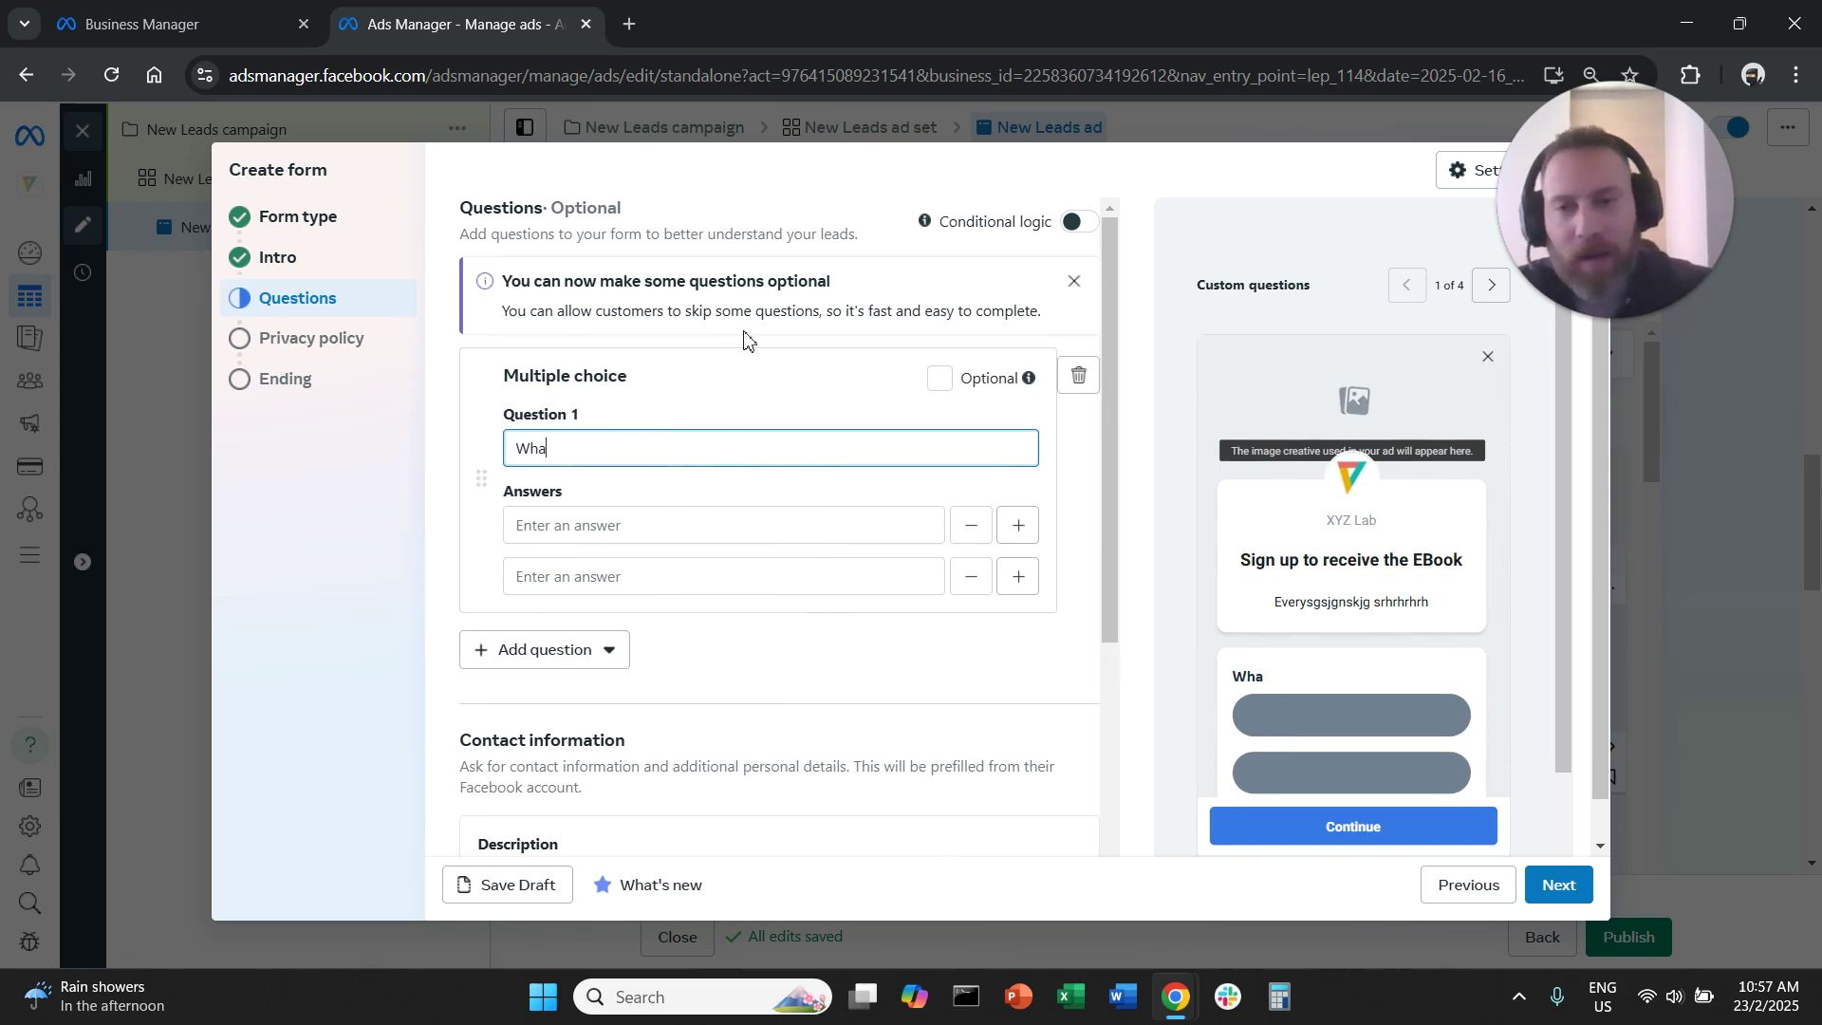
text(n ia)
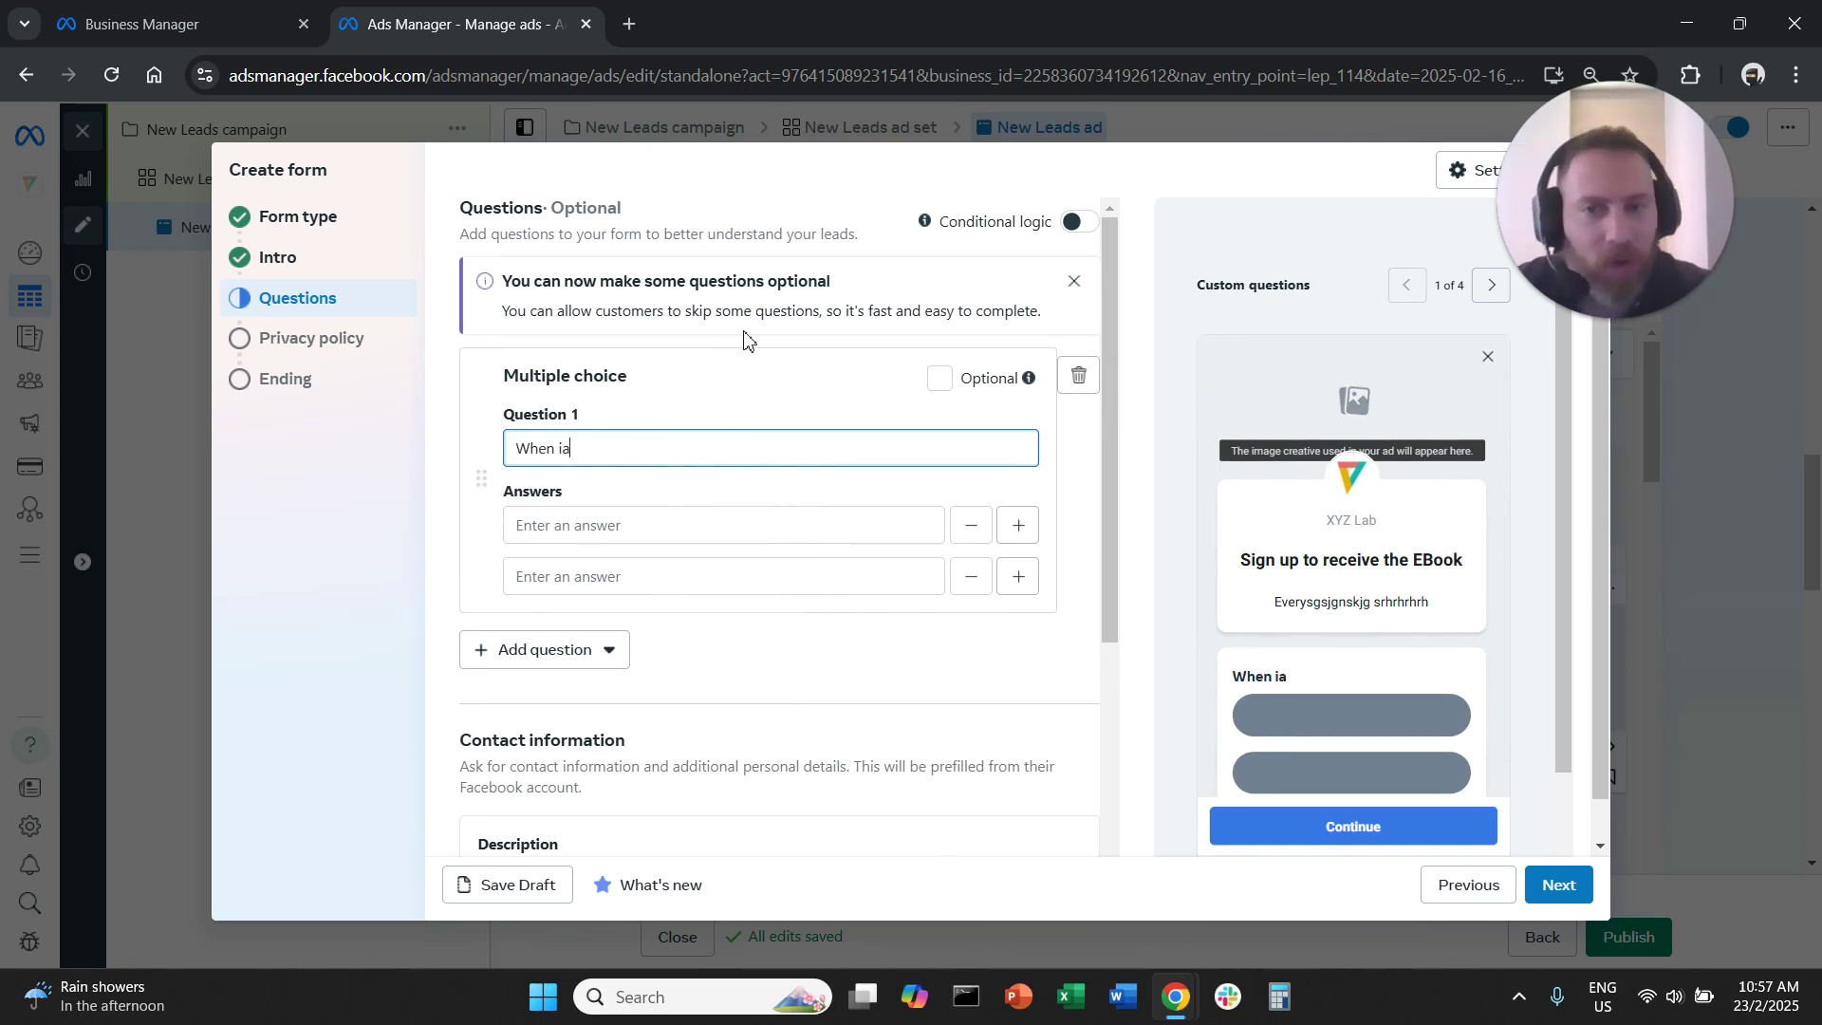
text(fha)
Enter "Moadfad" and "afsf" as the two answers of the multiple choice question.
click(681, 518)
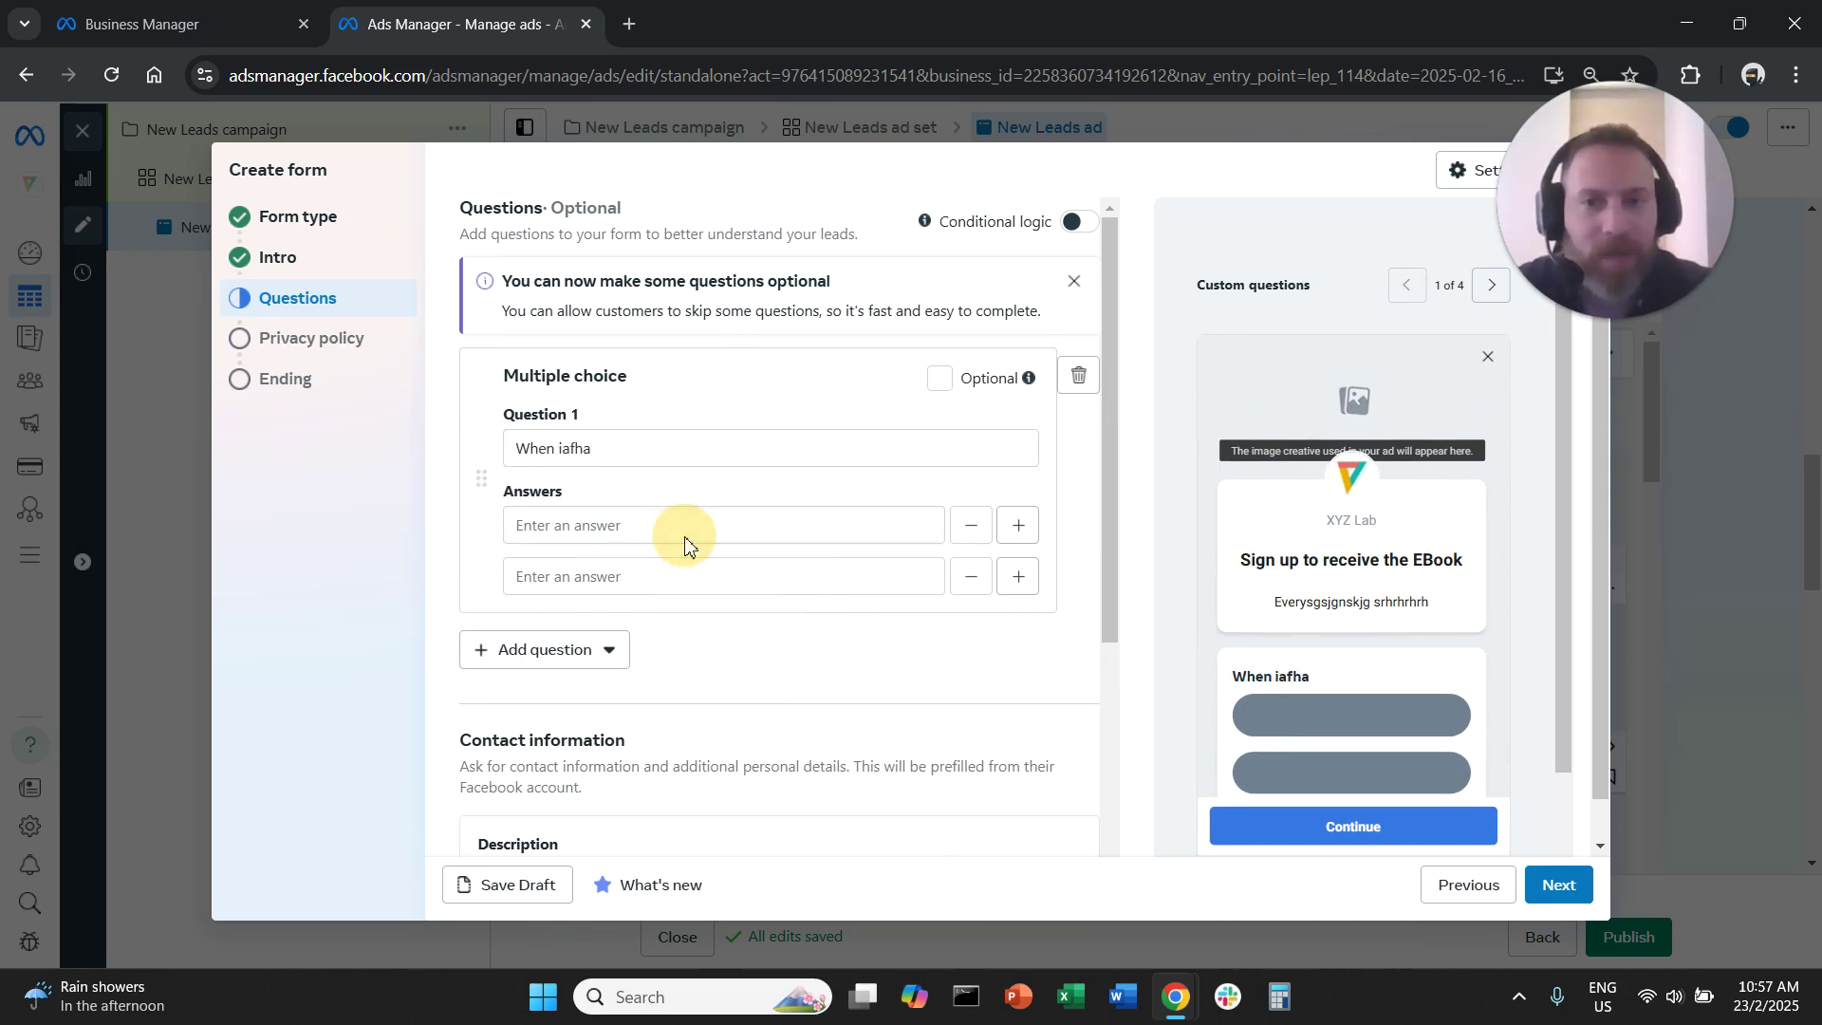
click(676, 543)
text(Moadf)
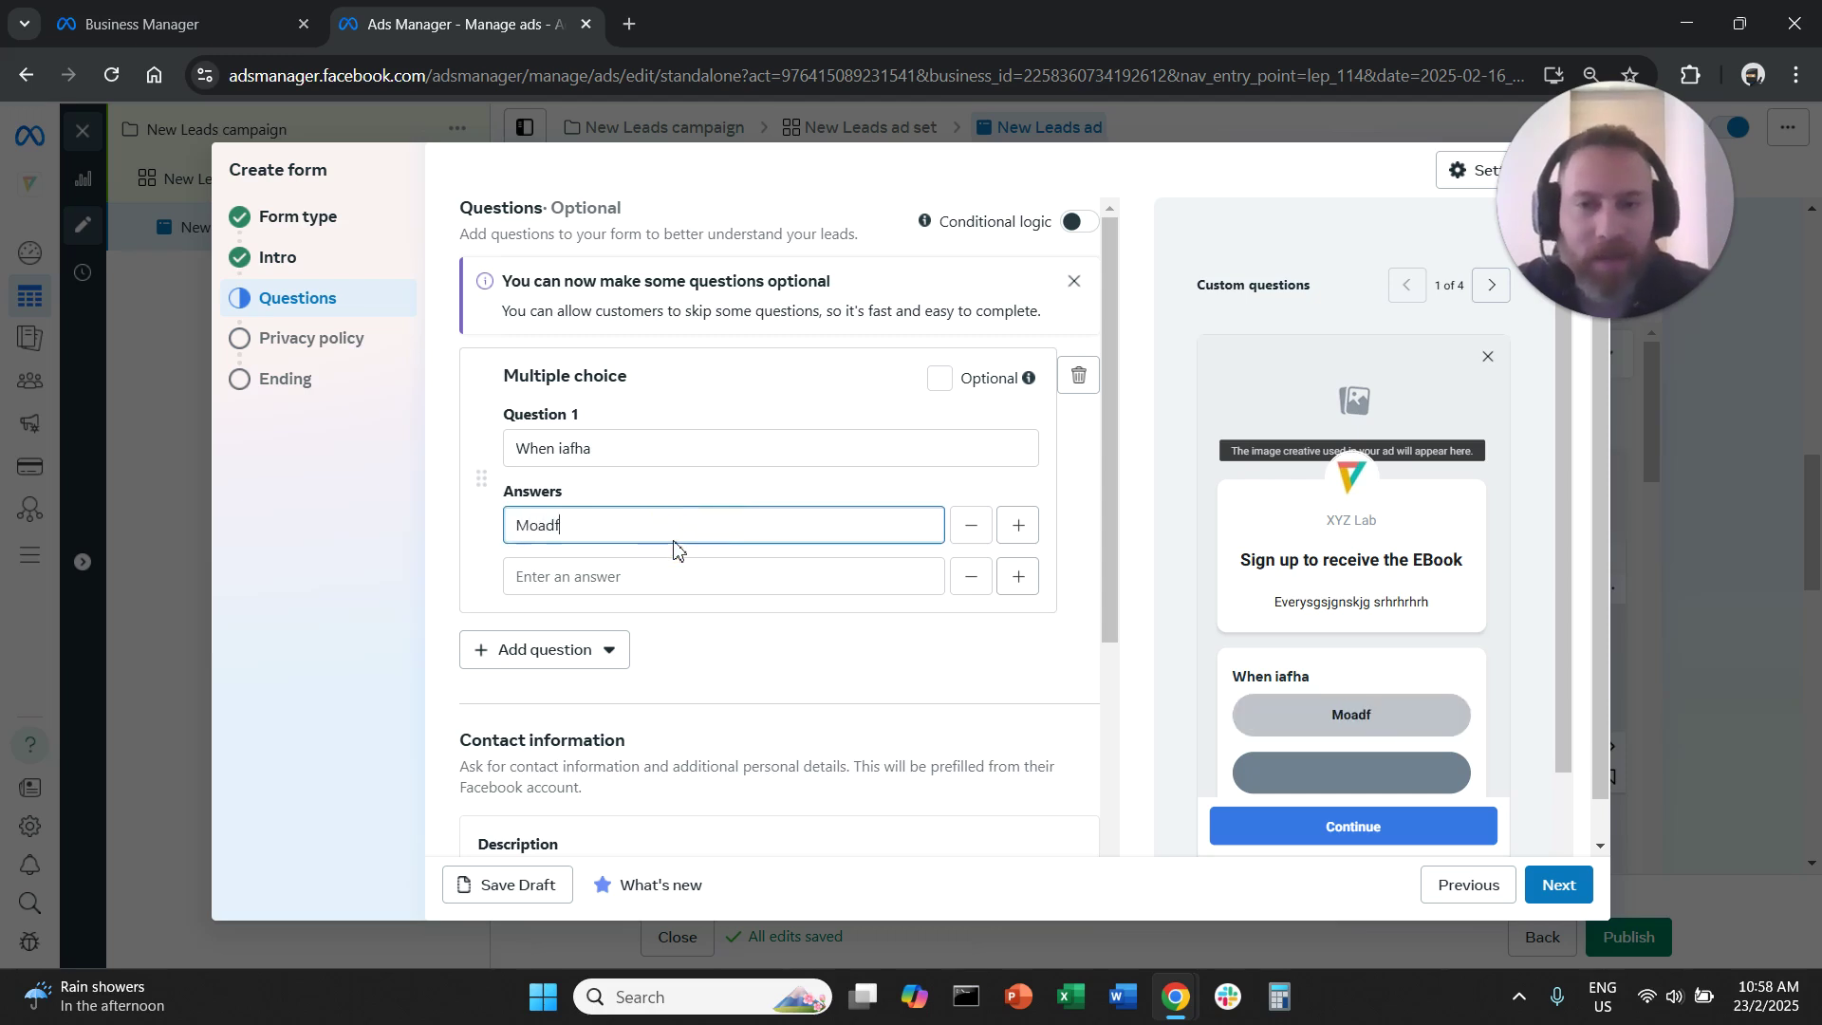
text(ad)
click(810, 571)
text(af)
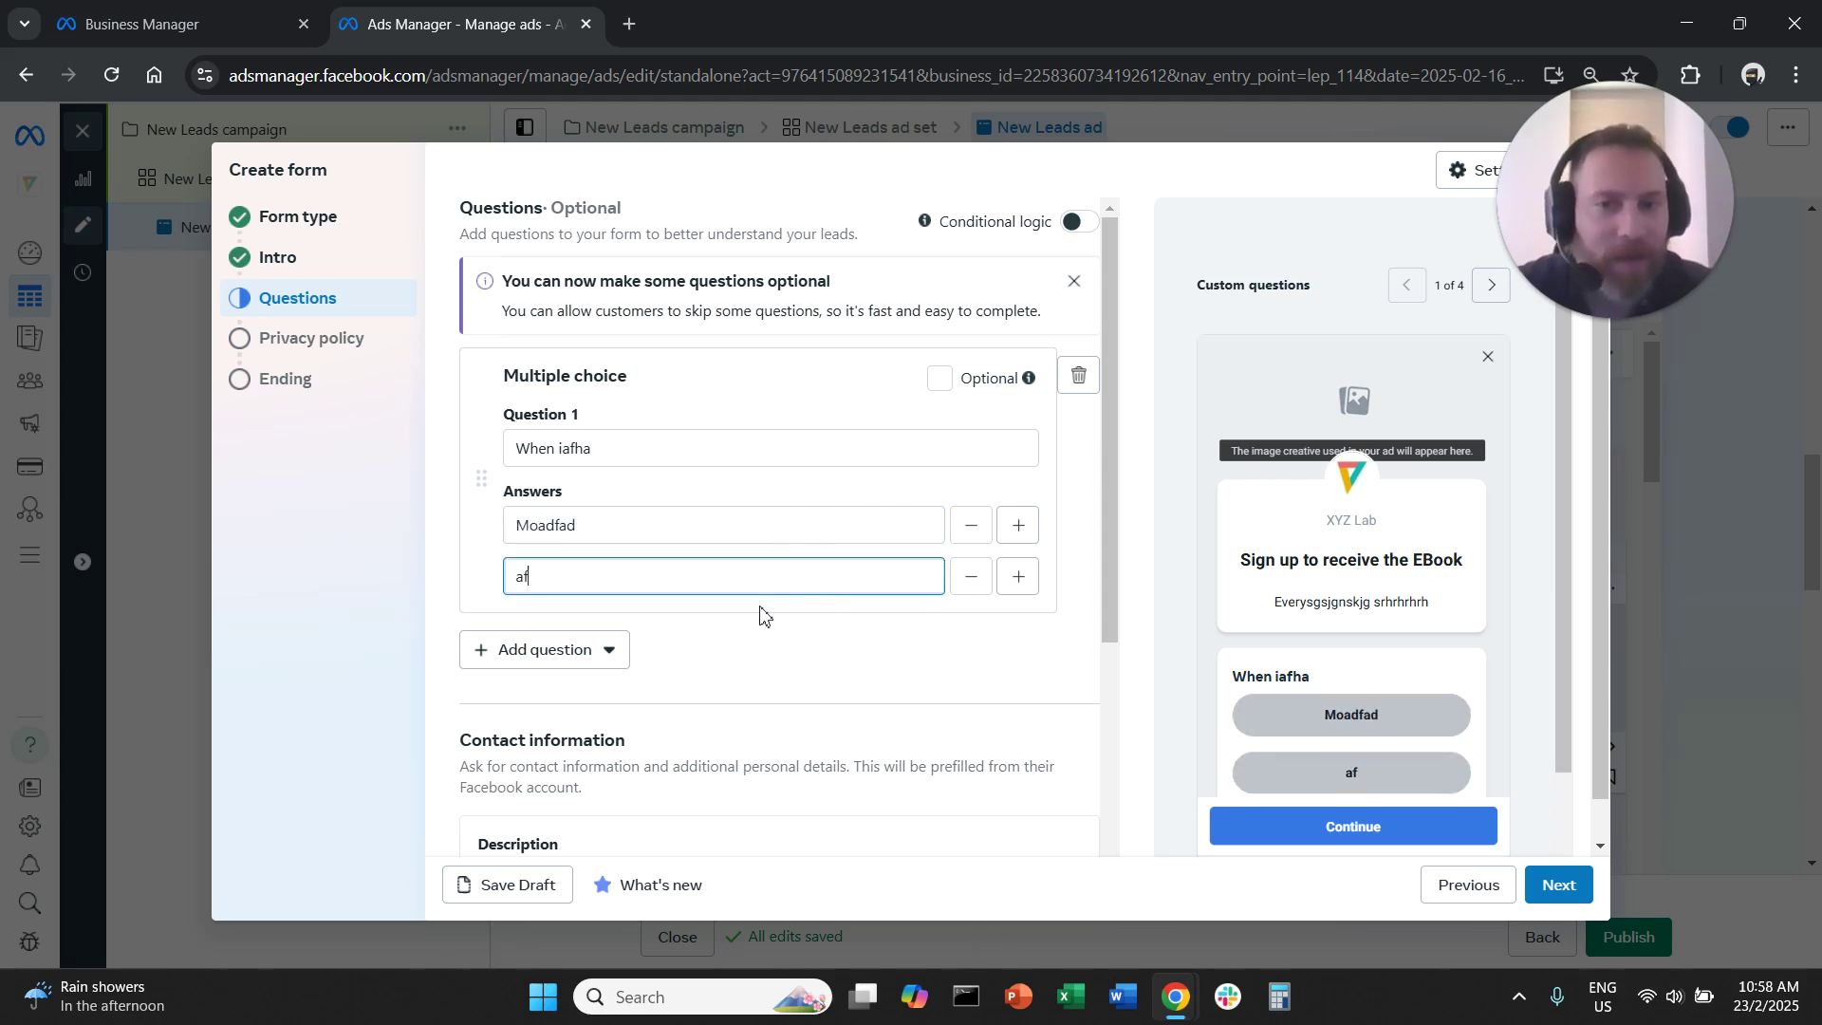
text(sf)
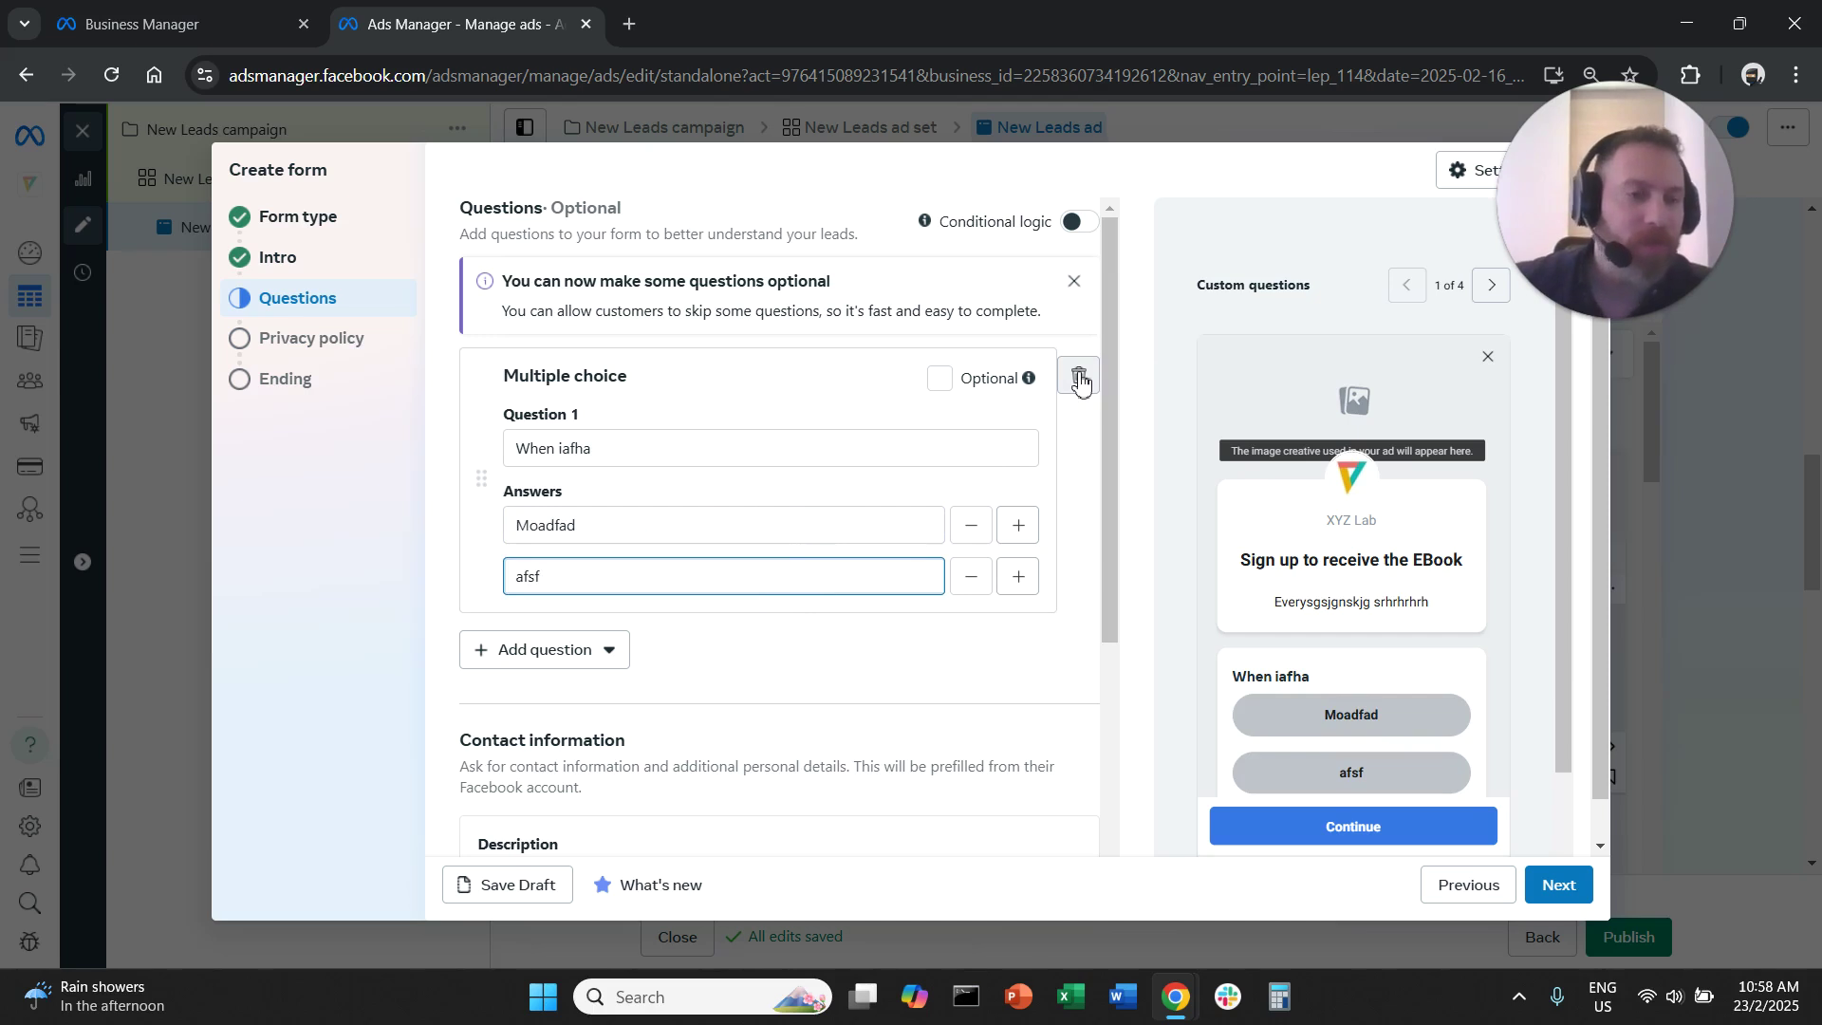
Check the multiple choice question in the form preview and delete the question.
scroll(1347, 547, down, 1)
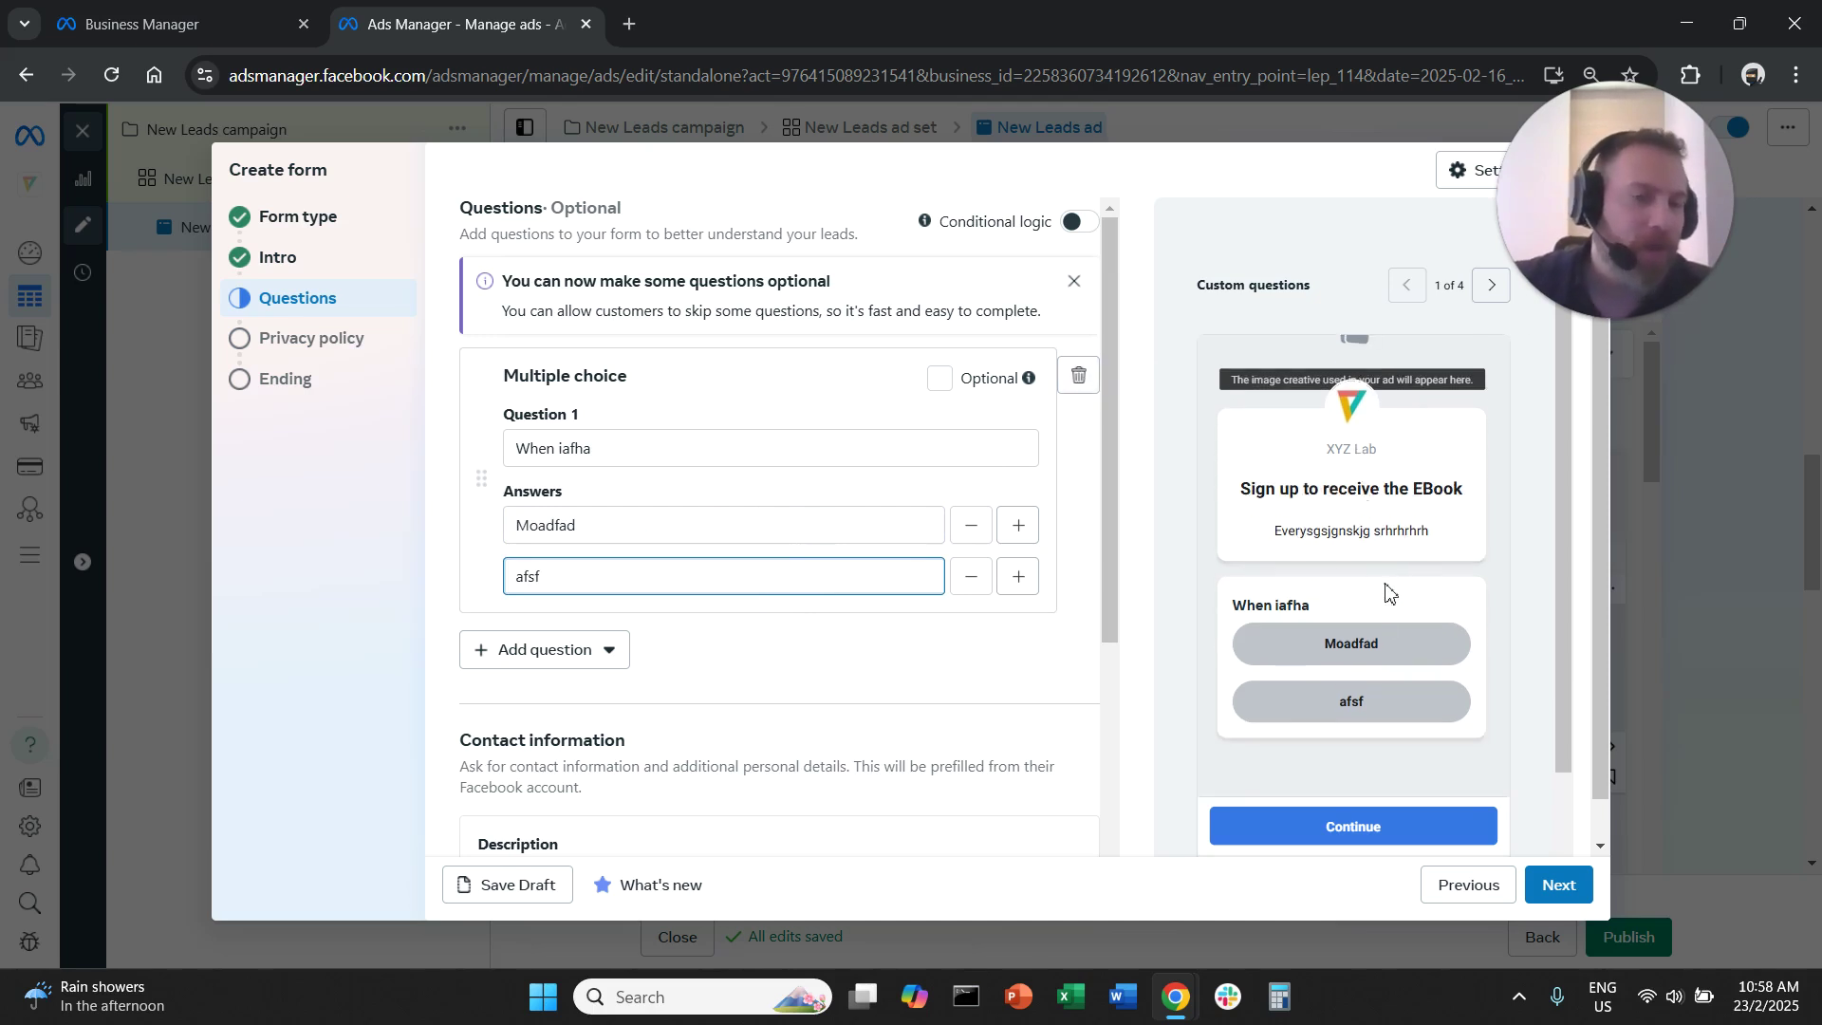
scroll(1388, 592, up, 1)
click(1079, 373)
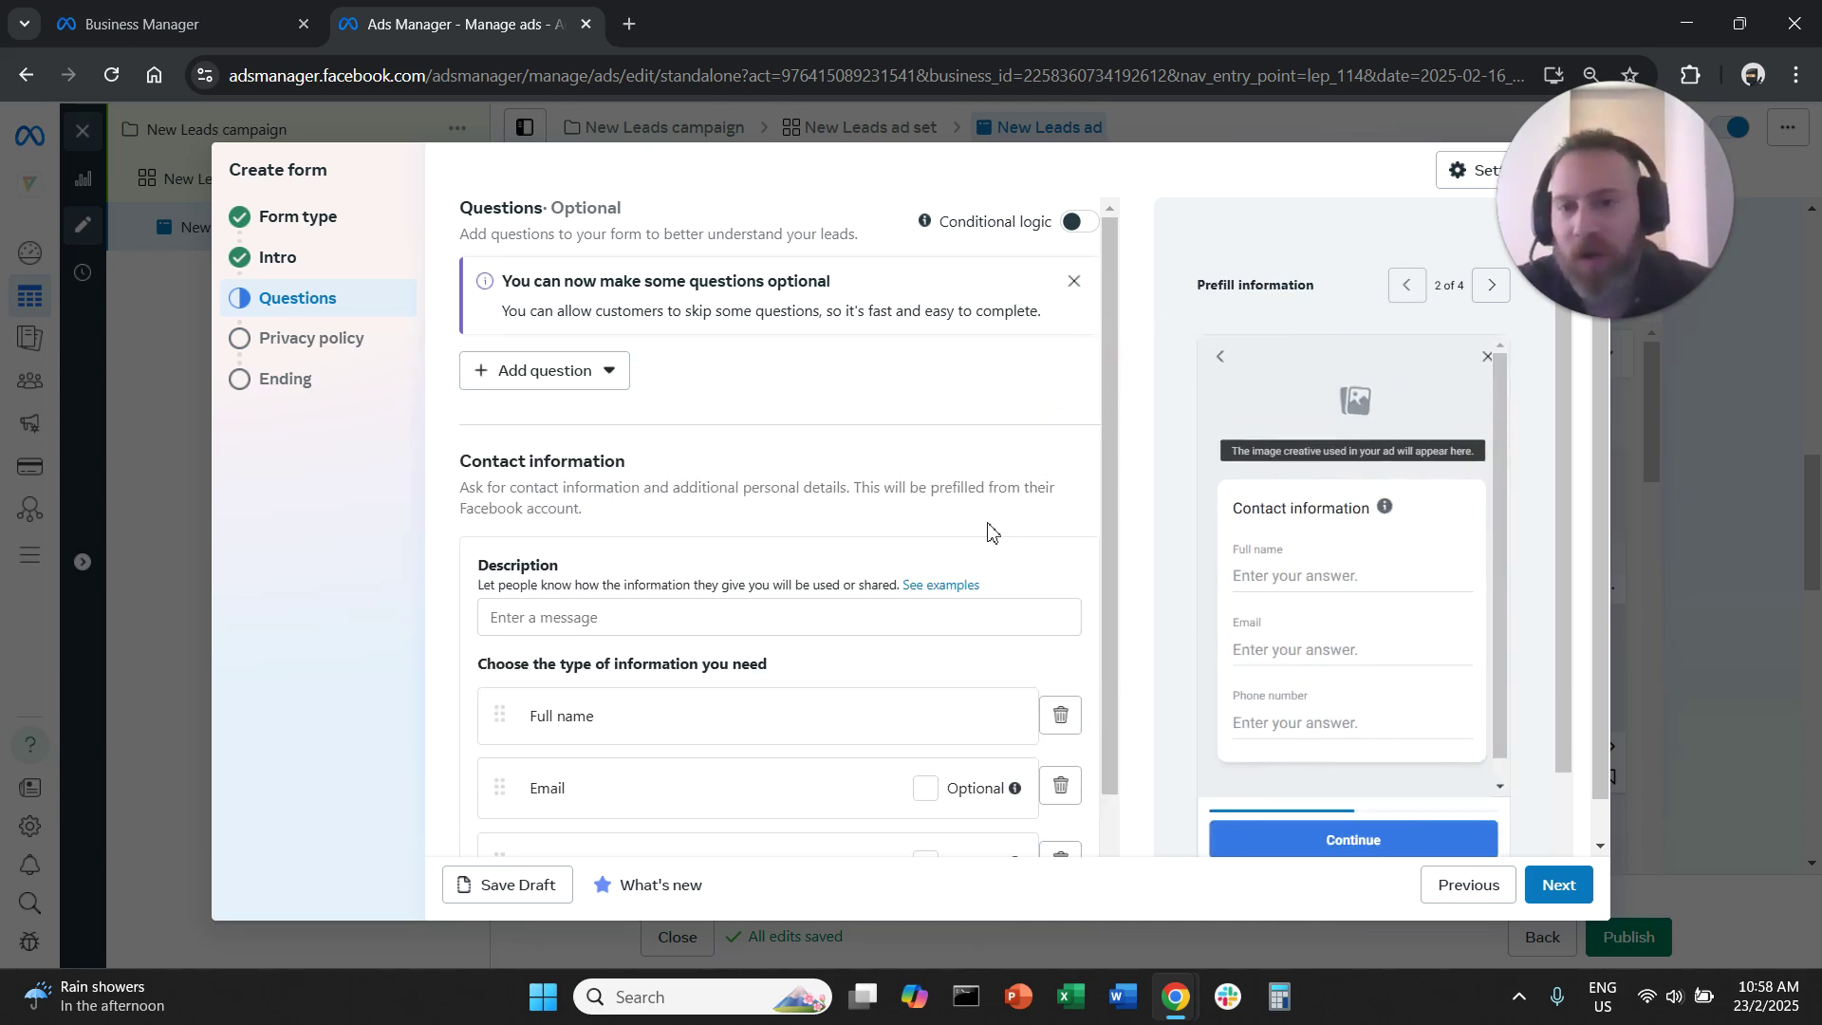
scroll(956, 508, down, 2)
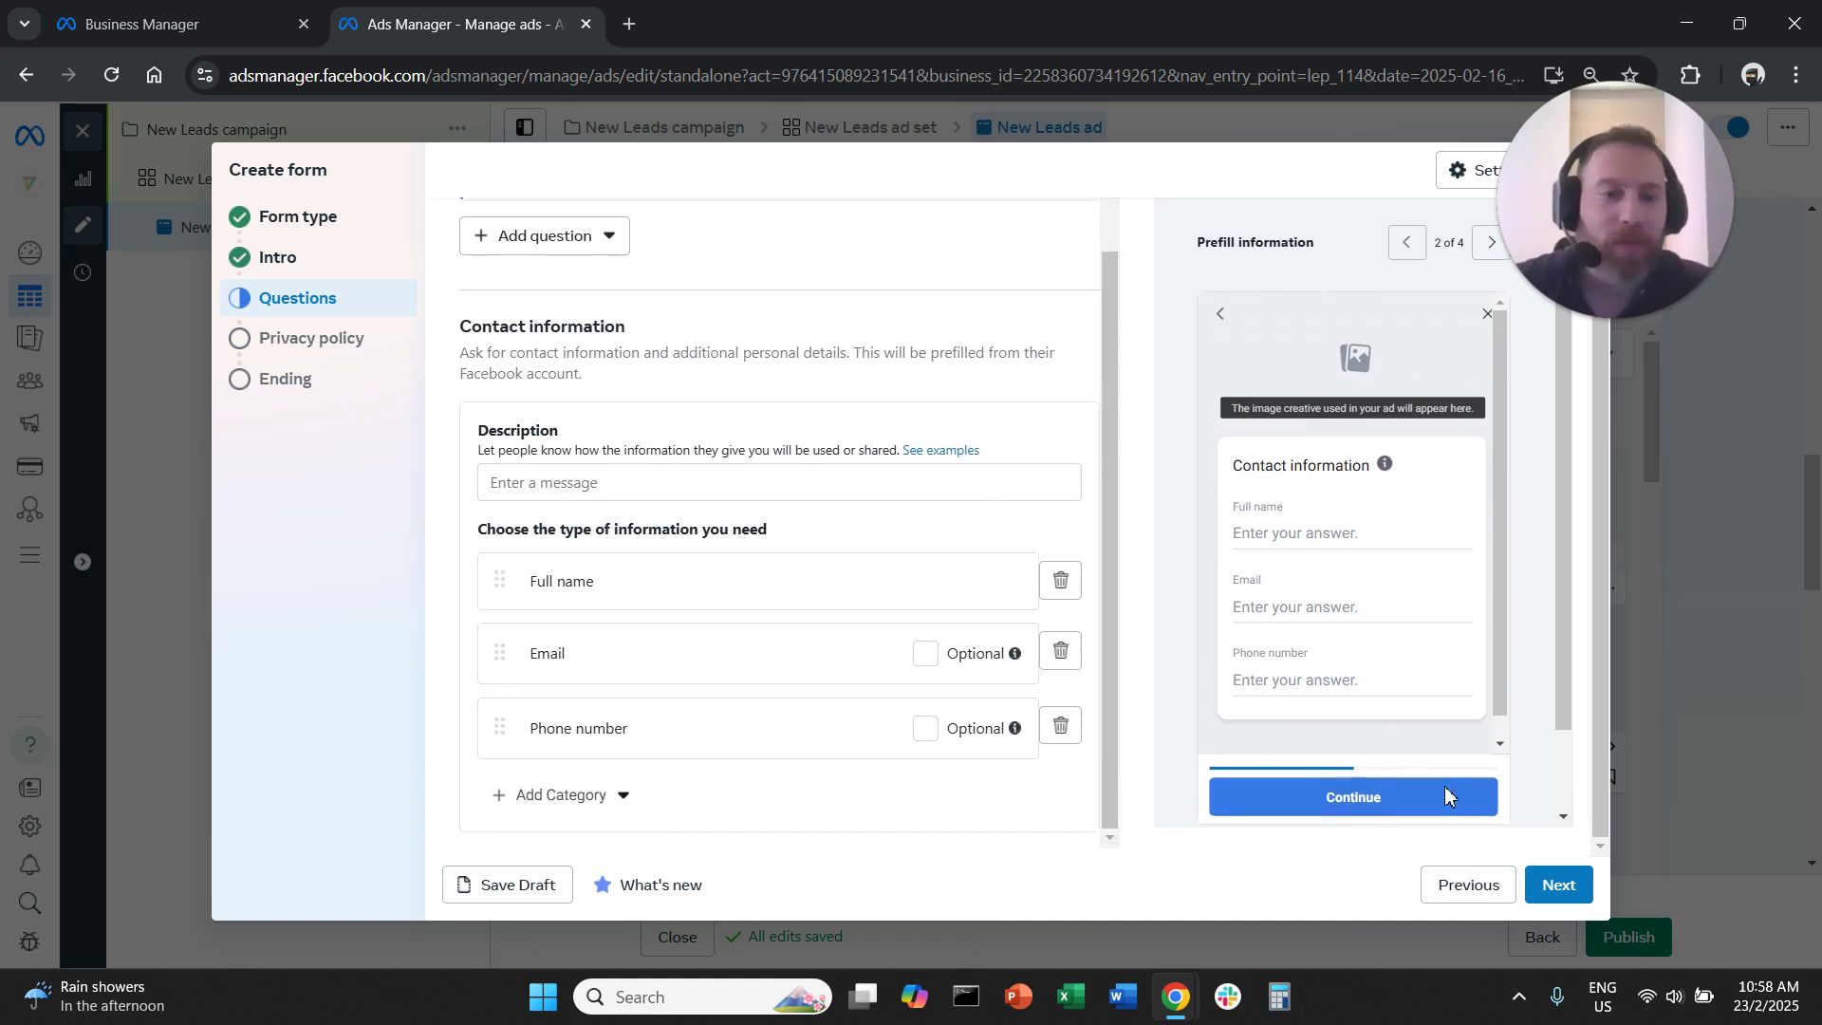
click(1557, 887)
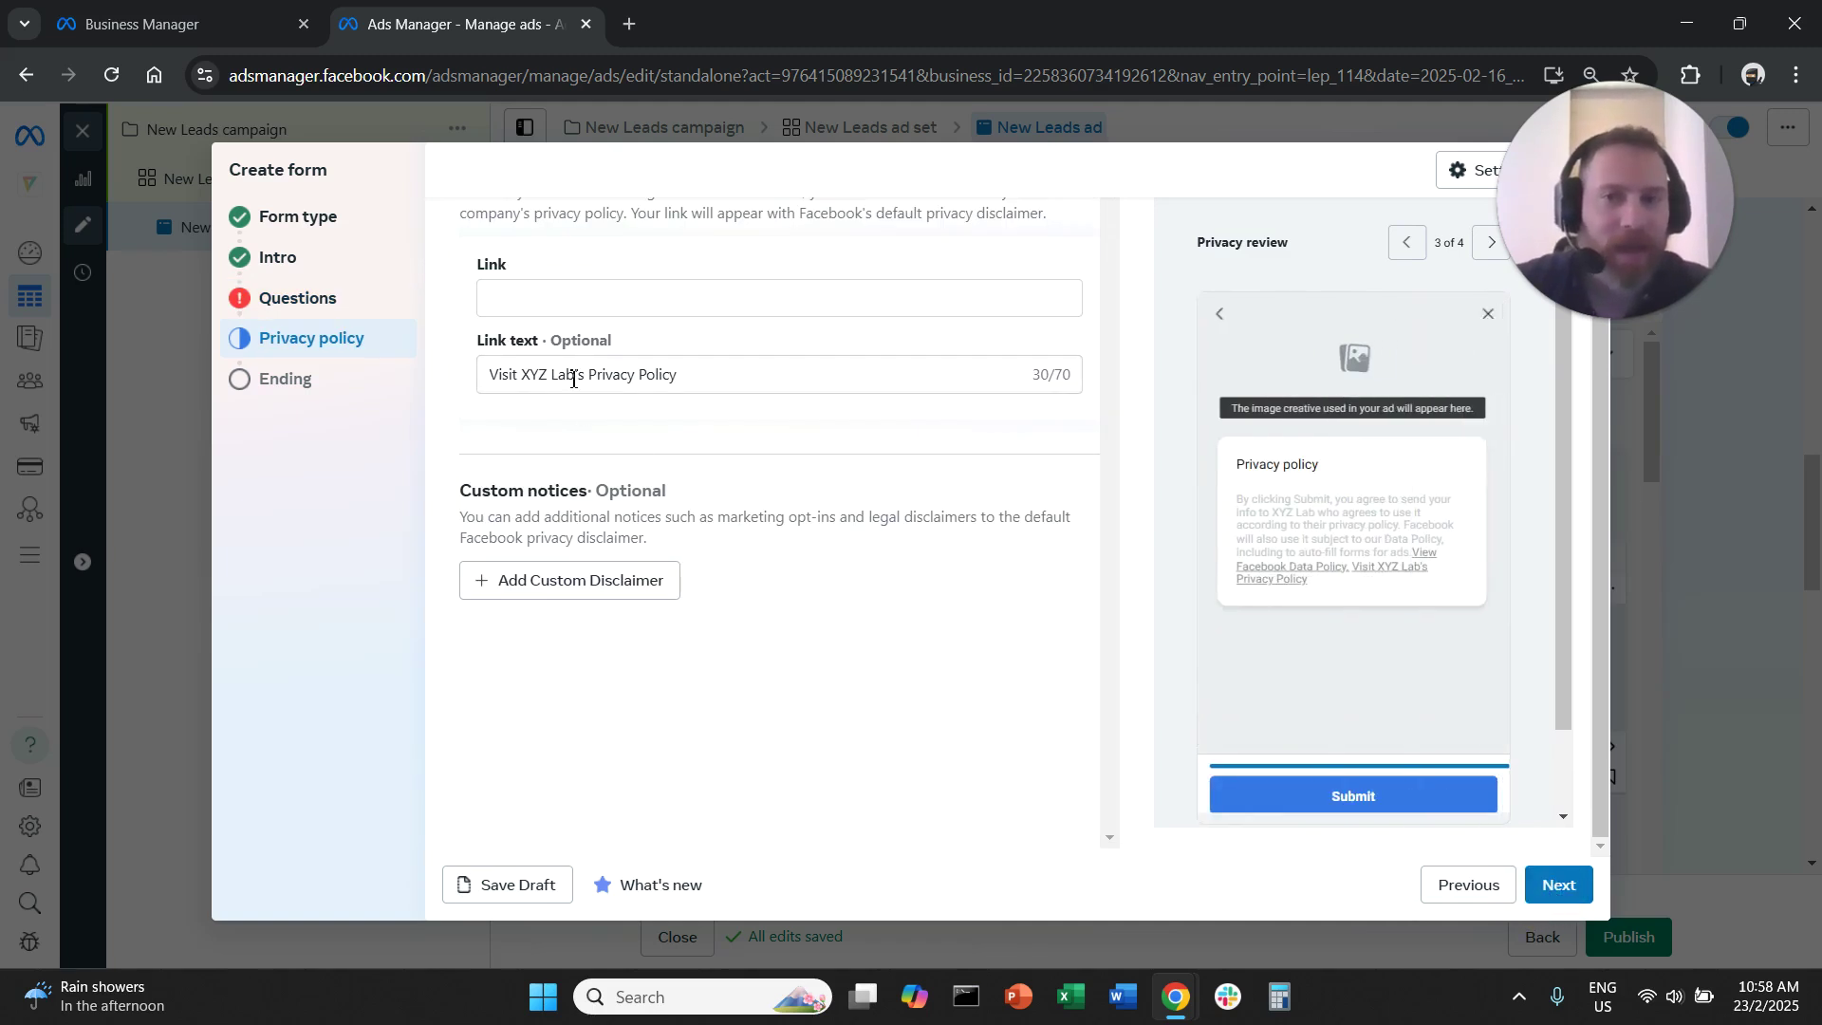
click(565, 304)
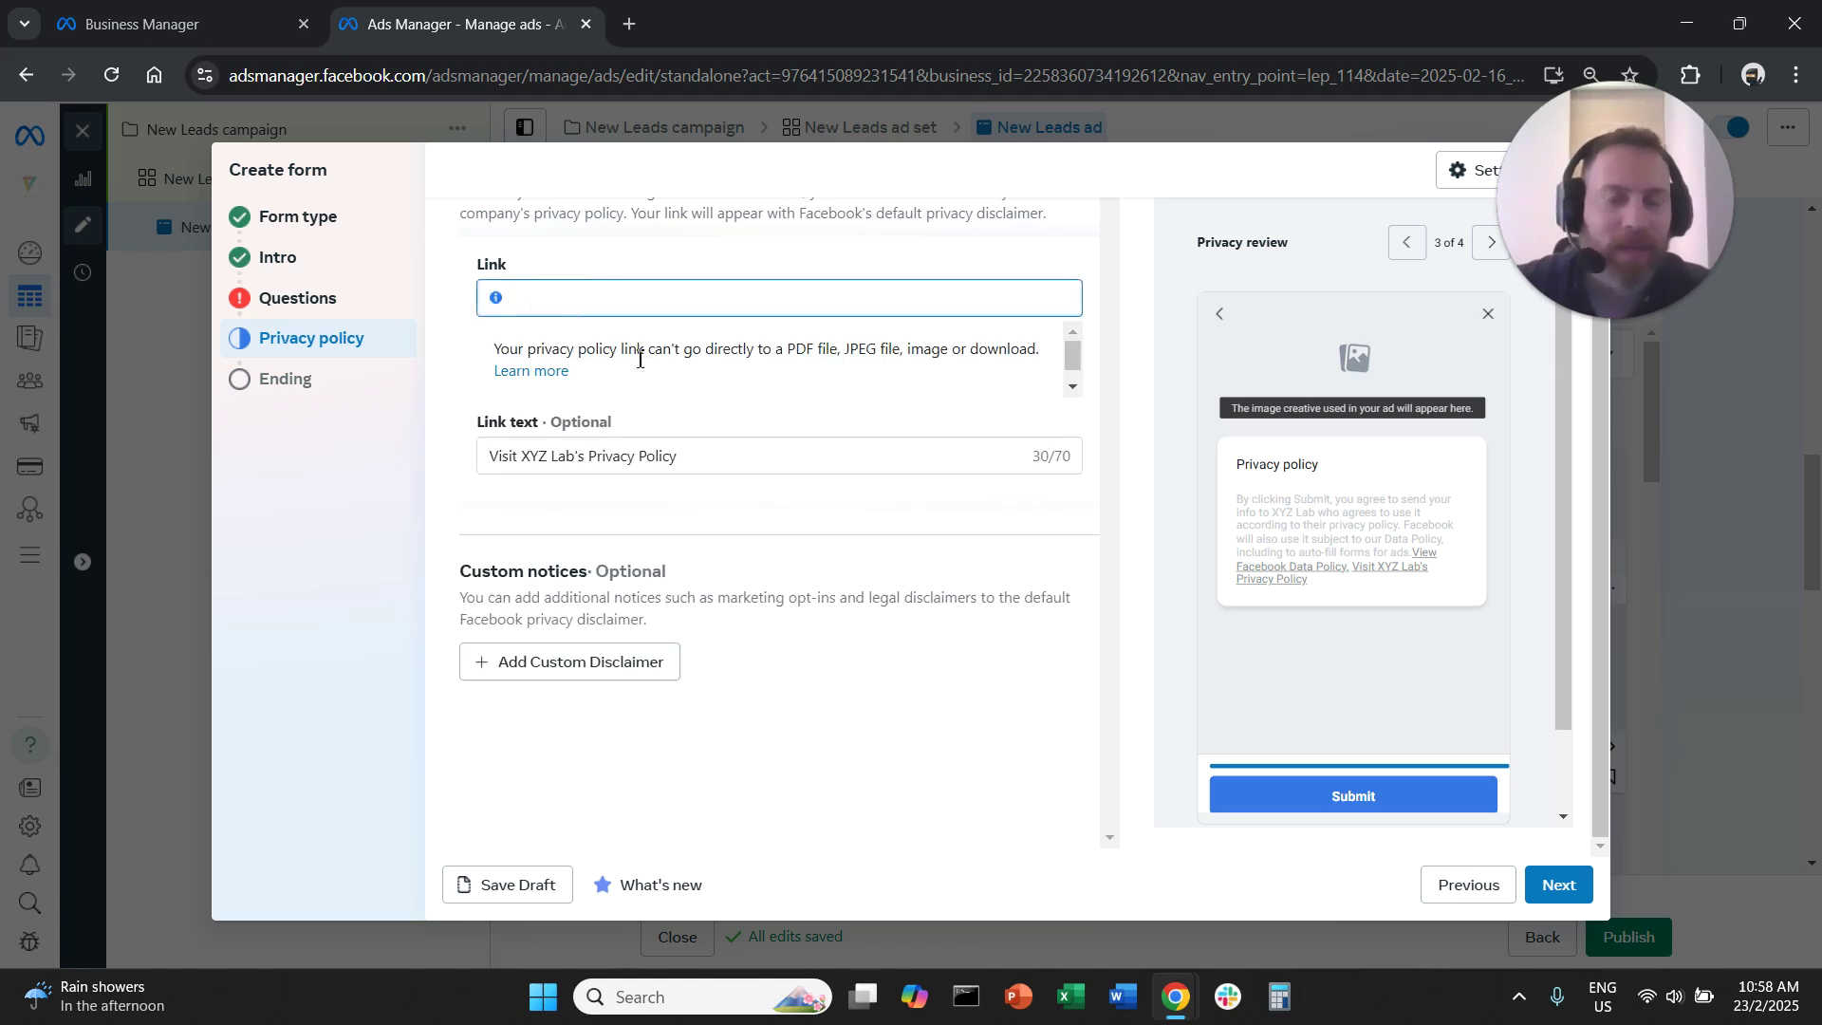
text(ww)
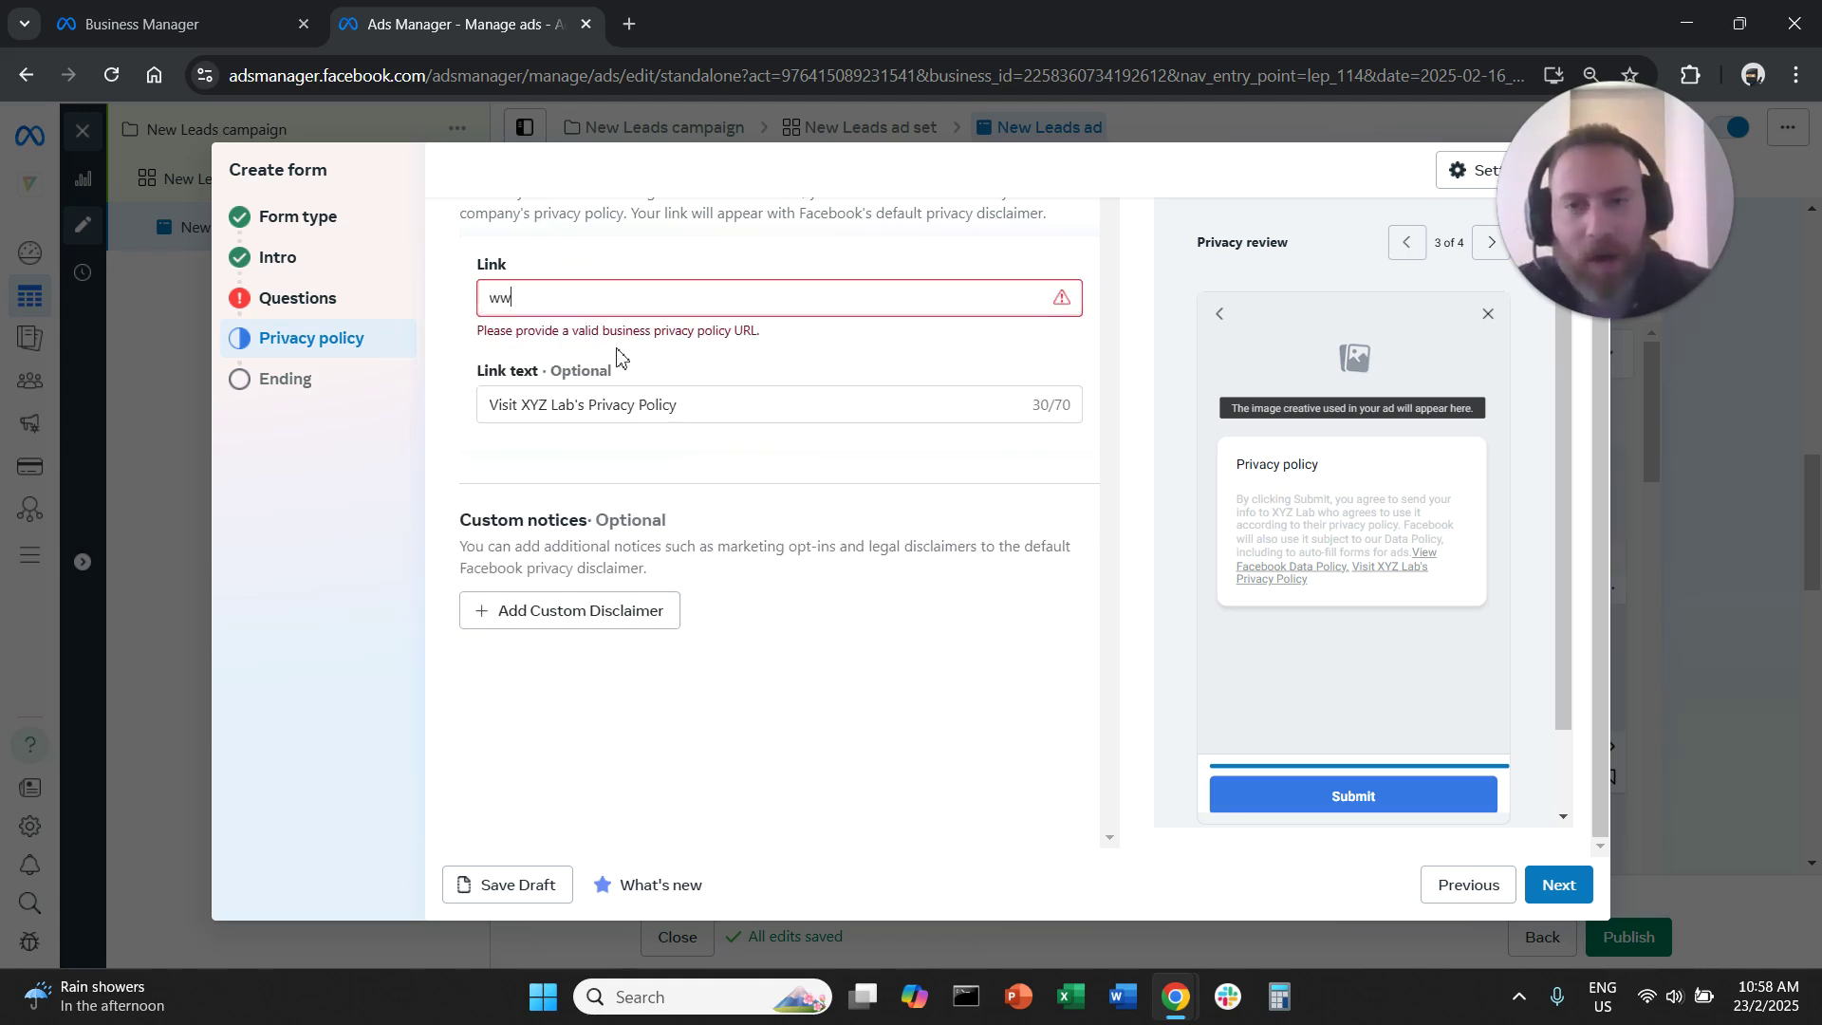
text(w.t)
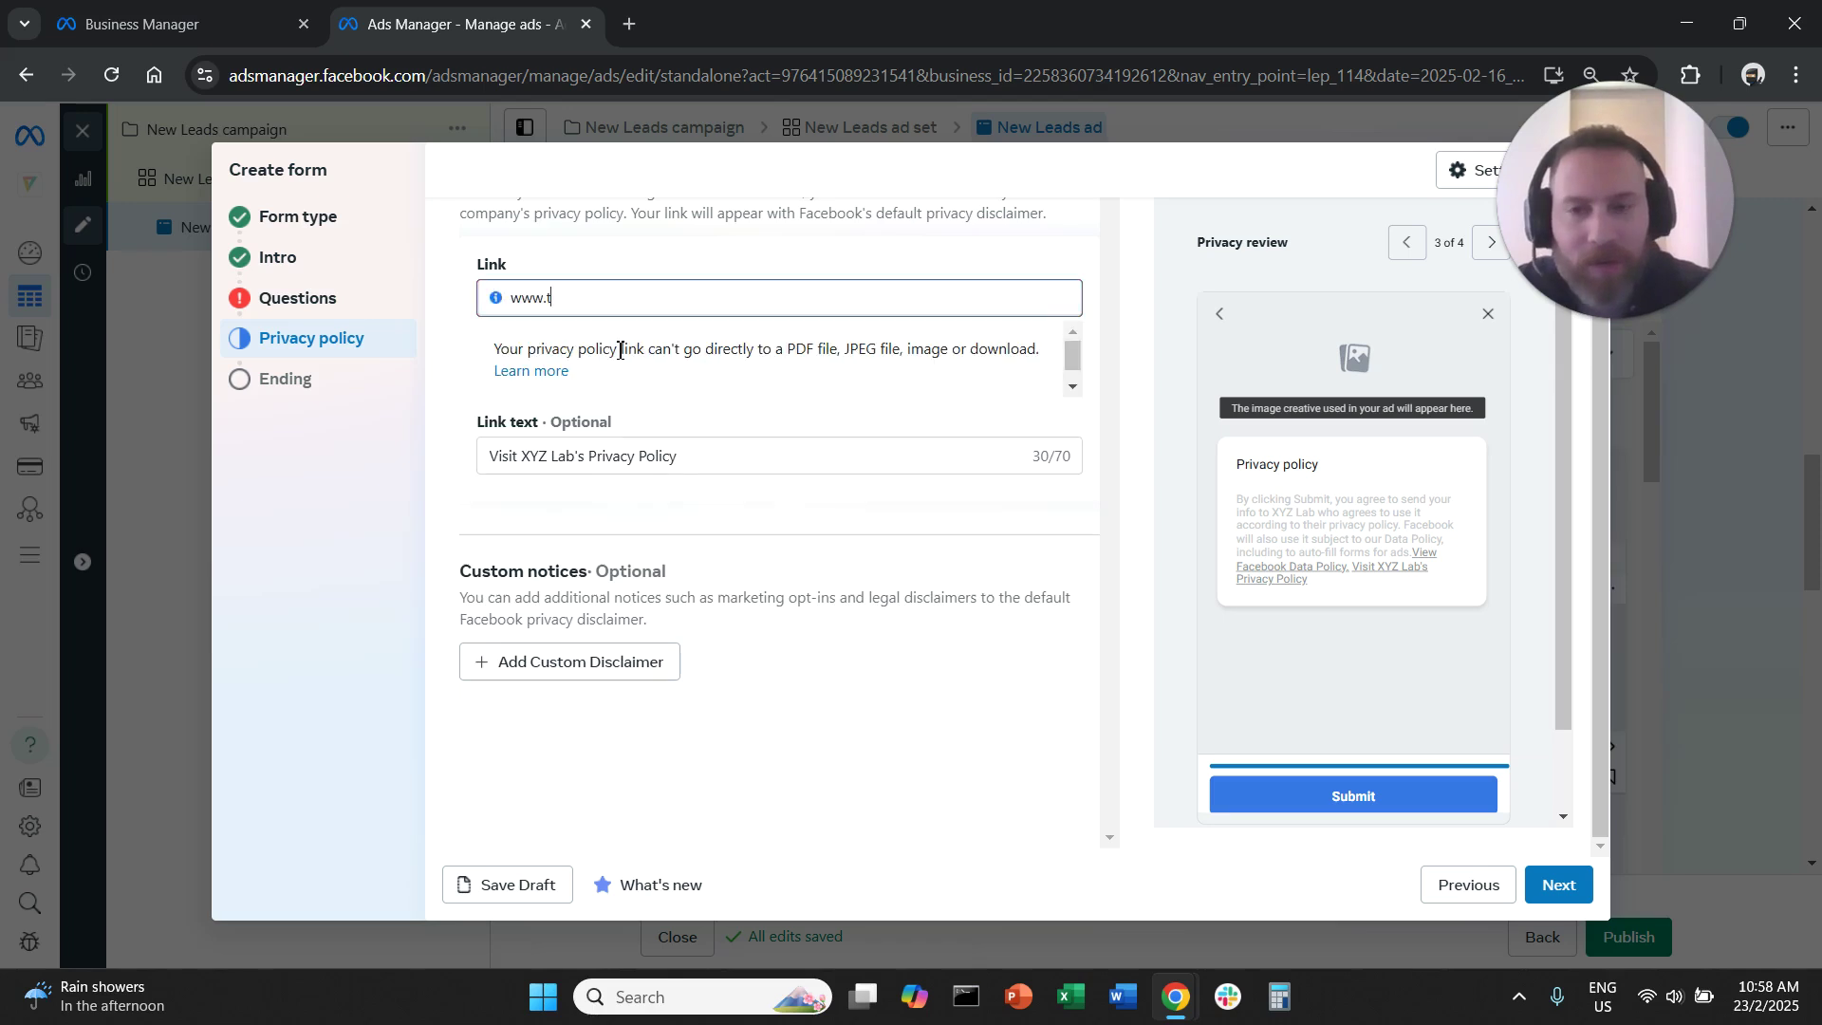
text(est,conm/privacy-policy)
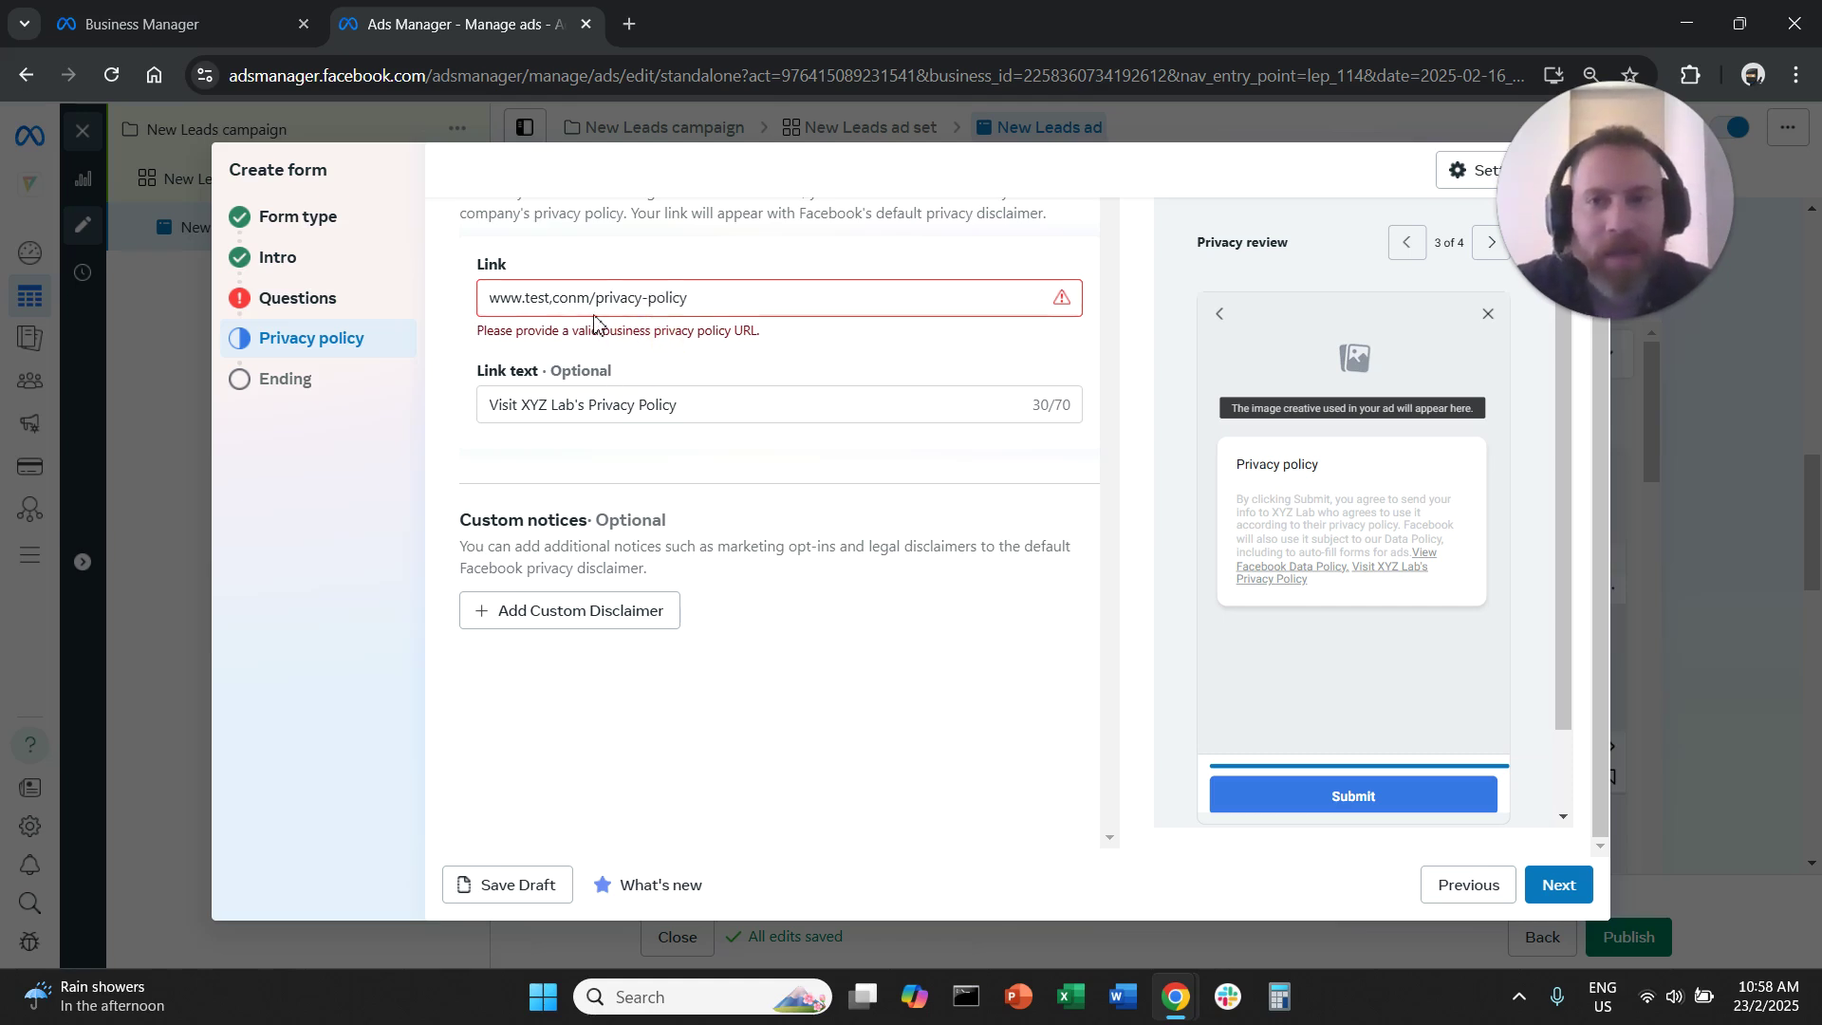
click(554, 300)
key(BackSpace)
text(.)
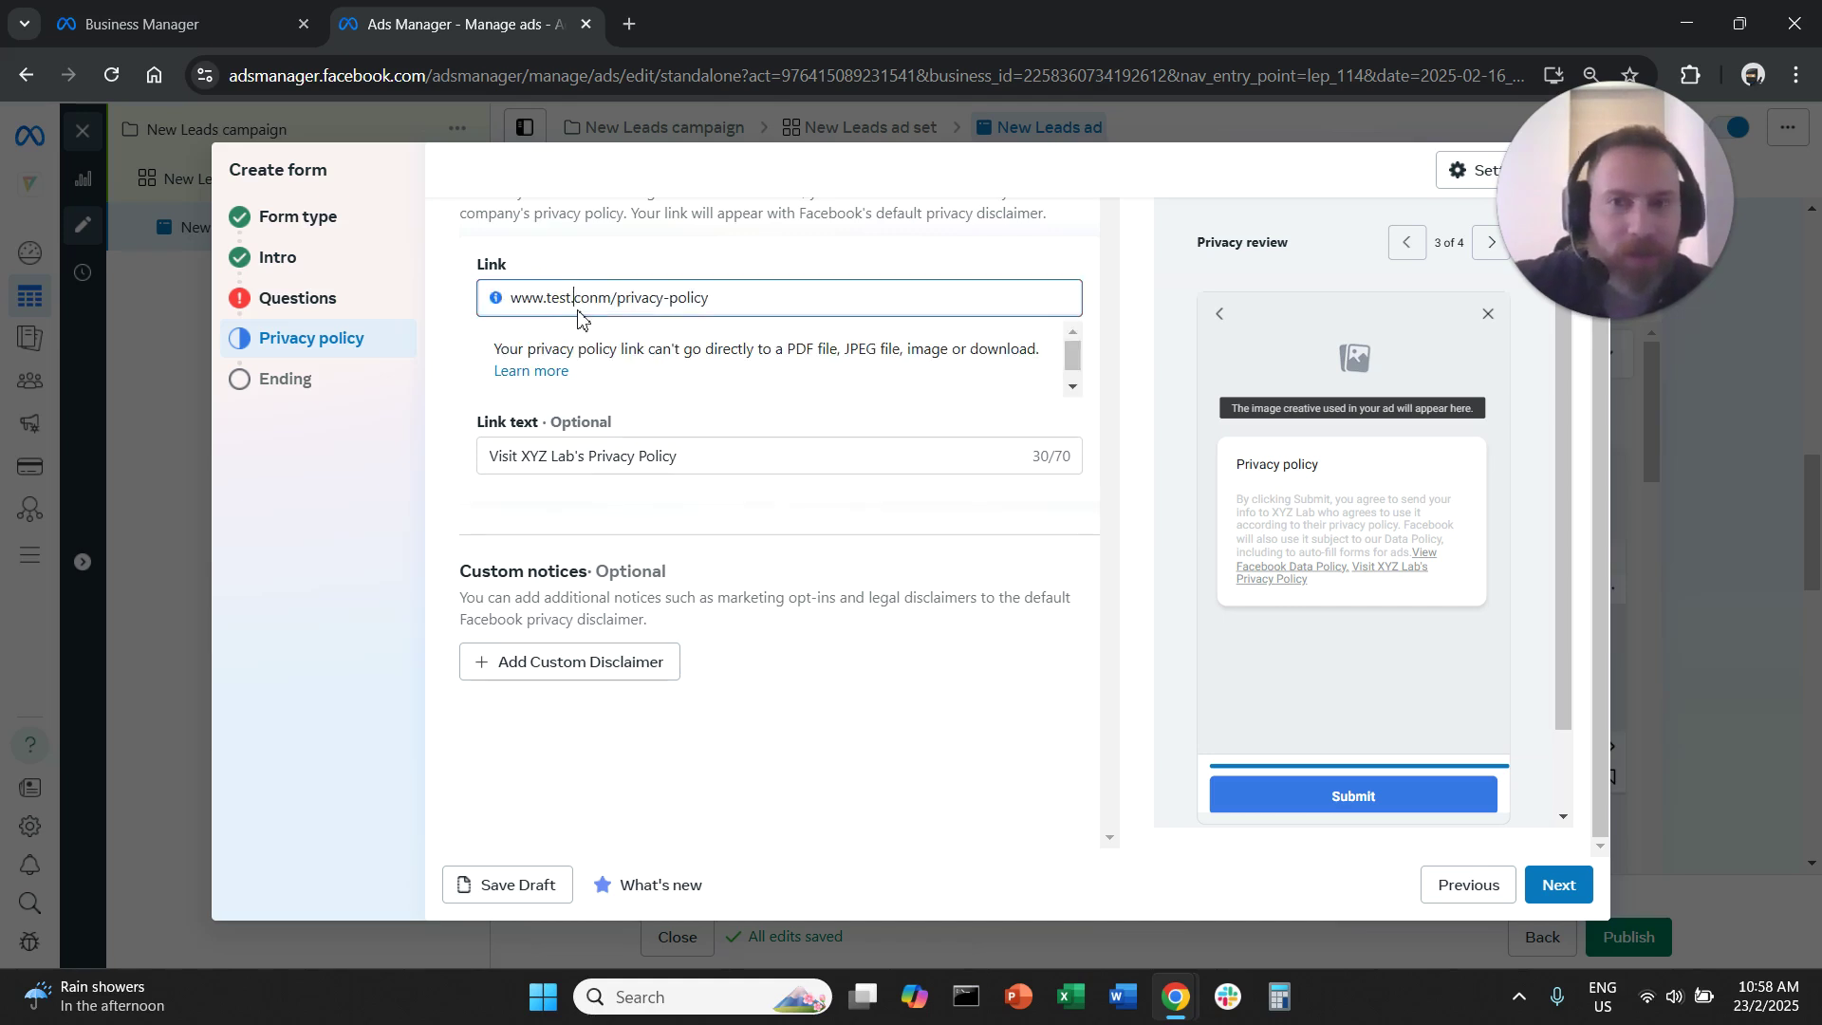
click(604, 297)
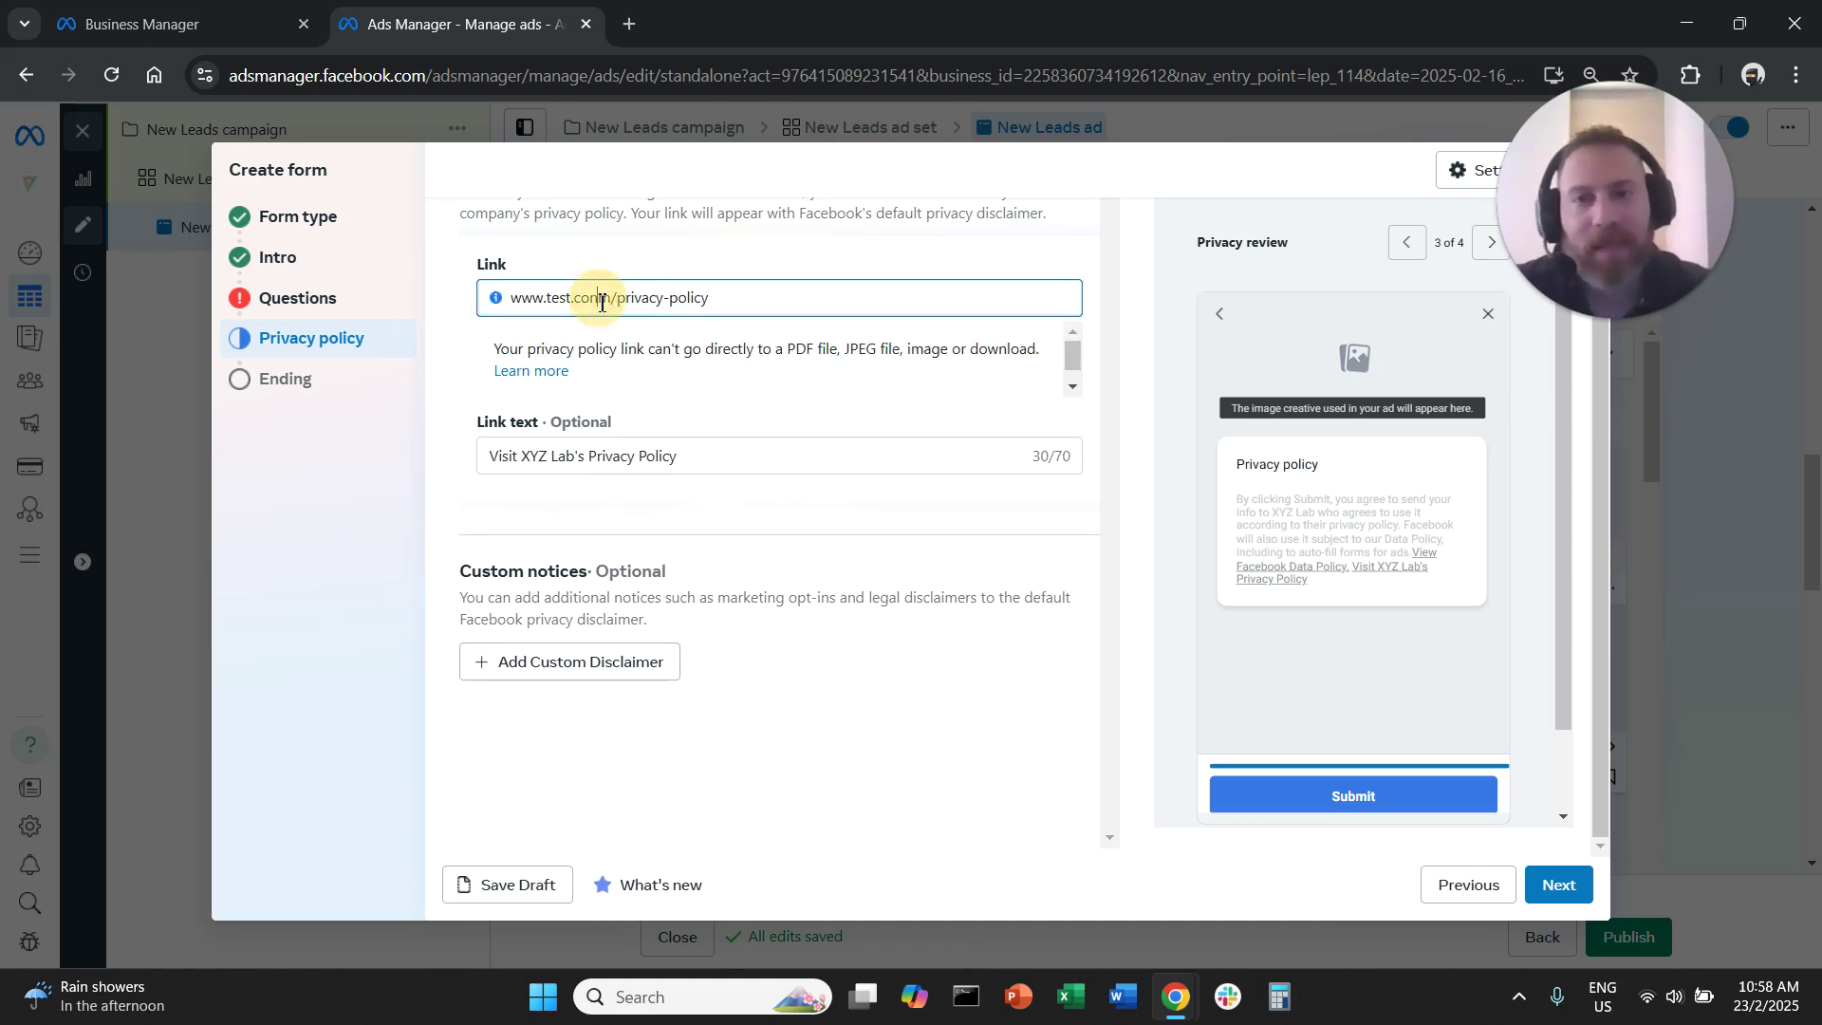
key(BackSpace)
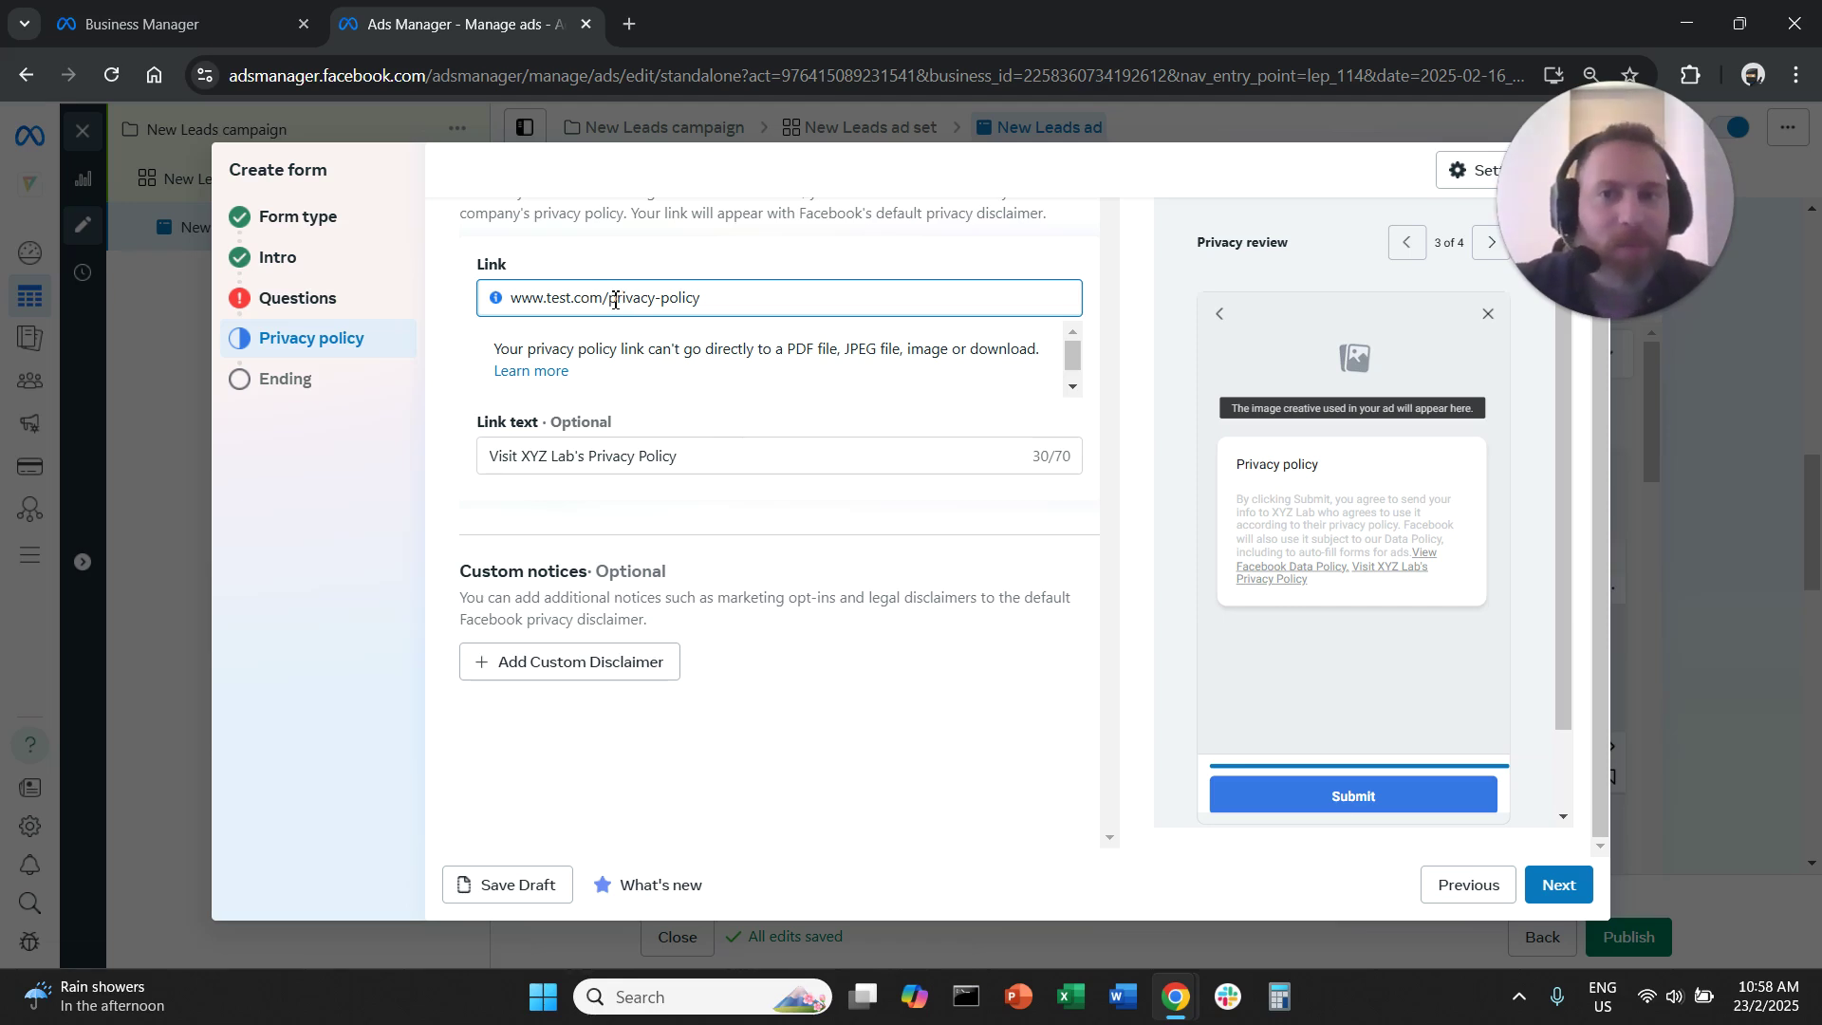
drag(615, 300, 724, 294)
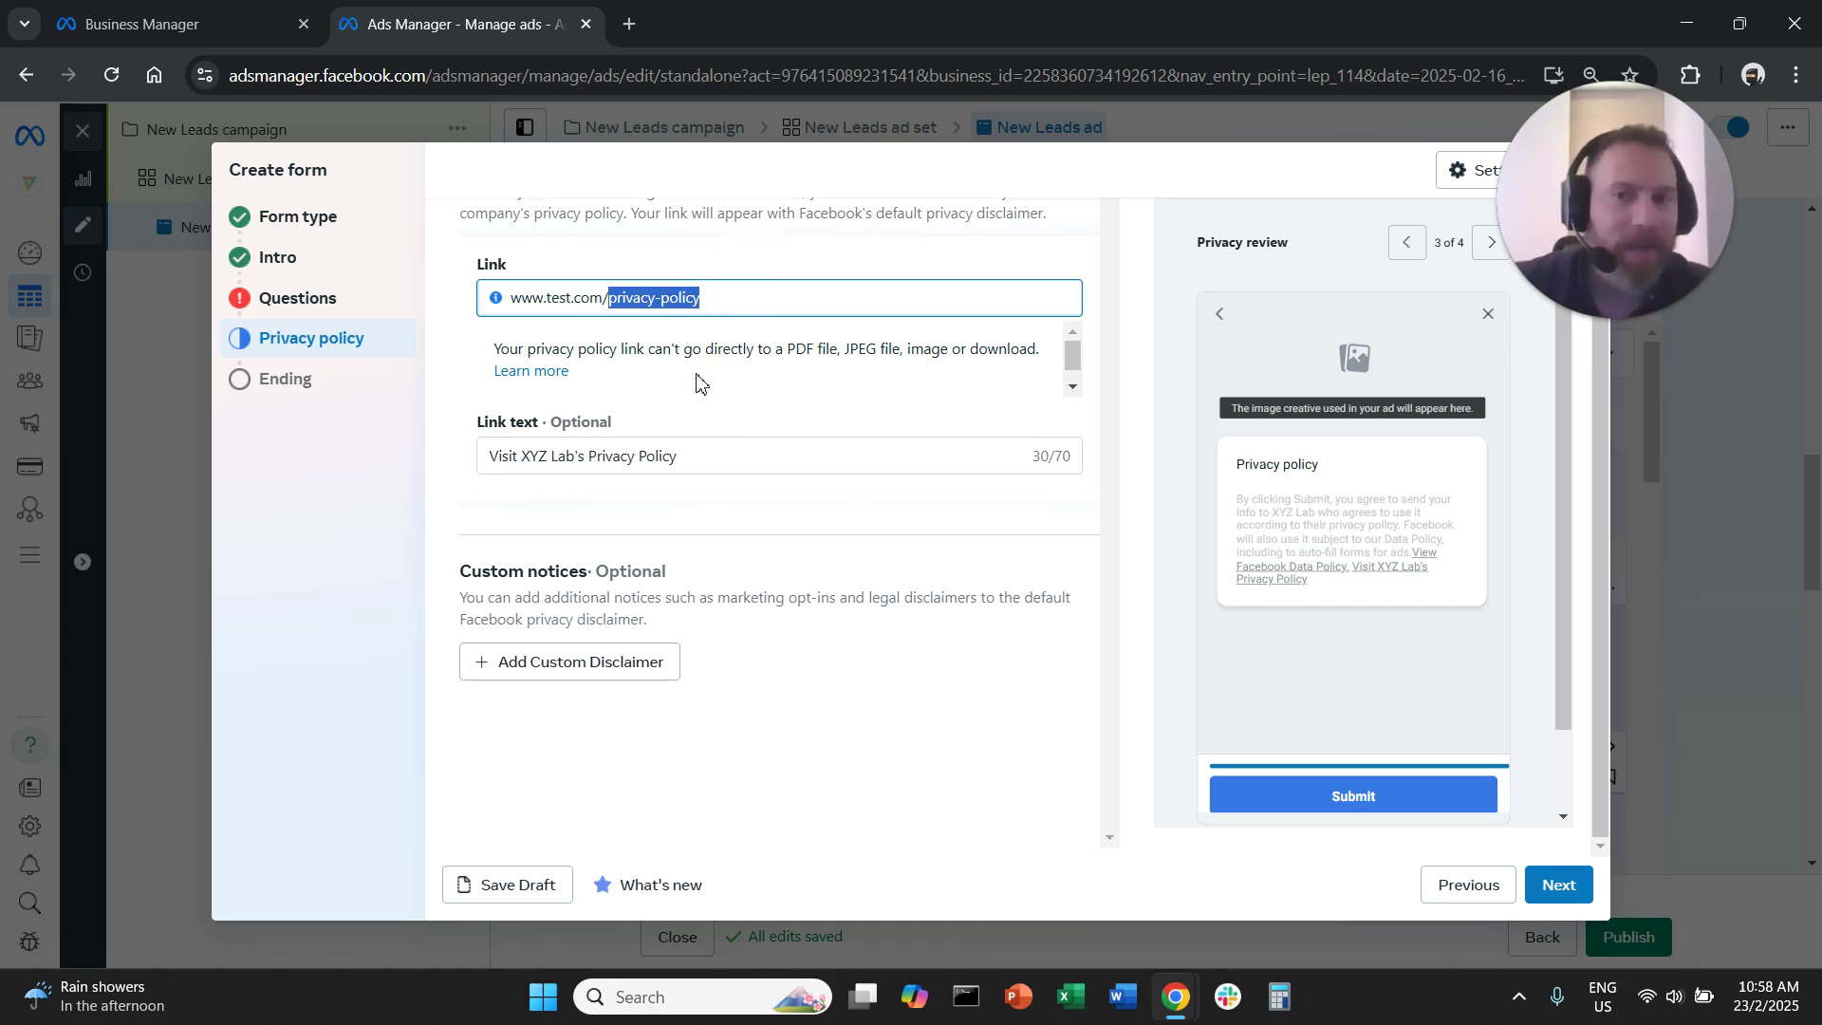
Go to the form's ending and examine the headline and description of the message for leads.
click(321, 385)
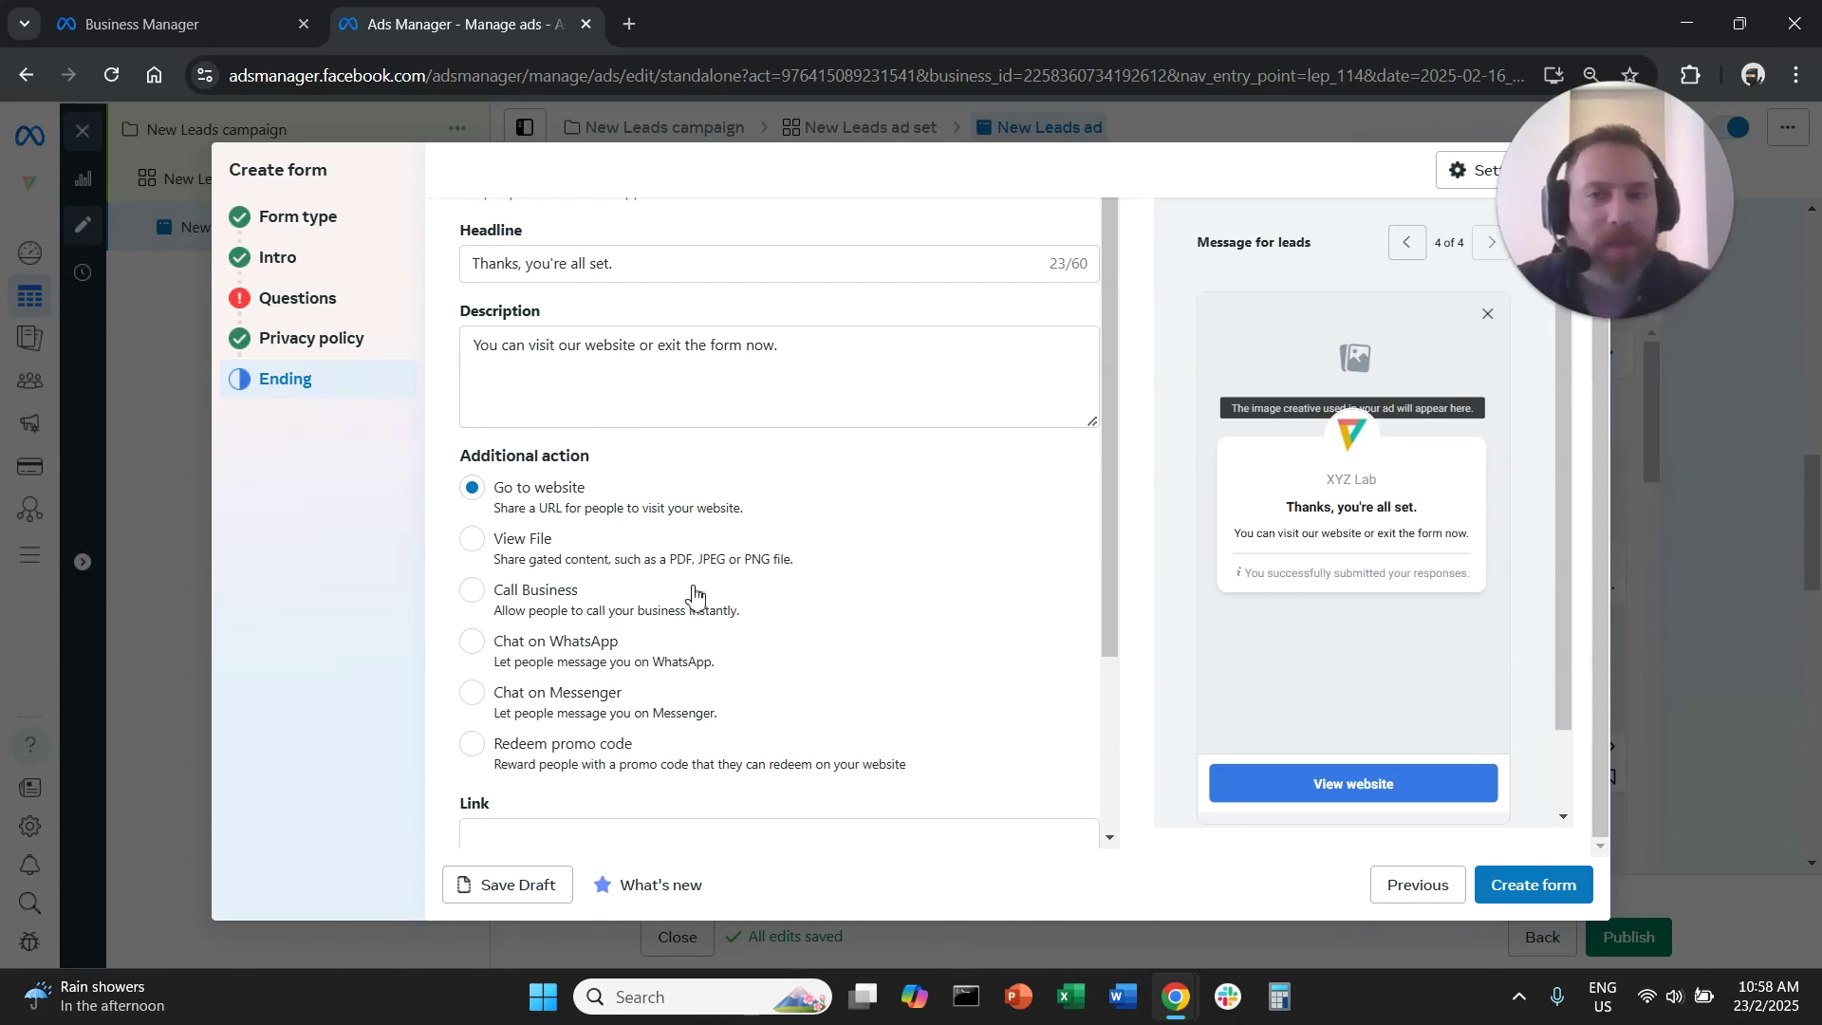
scroll(697, 598, up, 1)
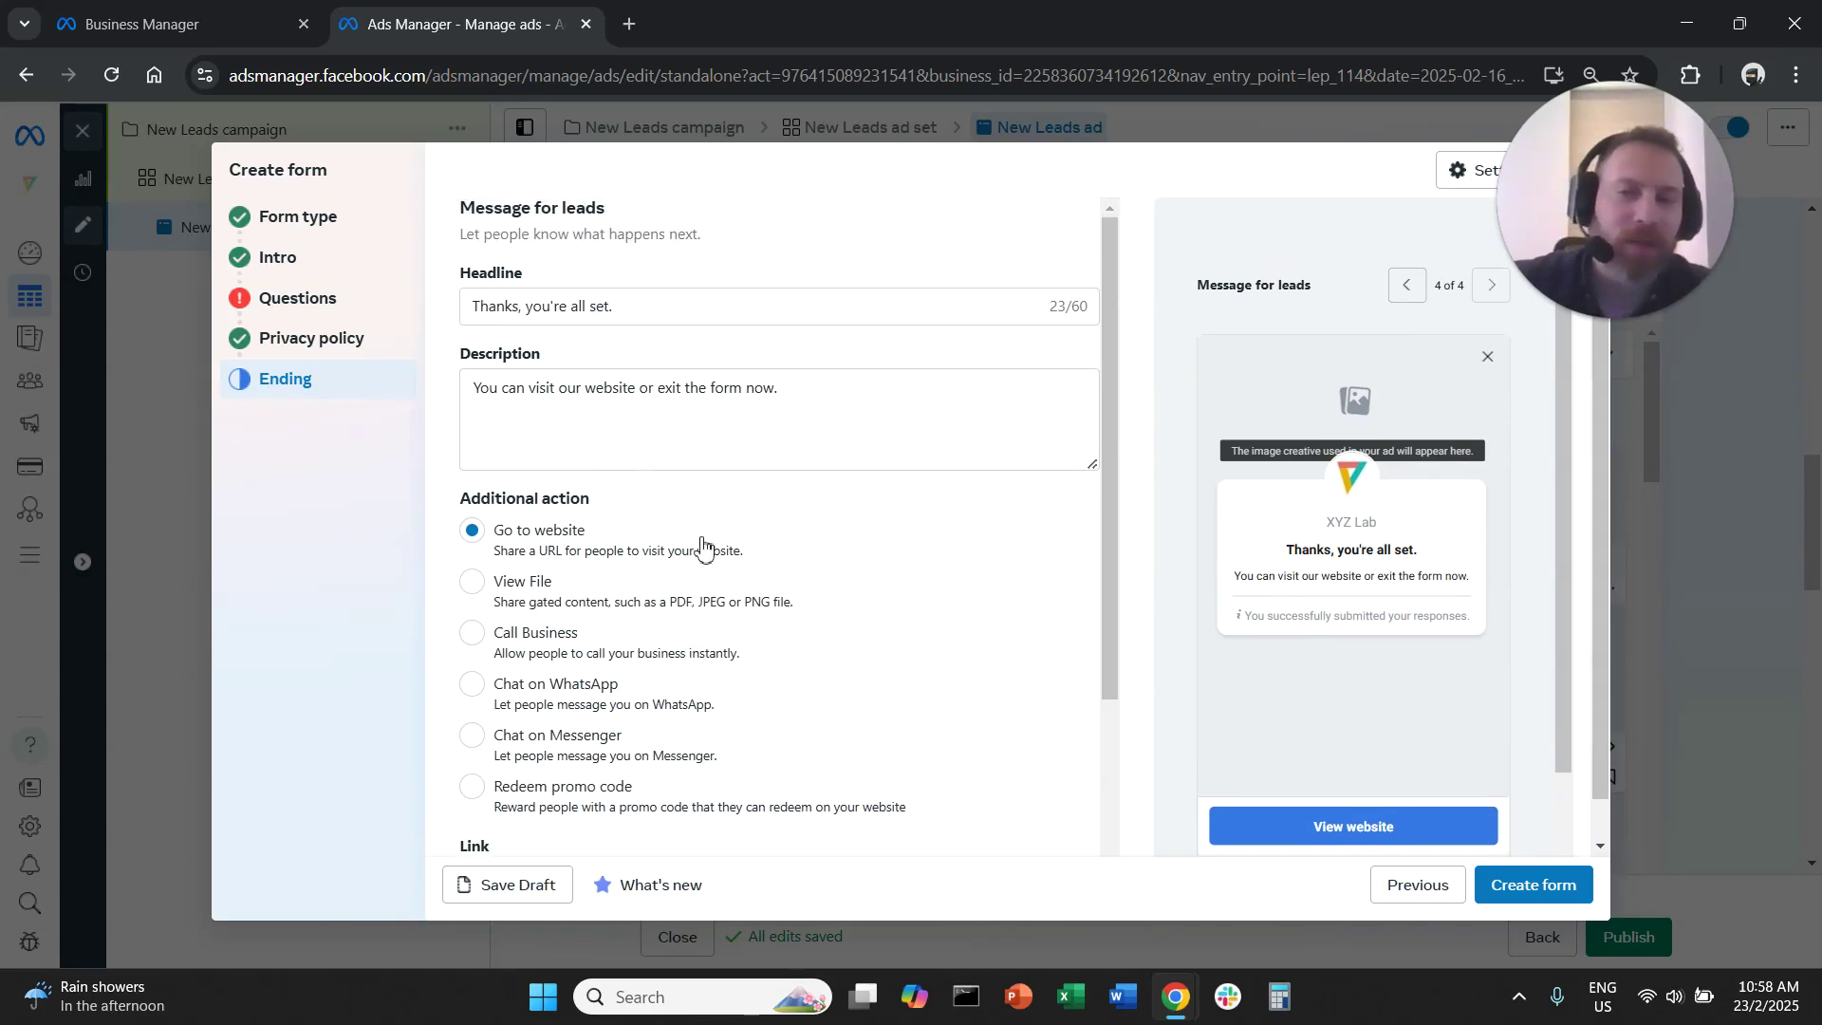
click(669, 315)
drag(486, 307, 639, 301)
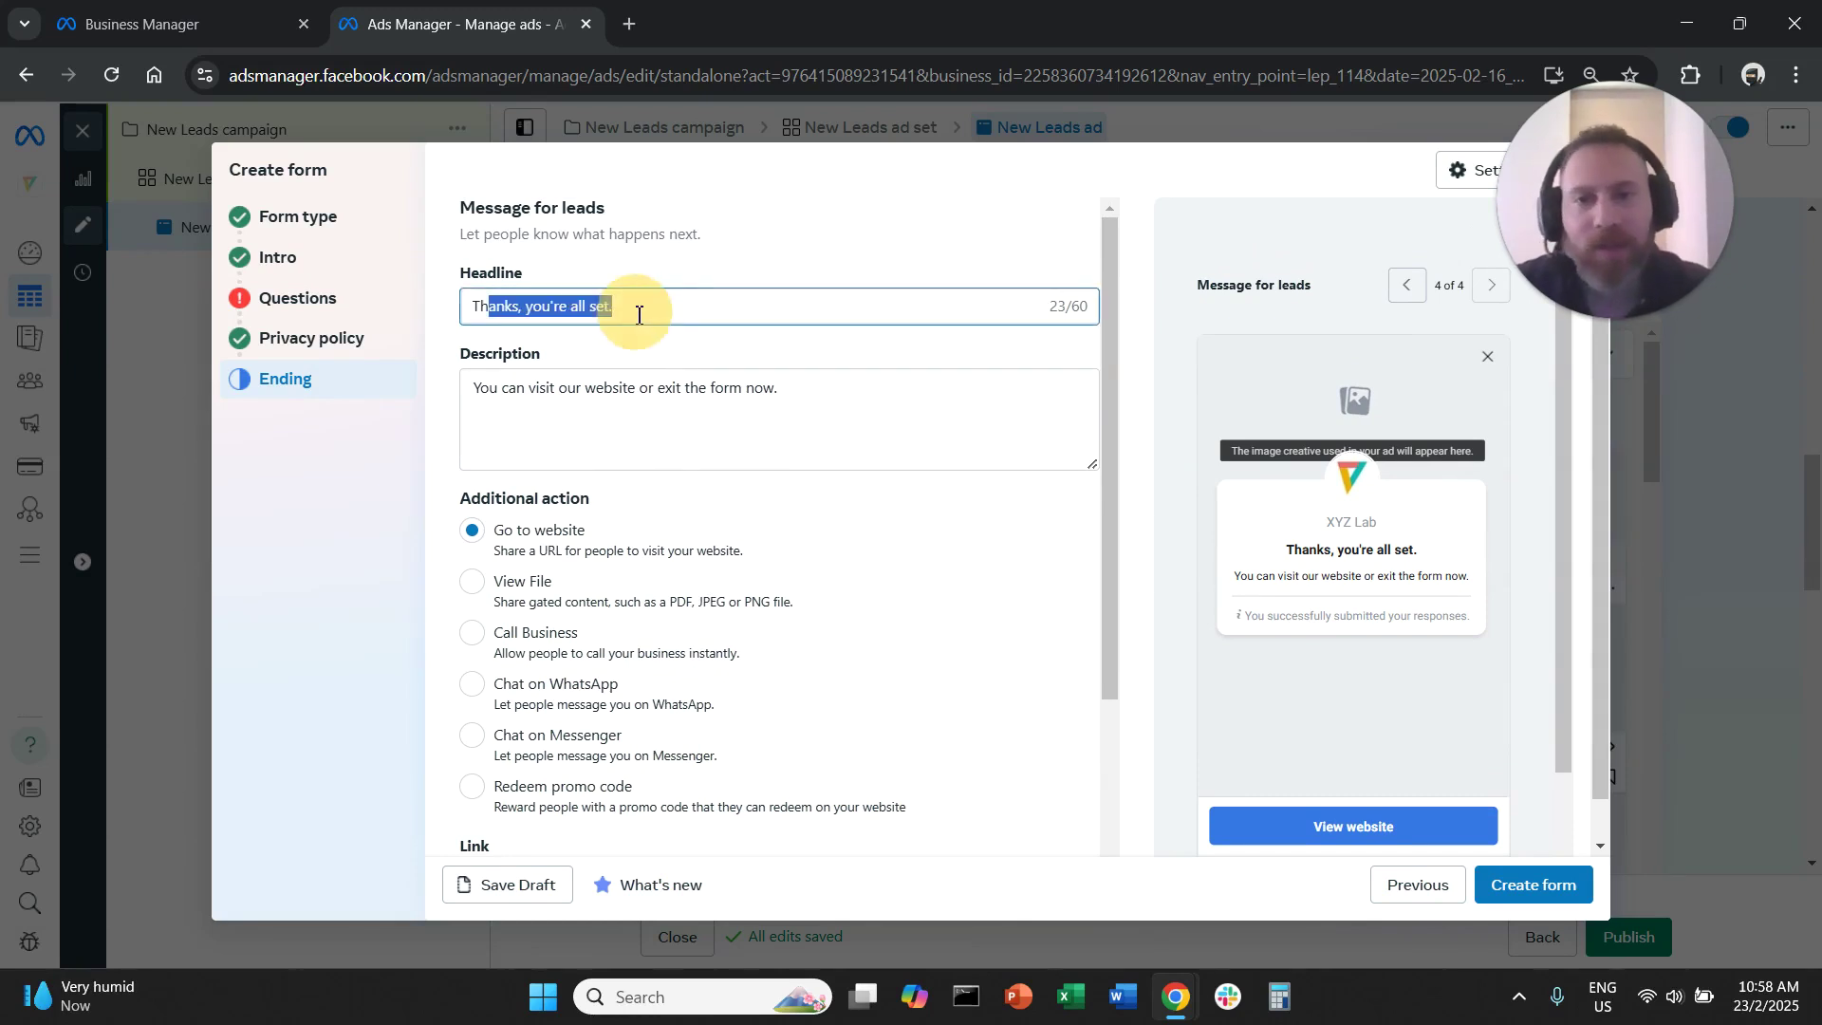
drag(477, 388, 826, 447)
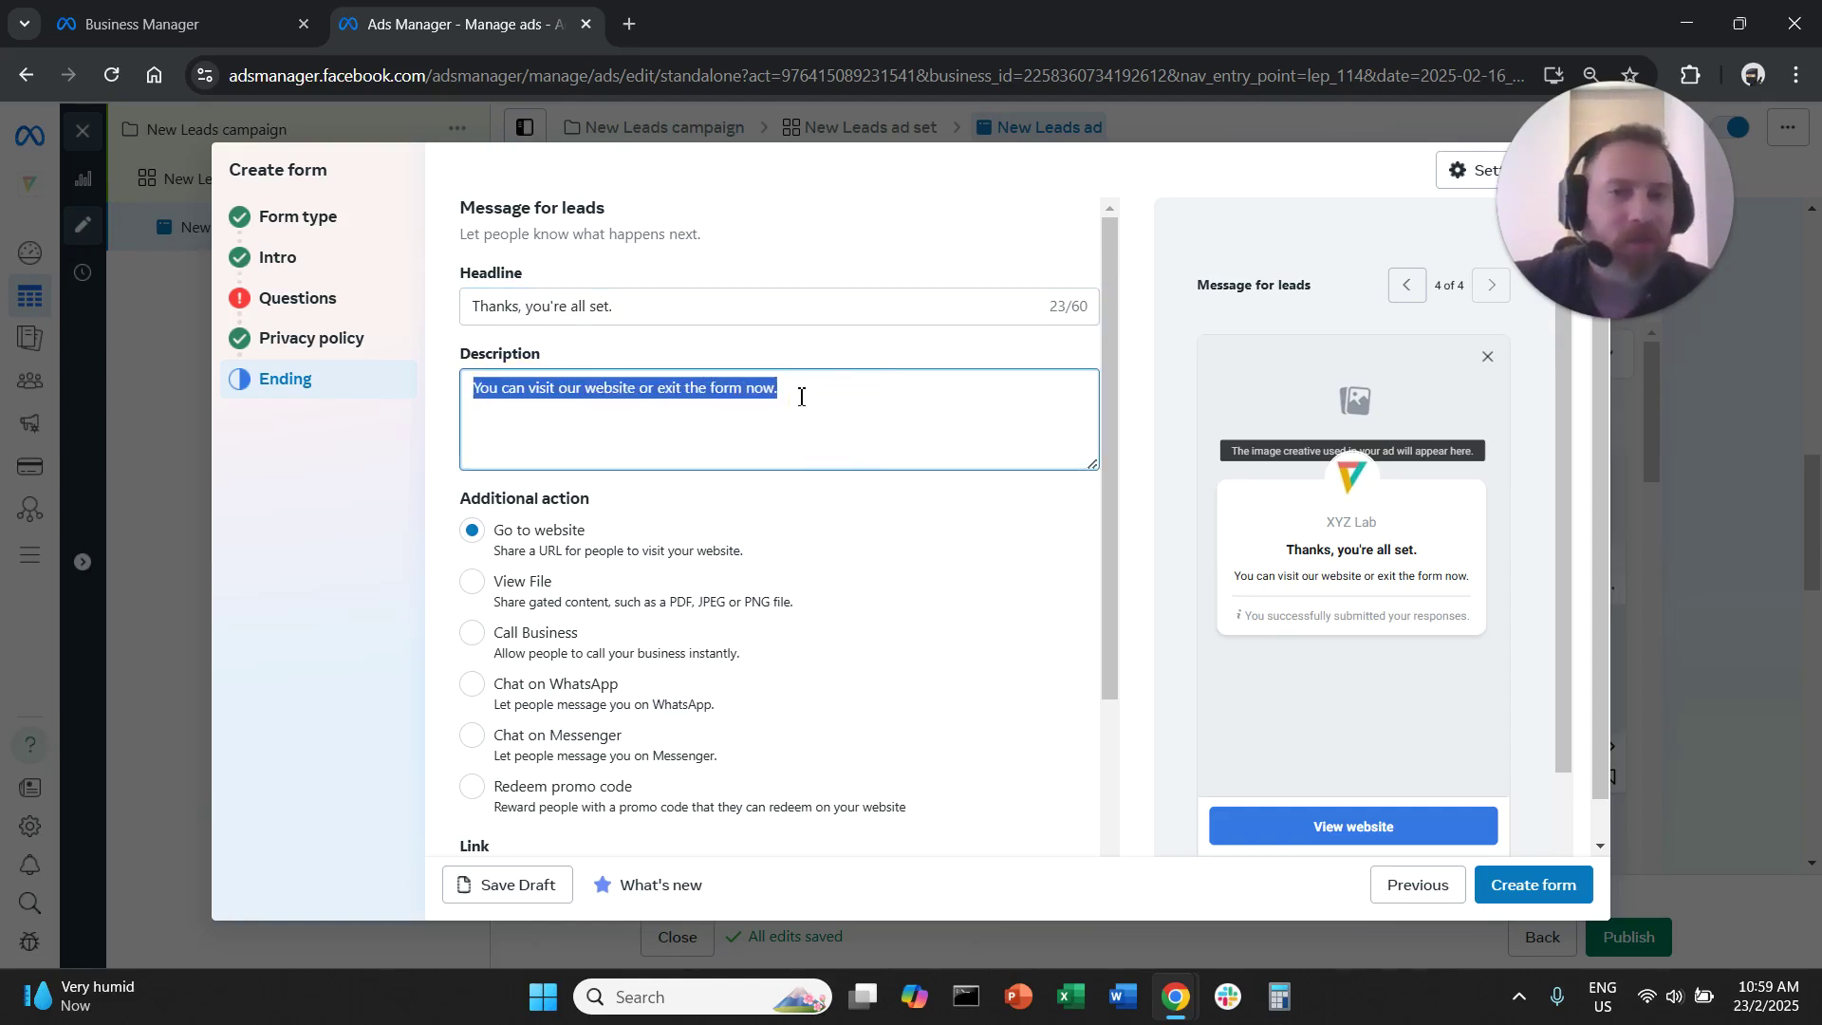
Examine the ending's description, the additional action options and the link field for going to the website.
click(801, 397)
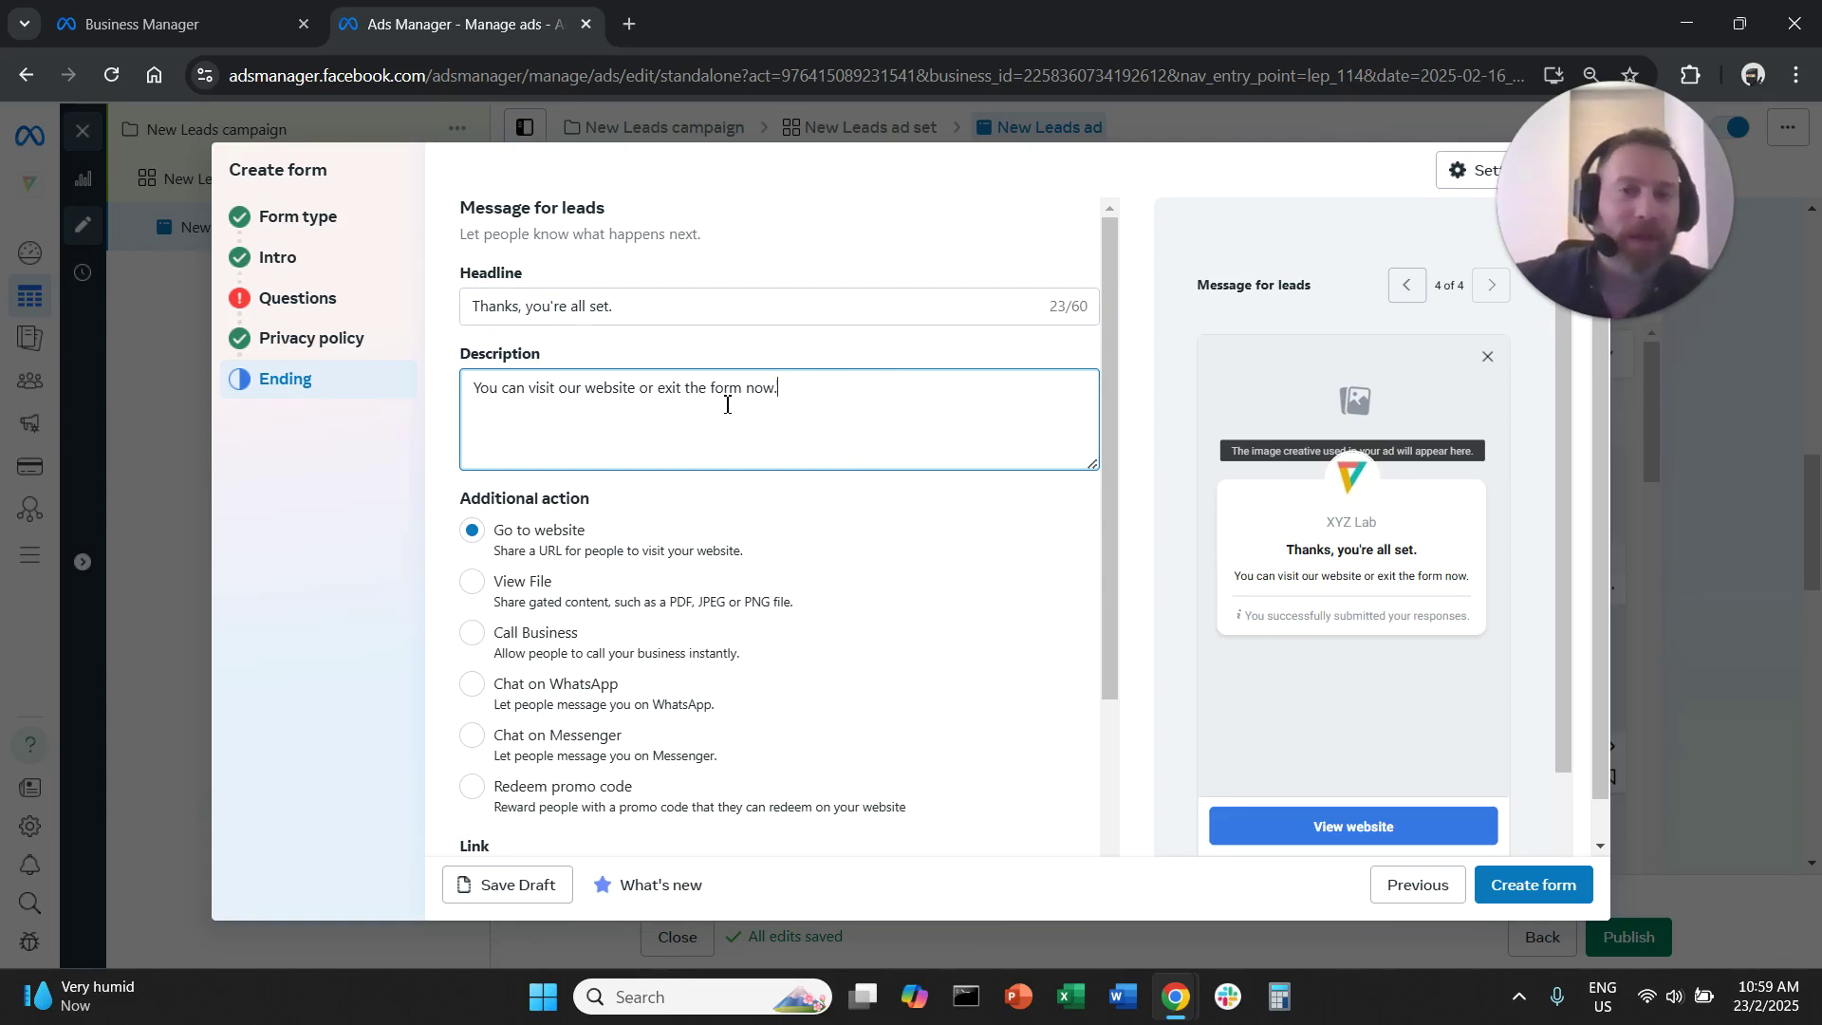
triple_click(690, 388)
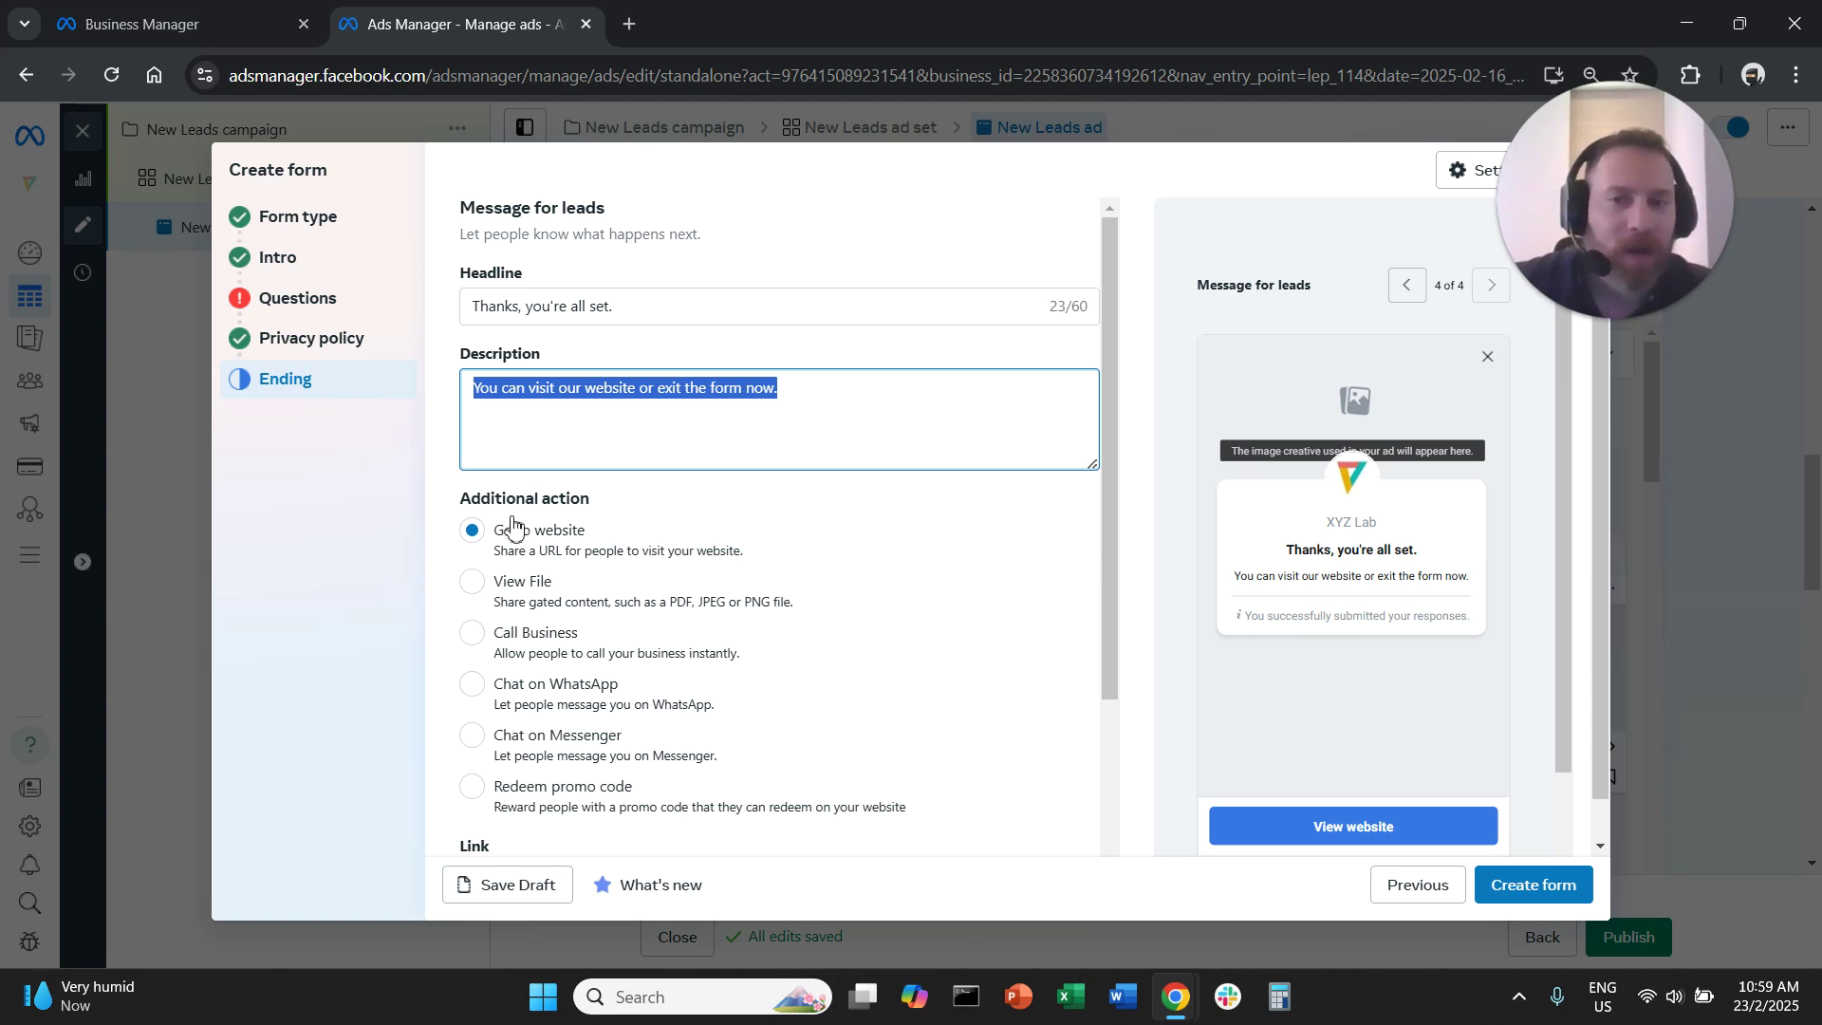
drag(458, 500, 638, 517)
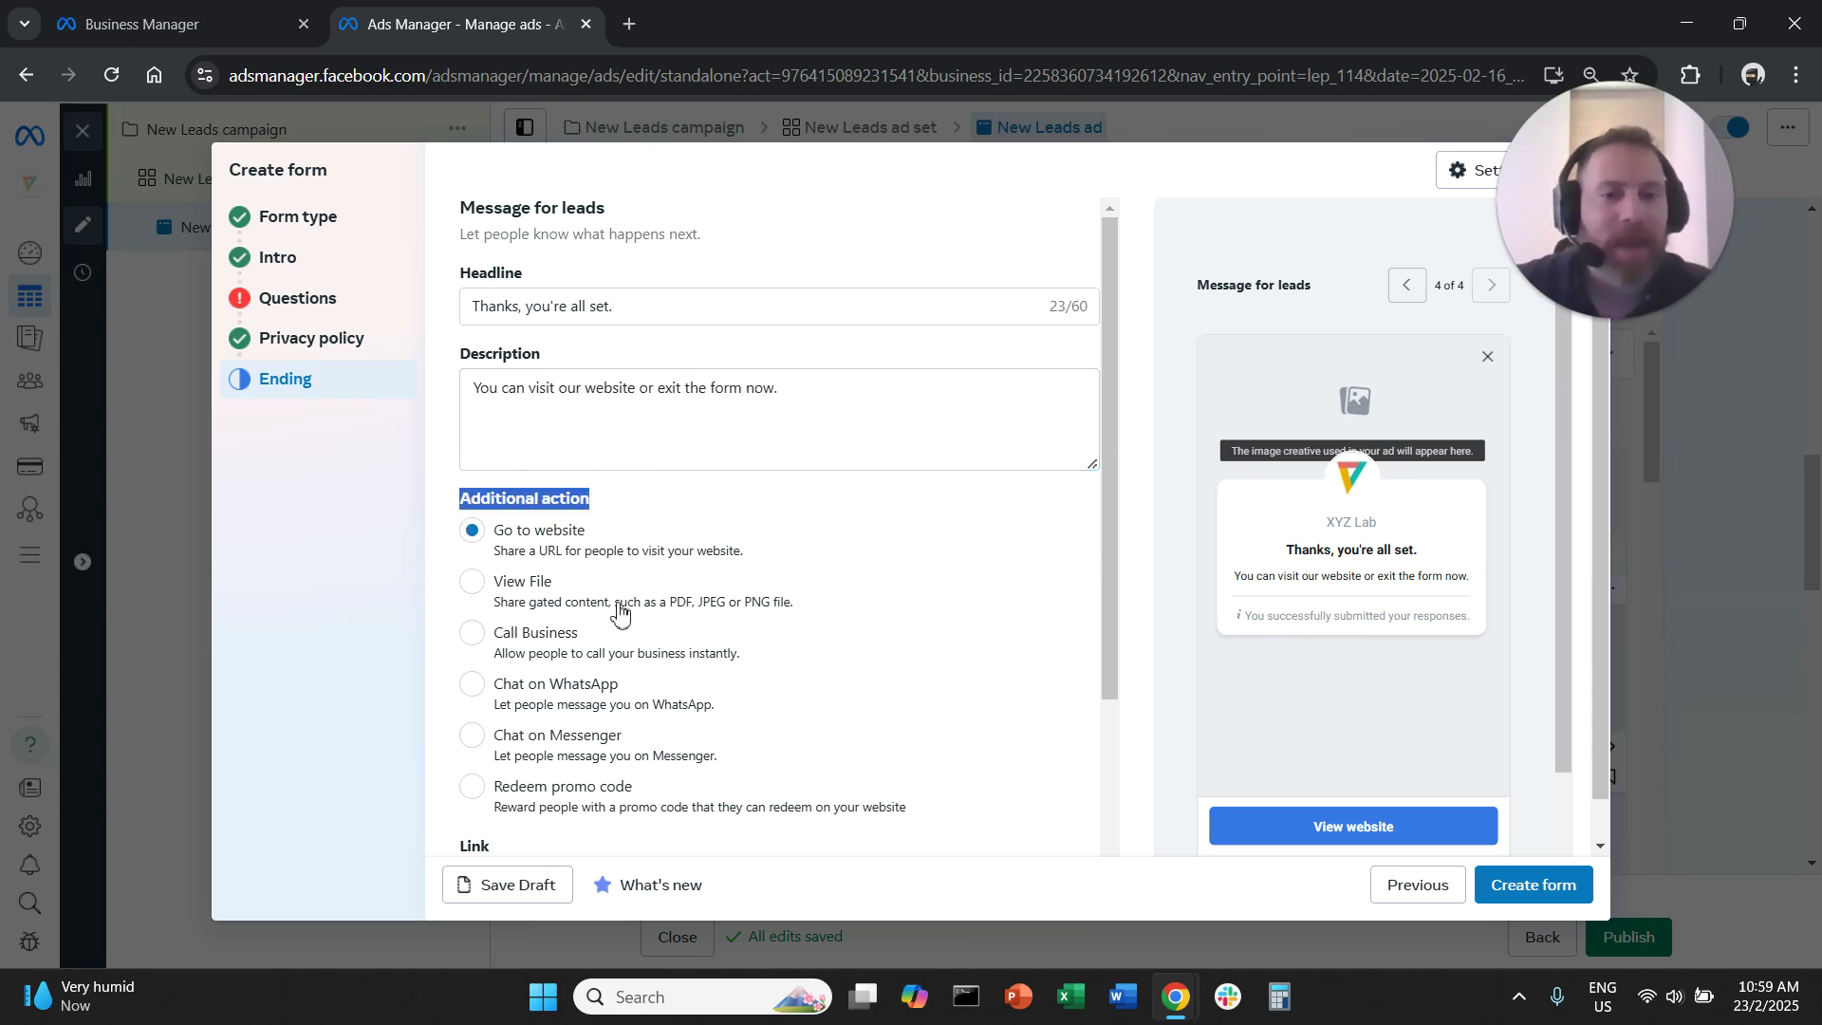
scroll(644, 615, down, 1)
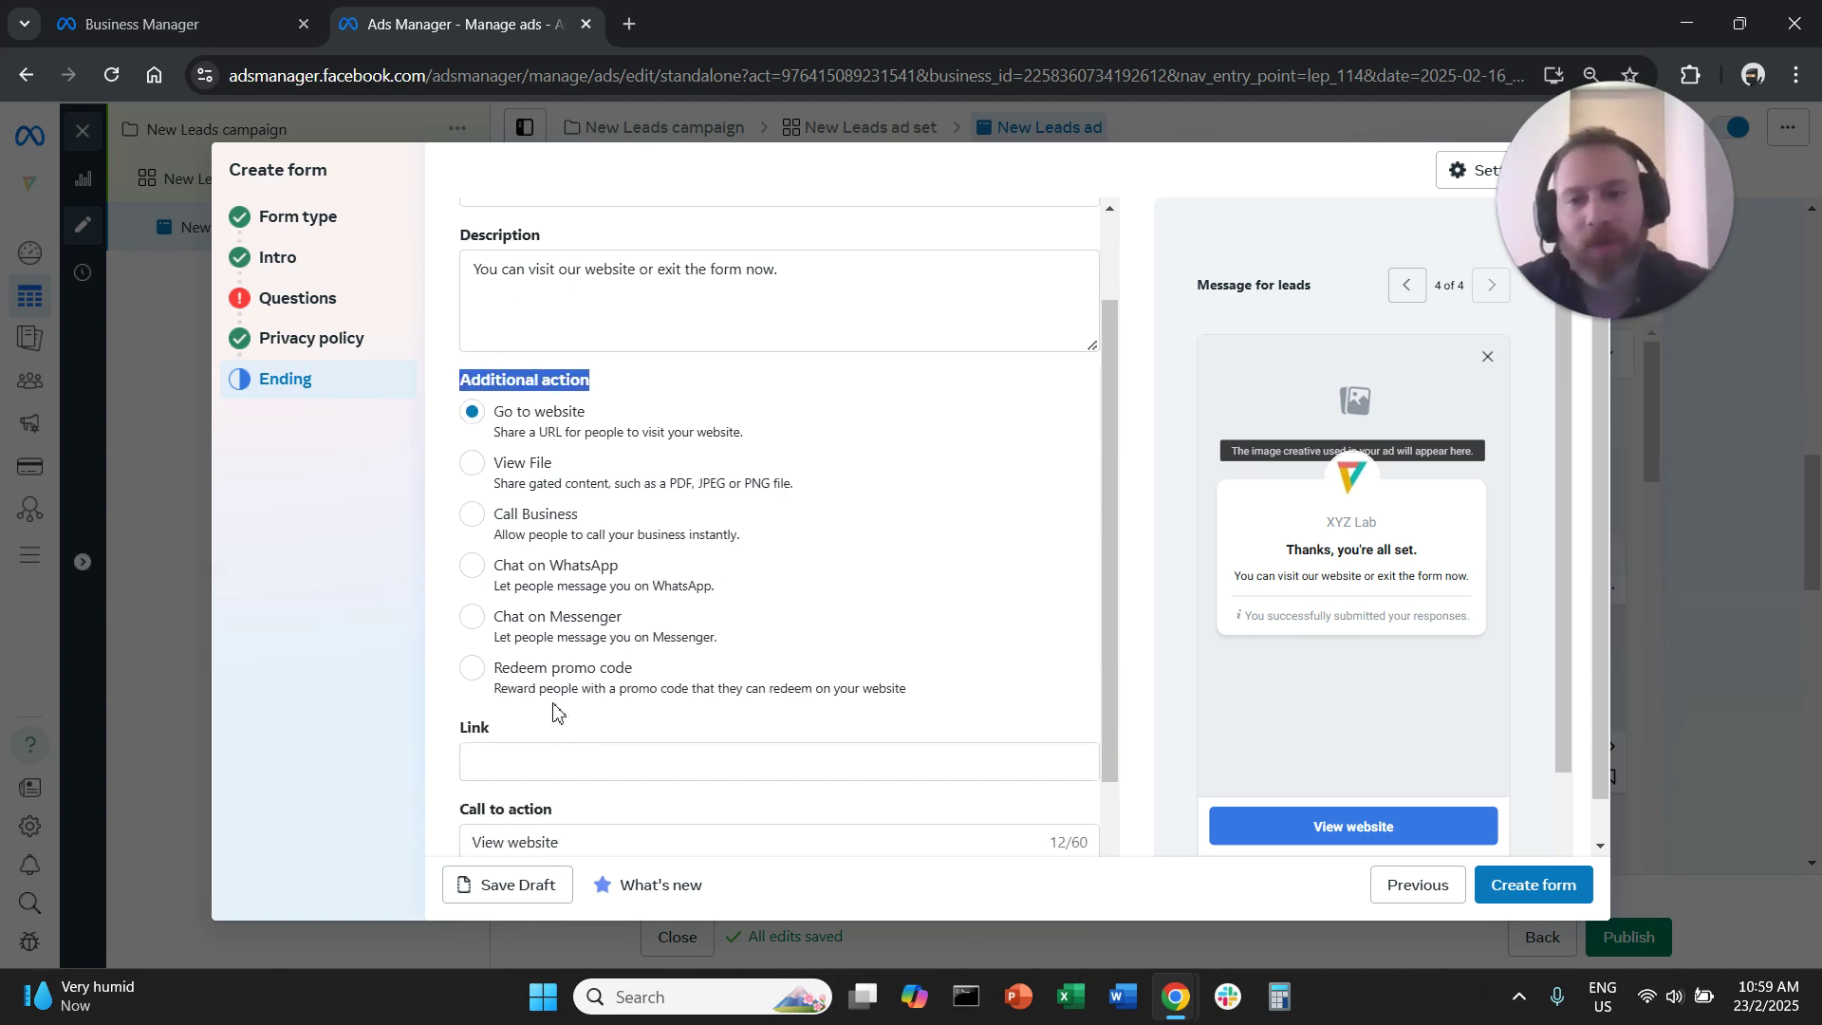
scroll(589, 618, down, 1)
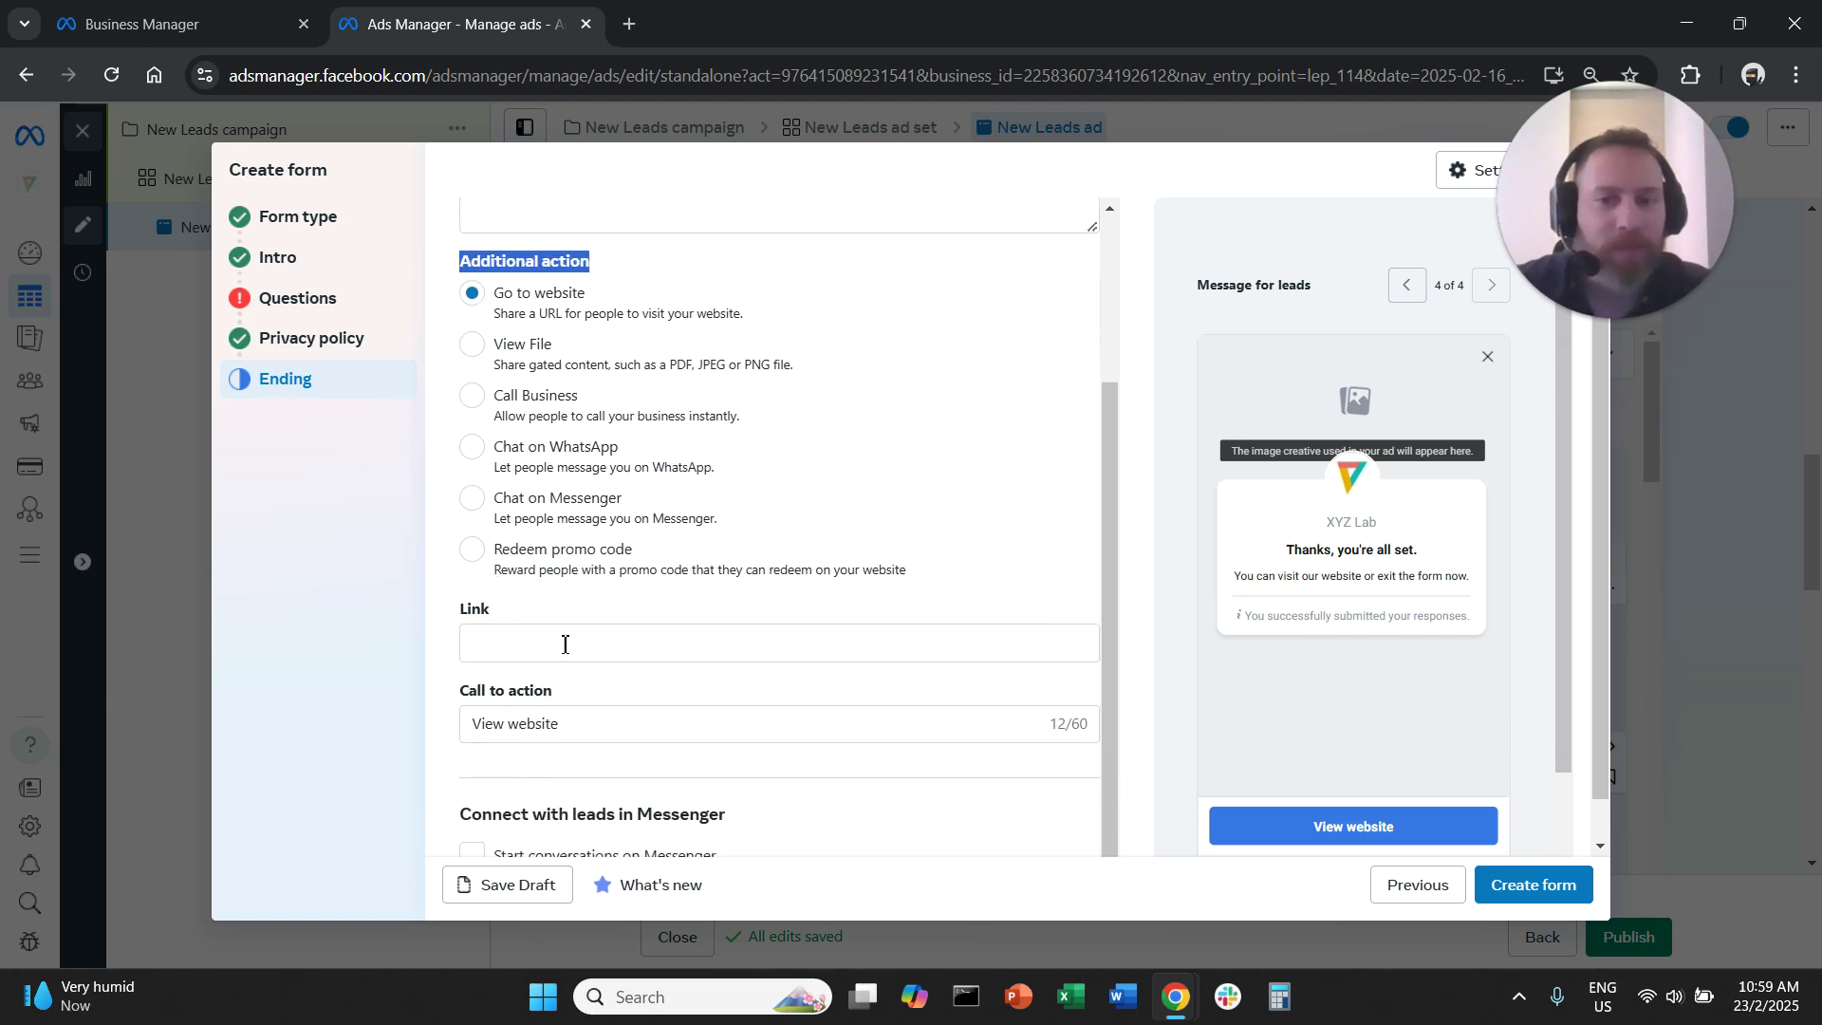
click(566, 641)
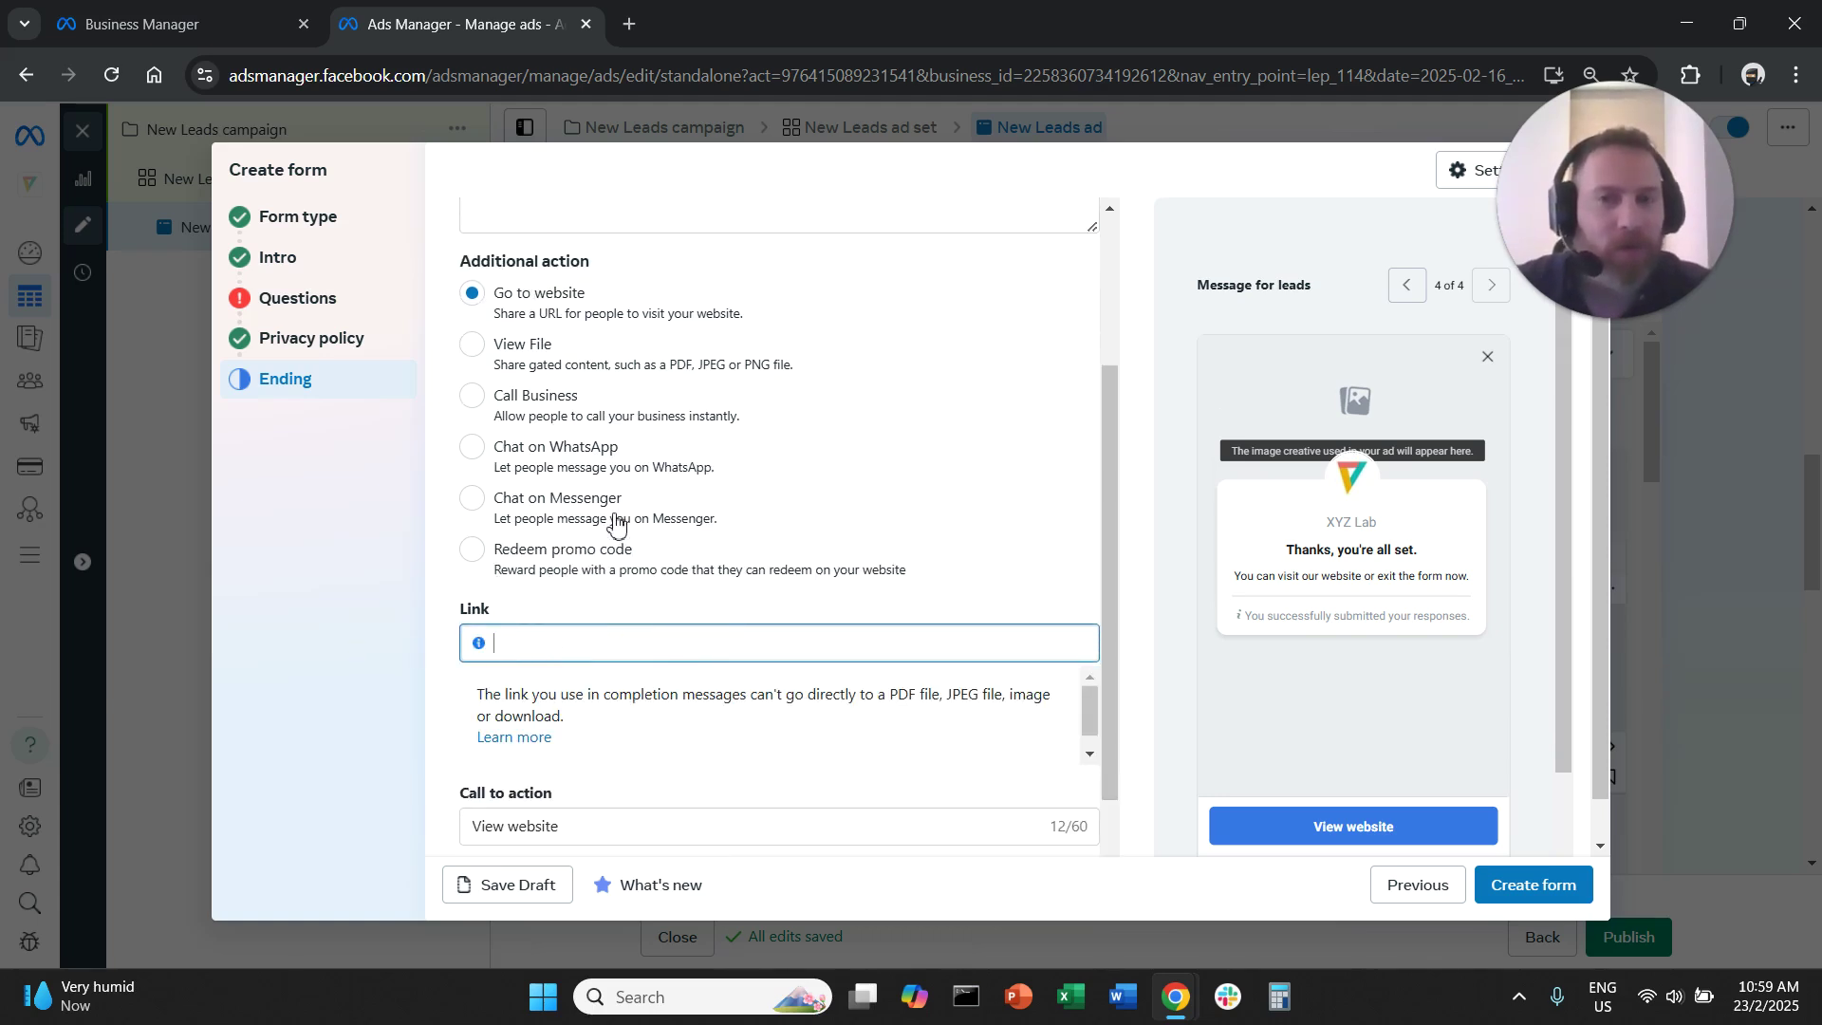
Set the ending's additional action to View File and examine its media, call to action and form preview.
click(567, 349)
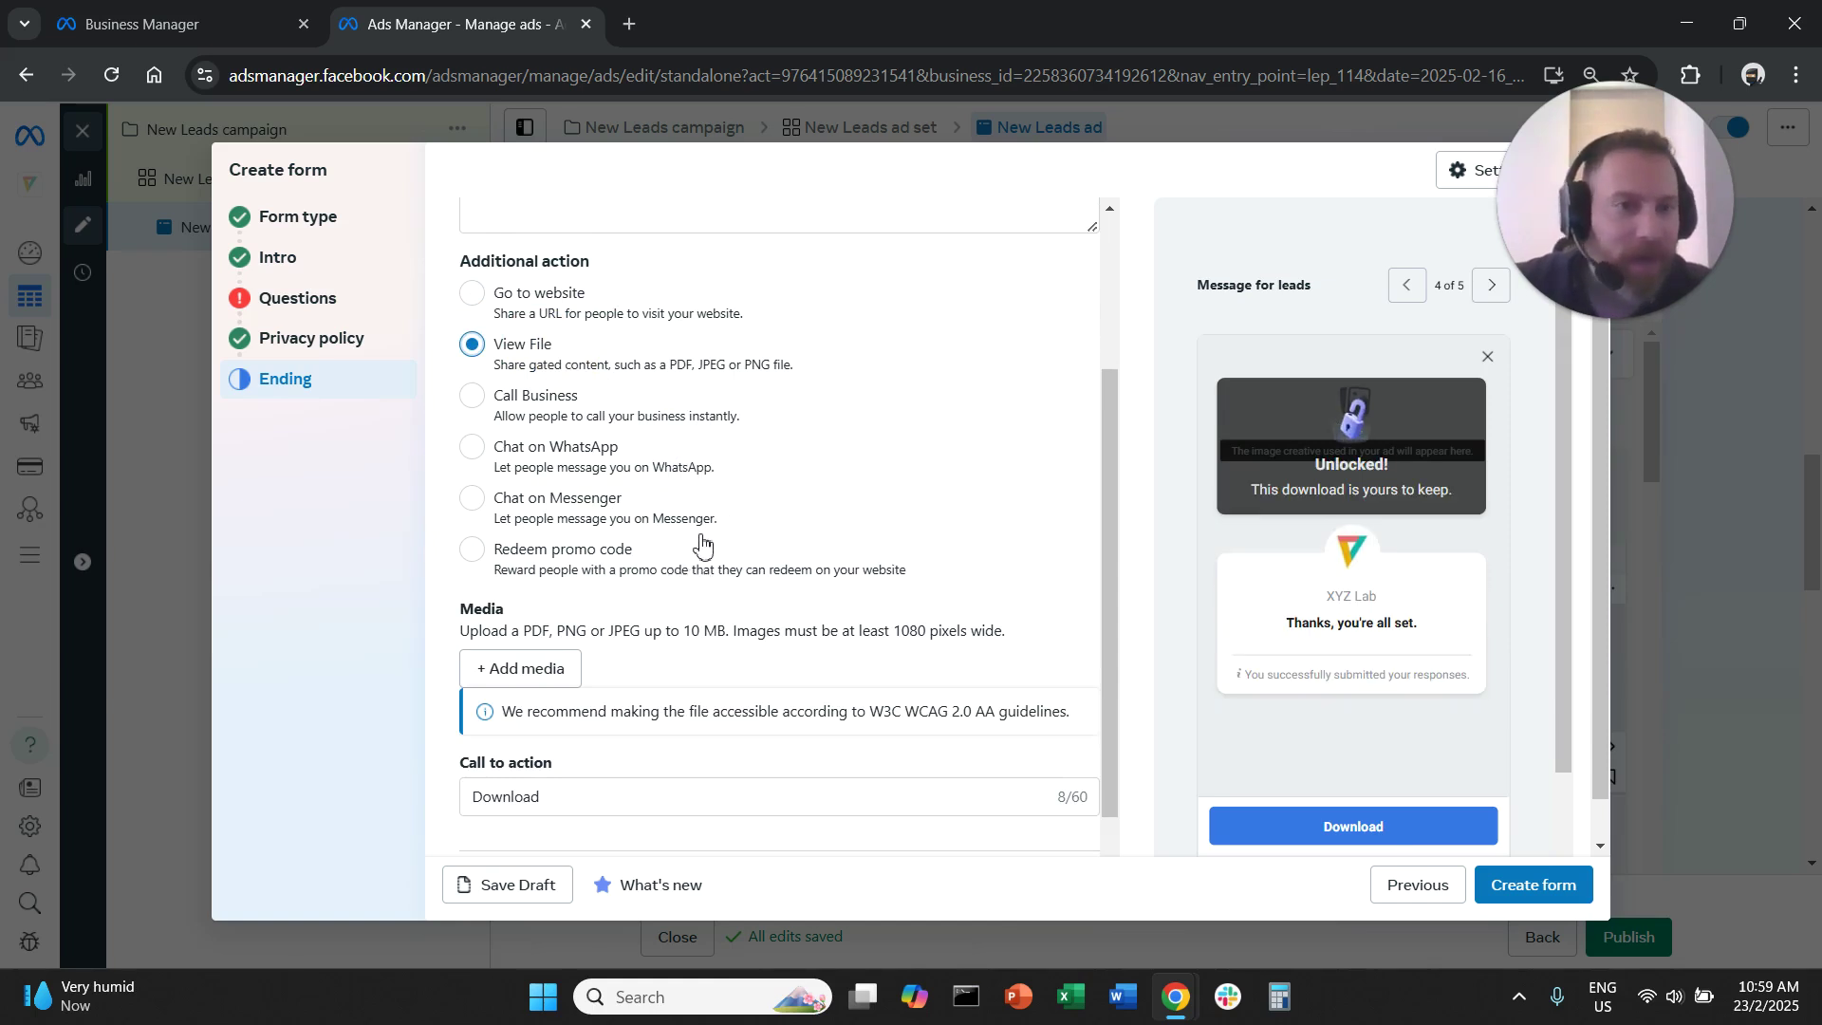
scroll(702, 539, down, 1)
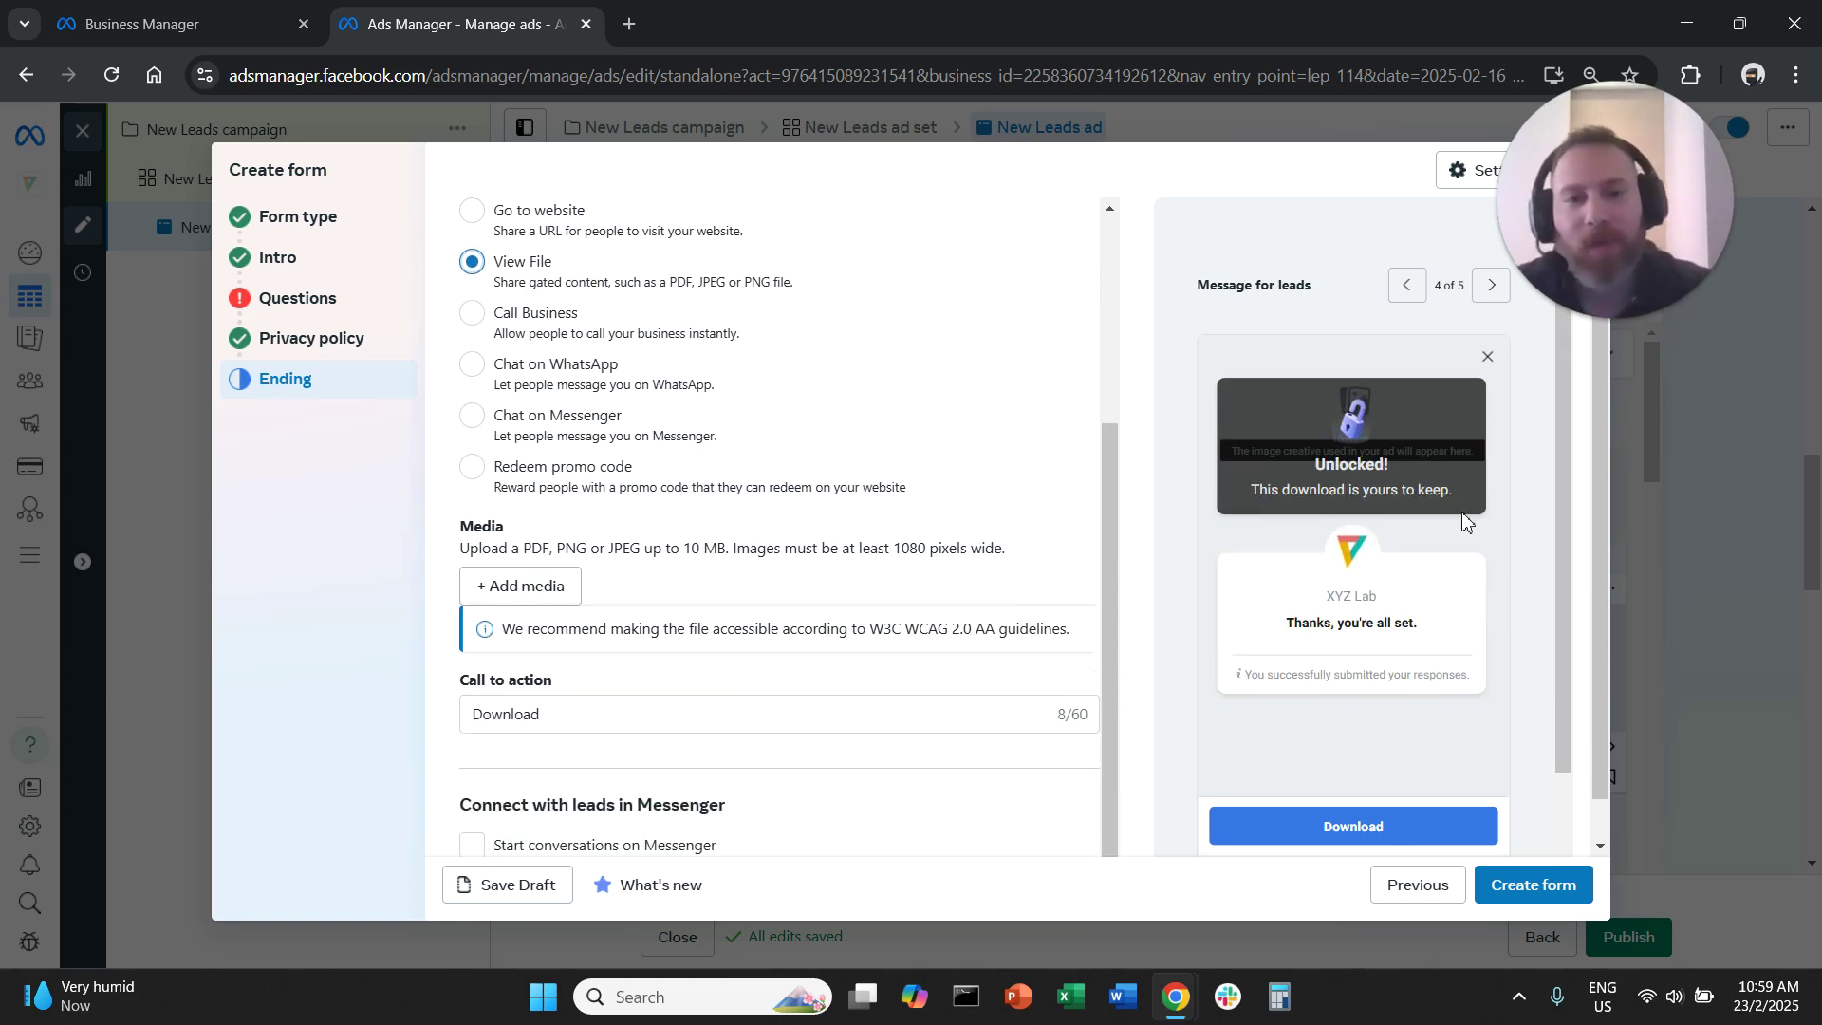
scroll(916, 556, down, 1)
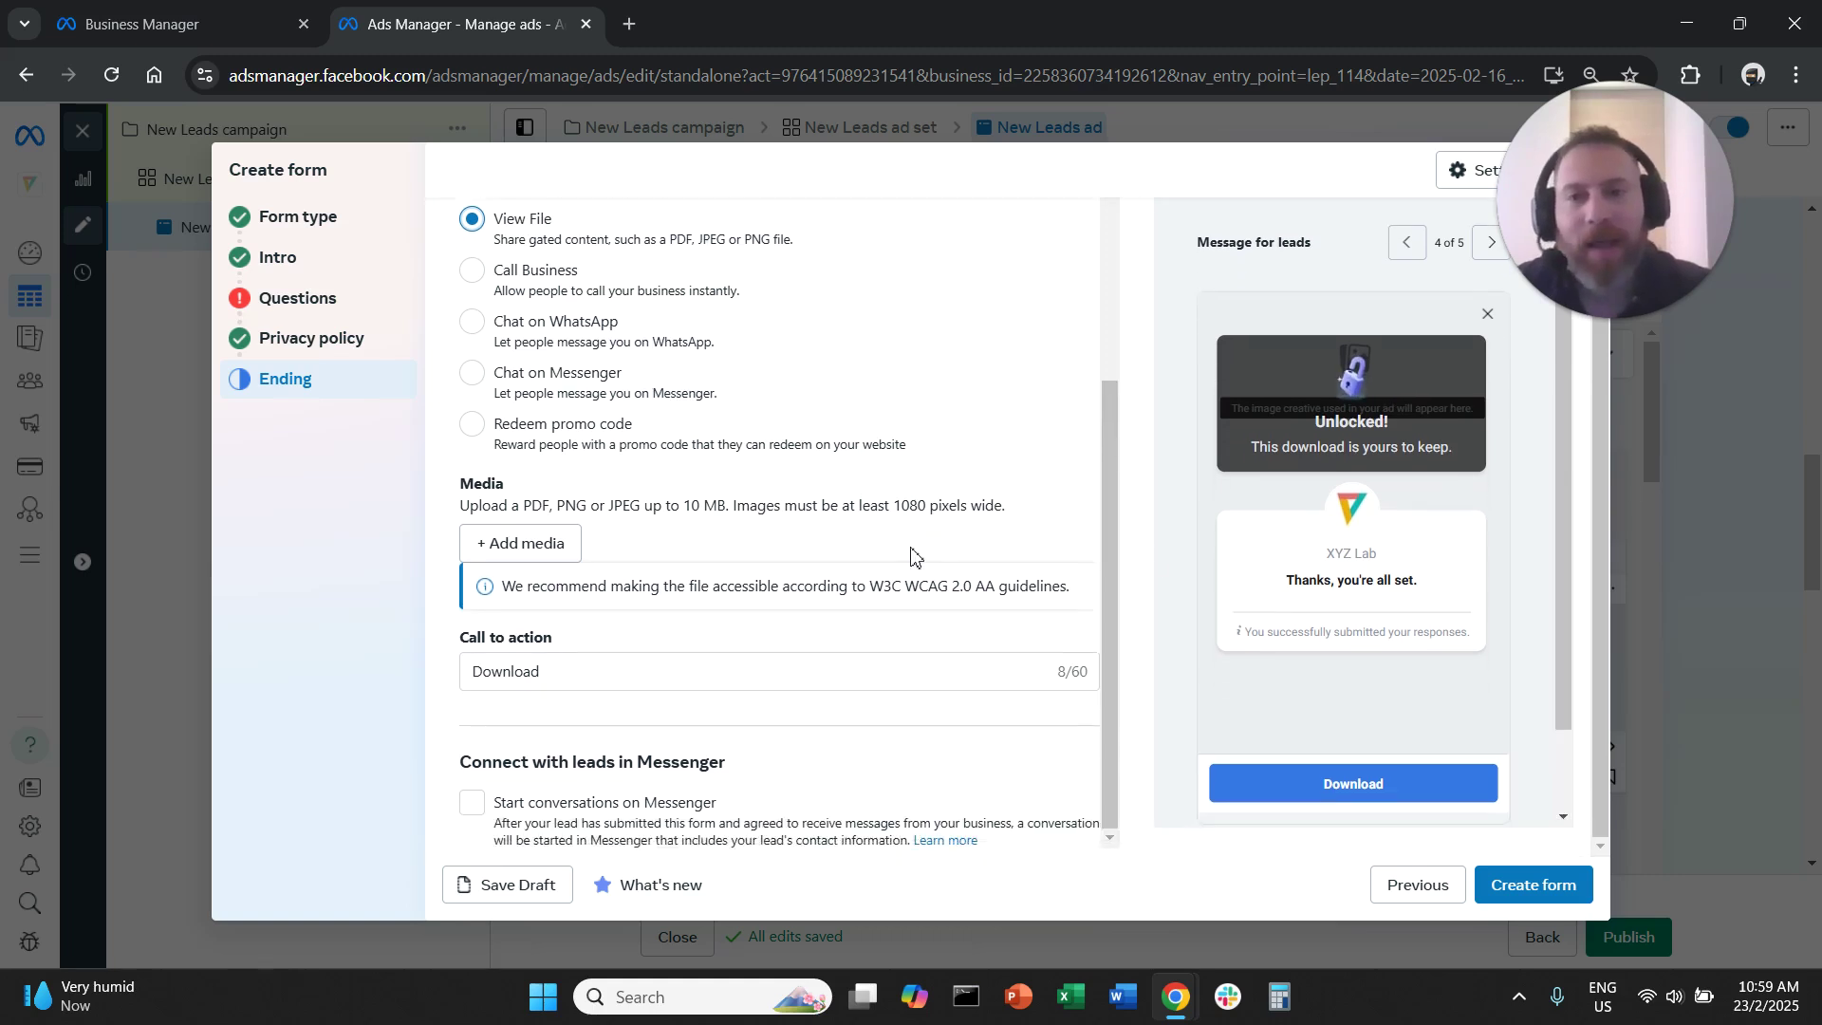
scroll(644, 520, up, 1)
Try Chat on WhatsApp as the ending's additional action, and switch it to Redeem promo code.
click(553, 393)
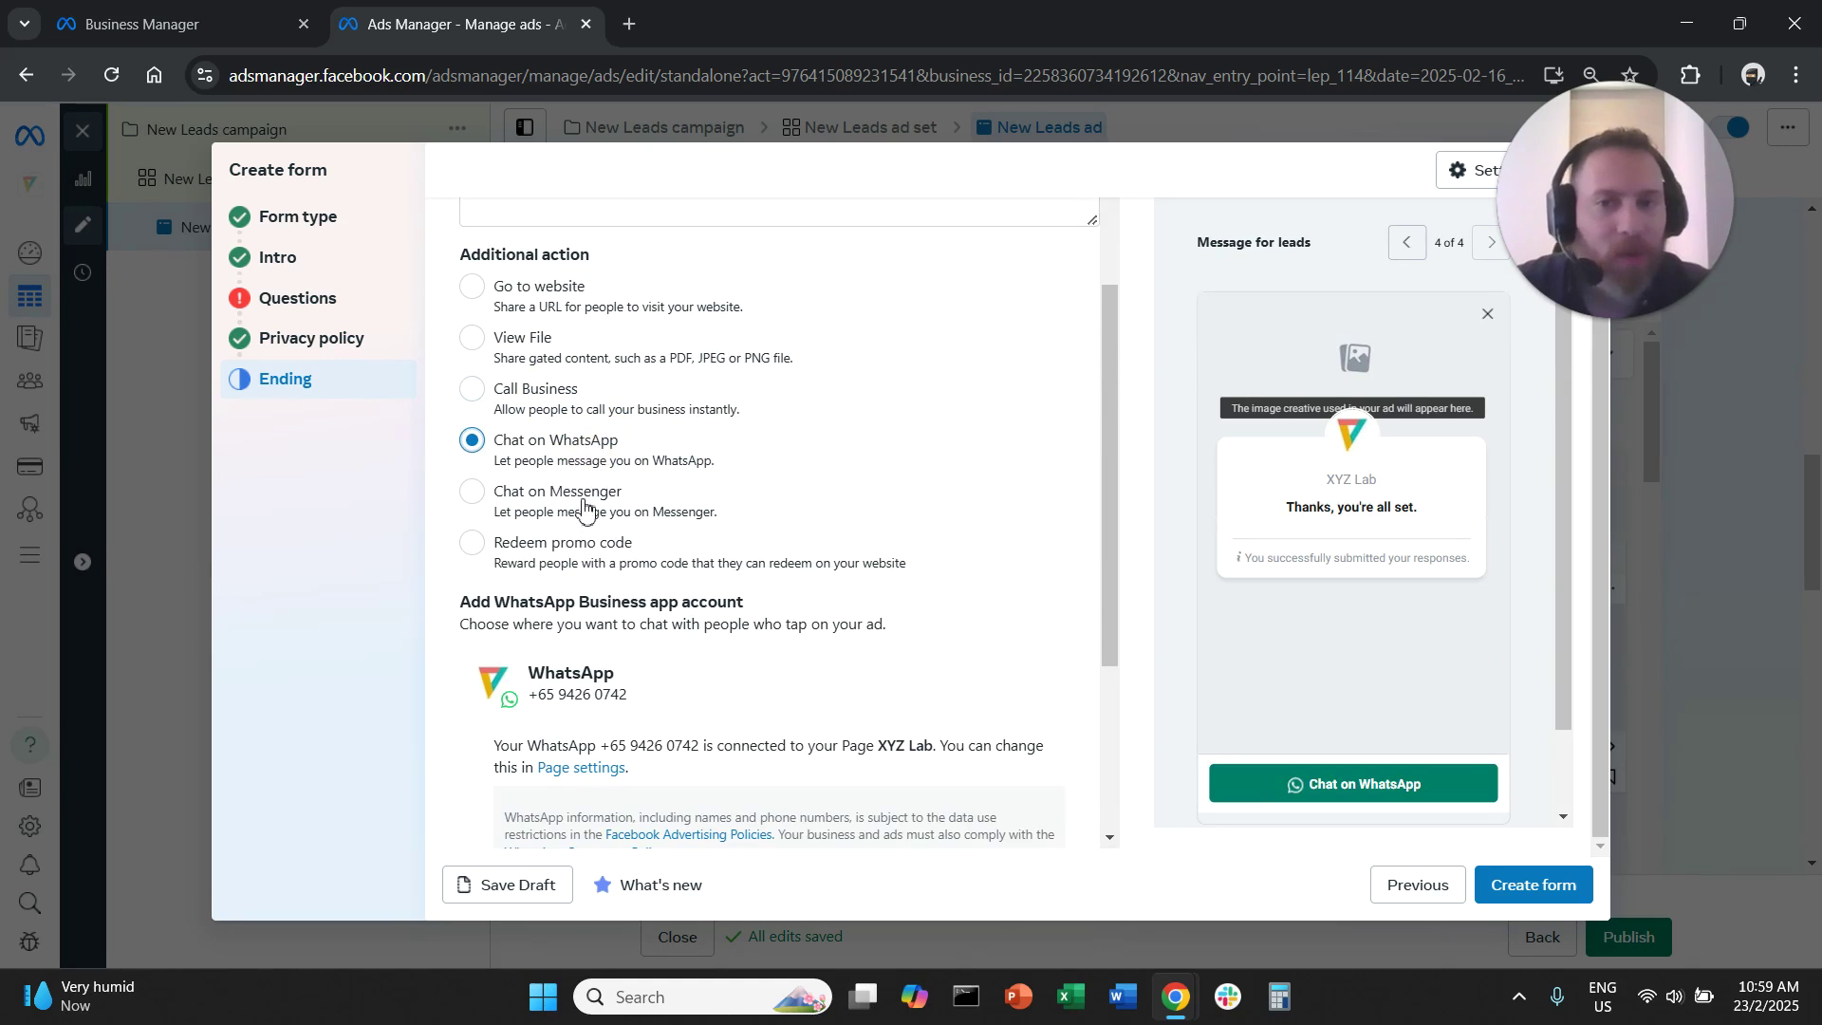
click(582, 540)
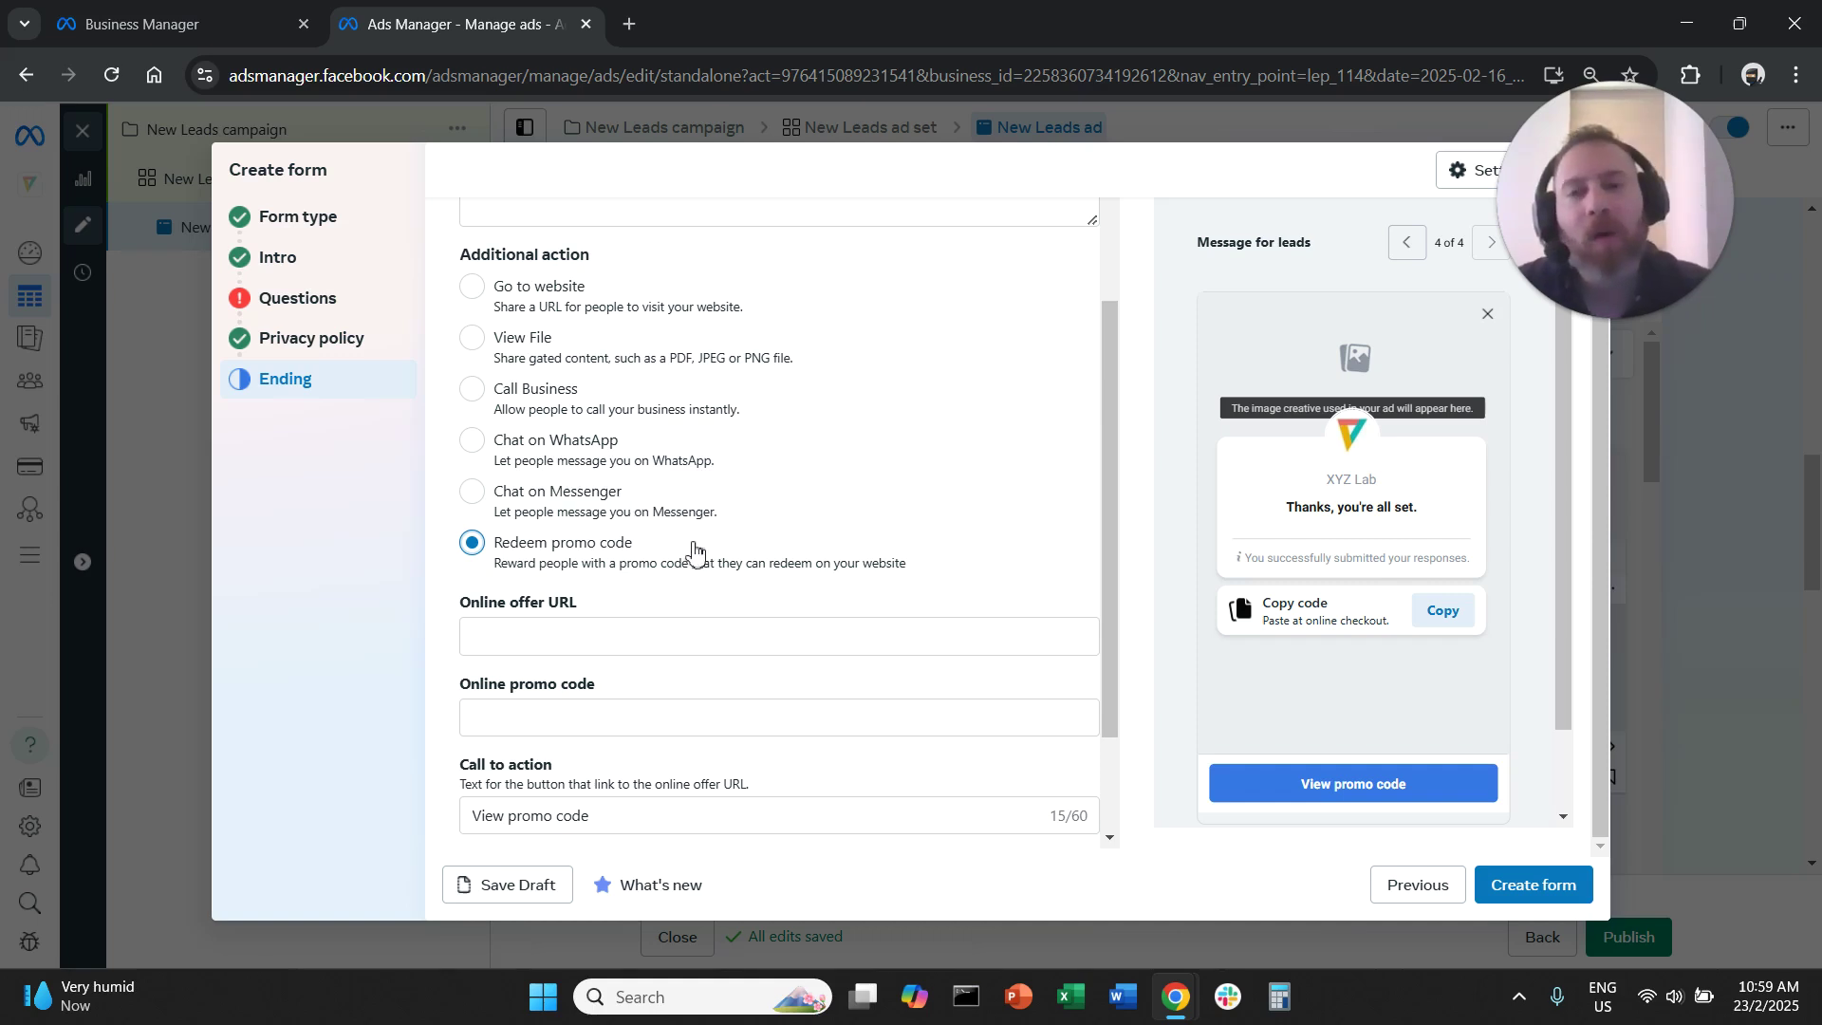
scroll(701, 570, up, 2)
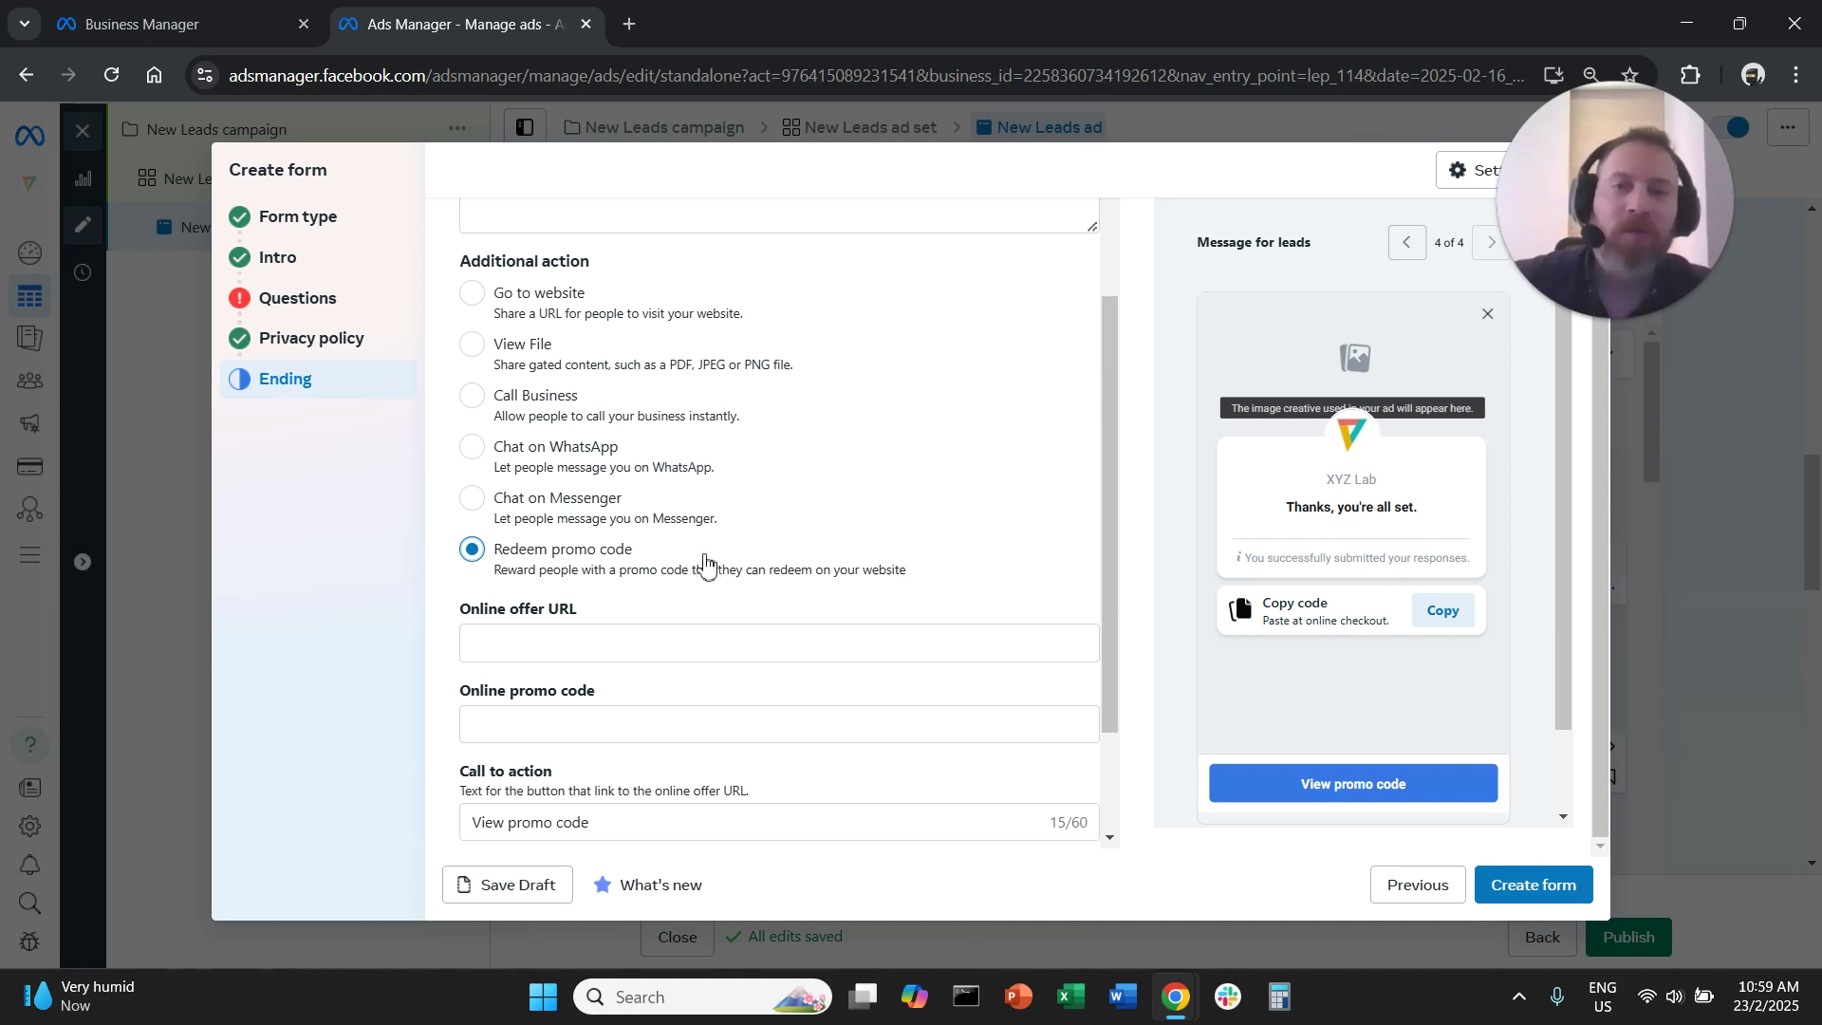
scroll(705, 567, up, 1)
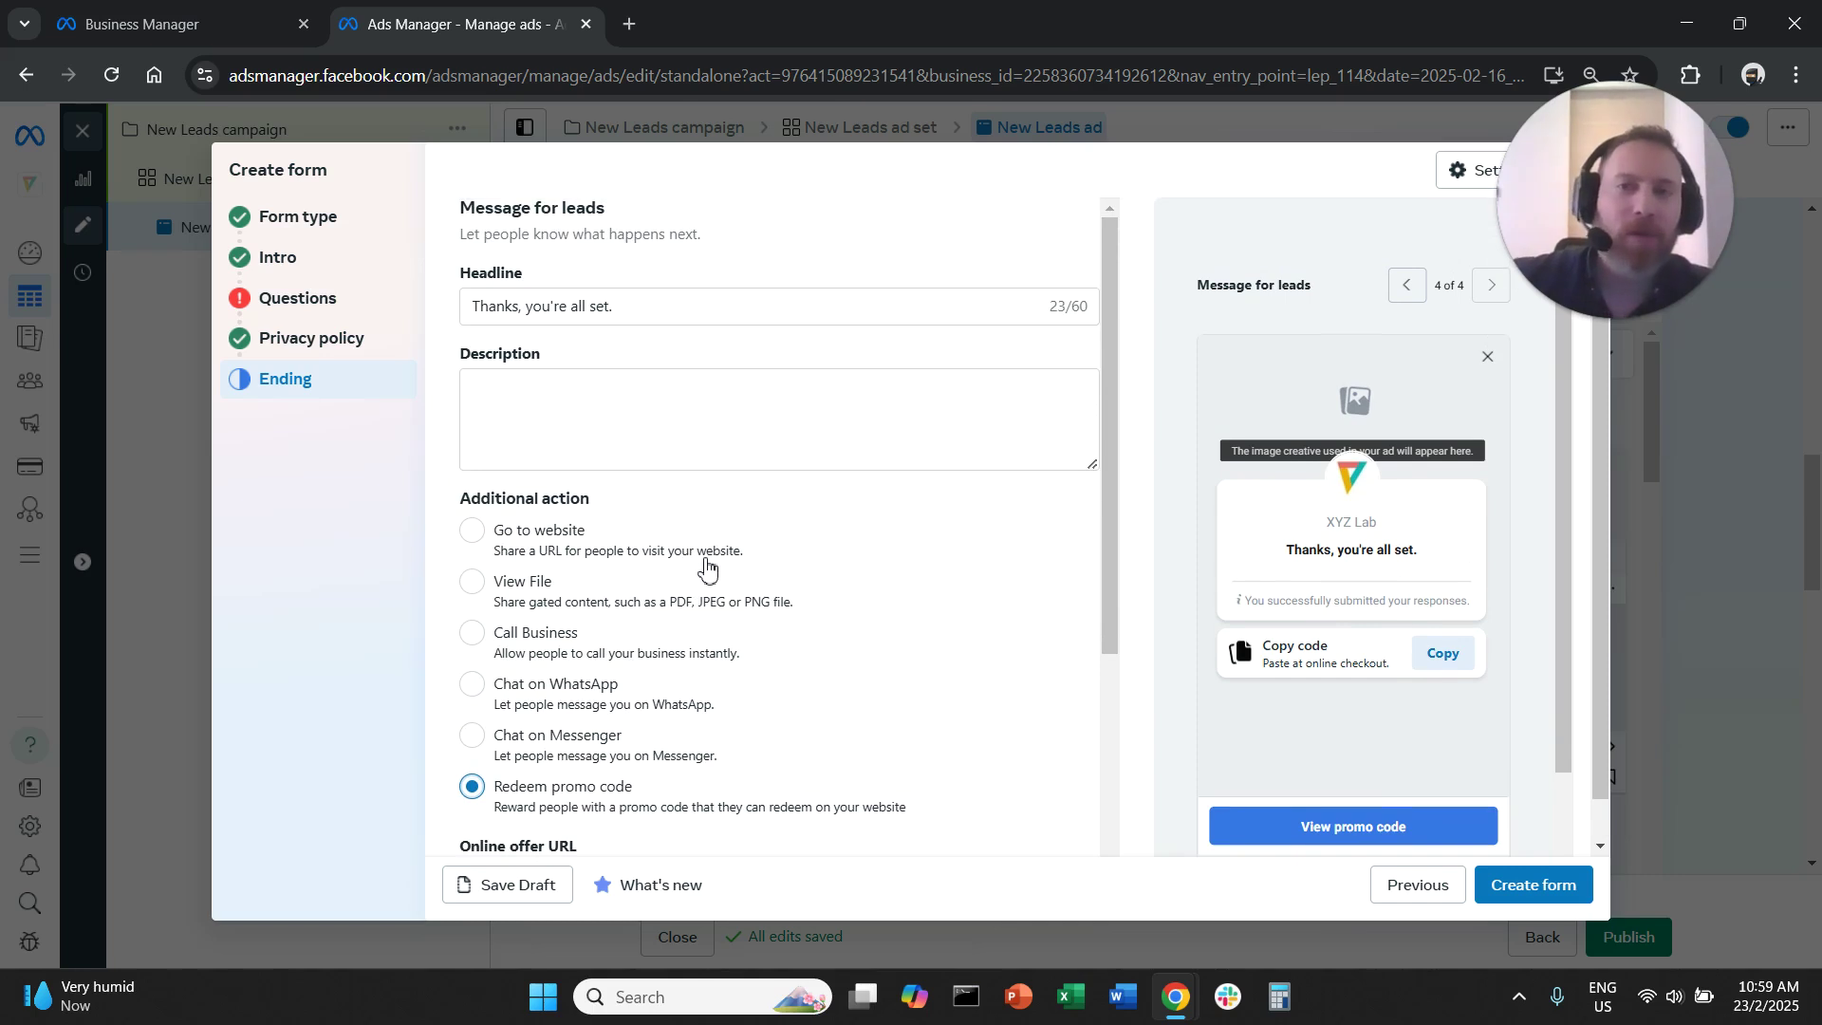
Return to the form type, change it to Higher intent and continue to the intro.
click(361, 238)
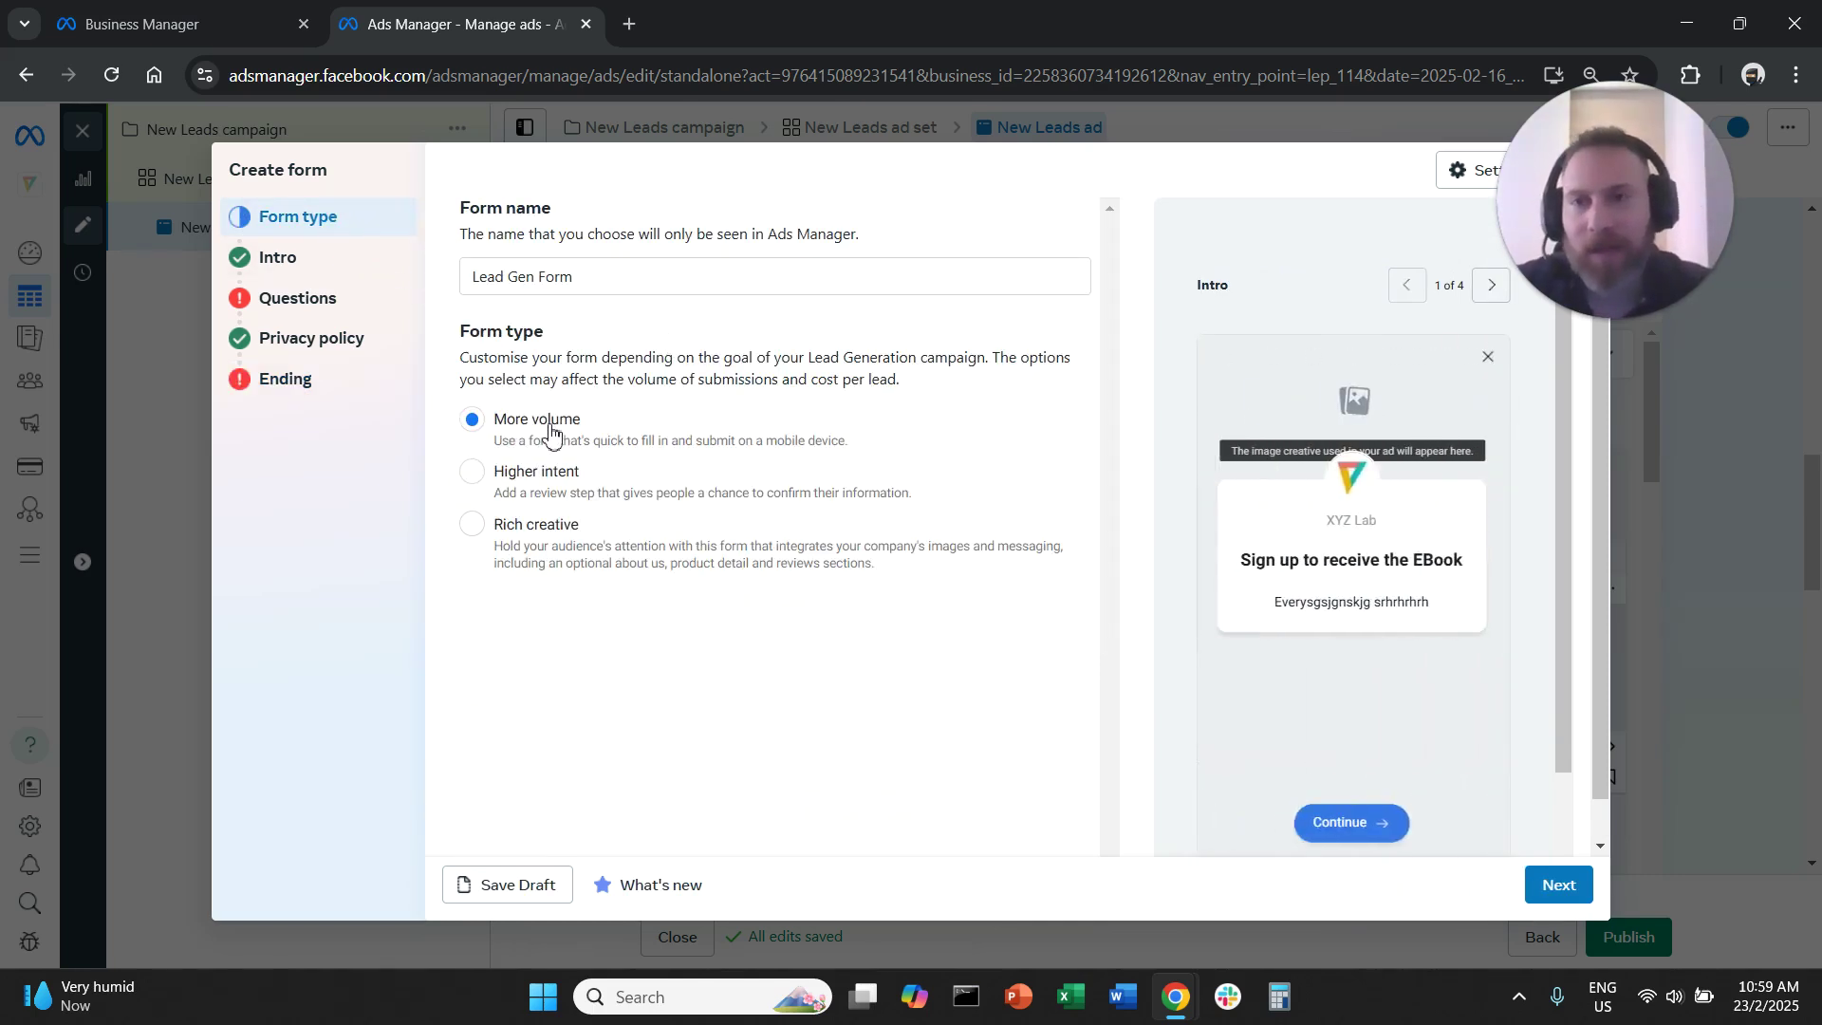
click(552, 474)
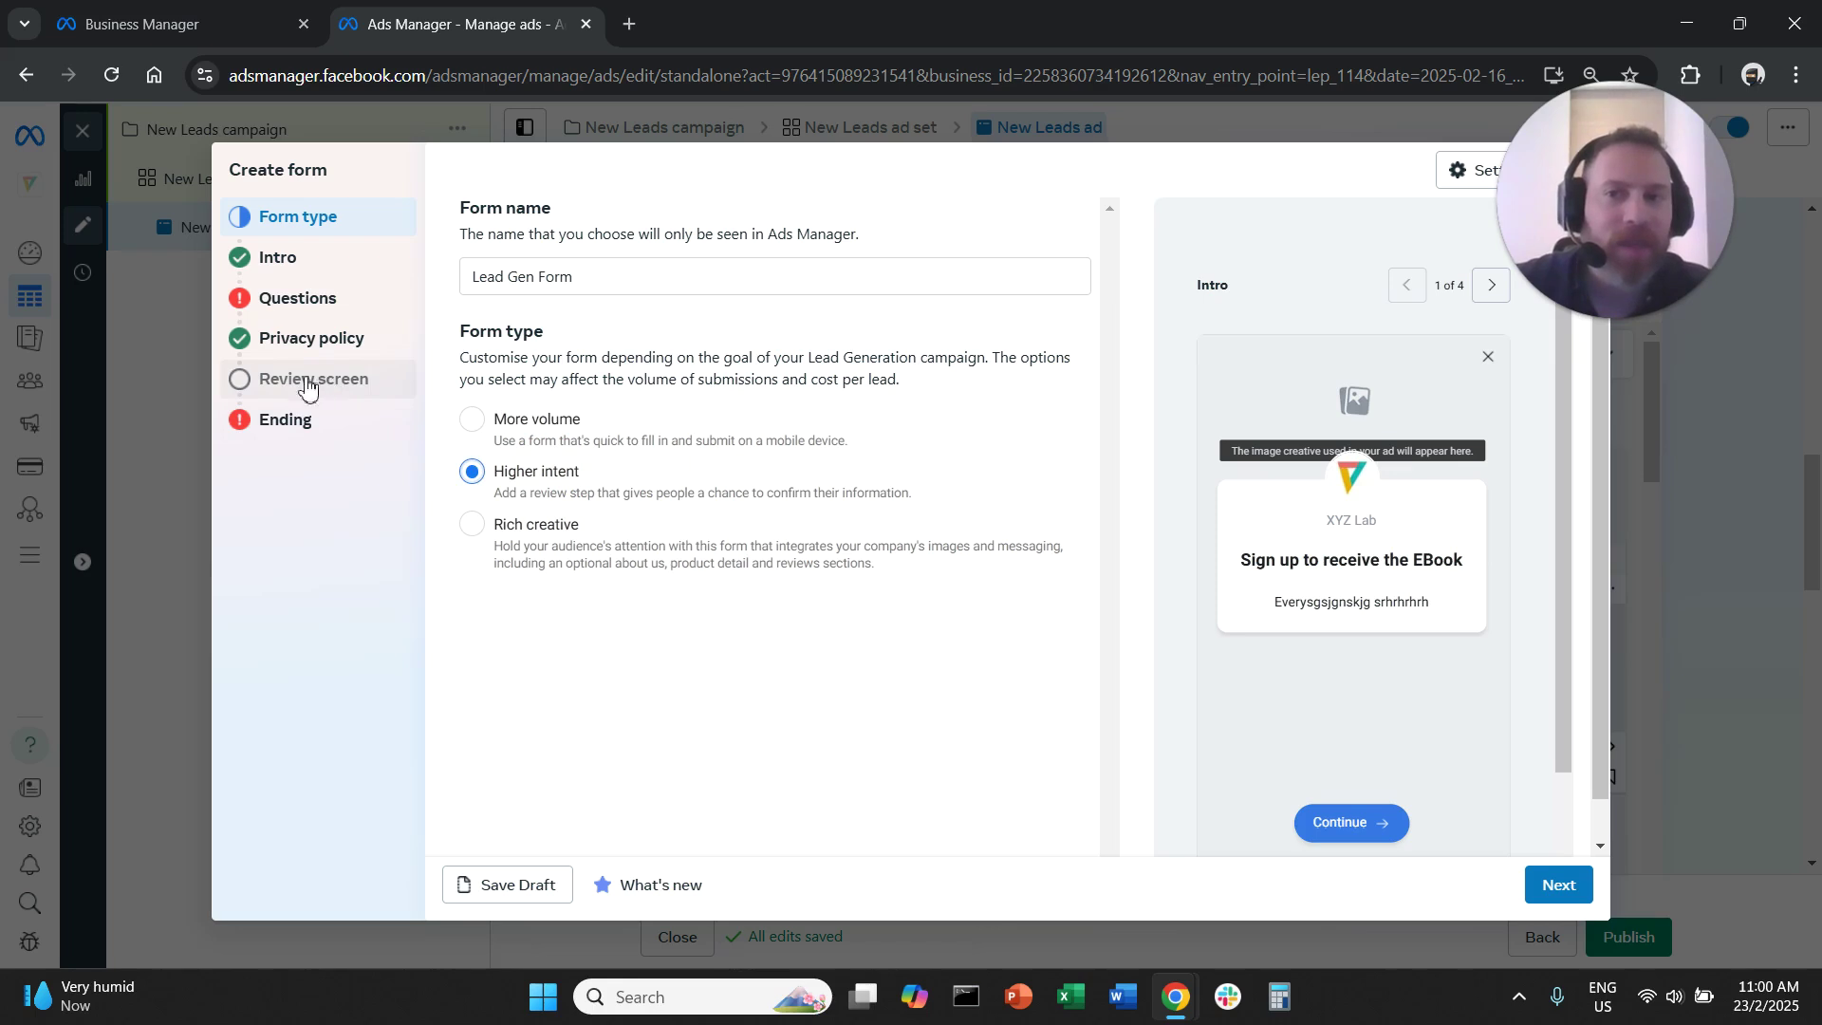
click(1558, 885)
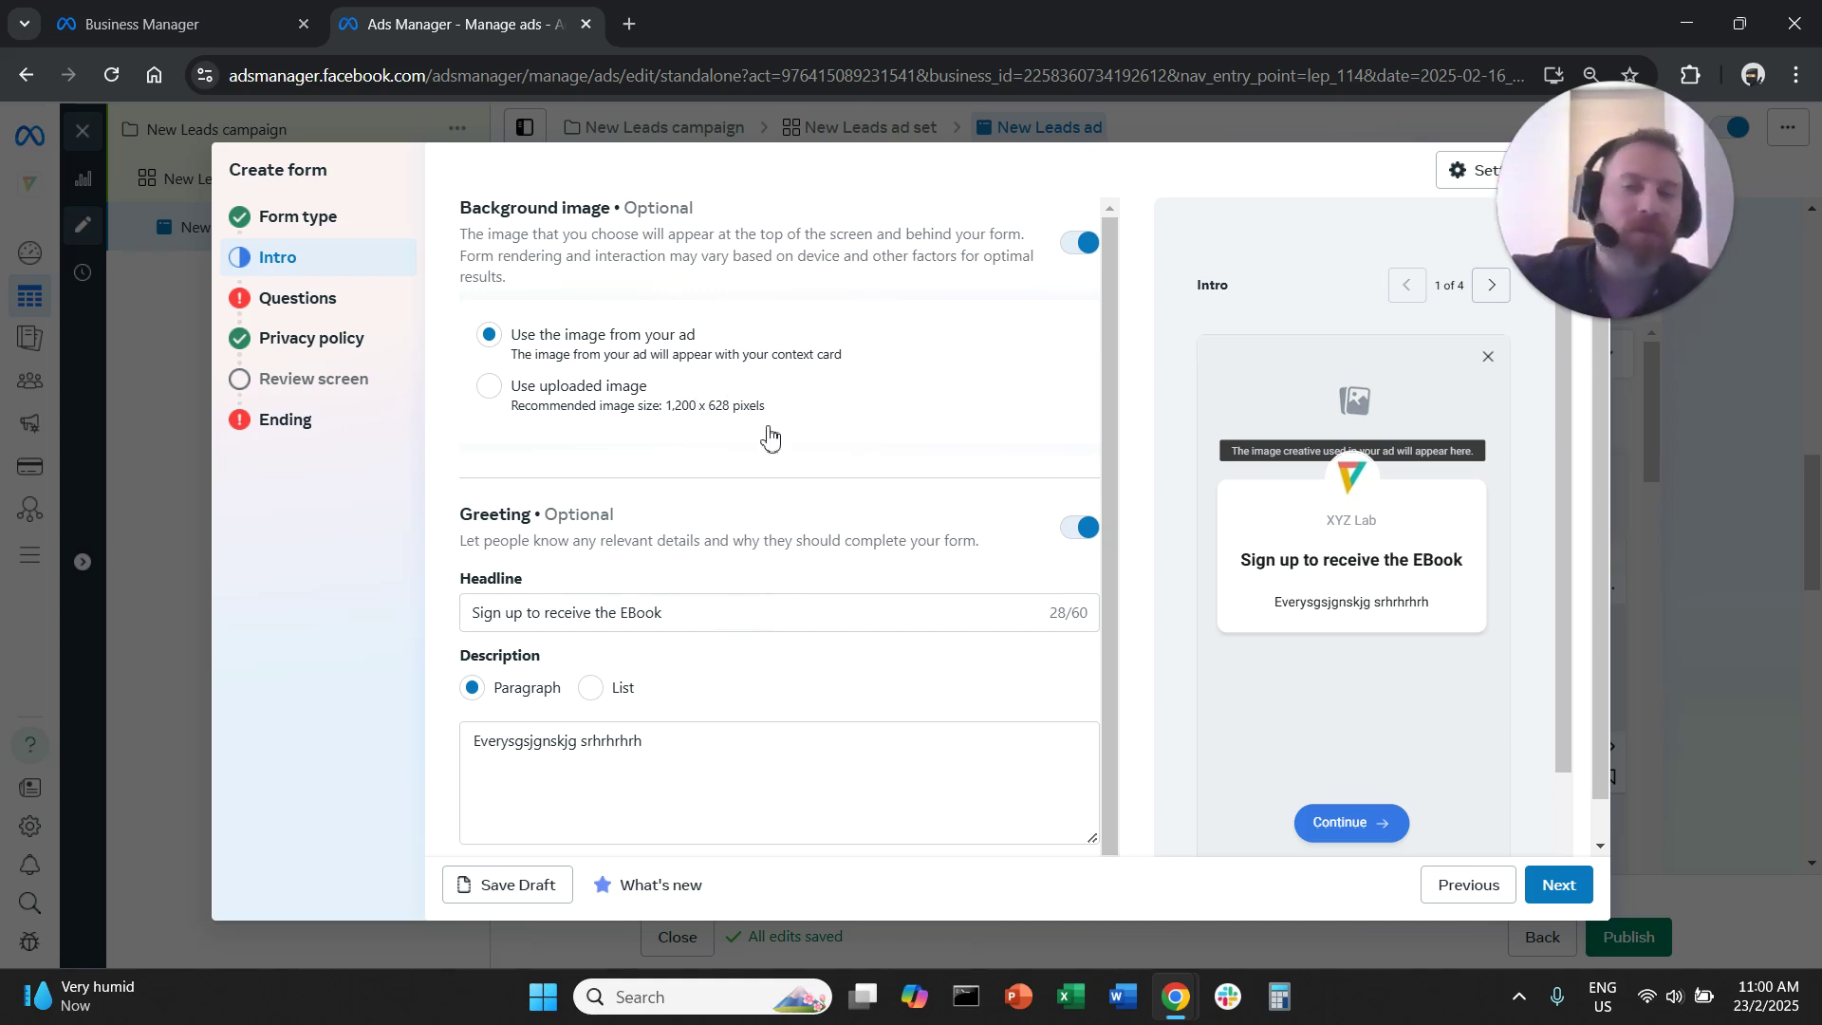
Examine the headline and description of the greeting in the form's intro.
scroll(783, 456, down, 1)
scroll(783, 456, down, 1)
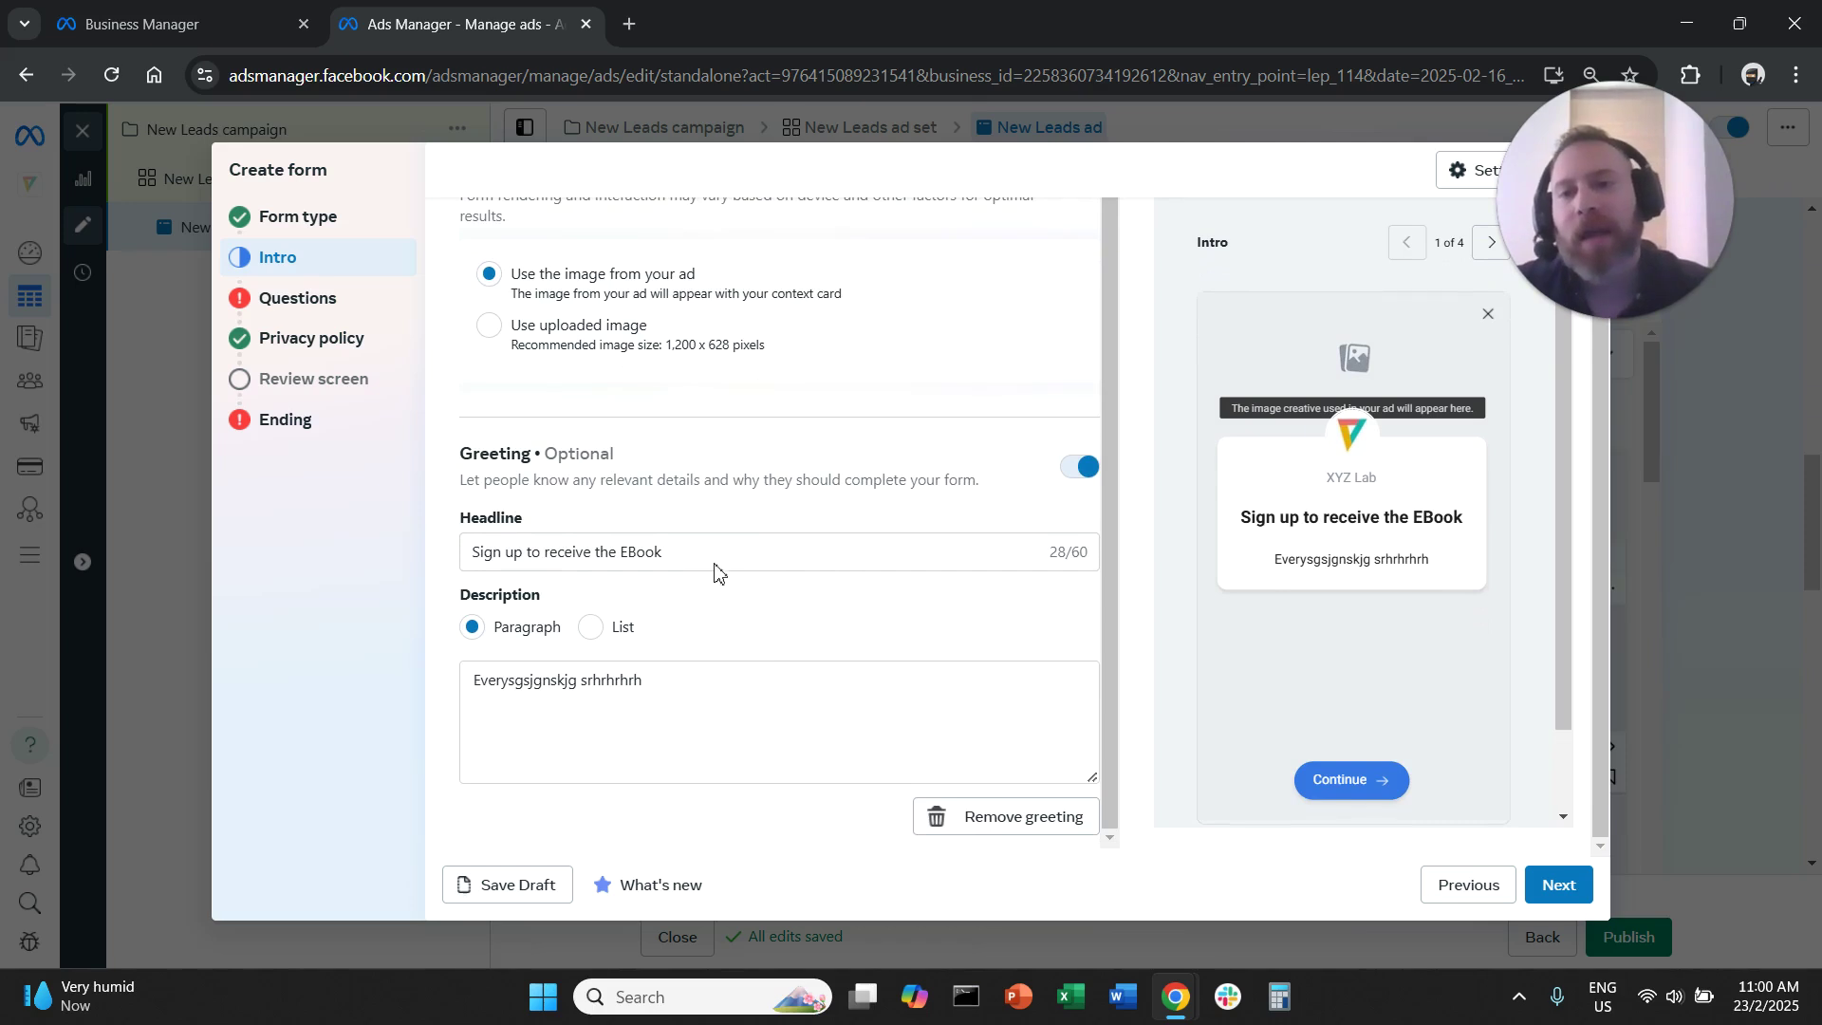
double_click(678, 560)
click(671, 715)
double_click(671, 716)
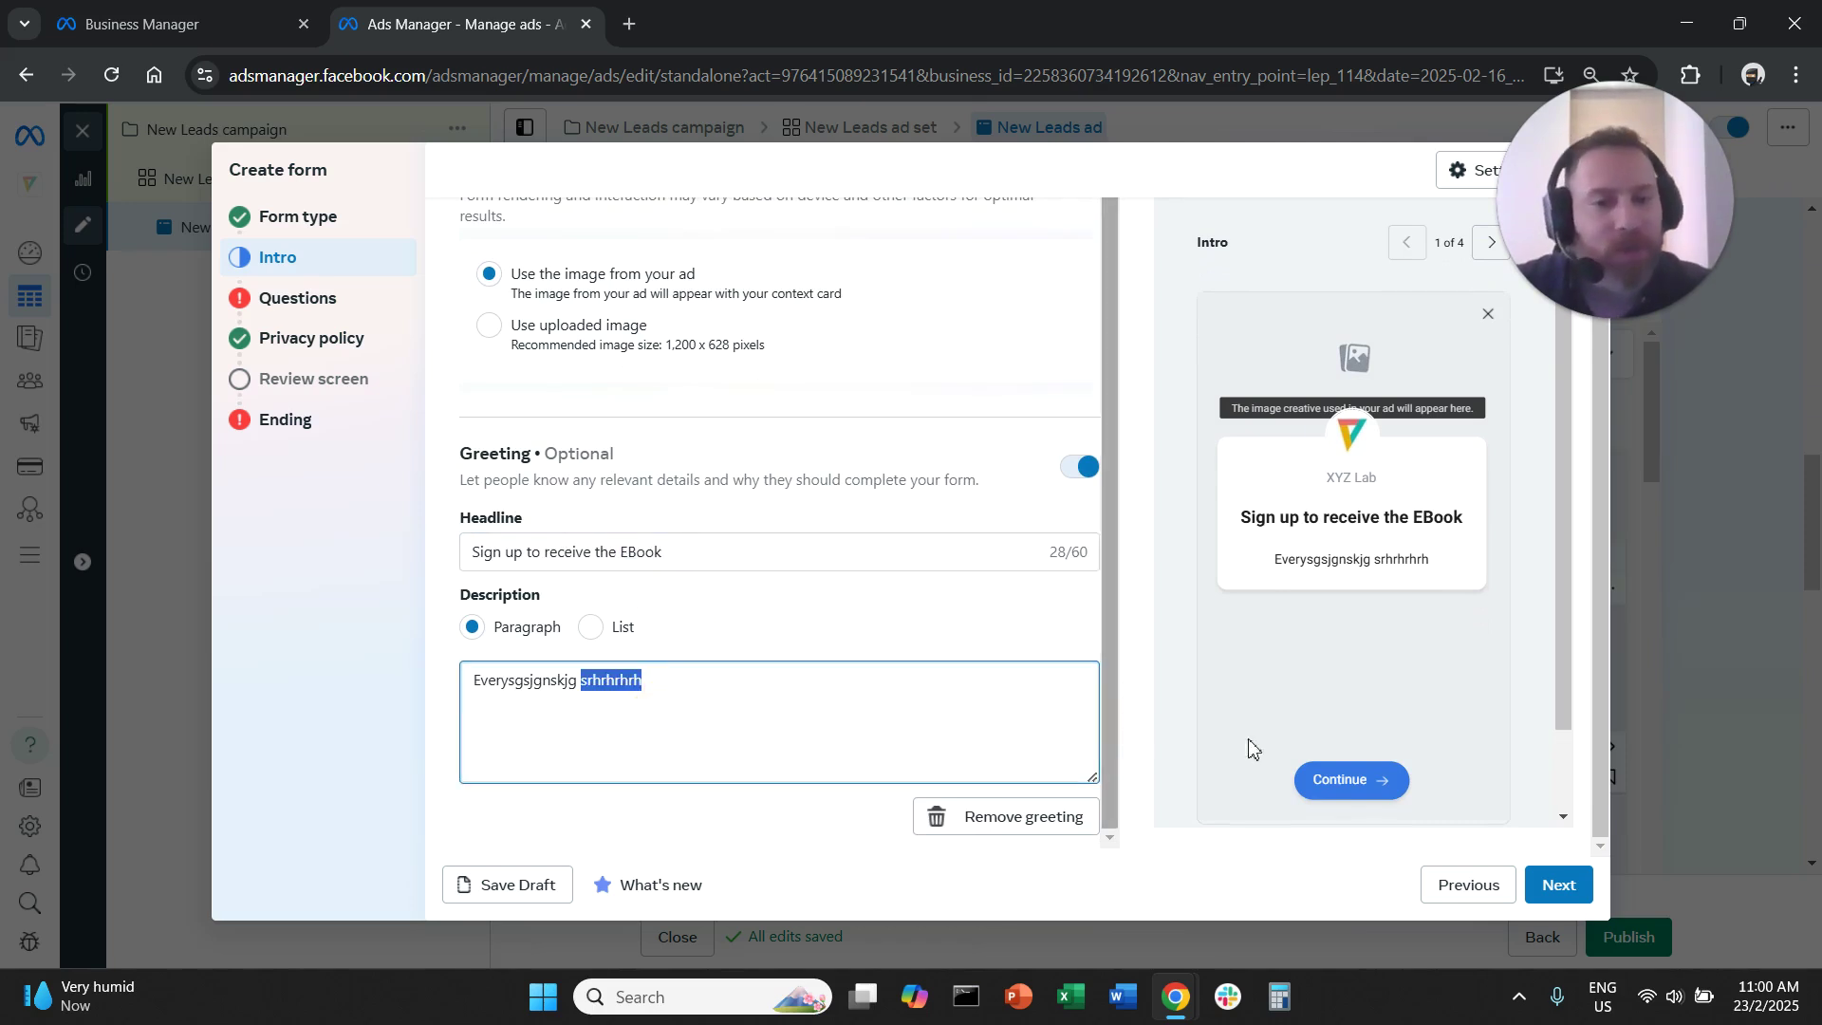
Continue to the form's questions and enter "aegaegag" as the contact information description.
click(1557, 885)
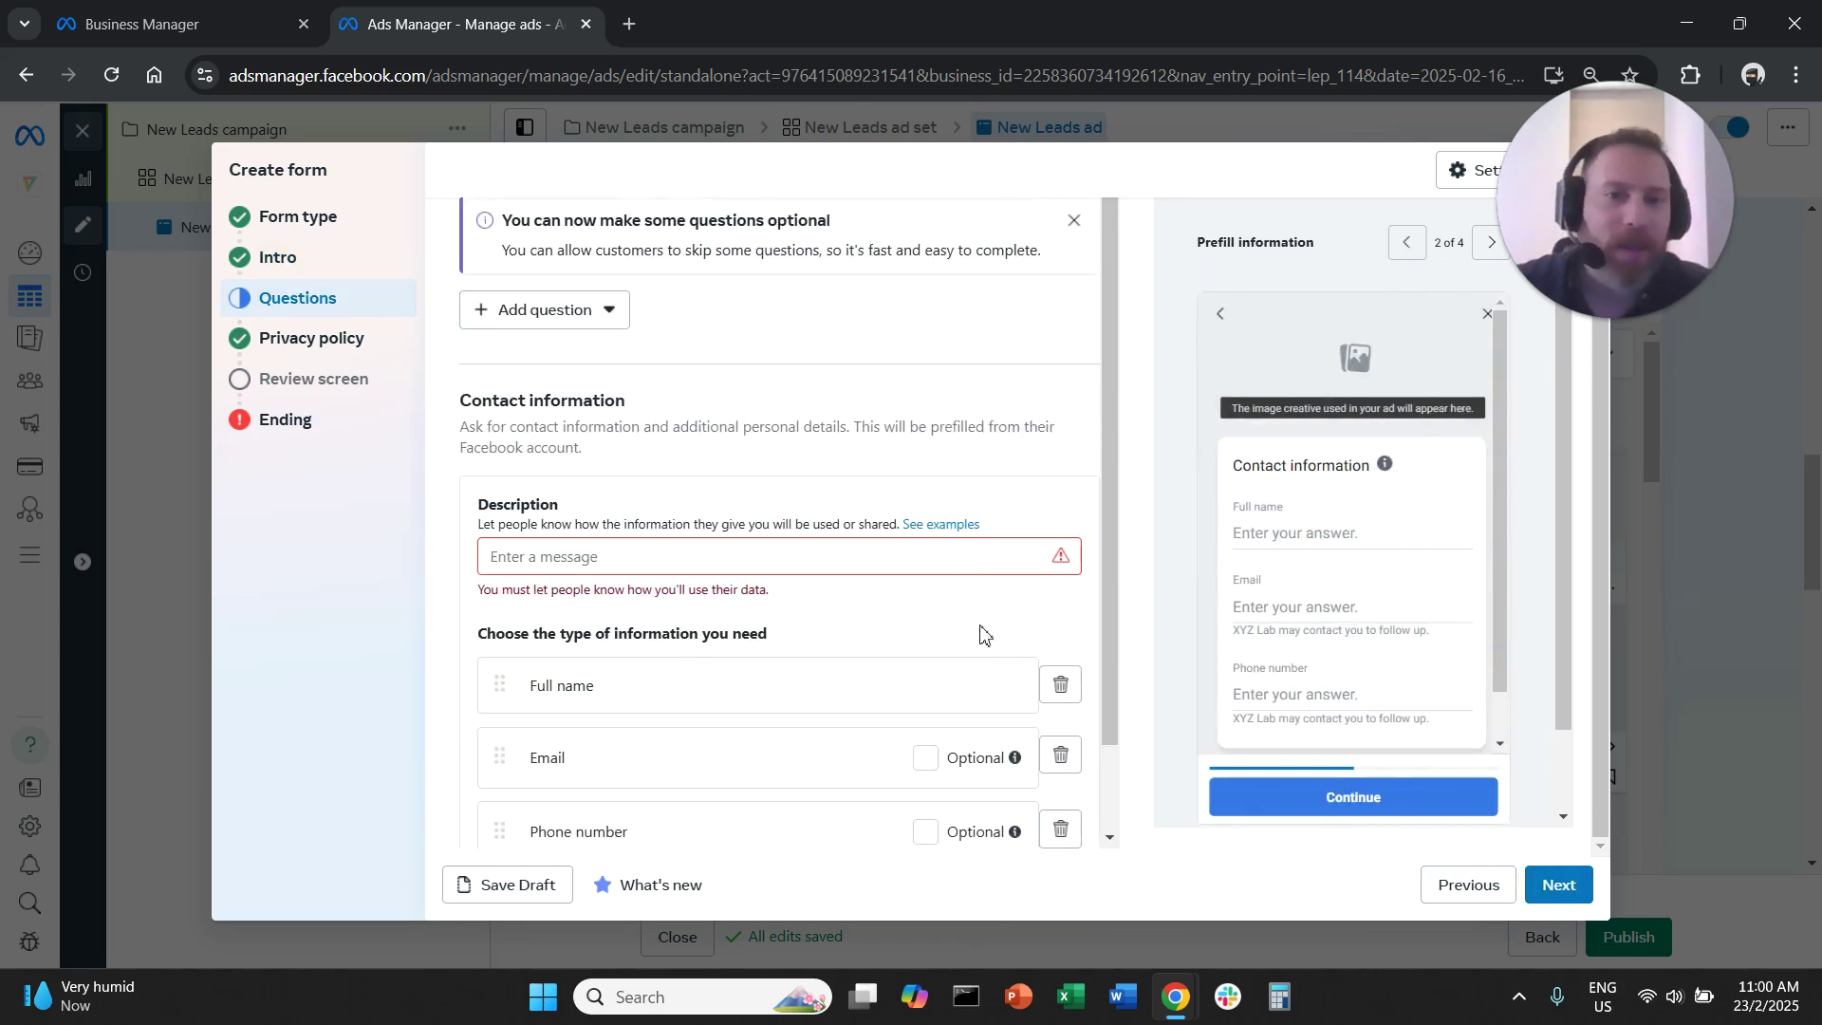
click(903, 567)
text(aegaegag)
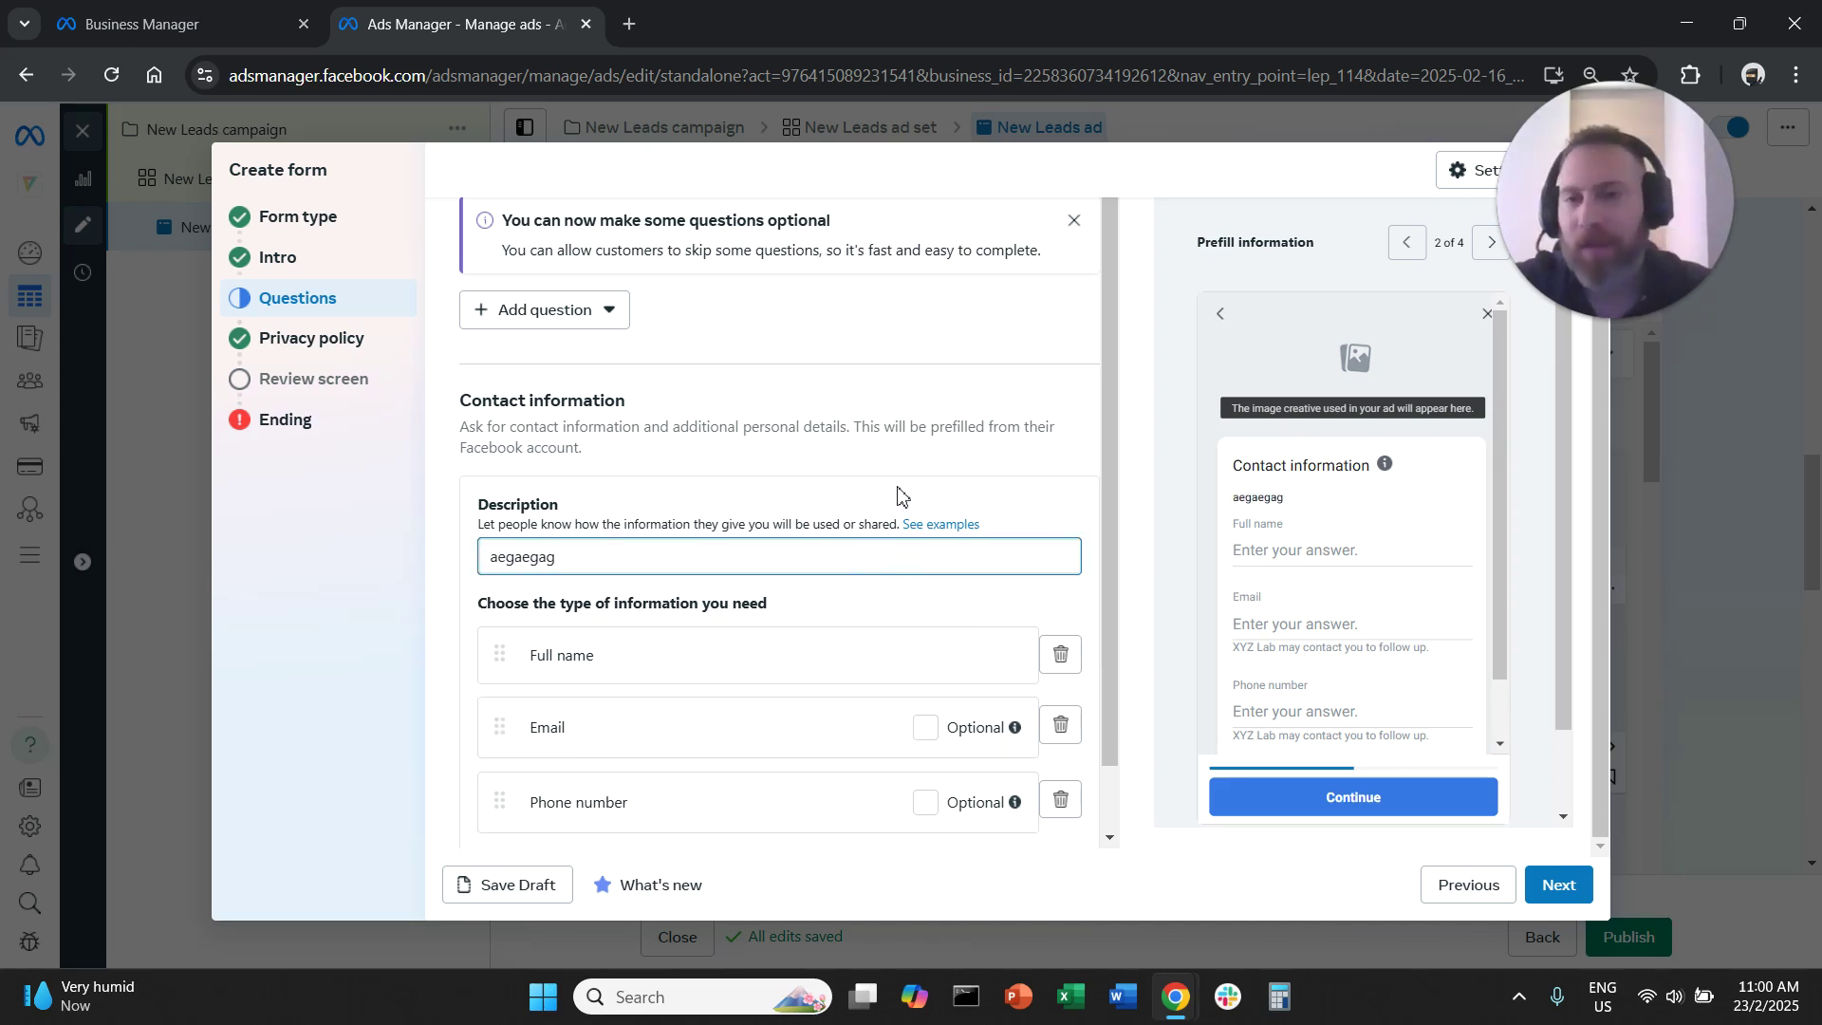
scroll(895, 505, down, 2)
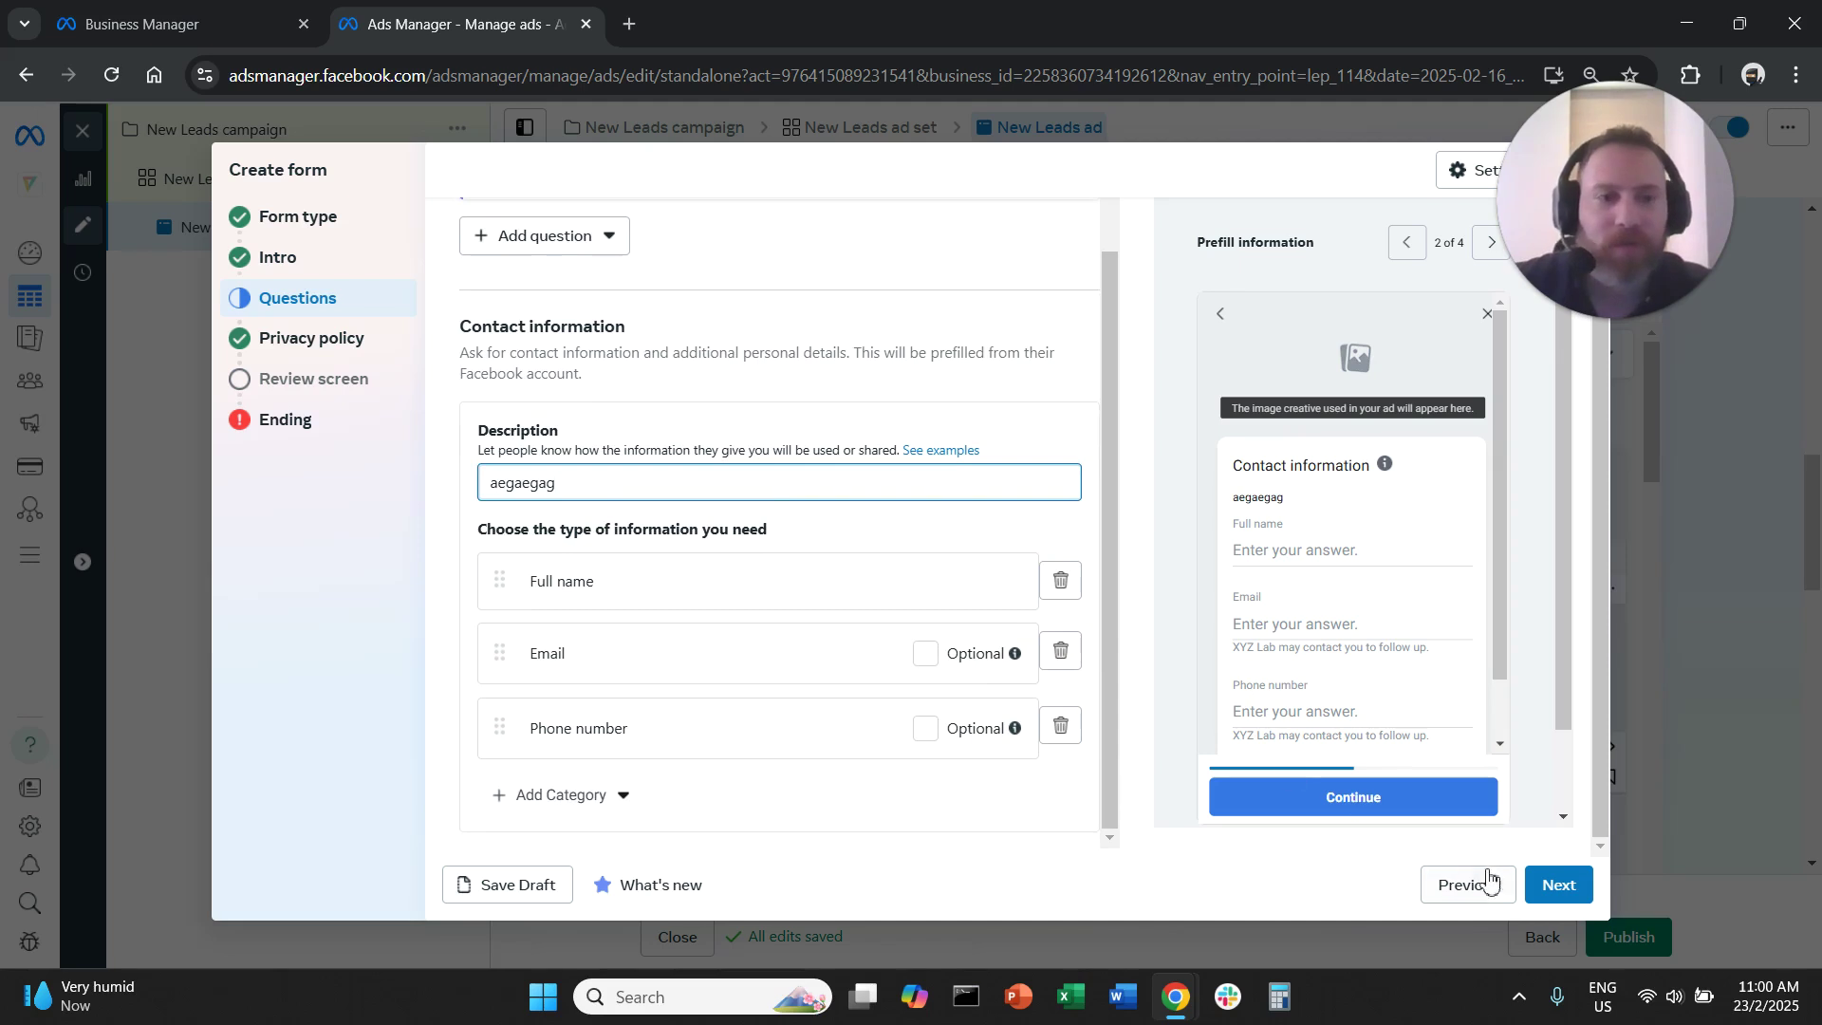
Continue past the privacy policy to the review screen and read its explanation alongside the form preview.
click(1559, 890)
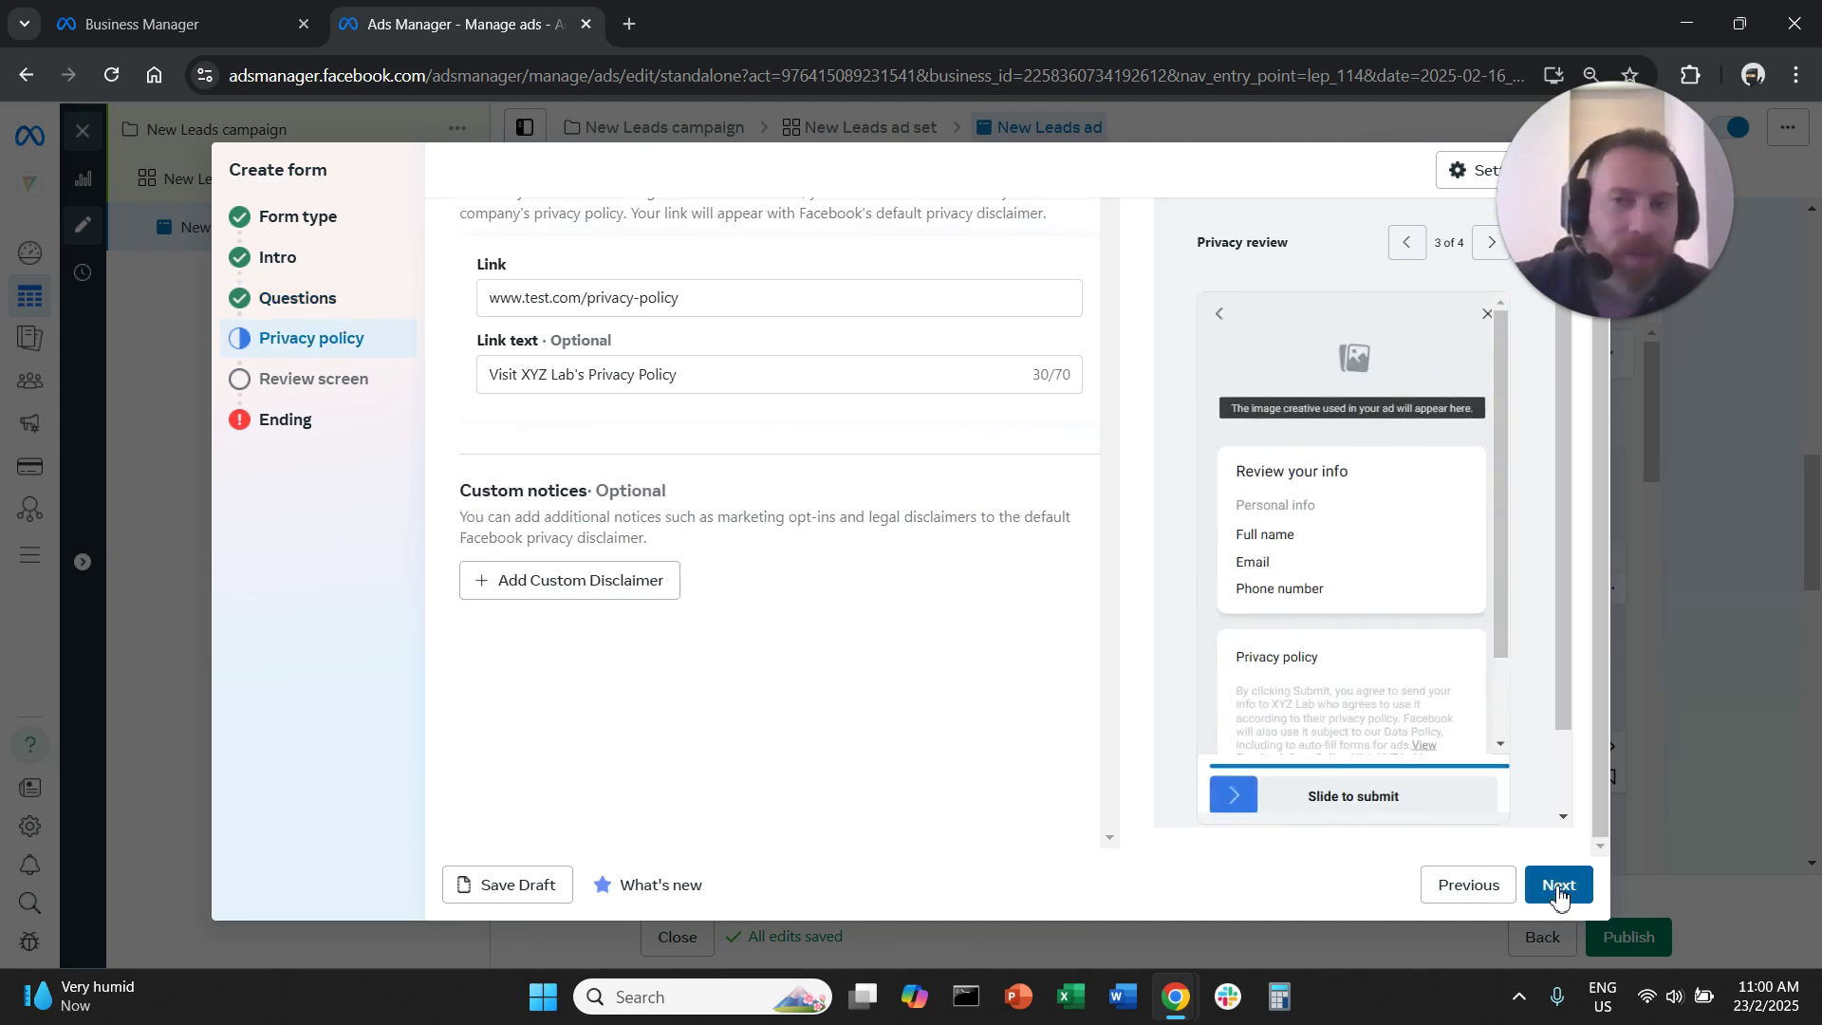
click(1559, 890)
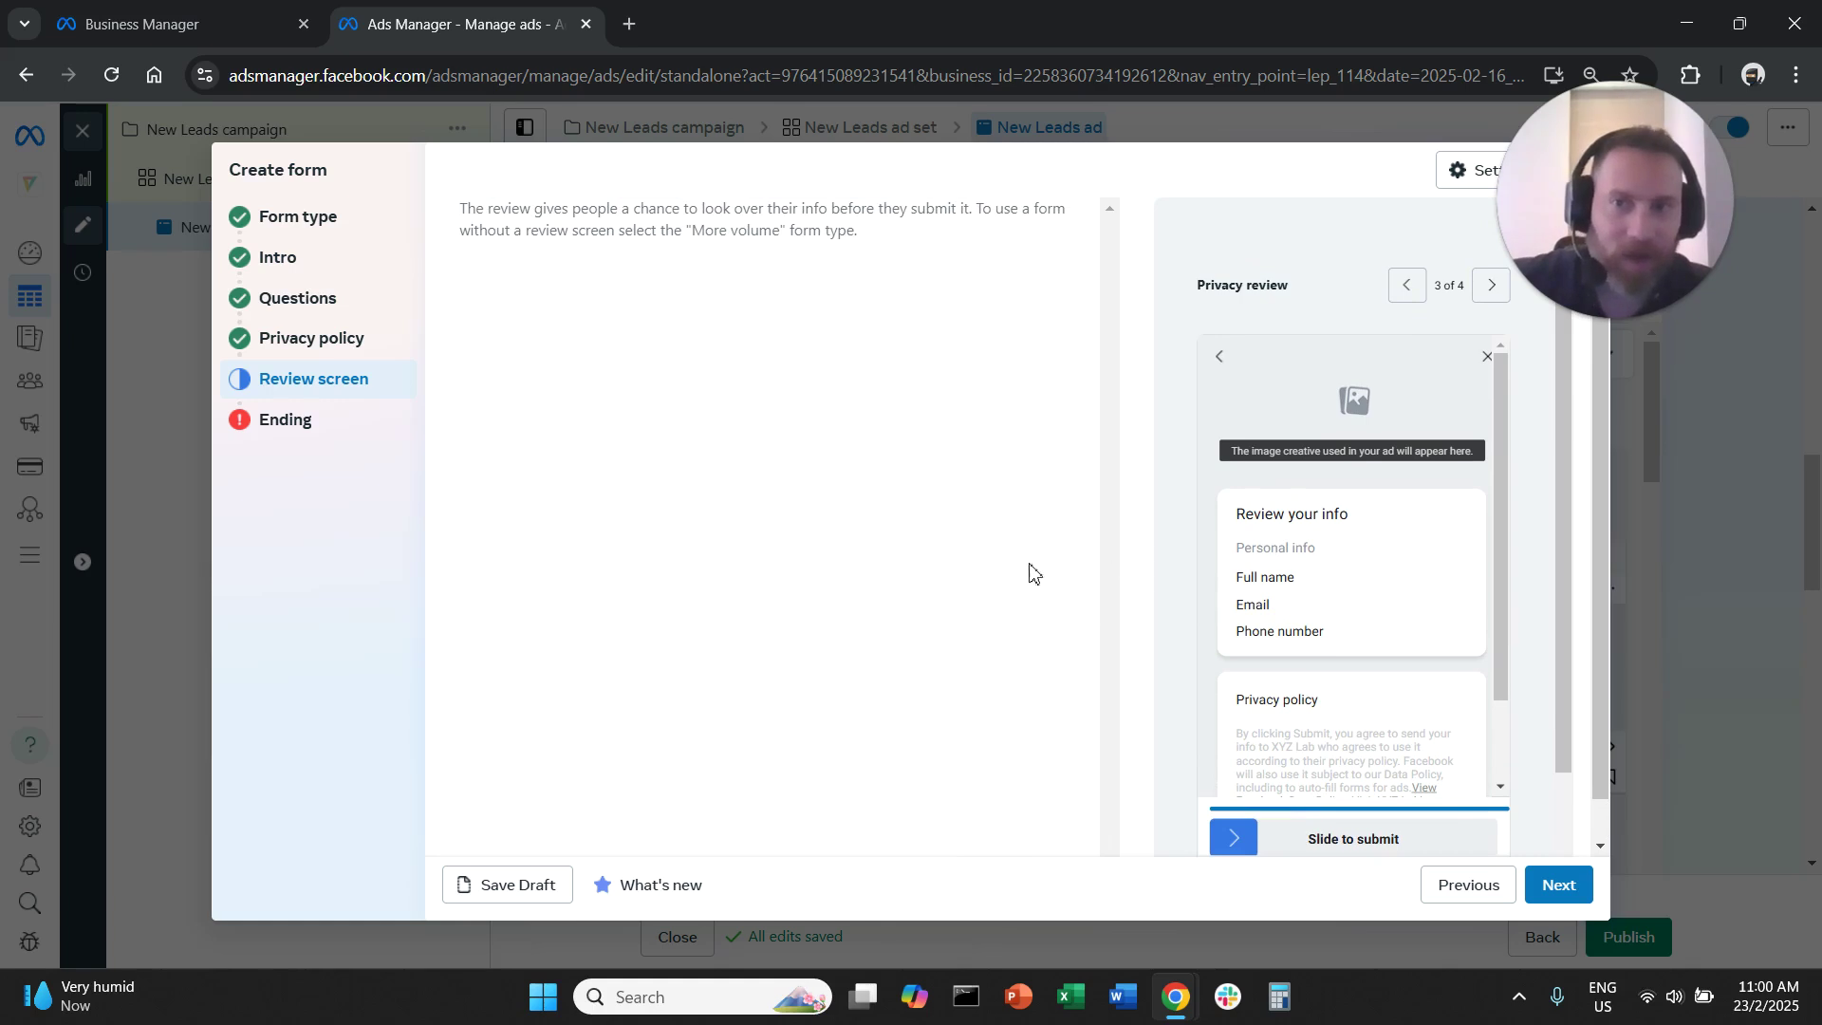
scroll(1263, 522, down, 2)
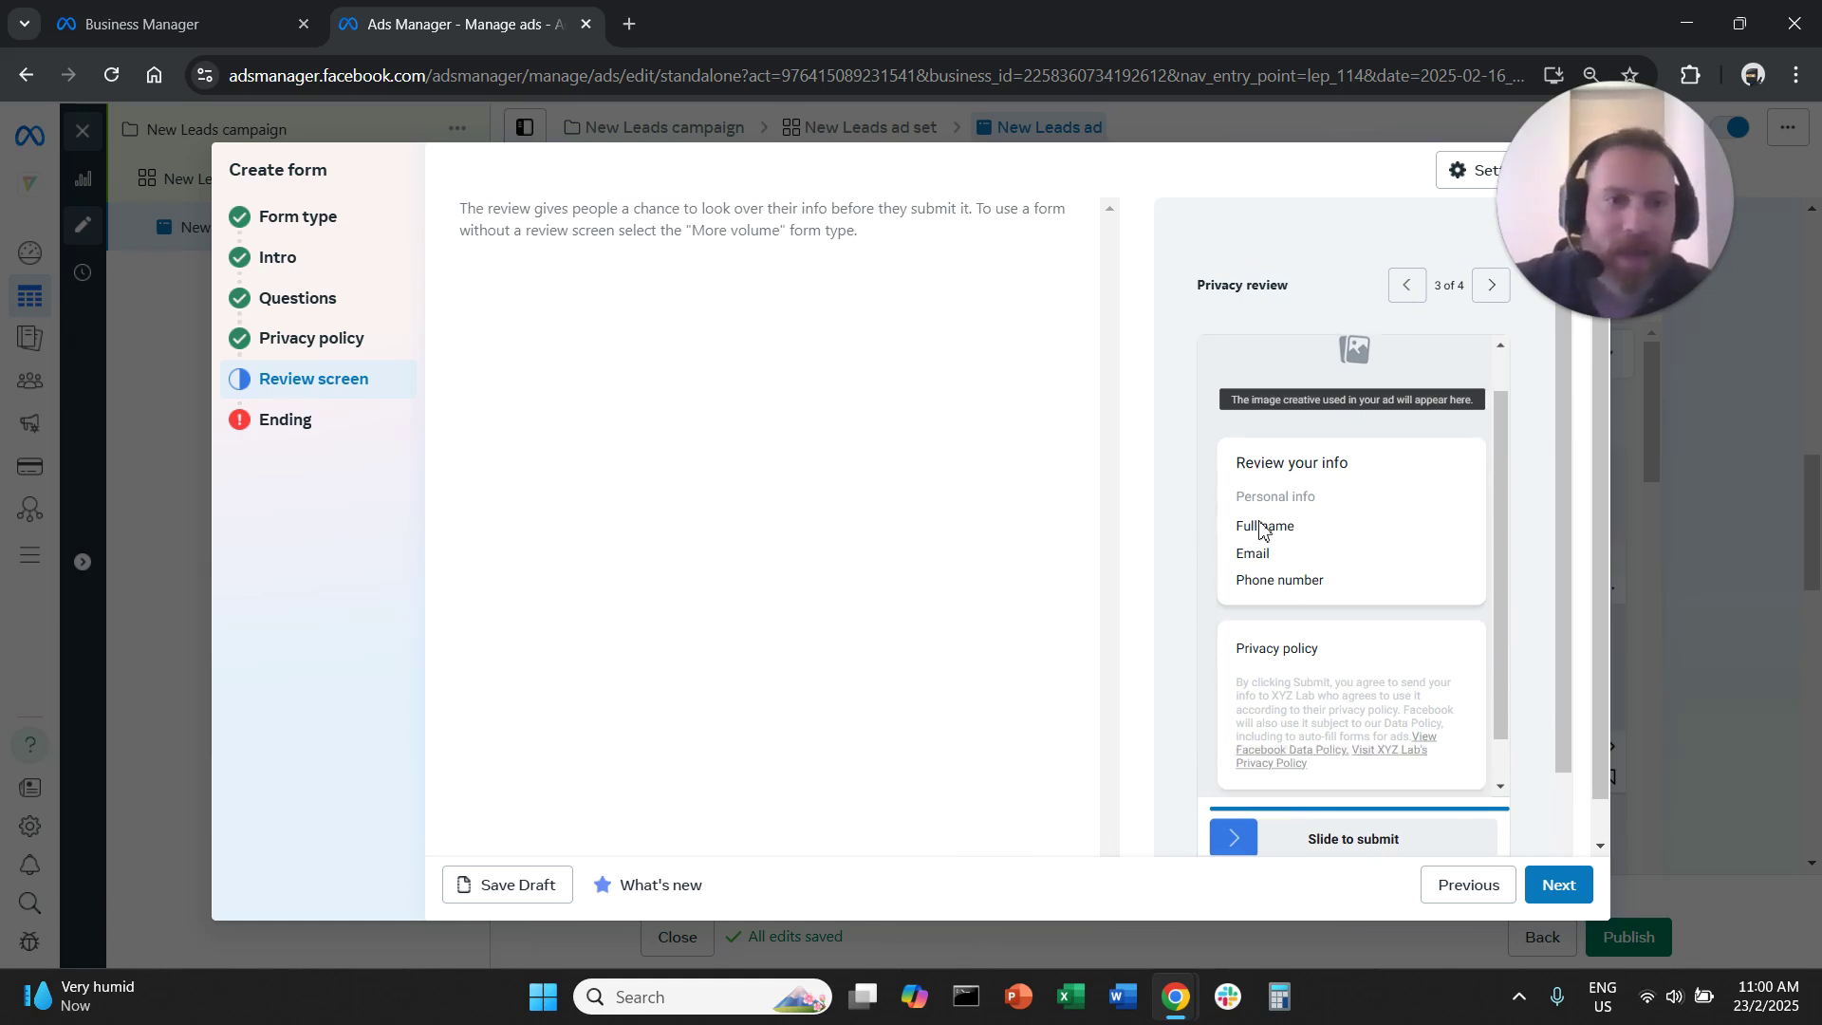
scroll(1279, 531, up, 2)
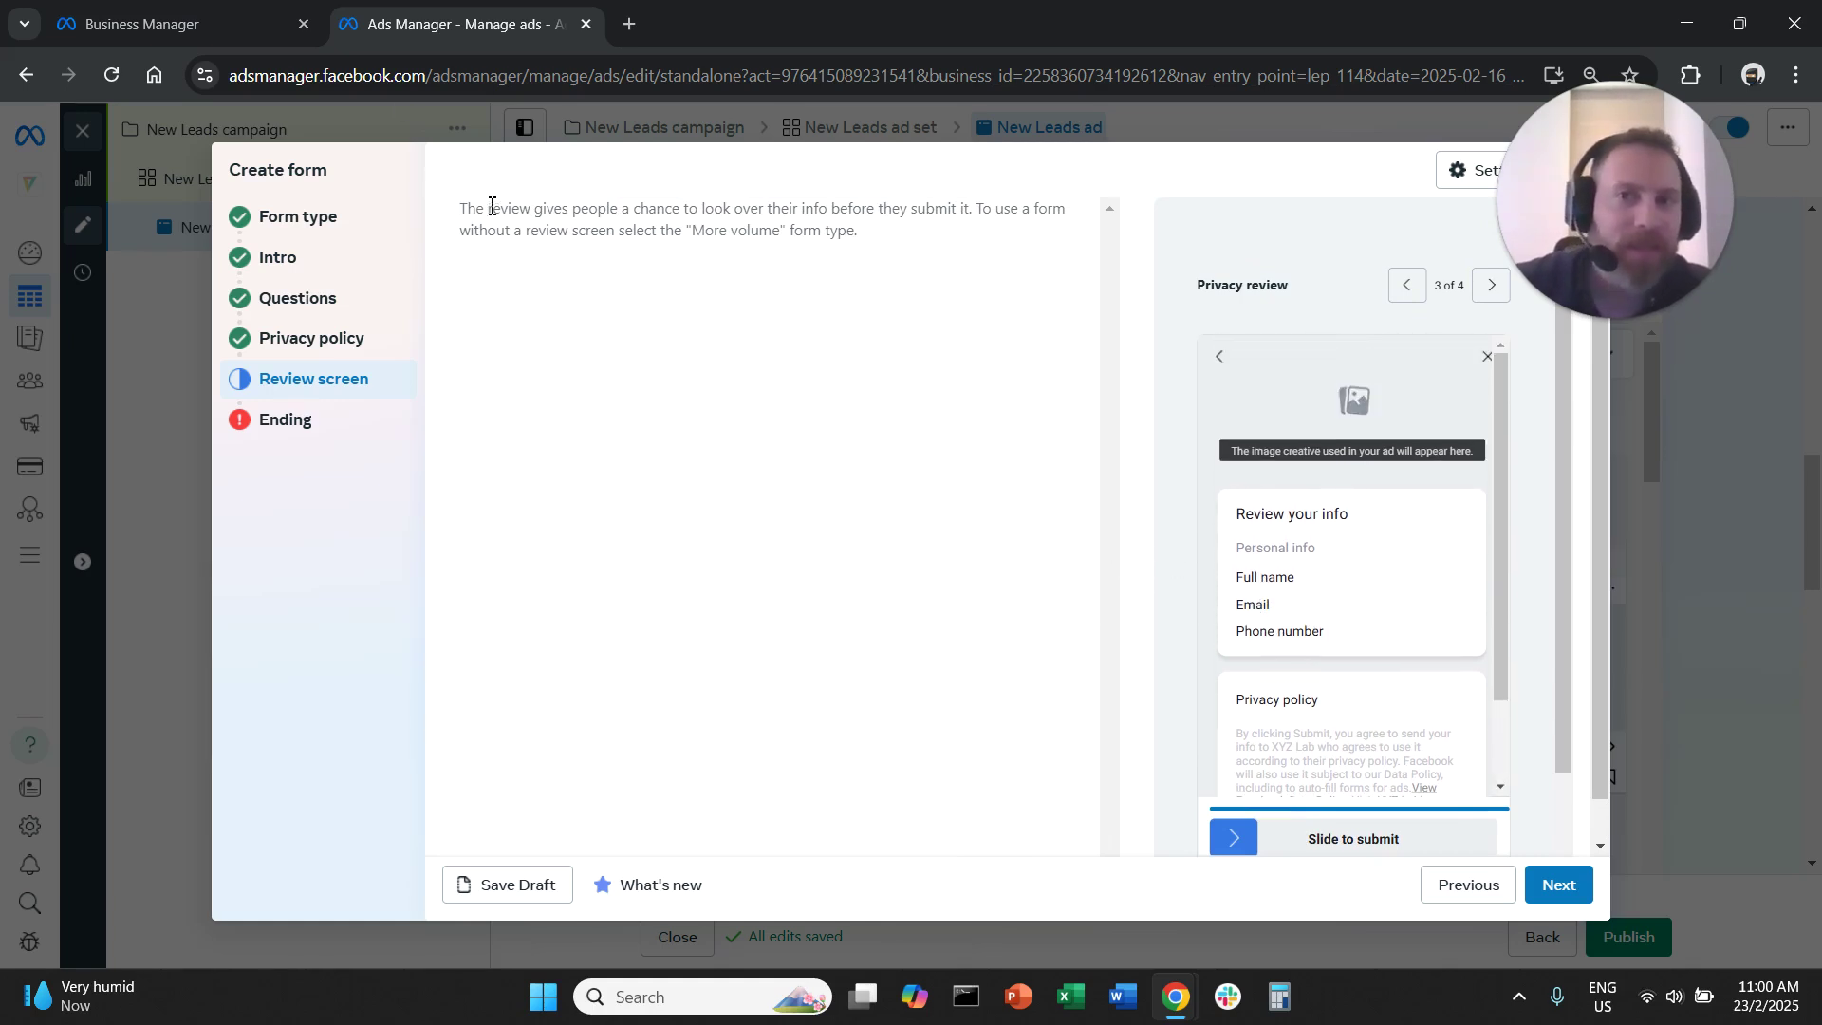
drag(491, 205, 772, 235)
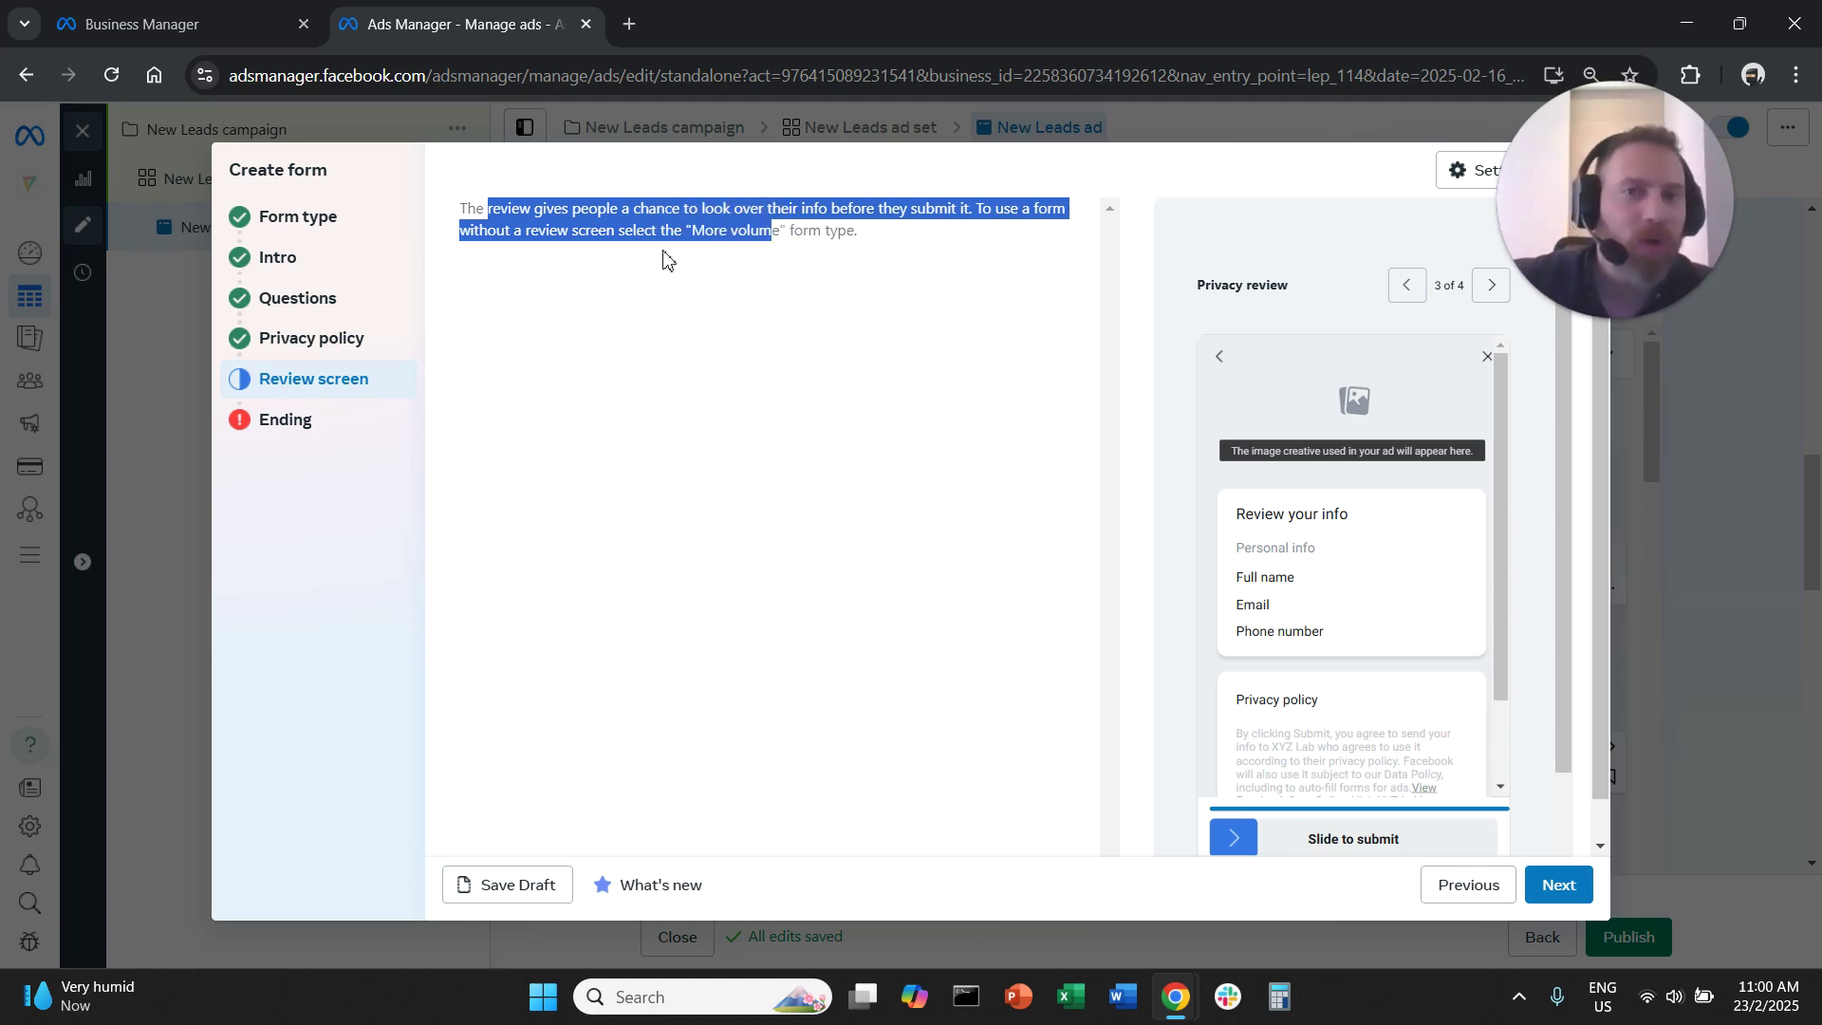
Examine the contact details, privacy policy and slide-to-submit control in the review preview, and go to the form's ending.
scroll(1358, 507, down, 2)
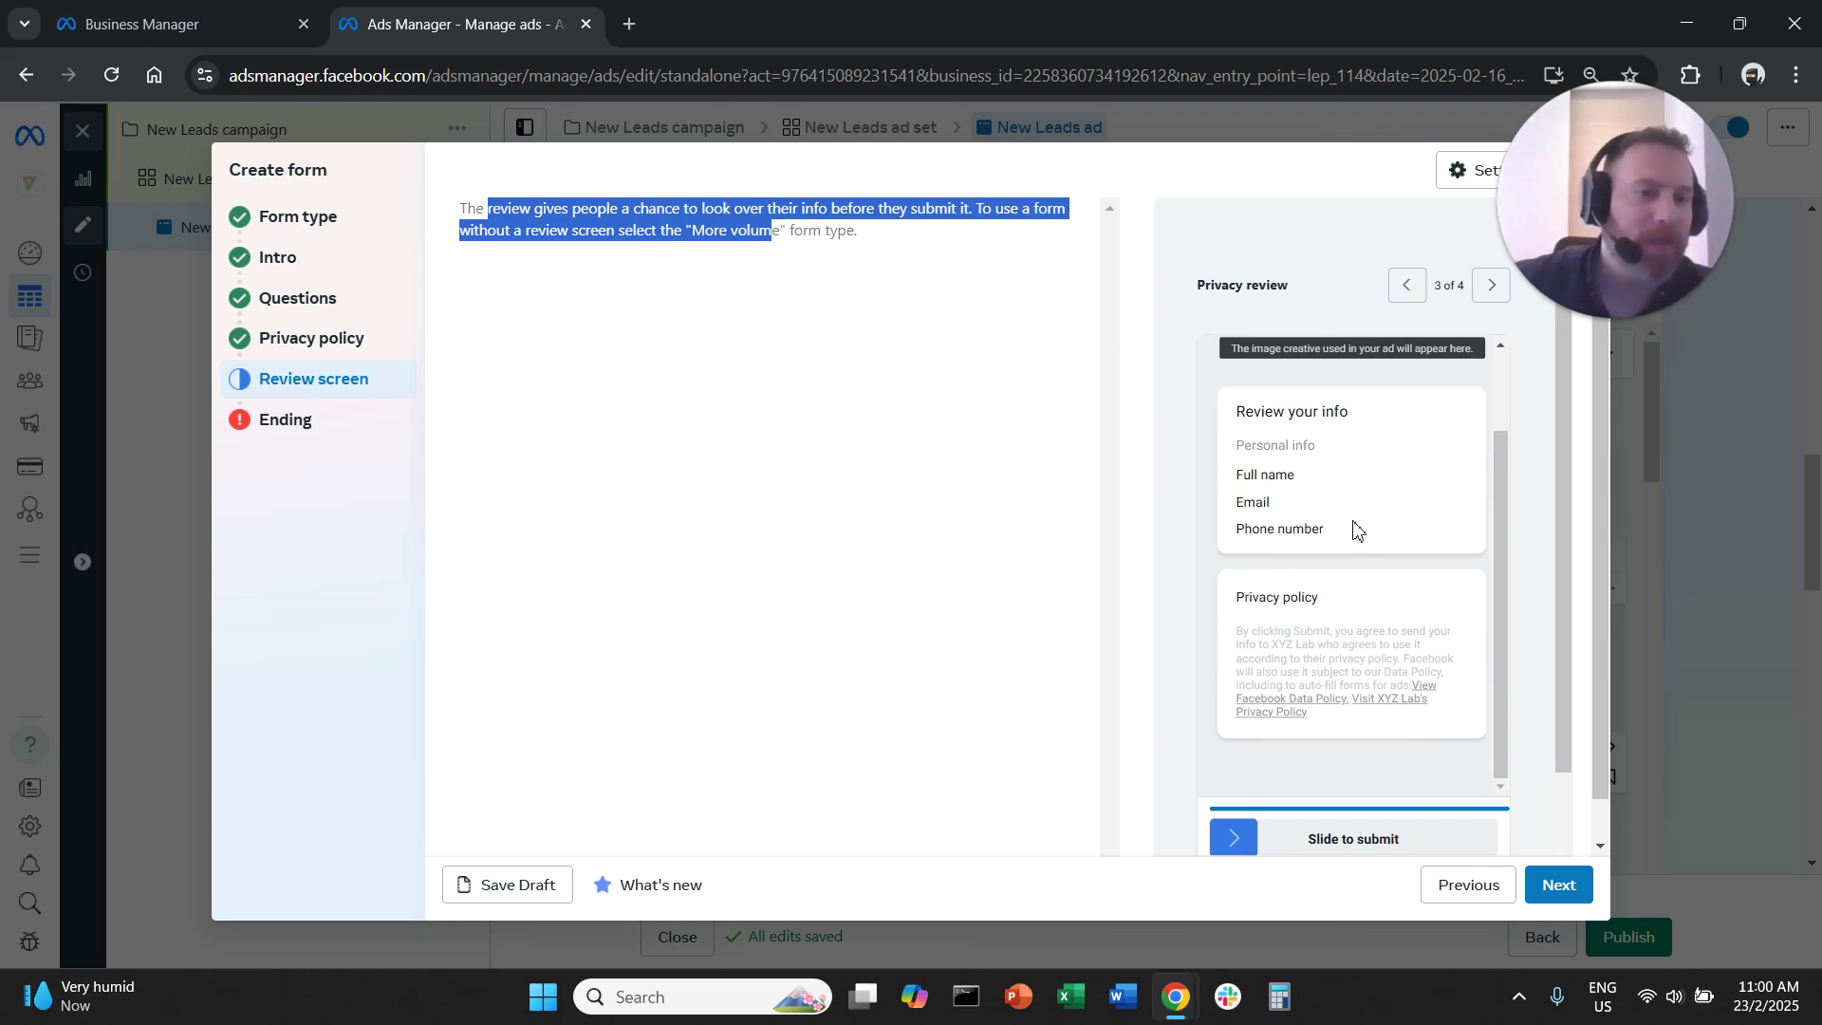
drag(1271, 845, 1477, 848)
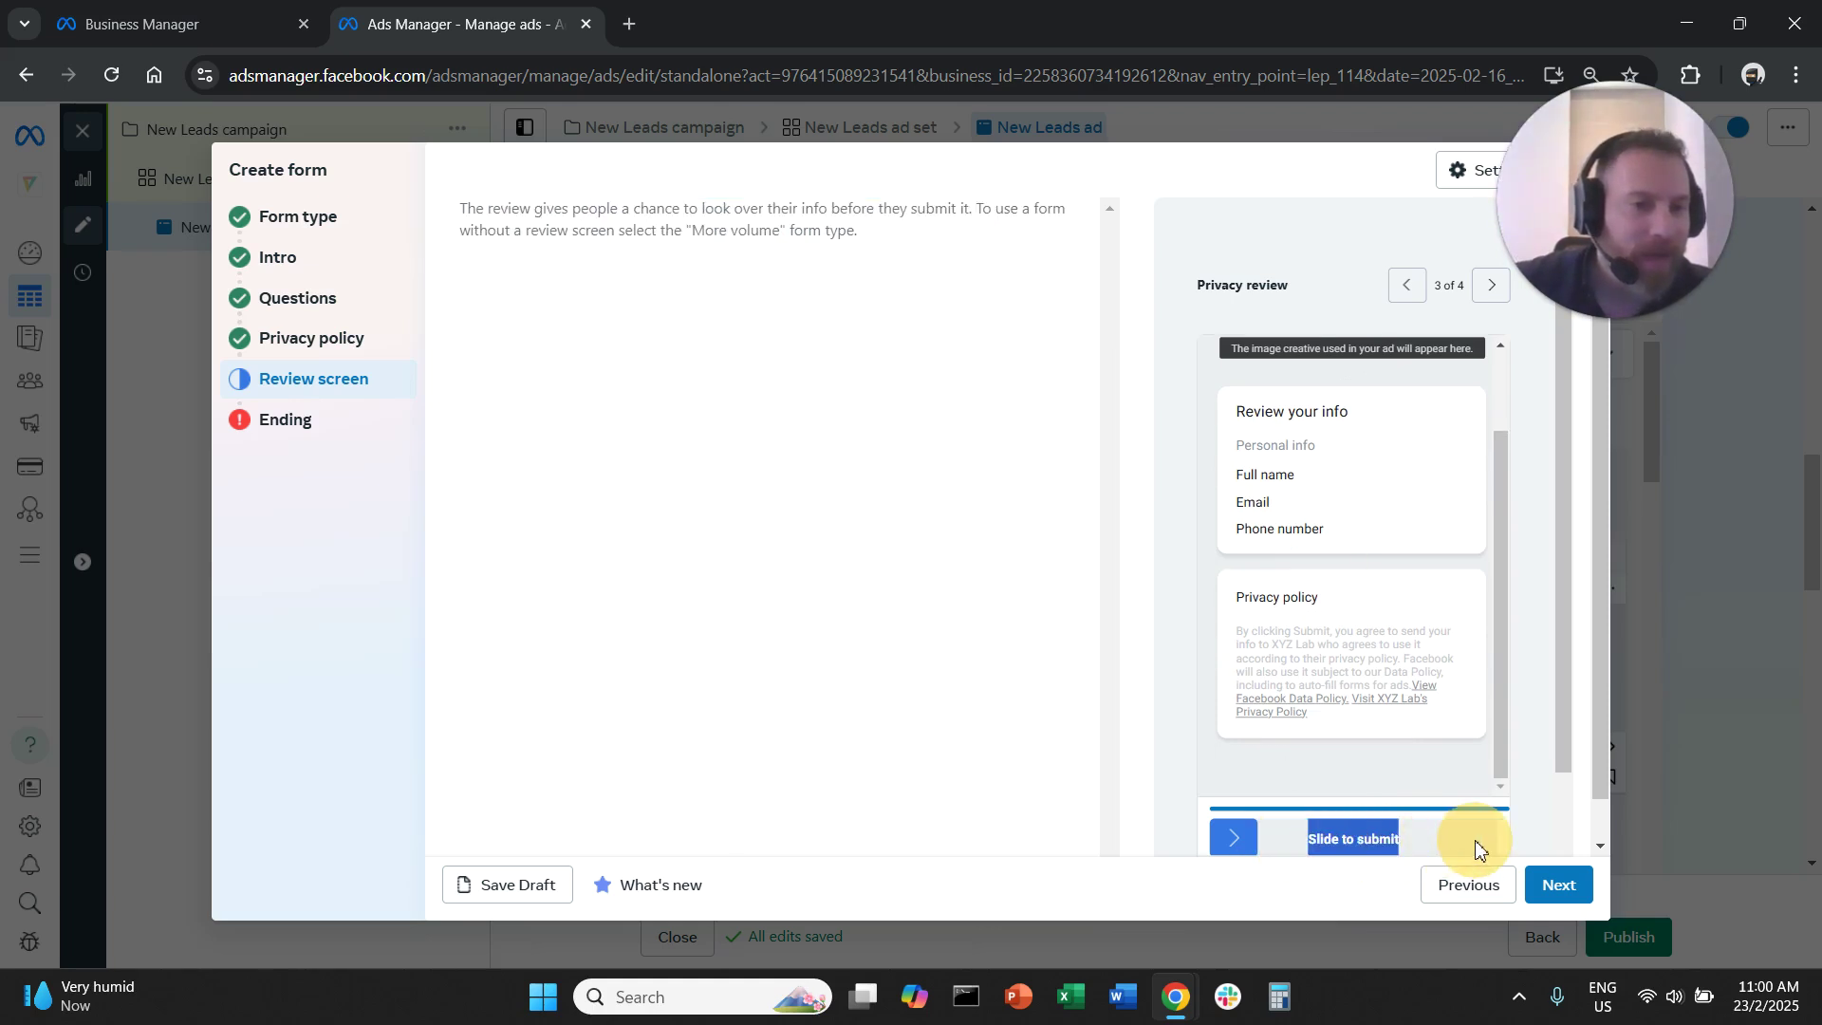
click(1433, 754)
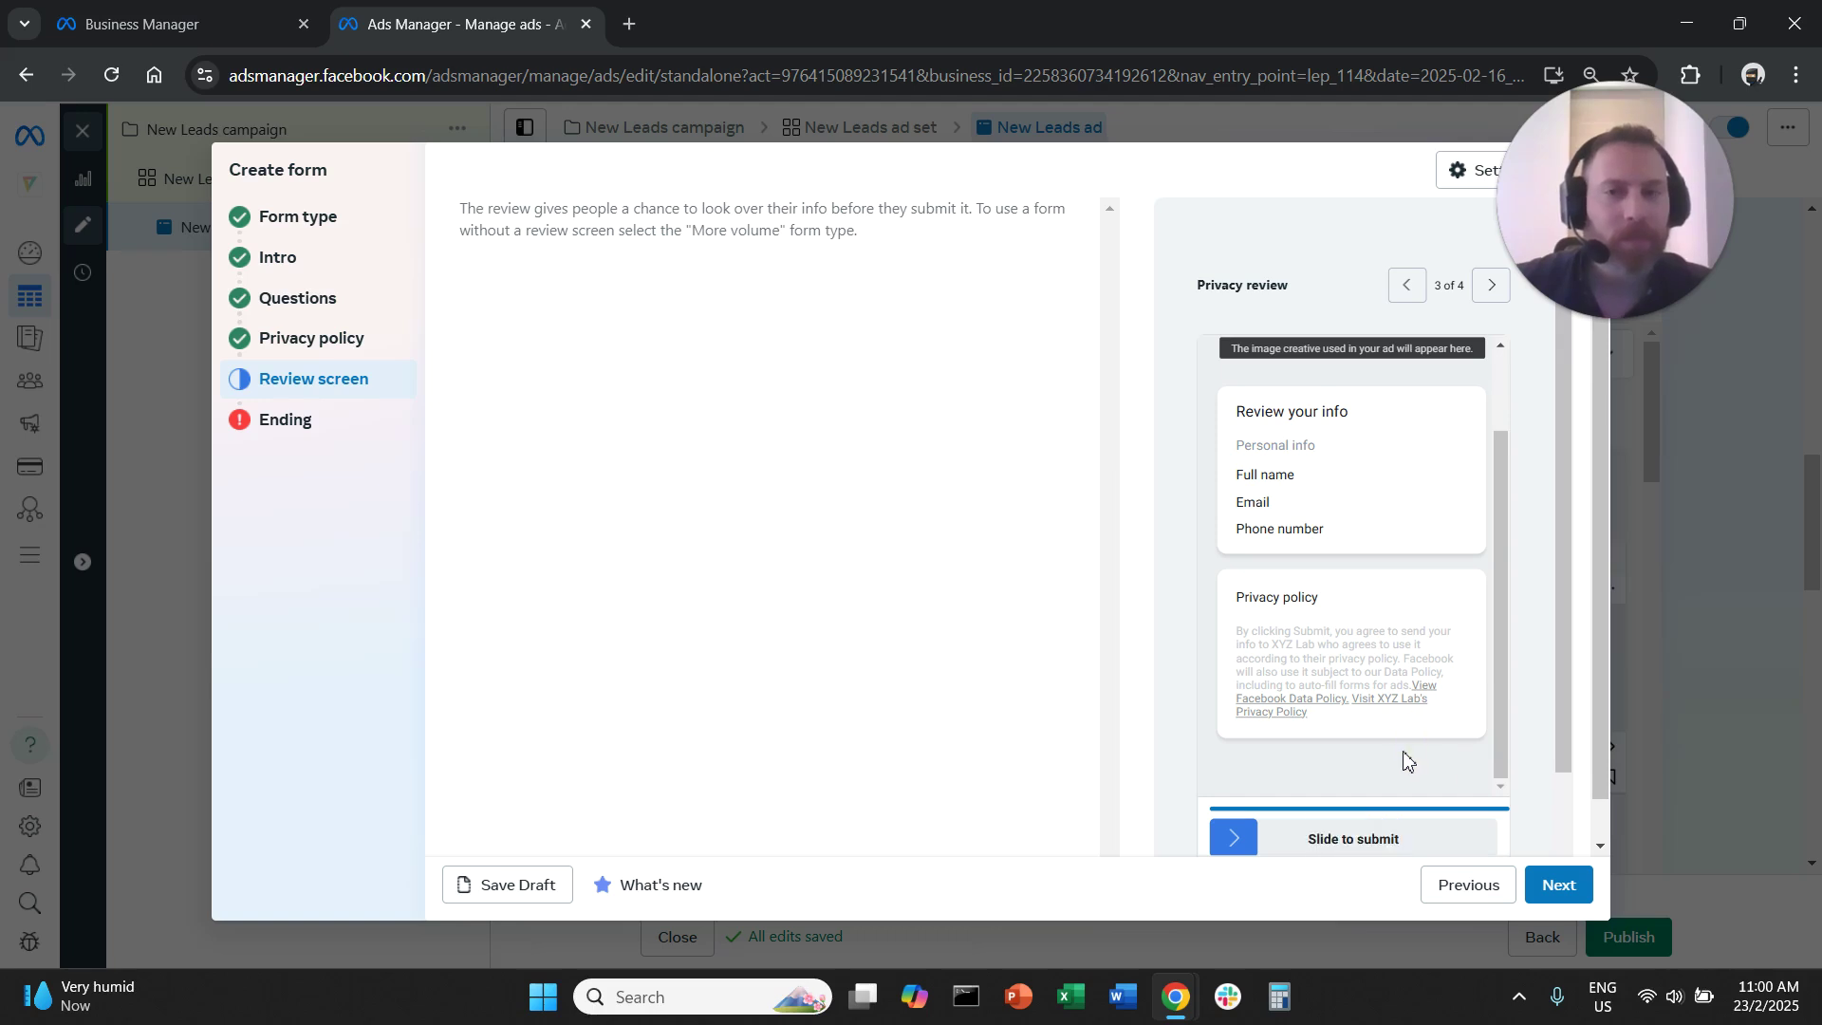
scroll(1403, 761, down, 1)
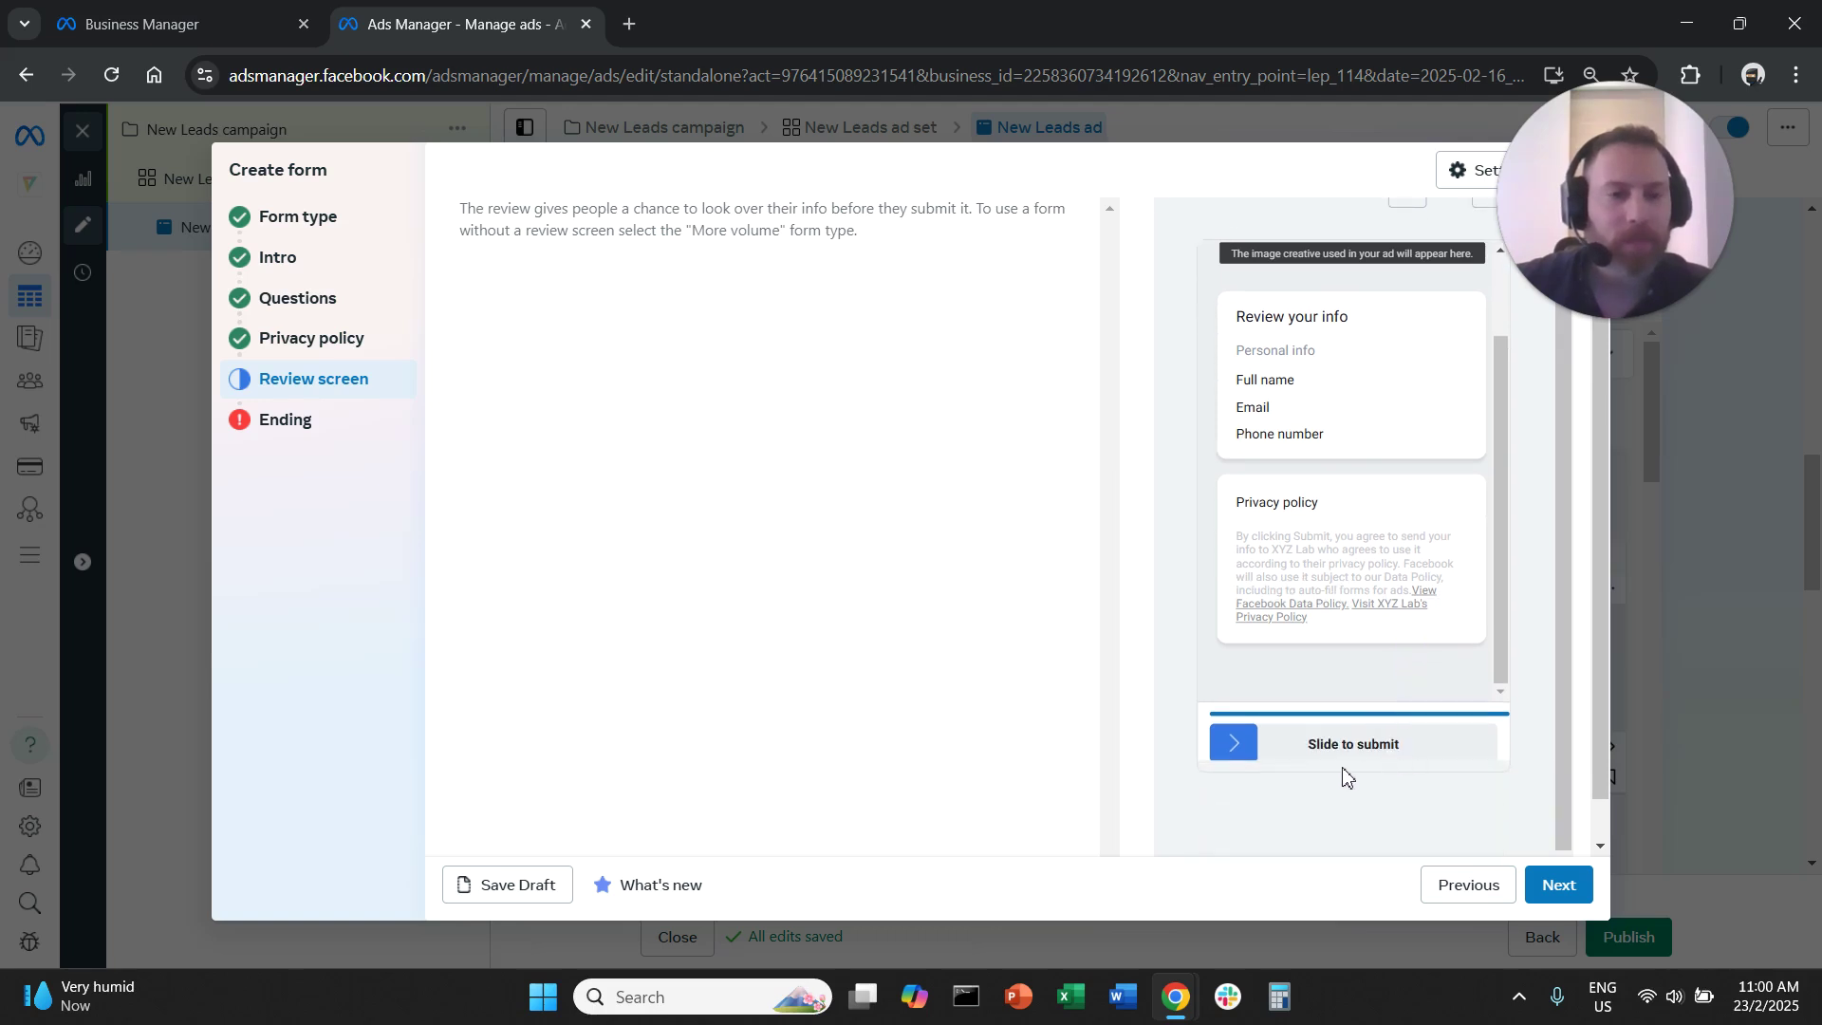
drag(1286, 755, 1431, 761)
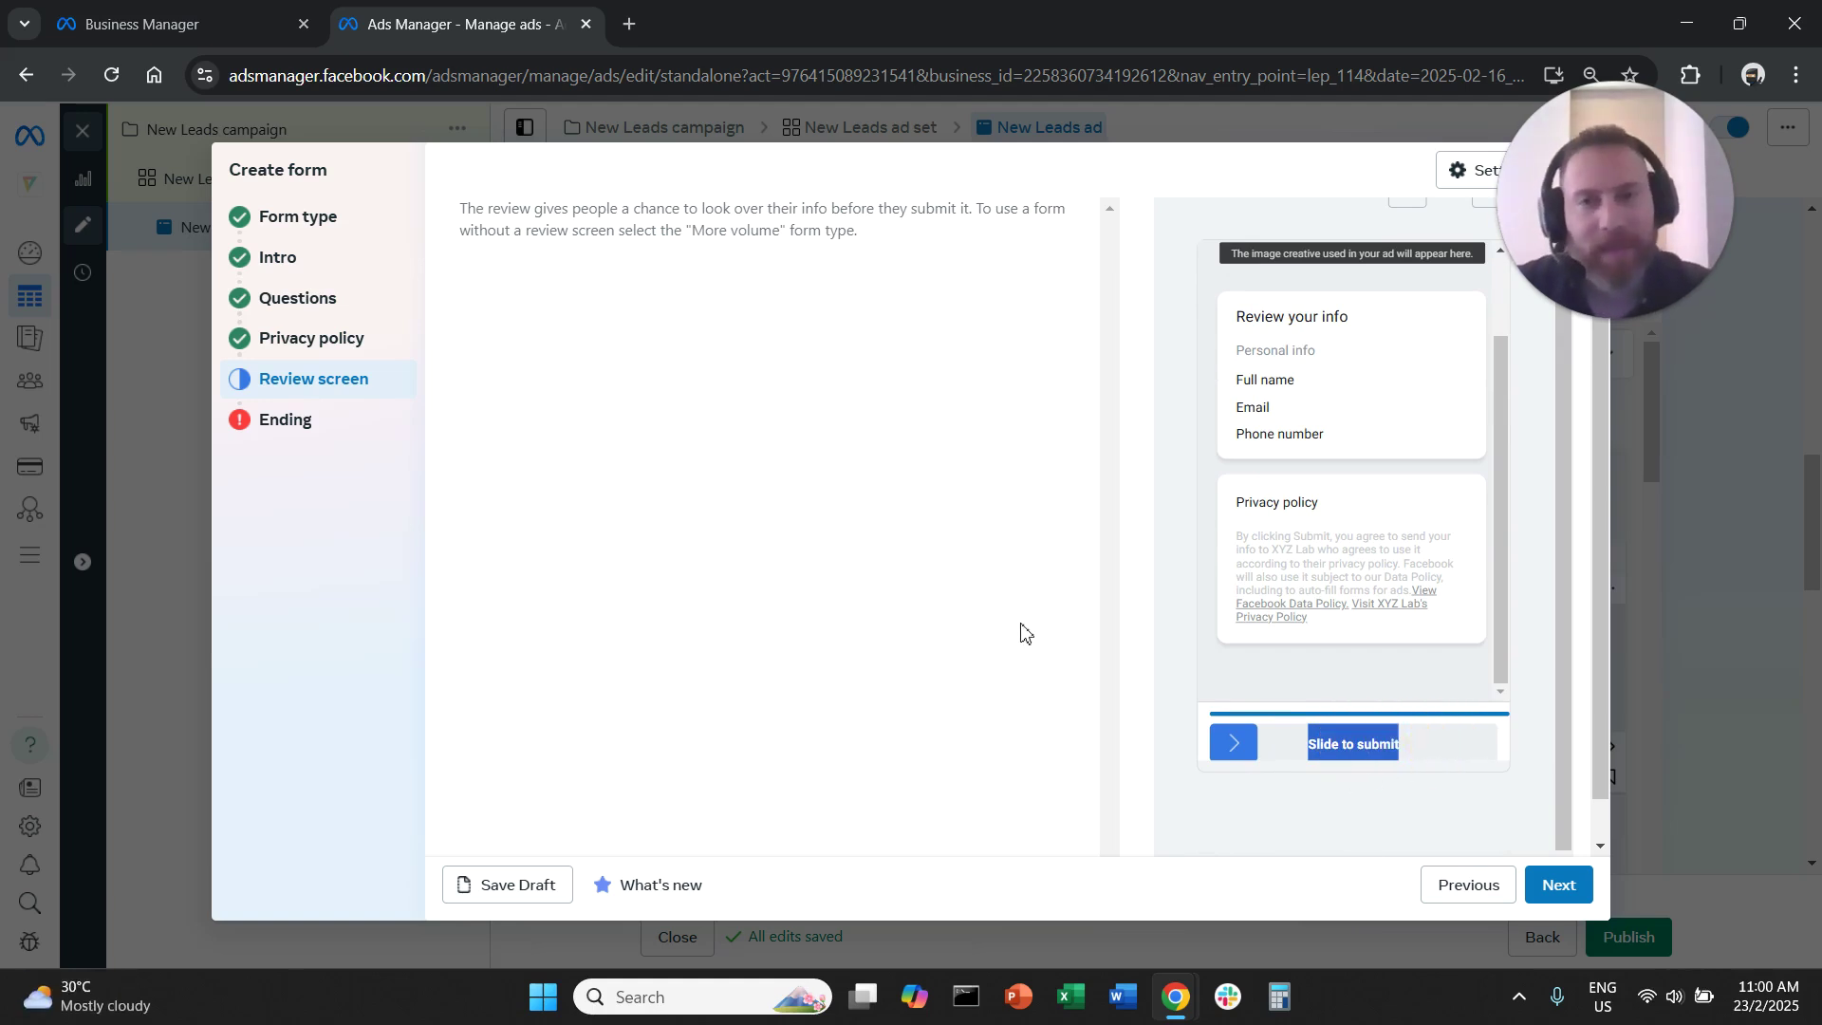
scroll(1249, 528, up, 1)
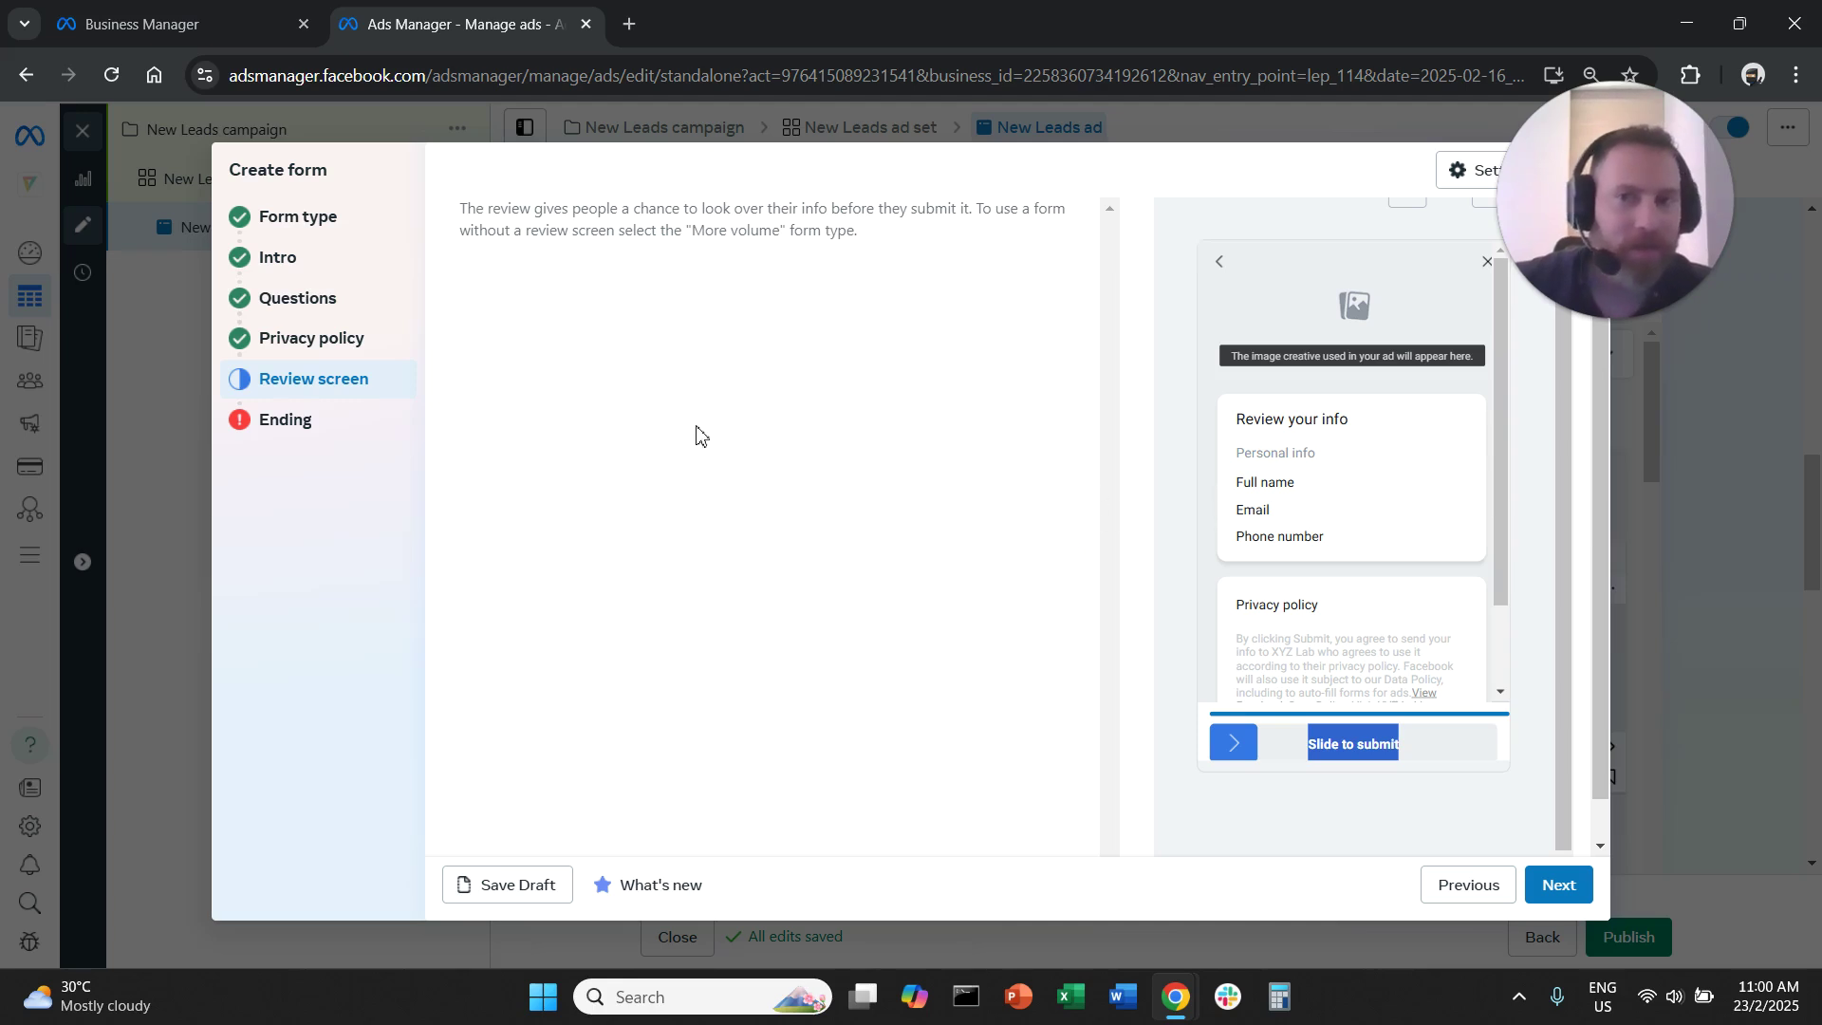
scroll(1234, 465, up, 1)
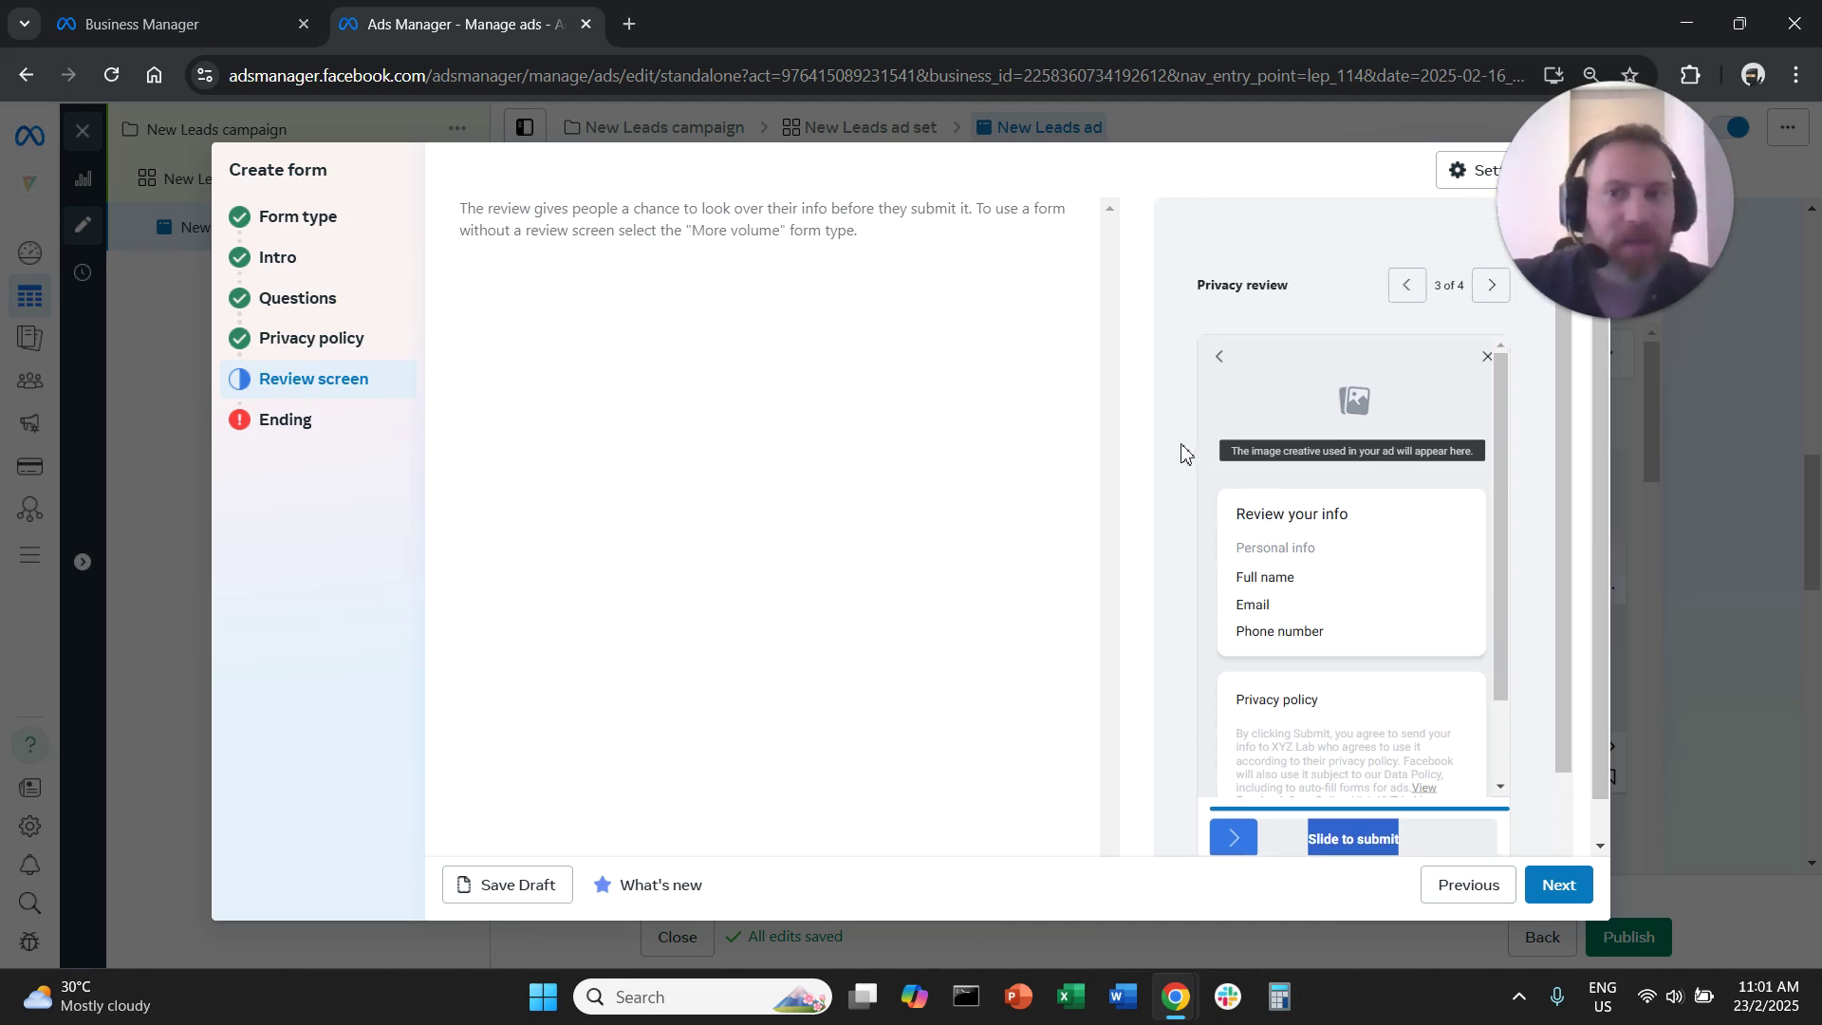
scroll(1243, 498, down, 1)
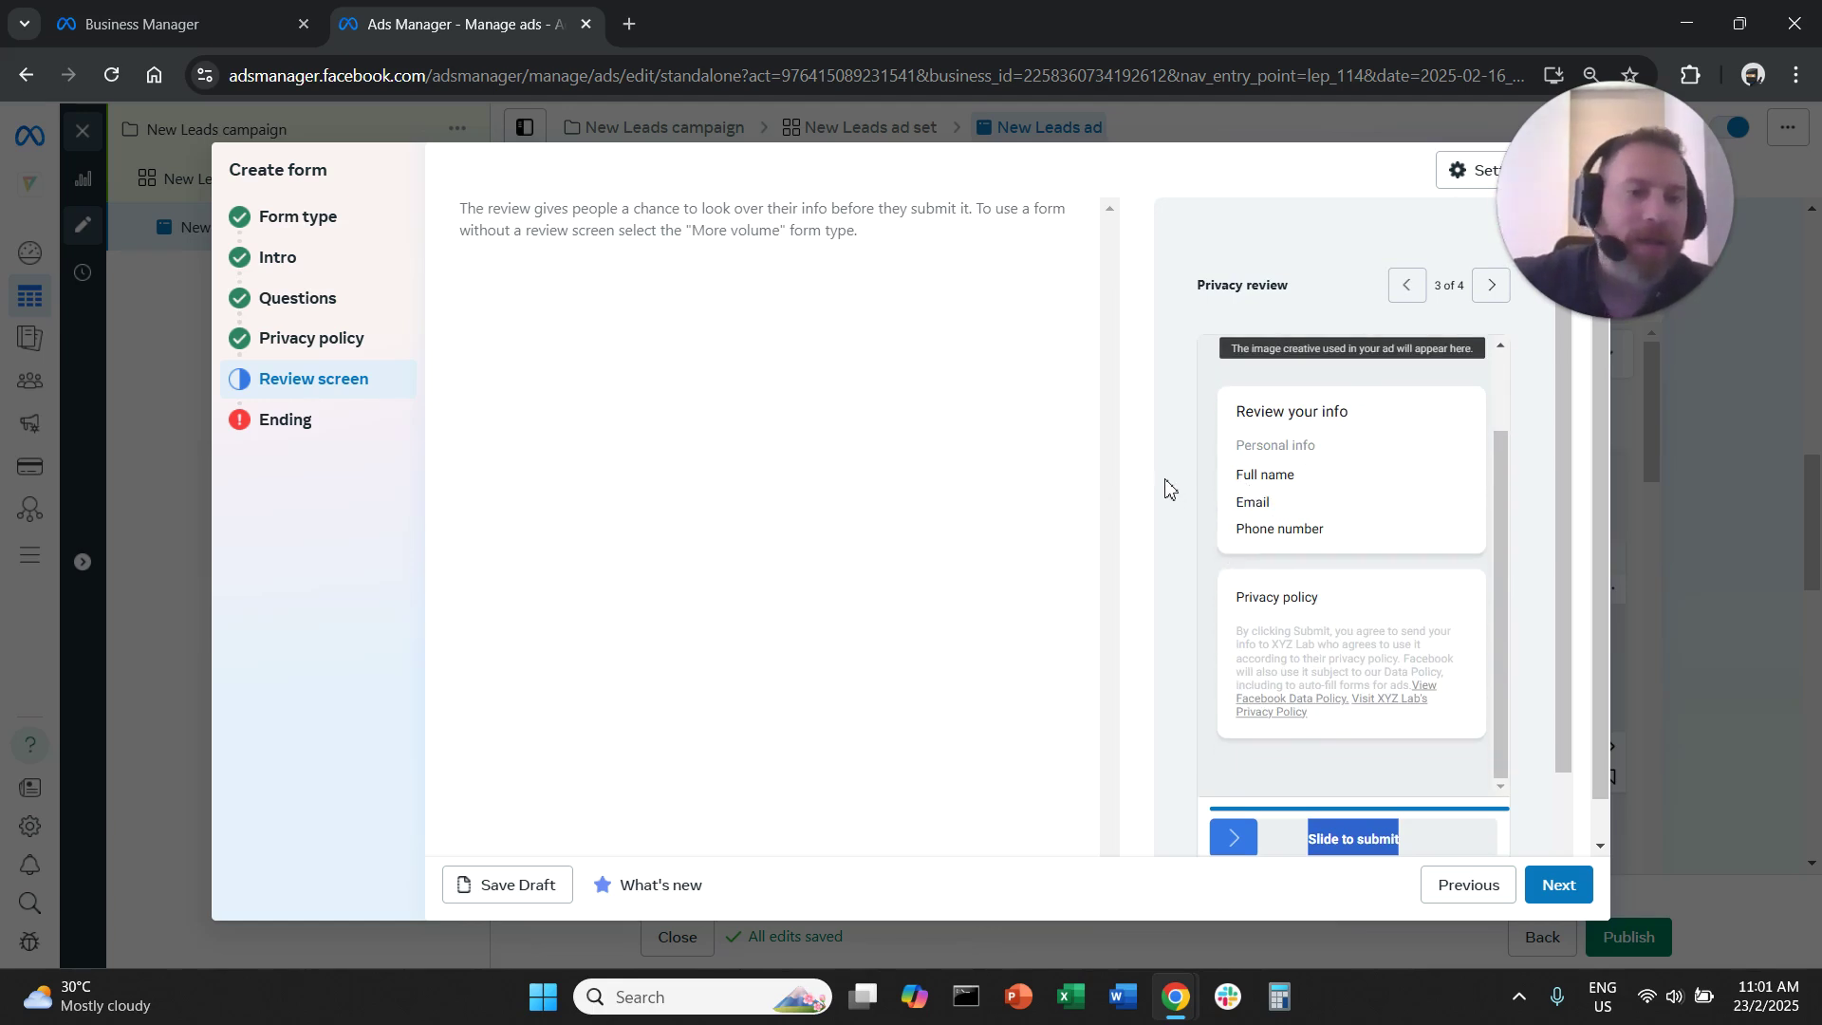
click(339, 429)
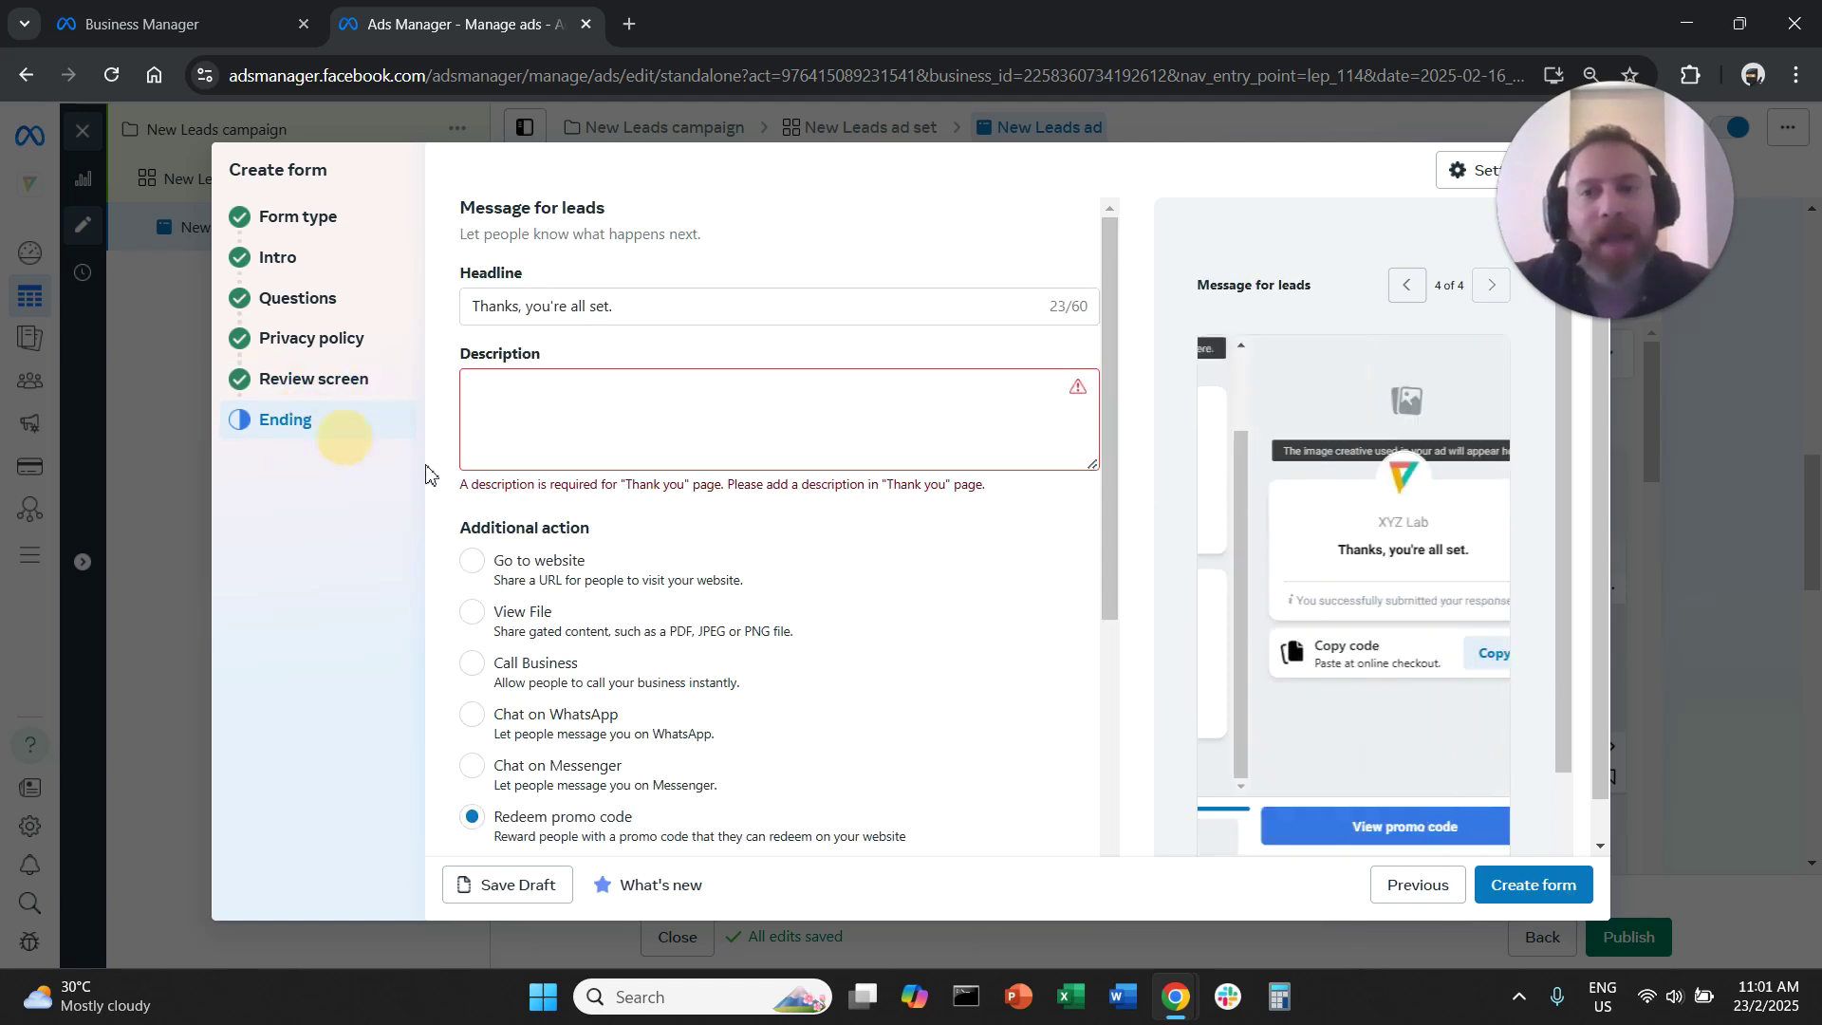
Enter "sshh" as the description of the form's ending message.
click(598, 429)
text(sshh)
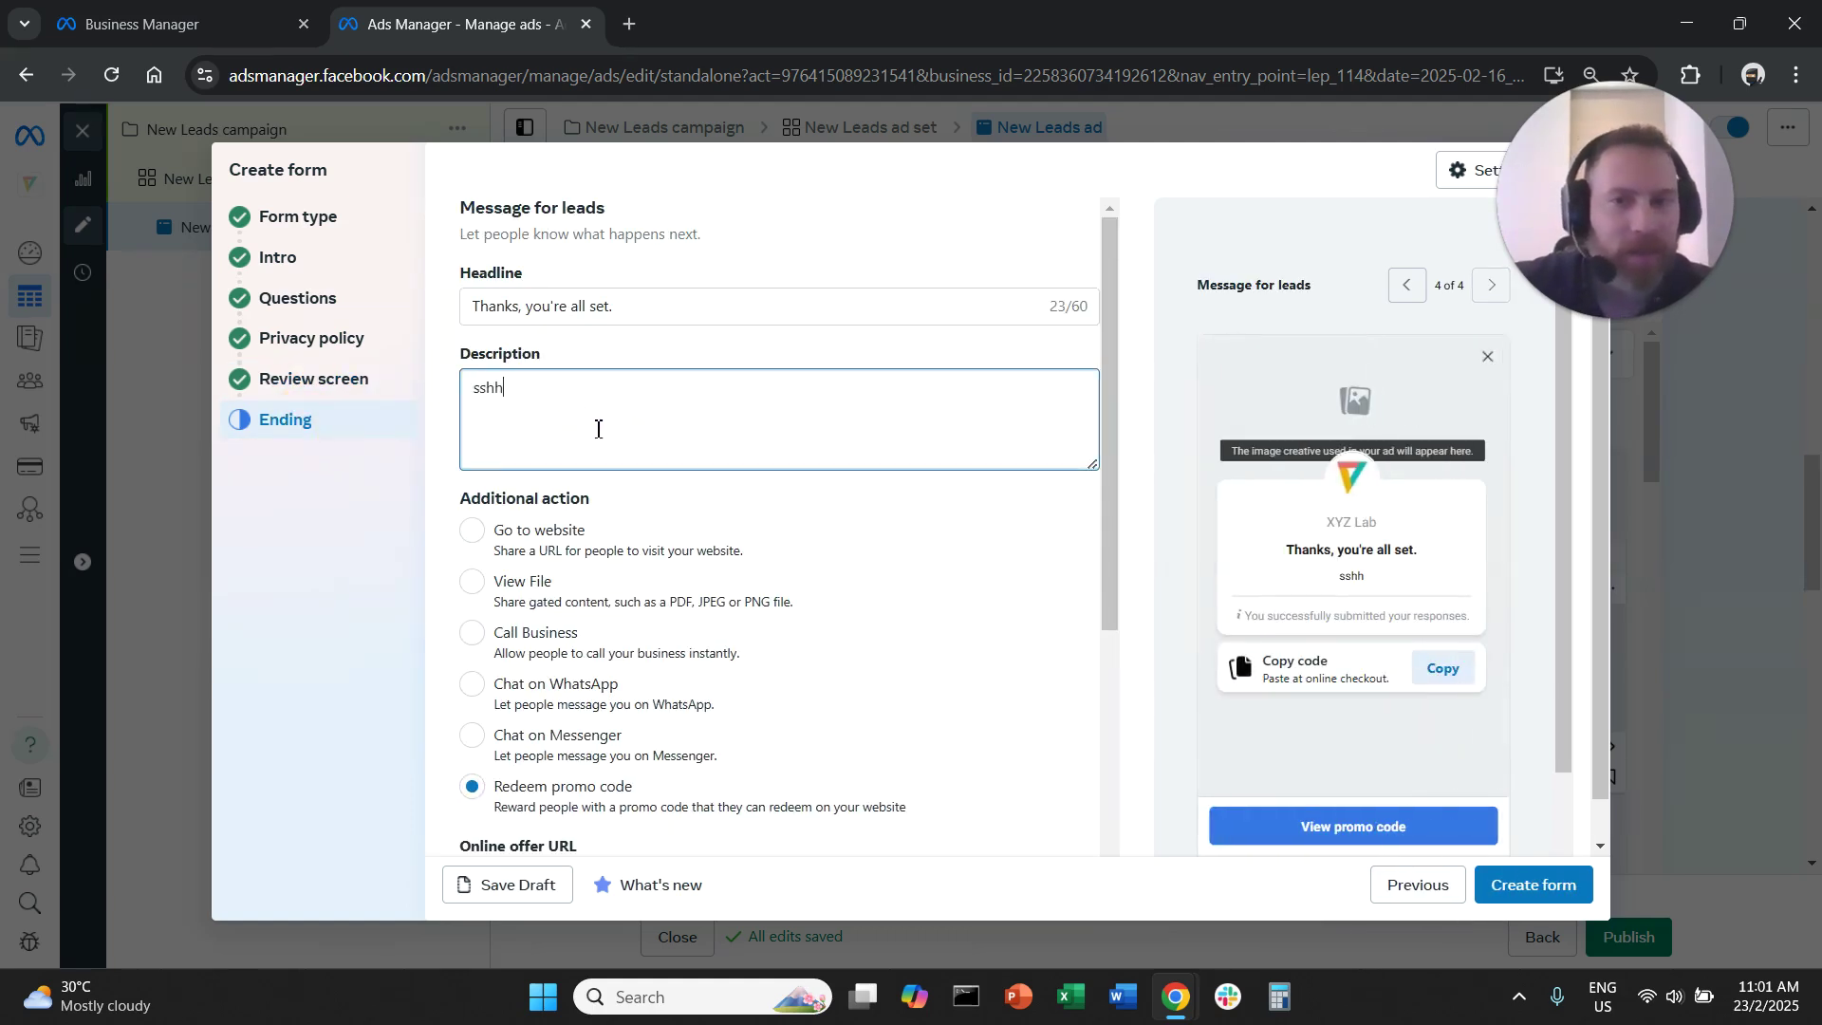
Change the form type to Rich creative and examine the minimum image size required in its intro.
click(378, 233)
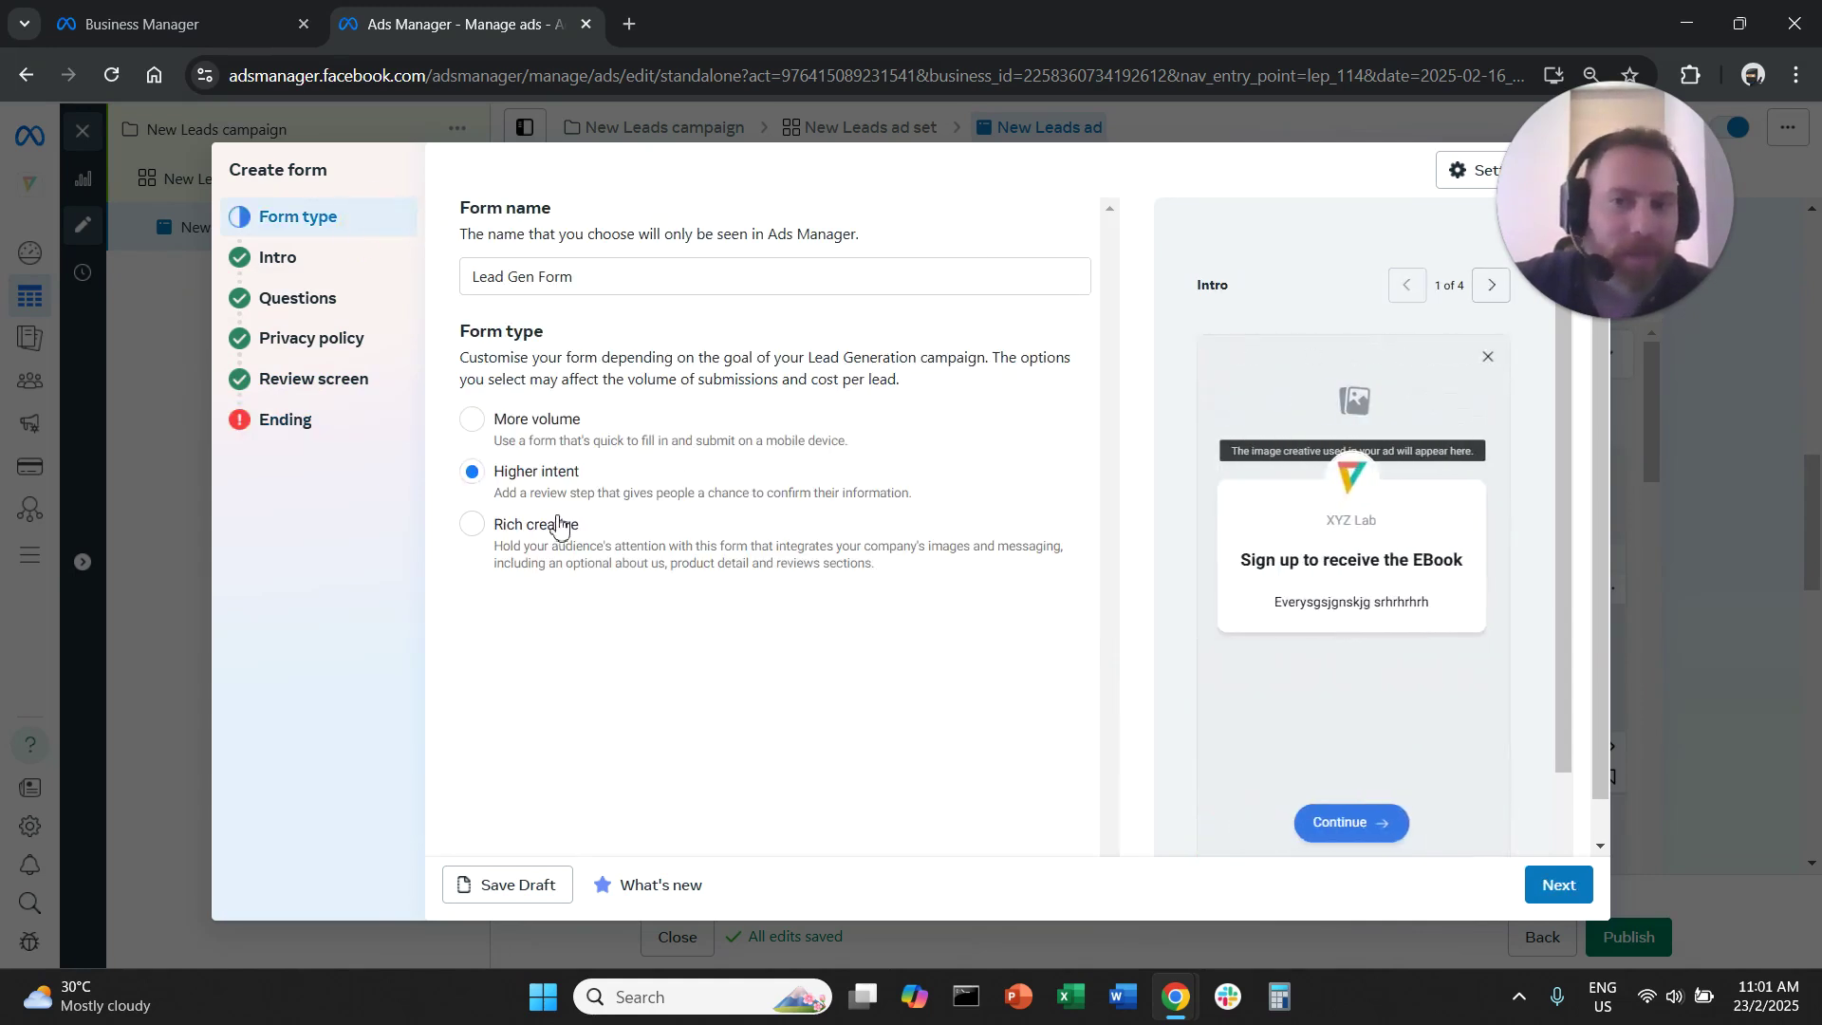
click(540, 539)
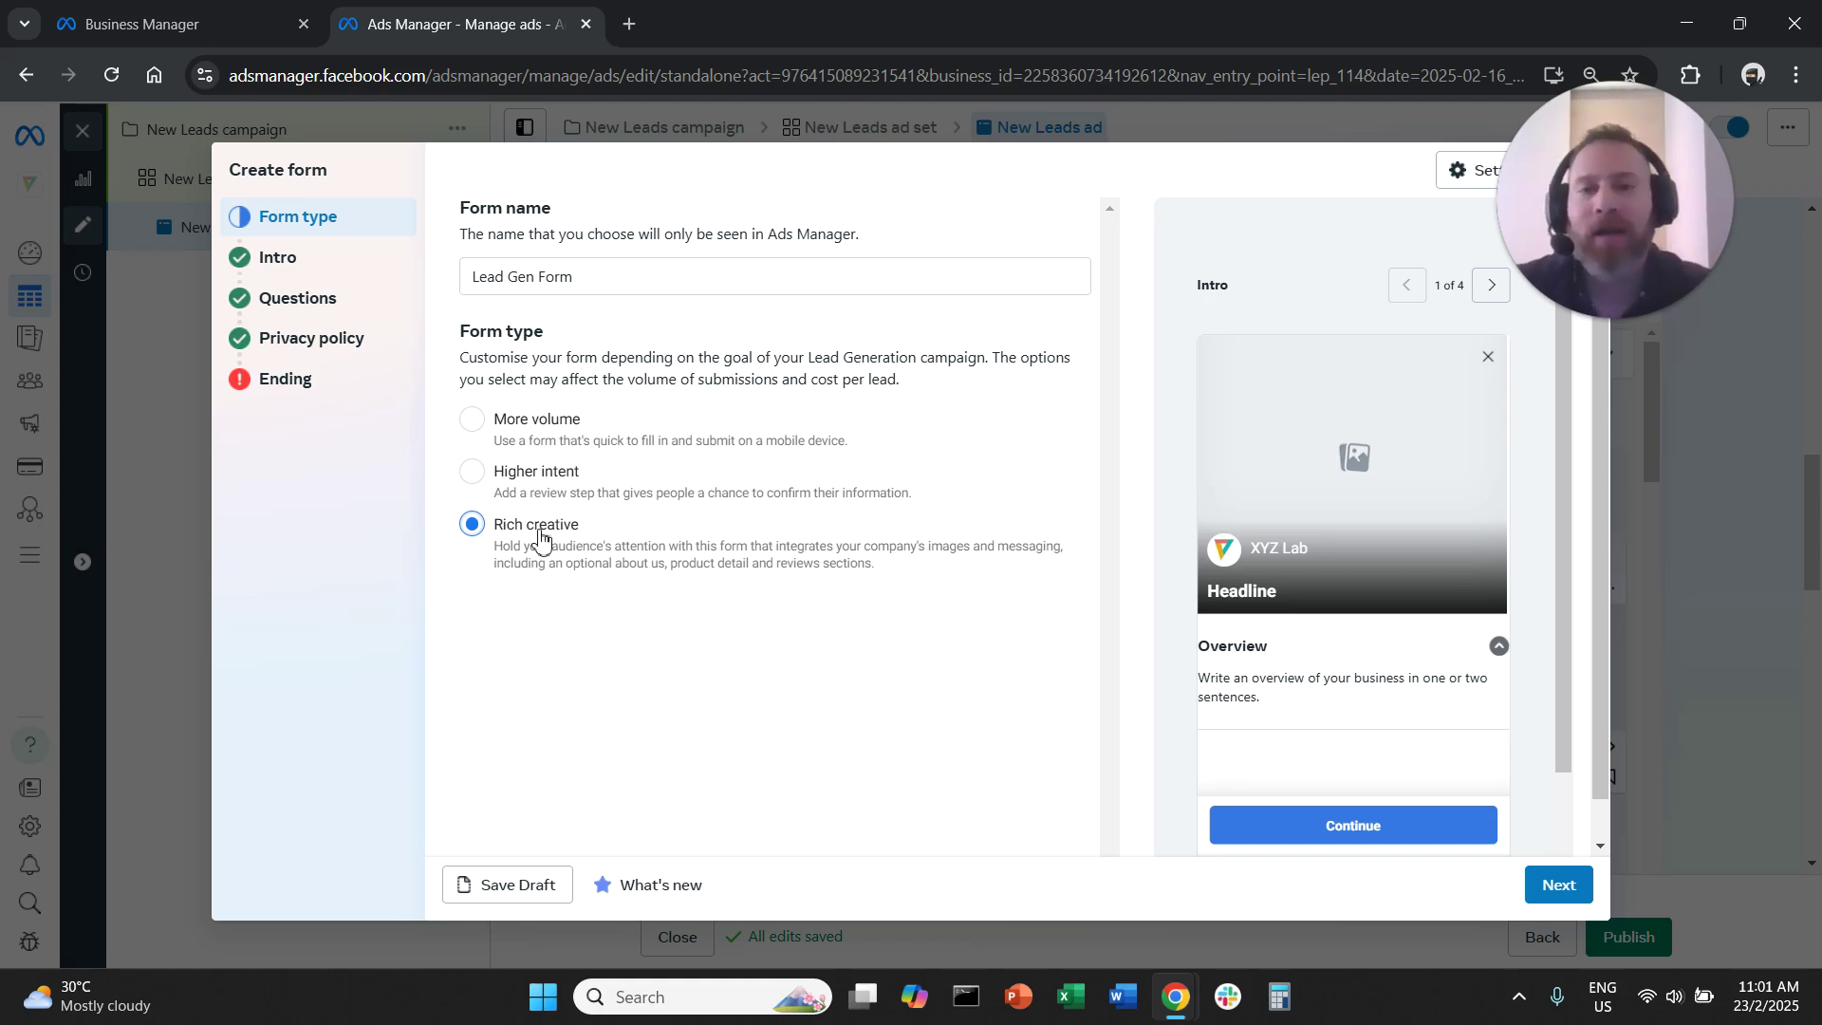
click(1561, 889)
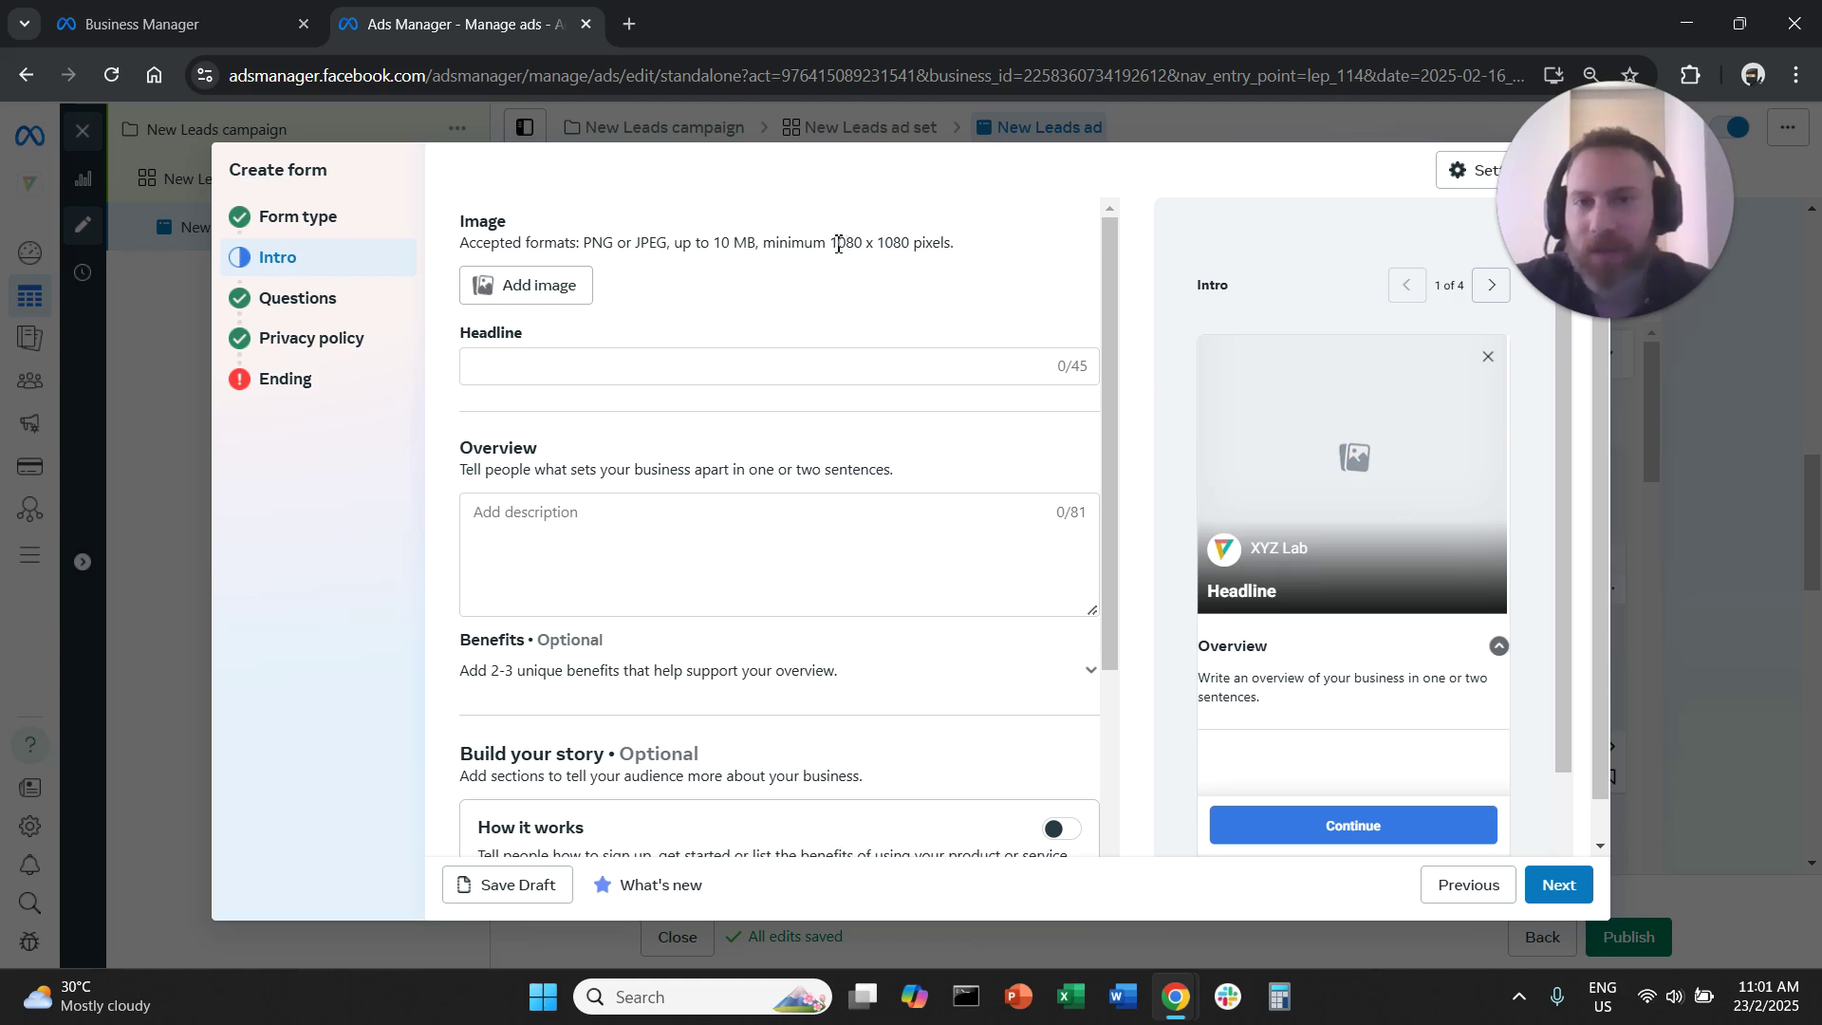
drag(832, 245, 909, 244)
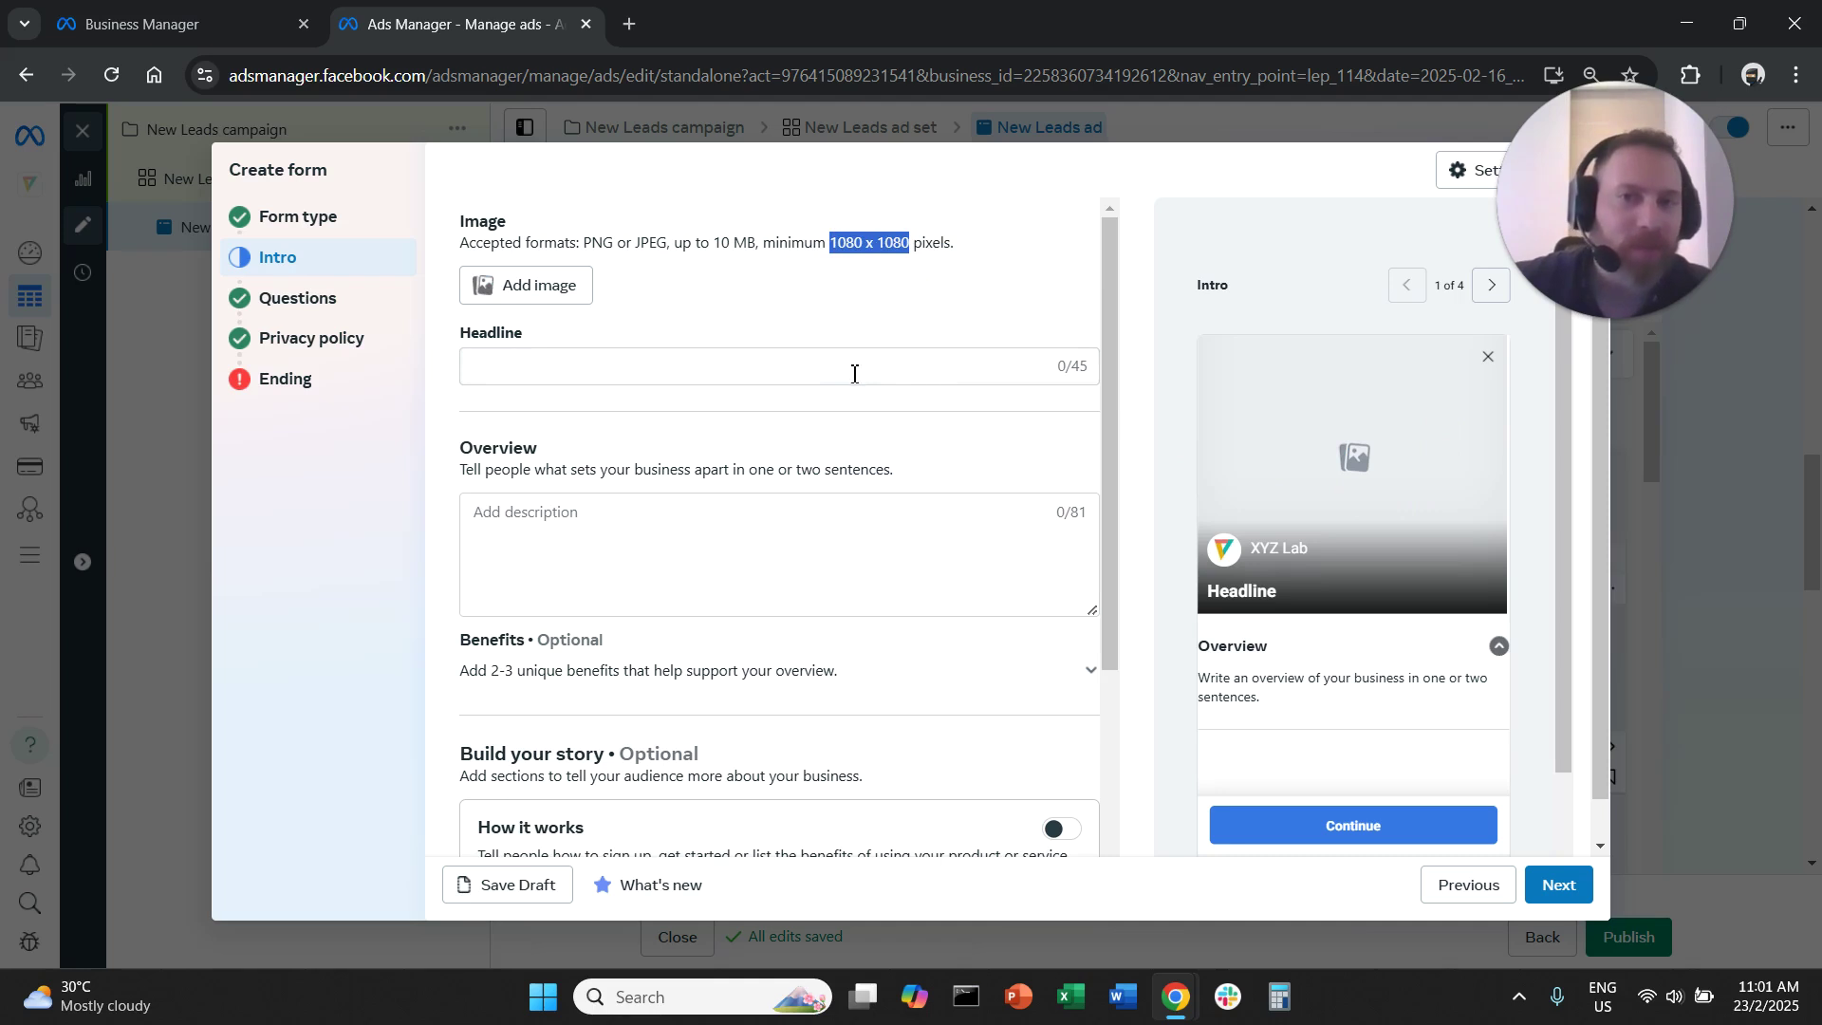
Fill in the Rich creative intro with the headline "wgwsh" and the overview "srrhrh".
click(769, 367)
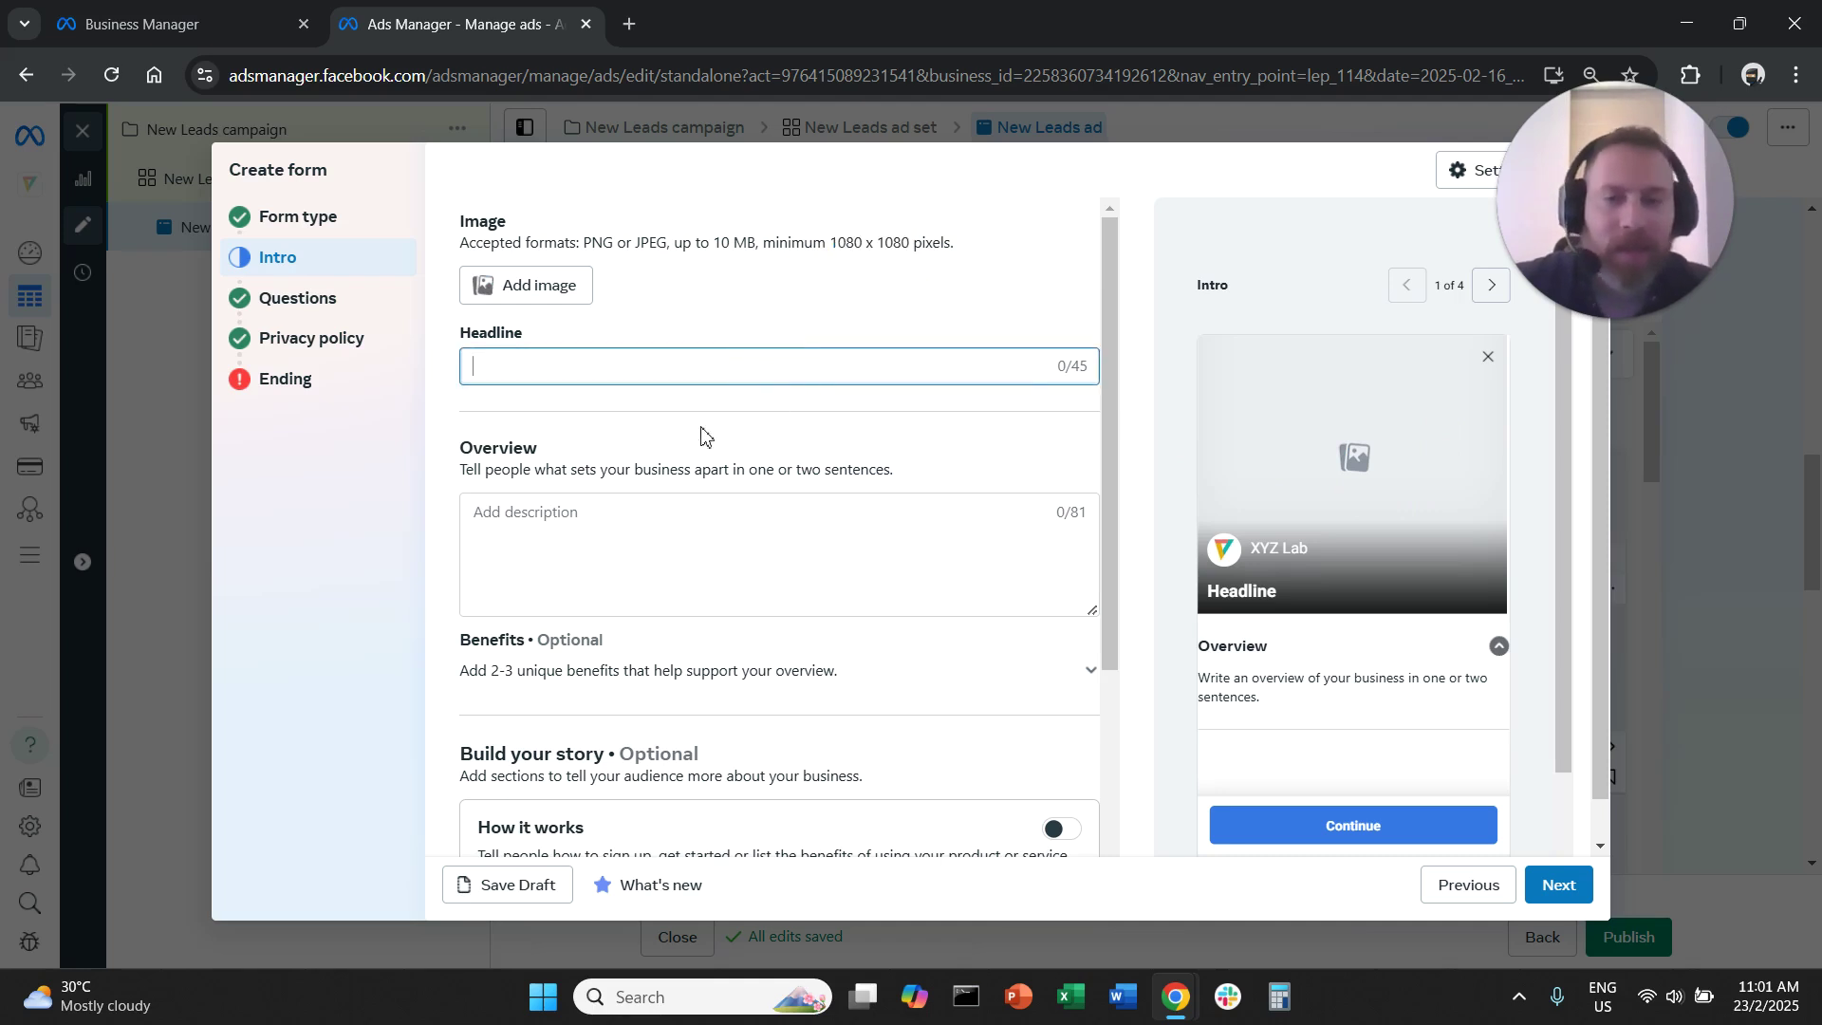
text(wgwsh)
click(605, 542)
text(srrhrh)
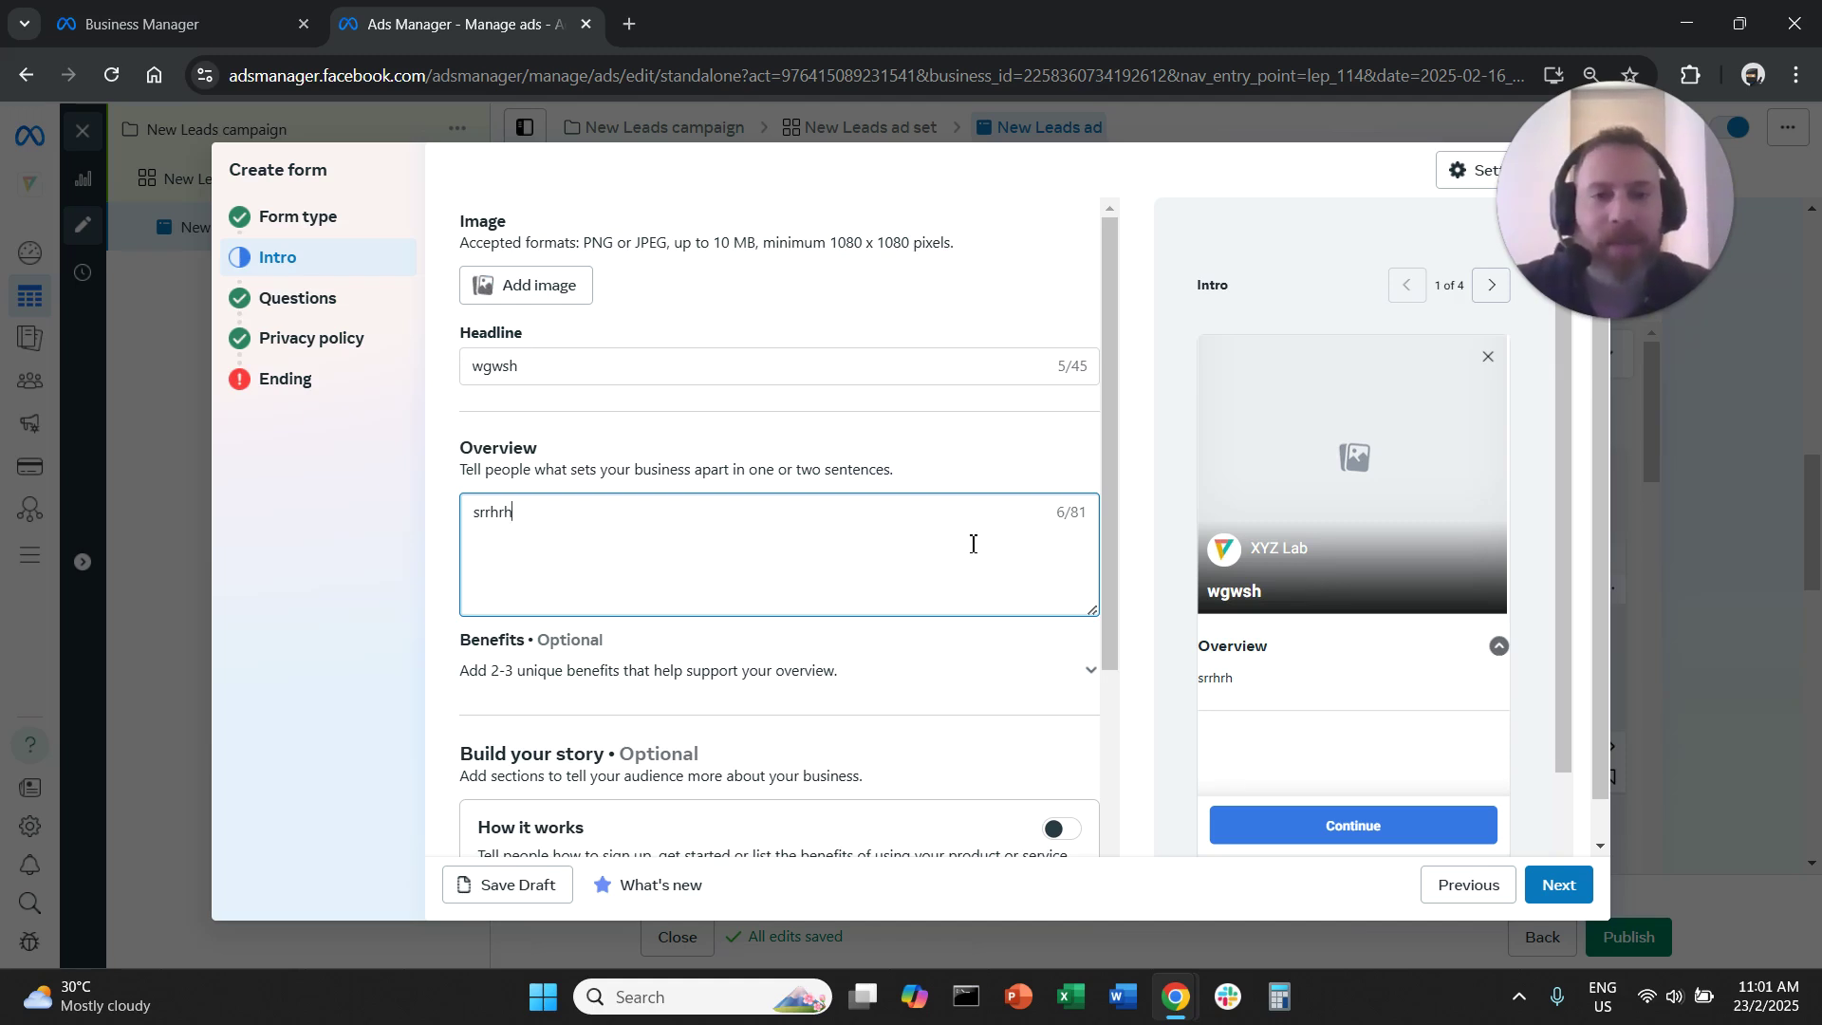
Enable the optional How it works and Products sections under Build your story.
scroll(973, 535, down, 3)
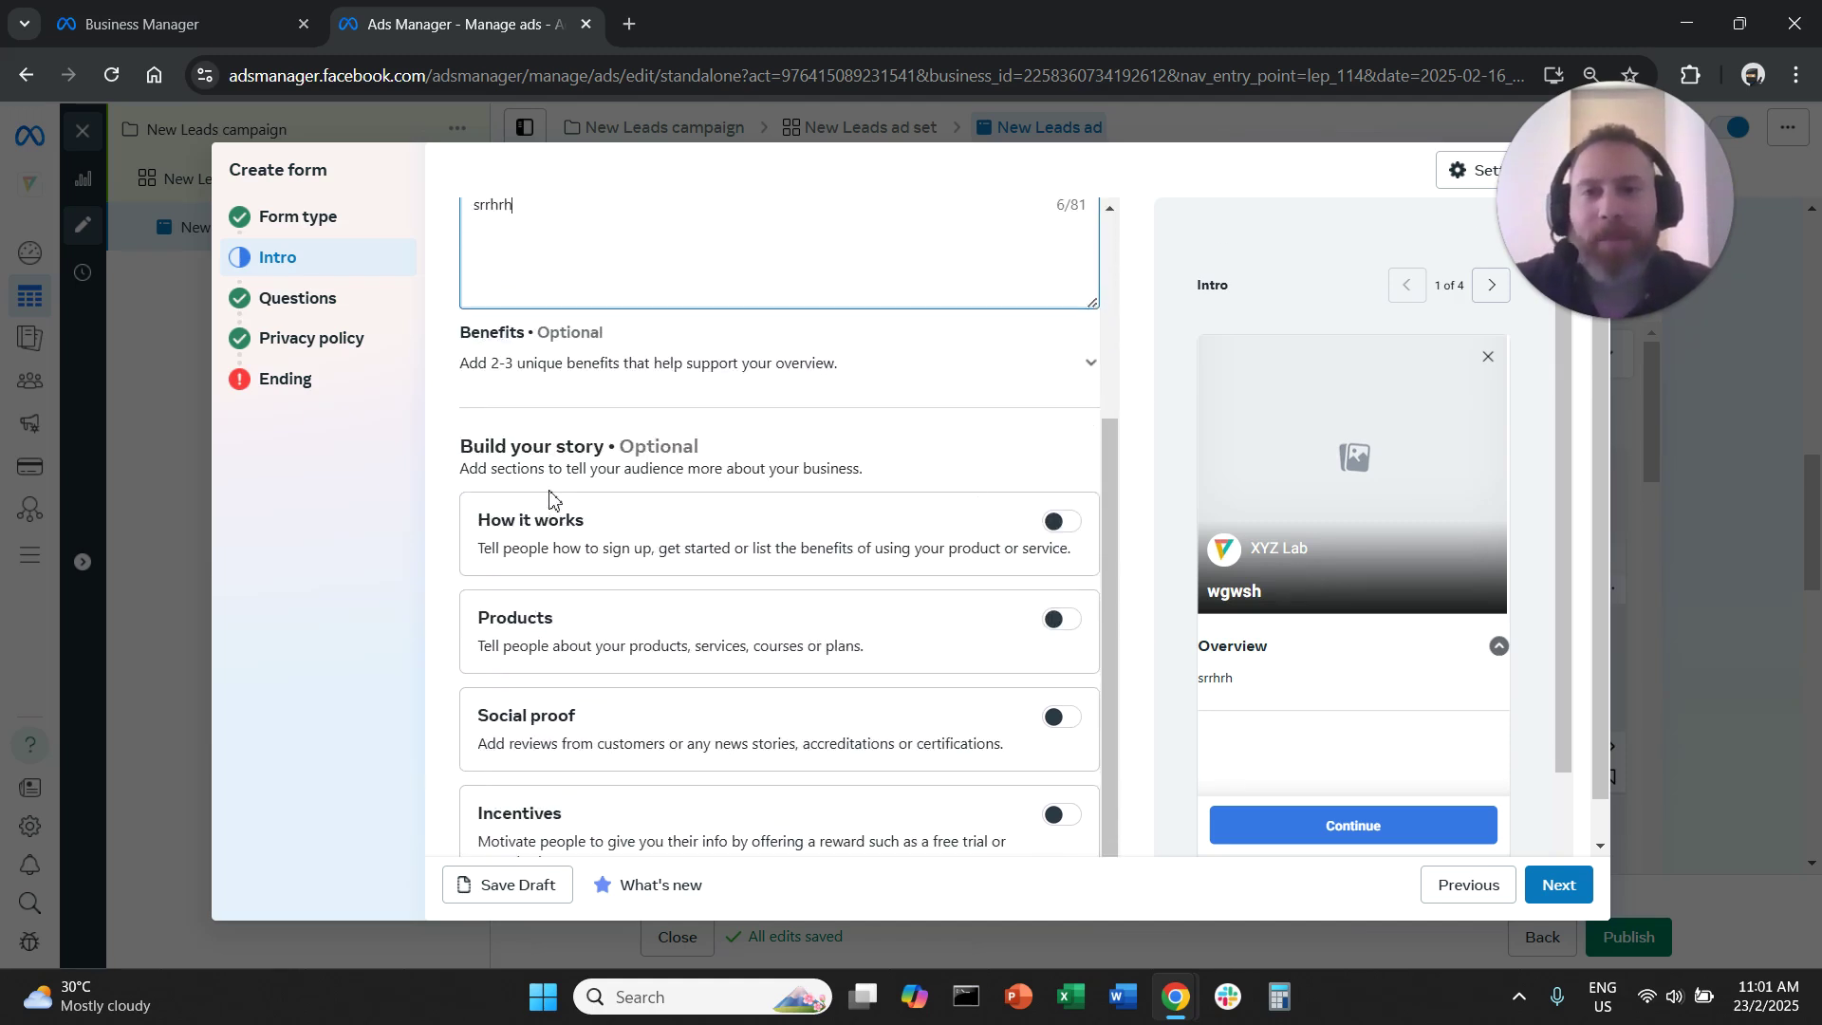
drag(477, 453, 634, 453)
scroll(757, 547, down, 1)
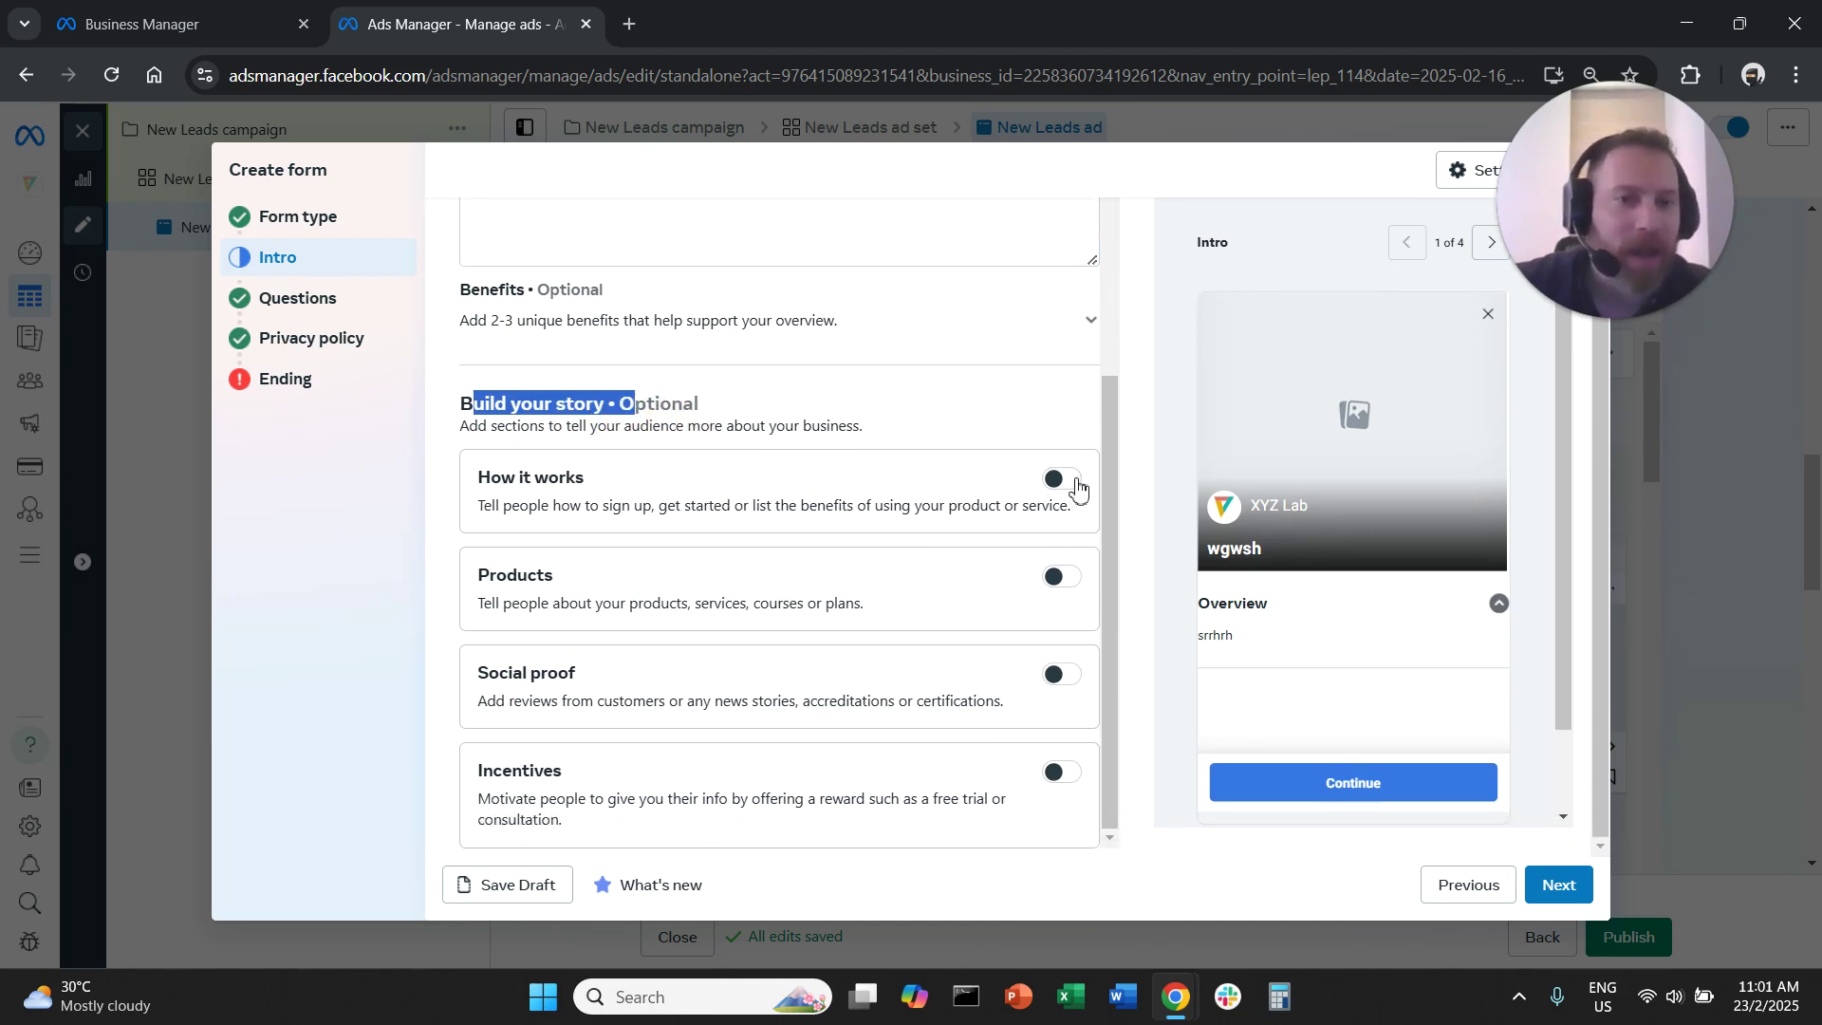
click(1061, 480)
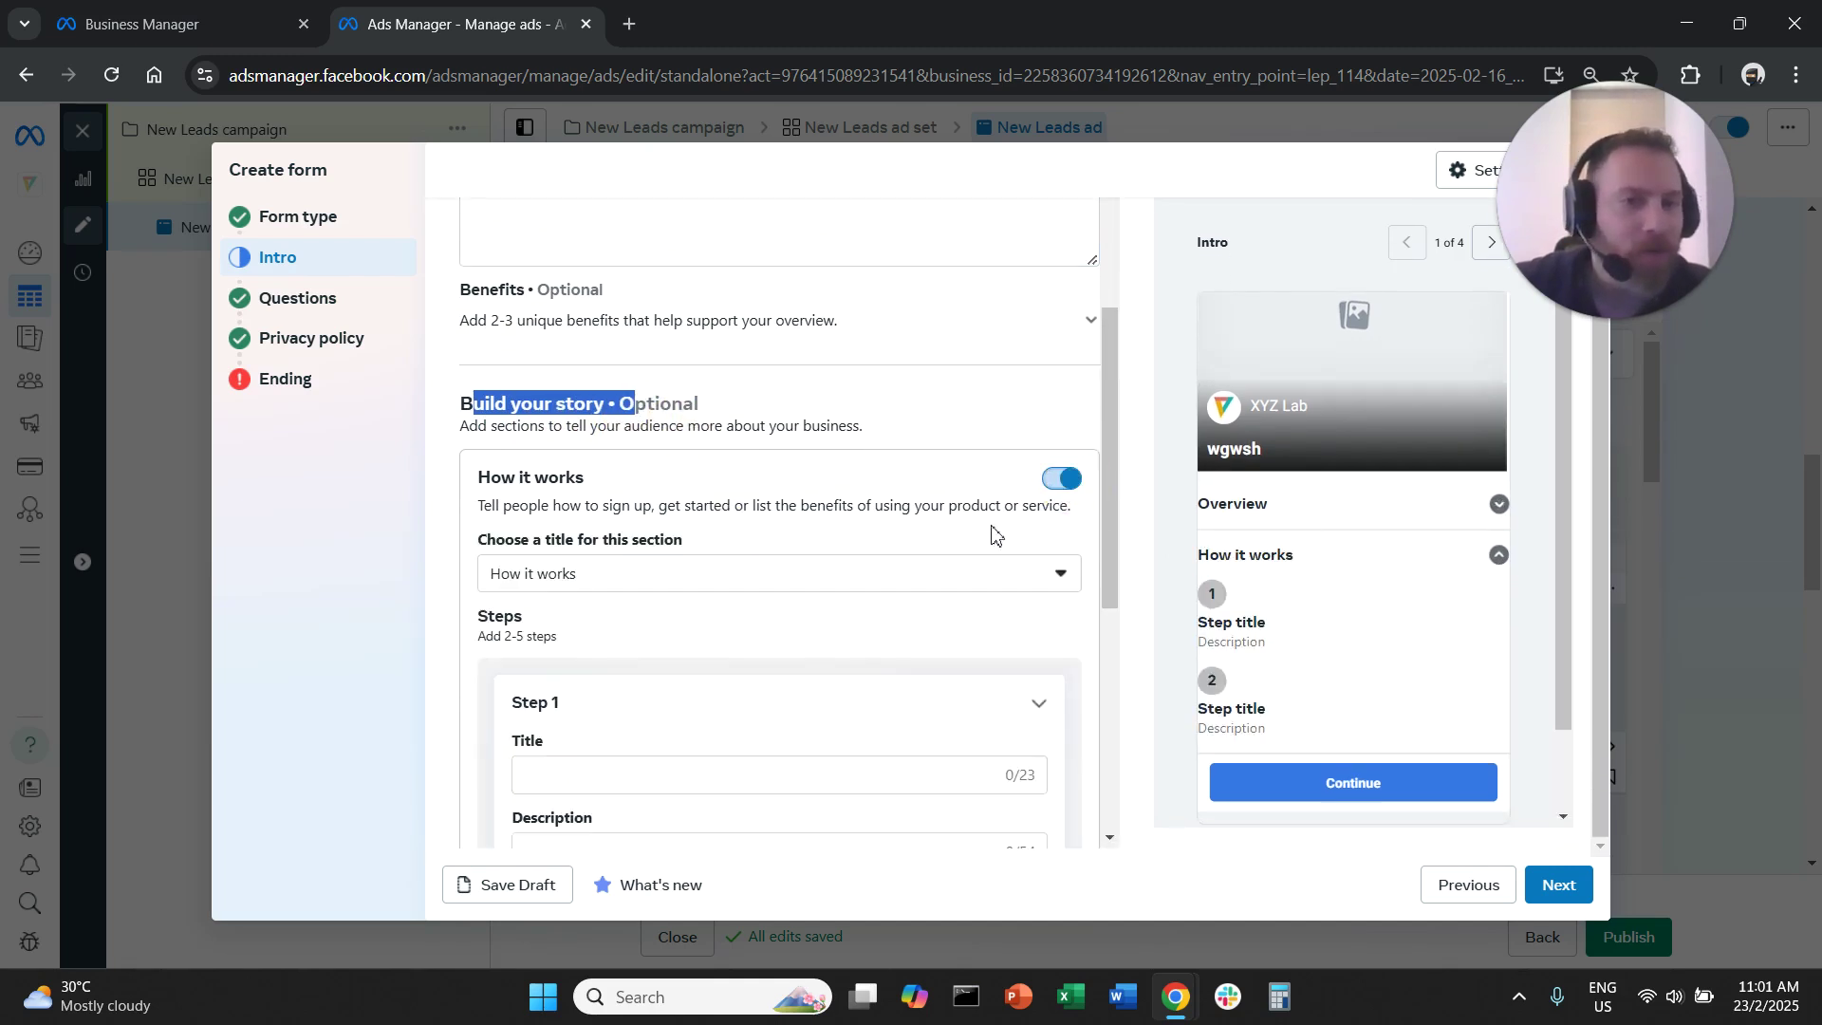
scroll(1025, 593, down, 4)
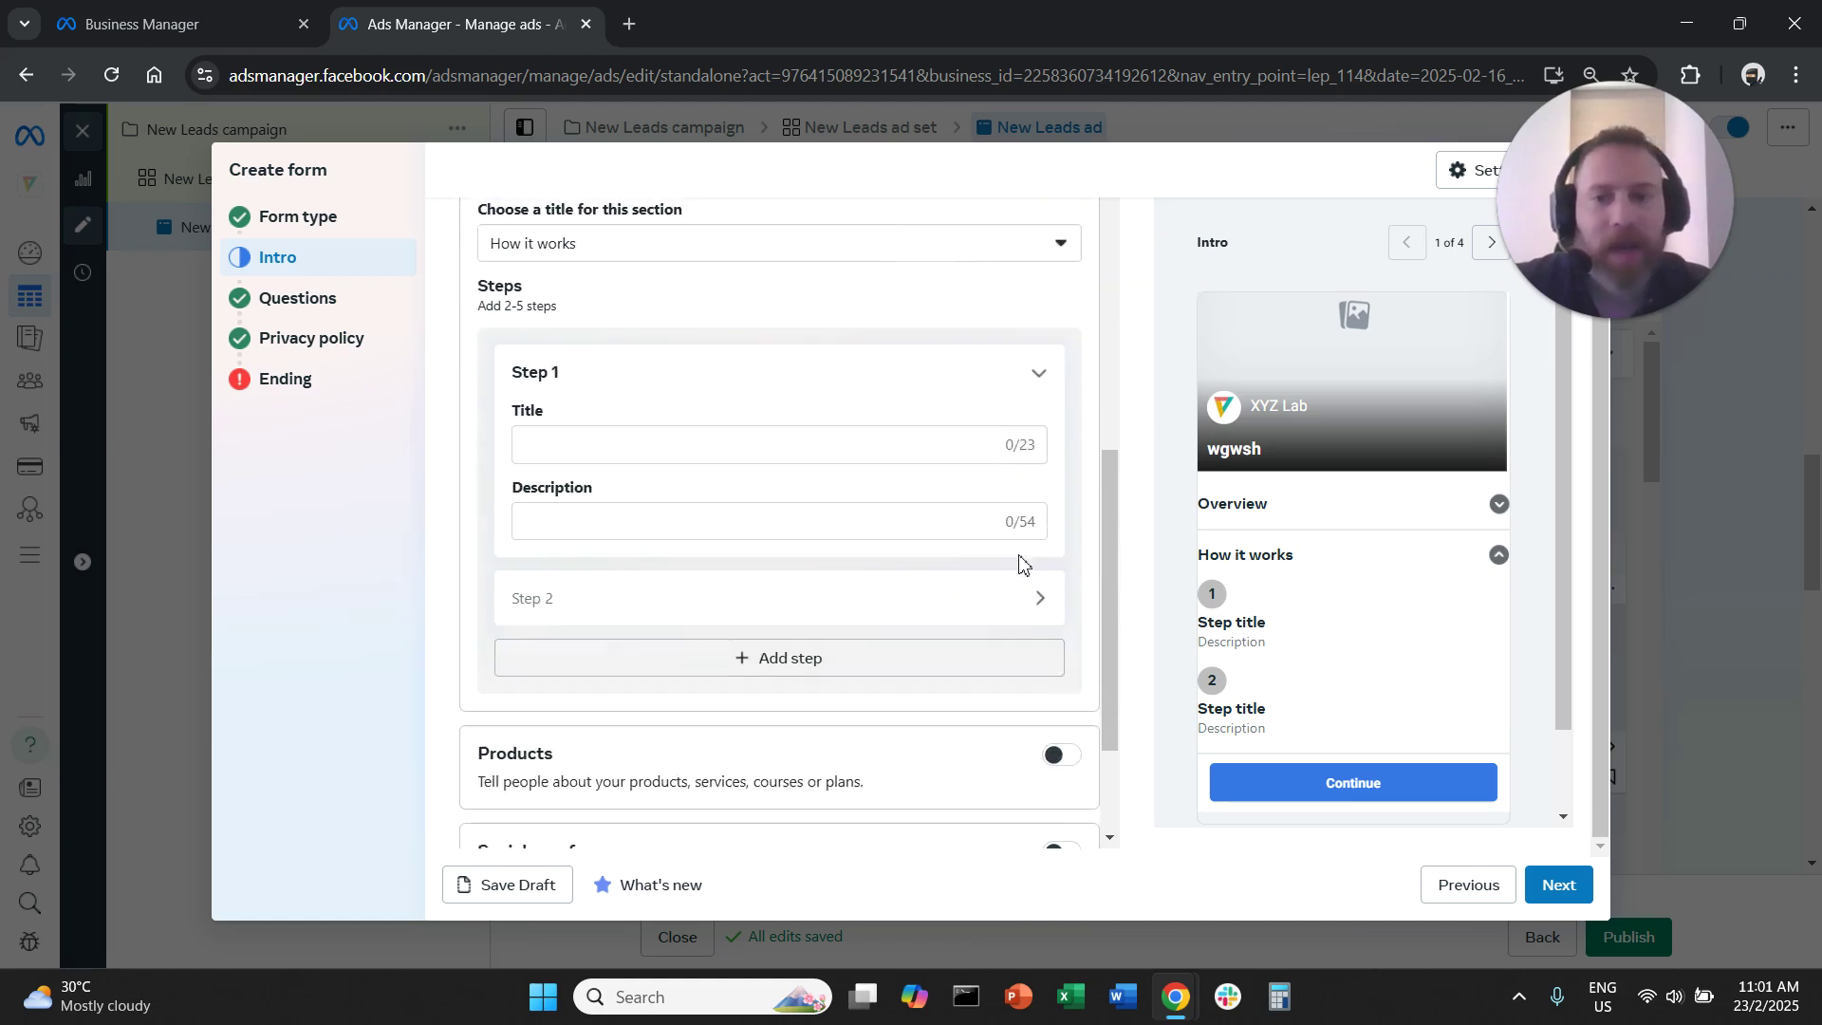
scroll(1013, 608, down, 2)
click(1057, 581)
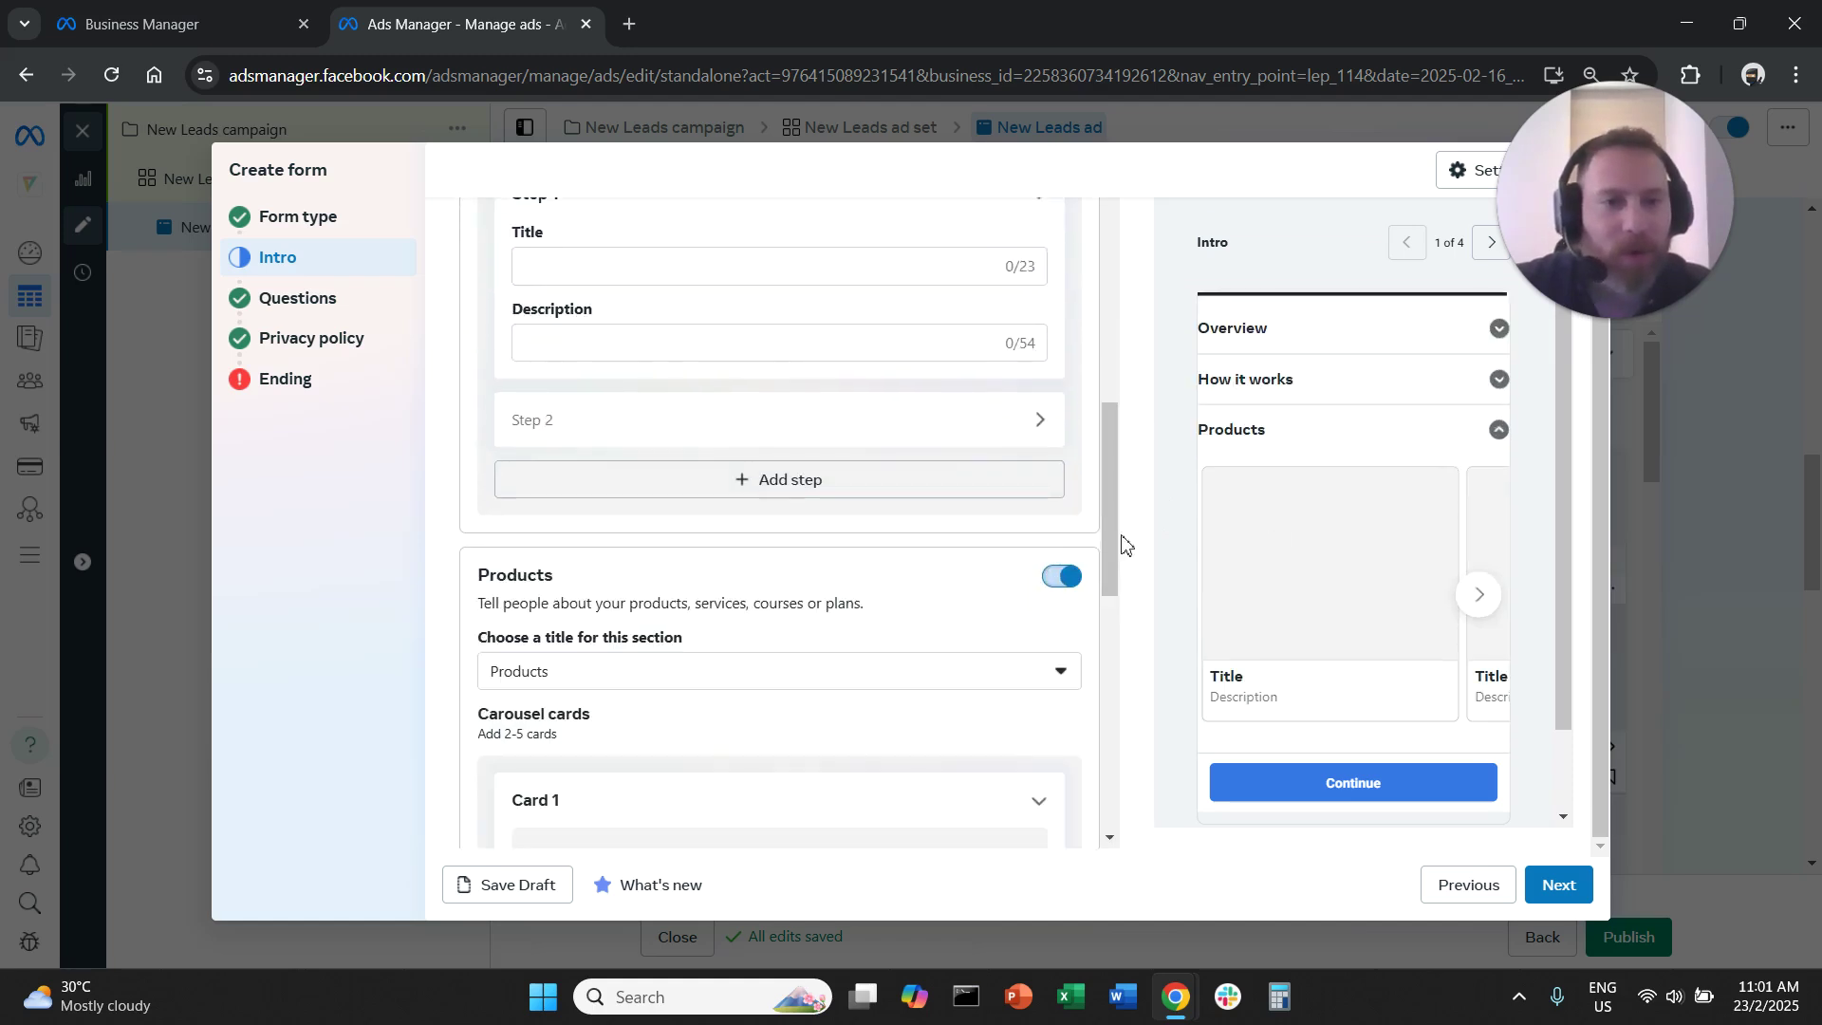
Enable the Social proof and Incentives sections of the story and view their fields.
scroll(903, 630, down, 3)
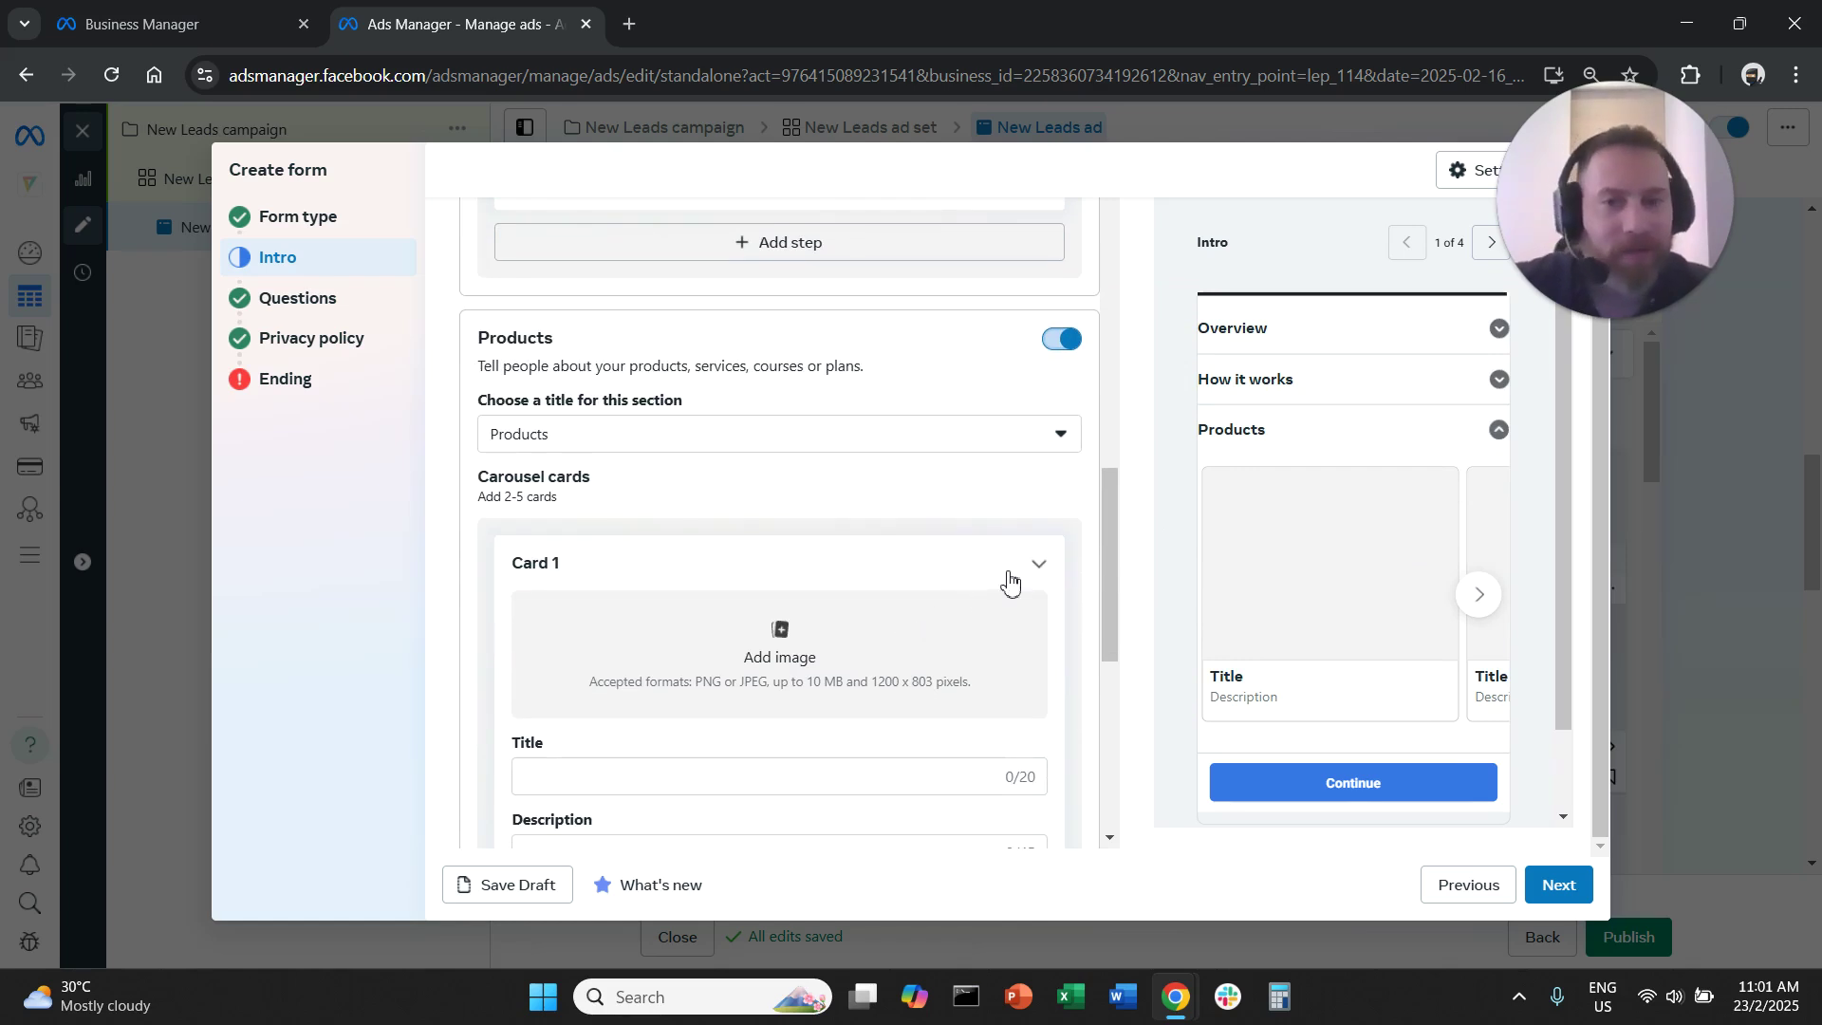
scroll(1009, 575, down, 3)
scroll(1009, 572, down, 3)
click(1065, 678)
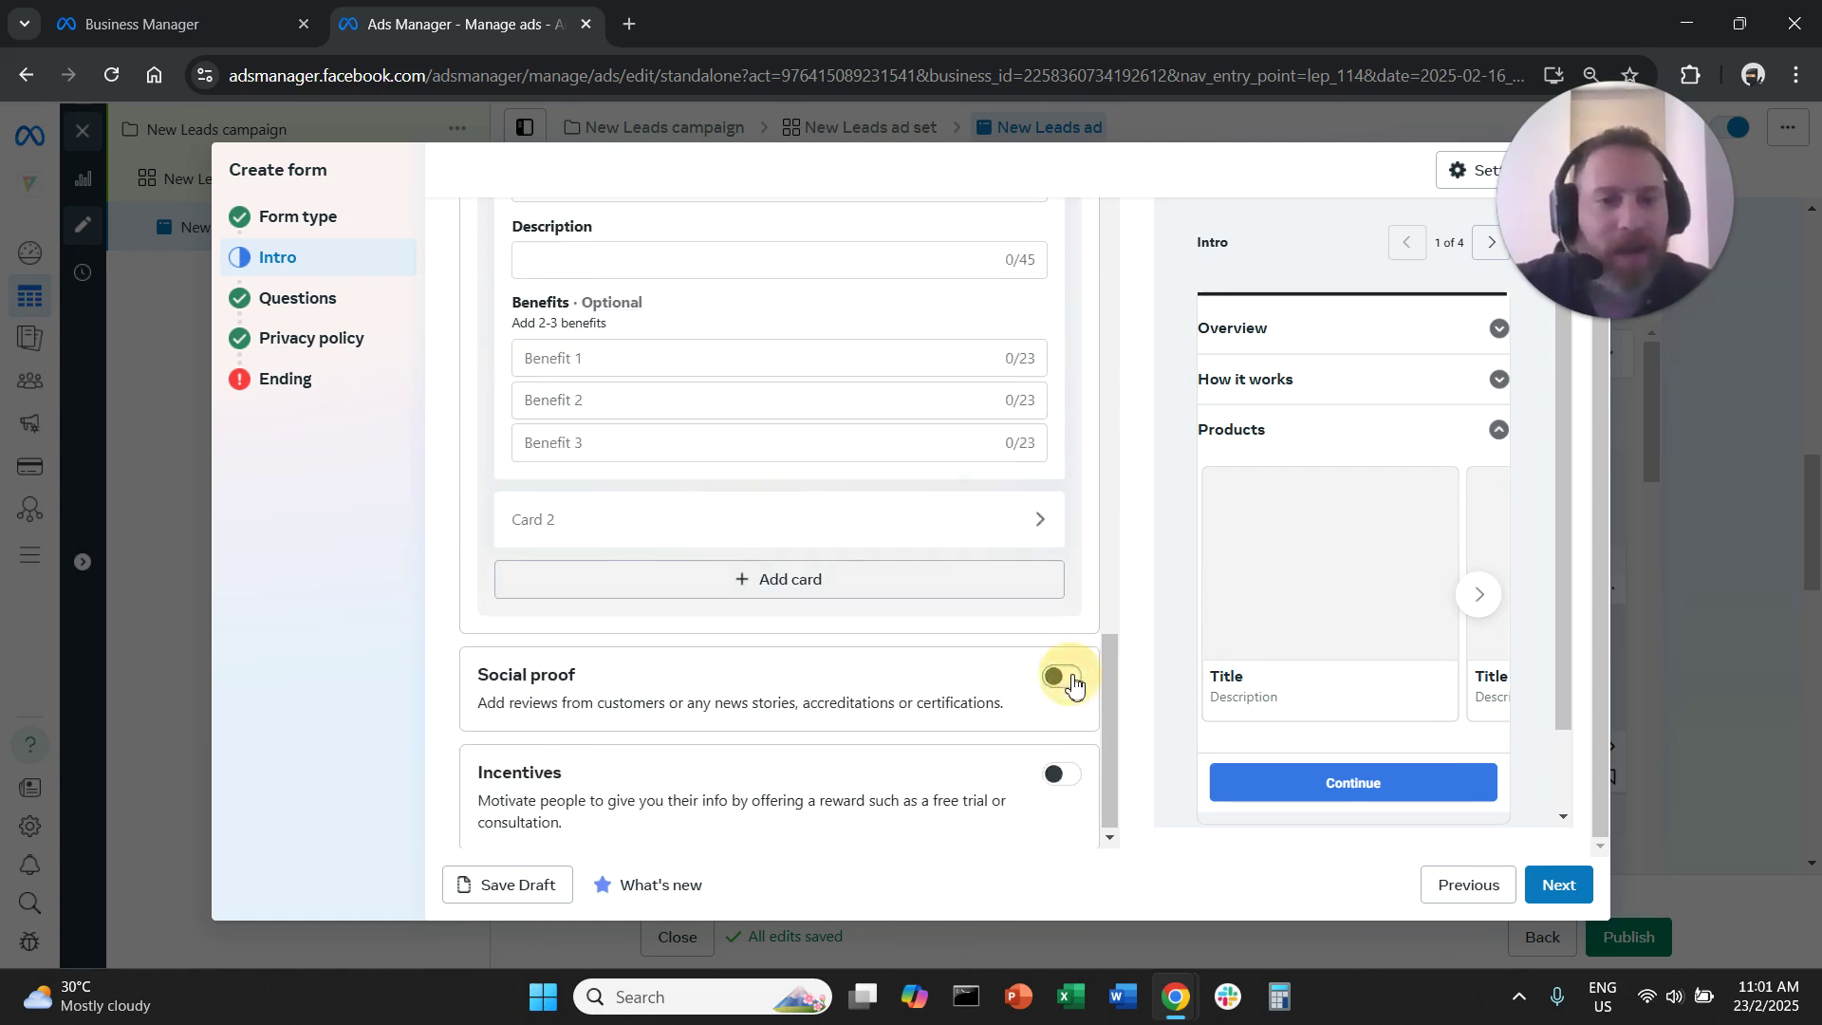
scroll(1065, 619, down, 1)
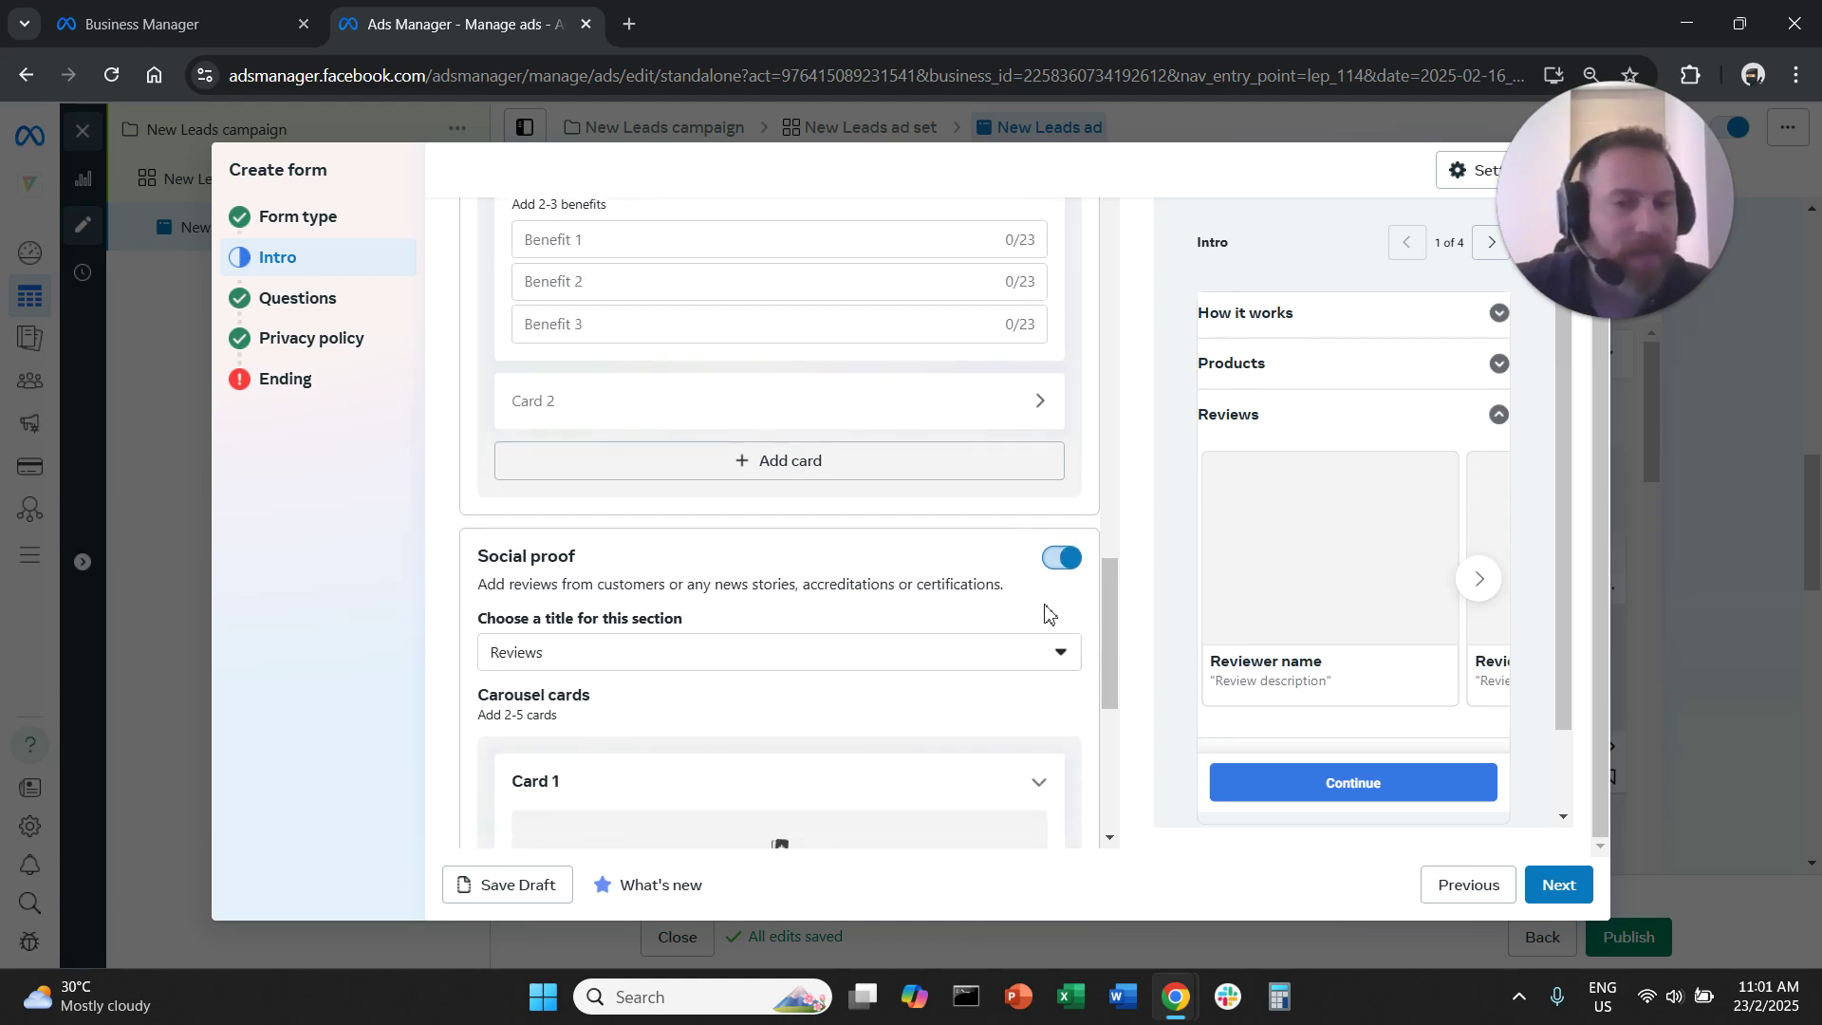
scroll(1044, 610, down, 2)
scroll(1071, 590, down, 3)
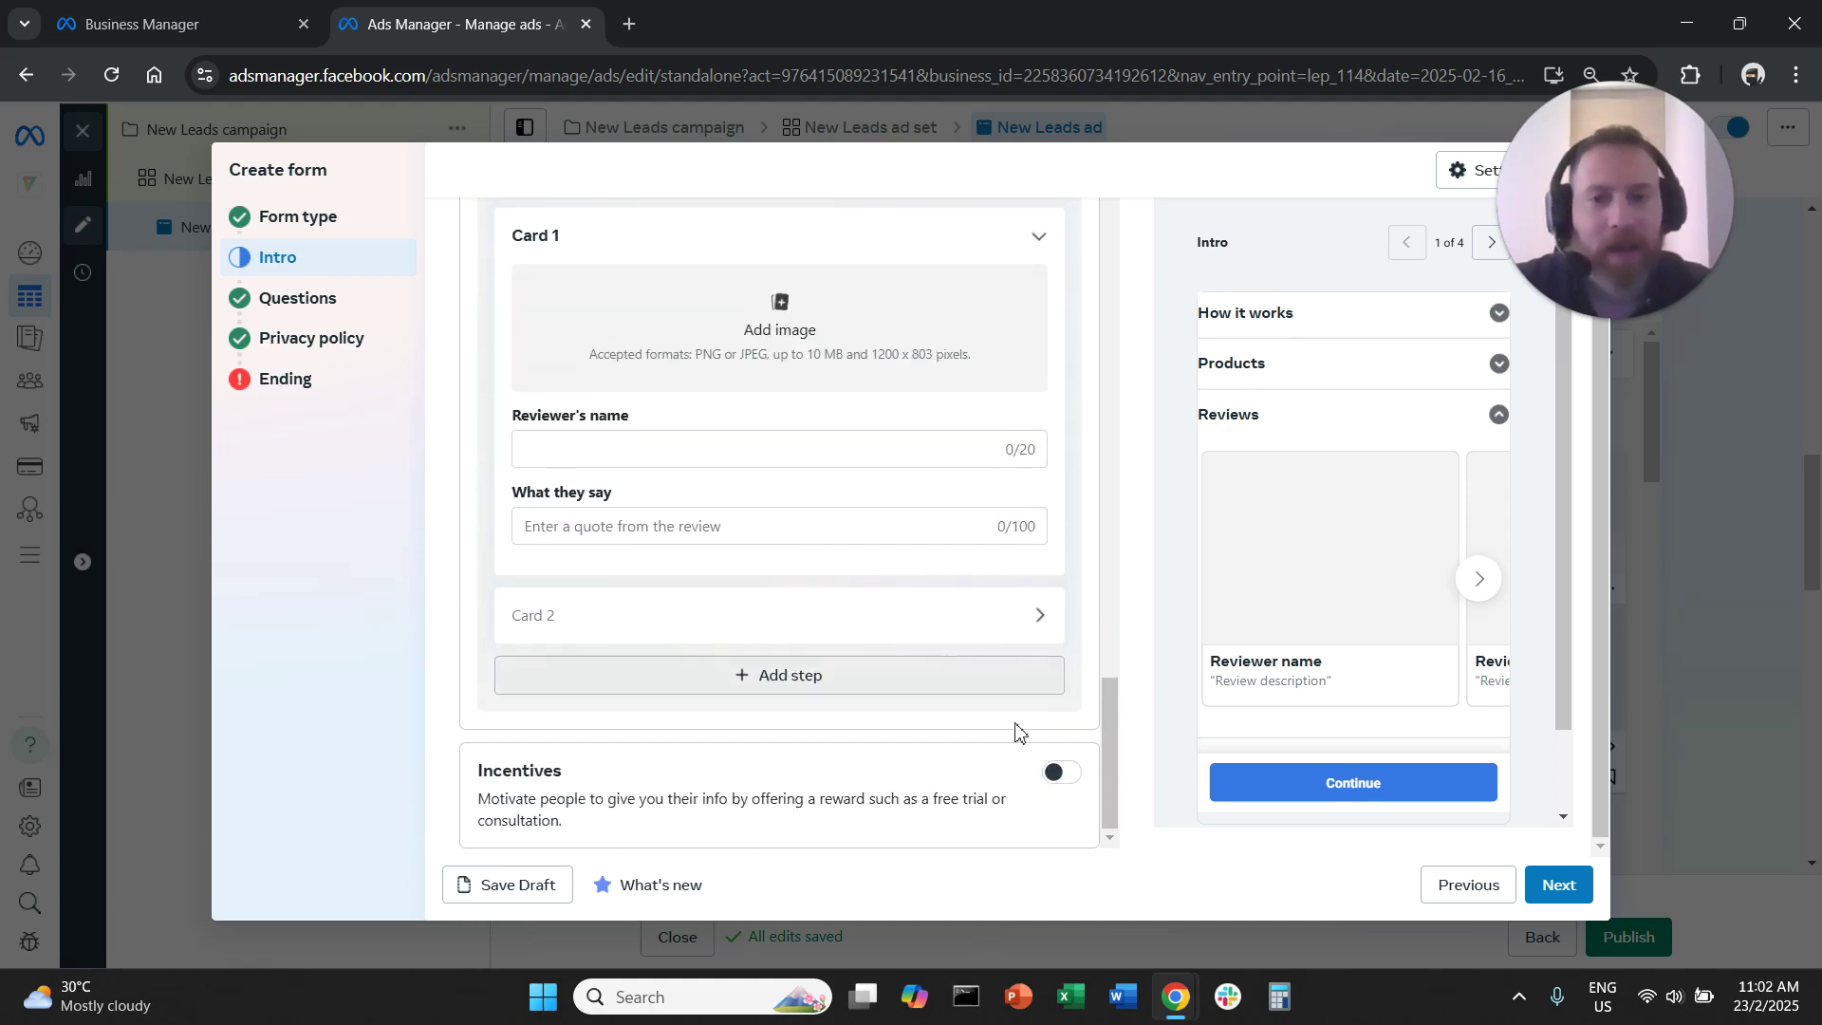
click(1055, 780)
scroll(1021, 598, down, 2)
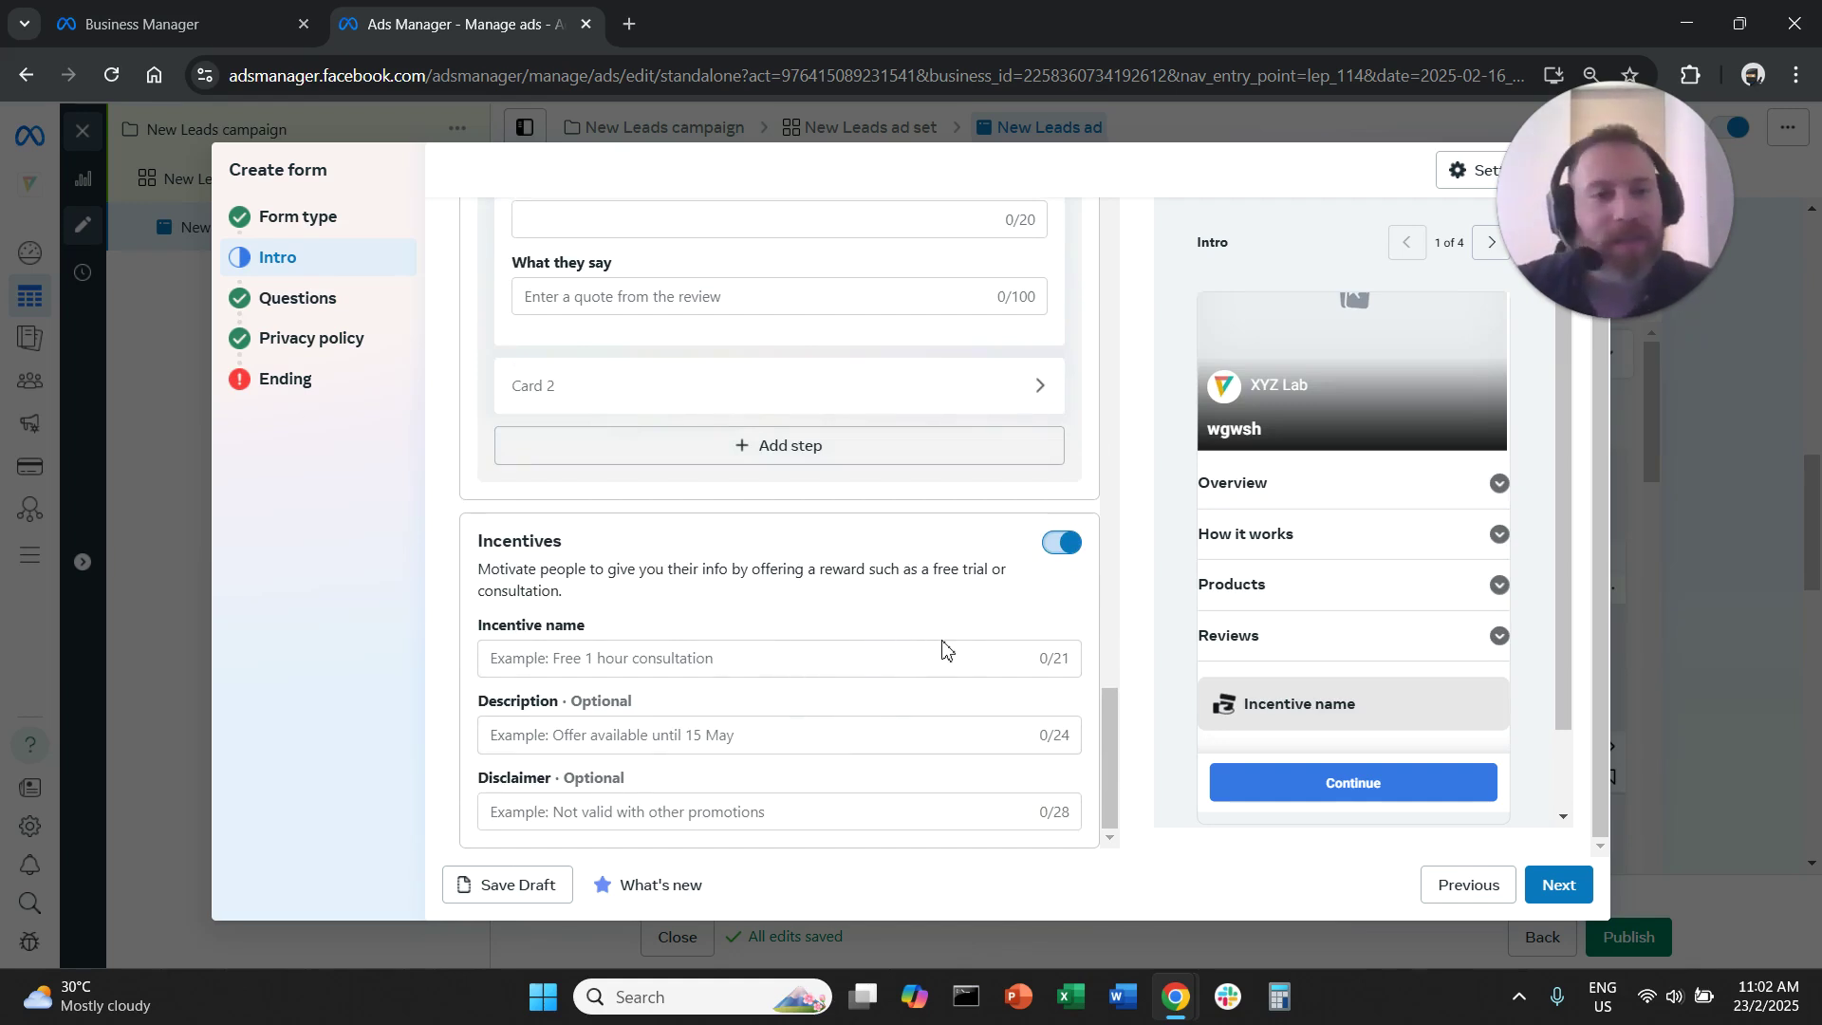
Review the intro and its preview, and disable the How it works and Products sections.
scroll(939, 650, up, 15)
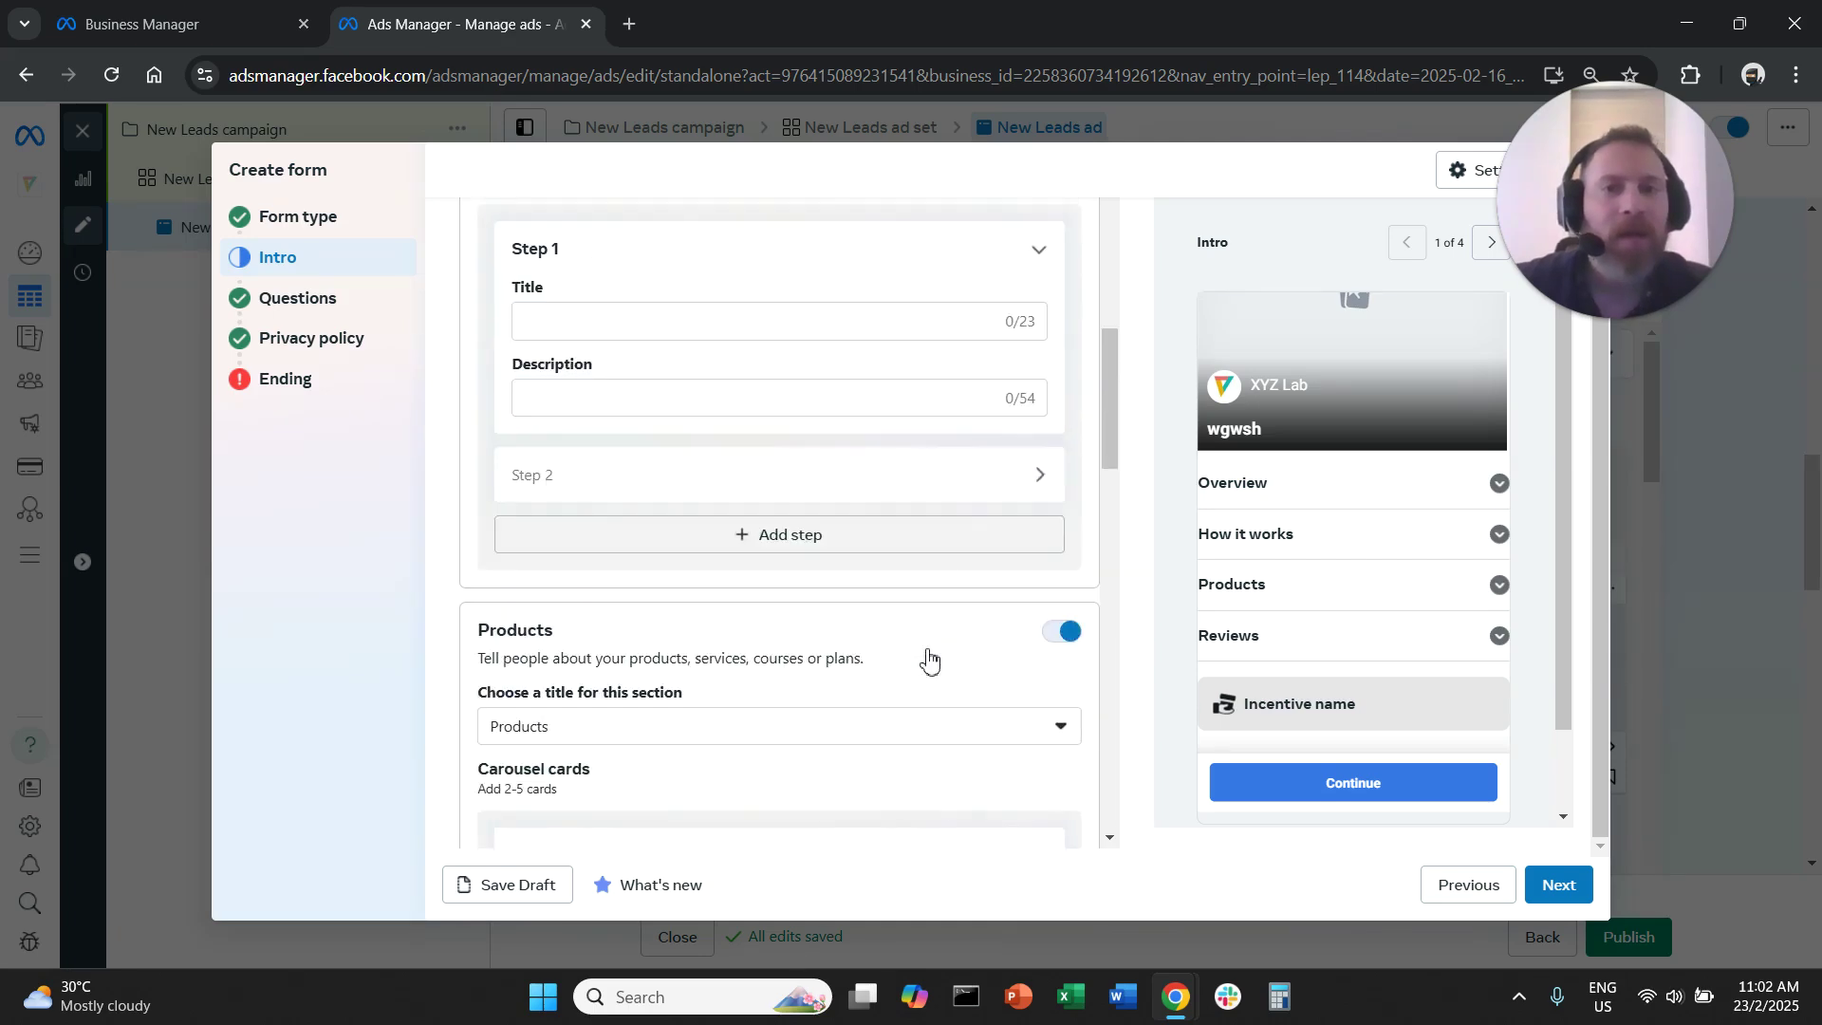
scroll(927, 658, up, 7)
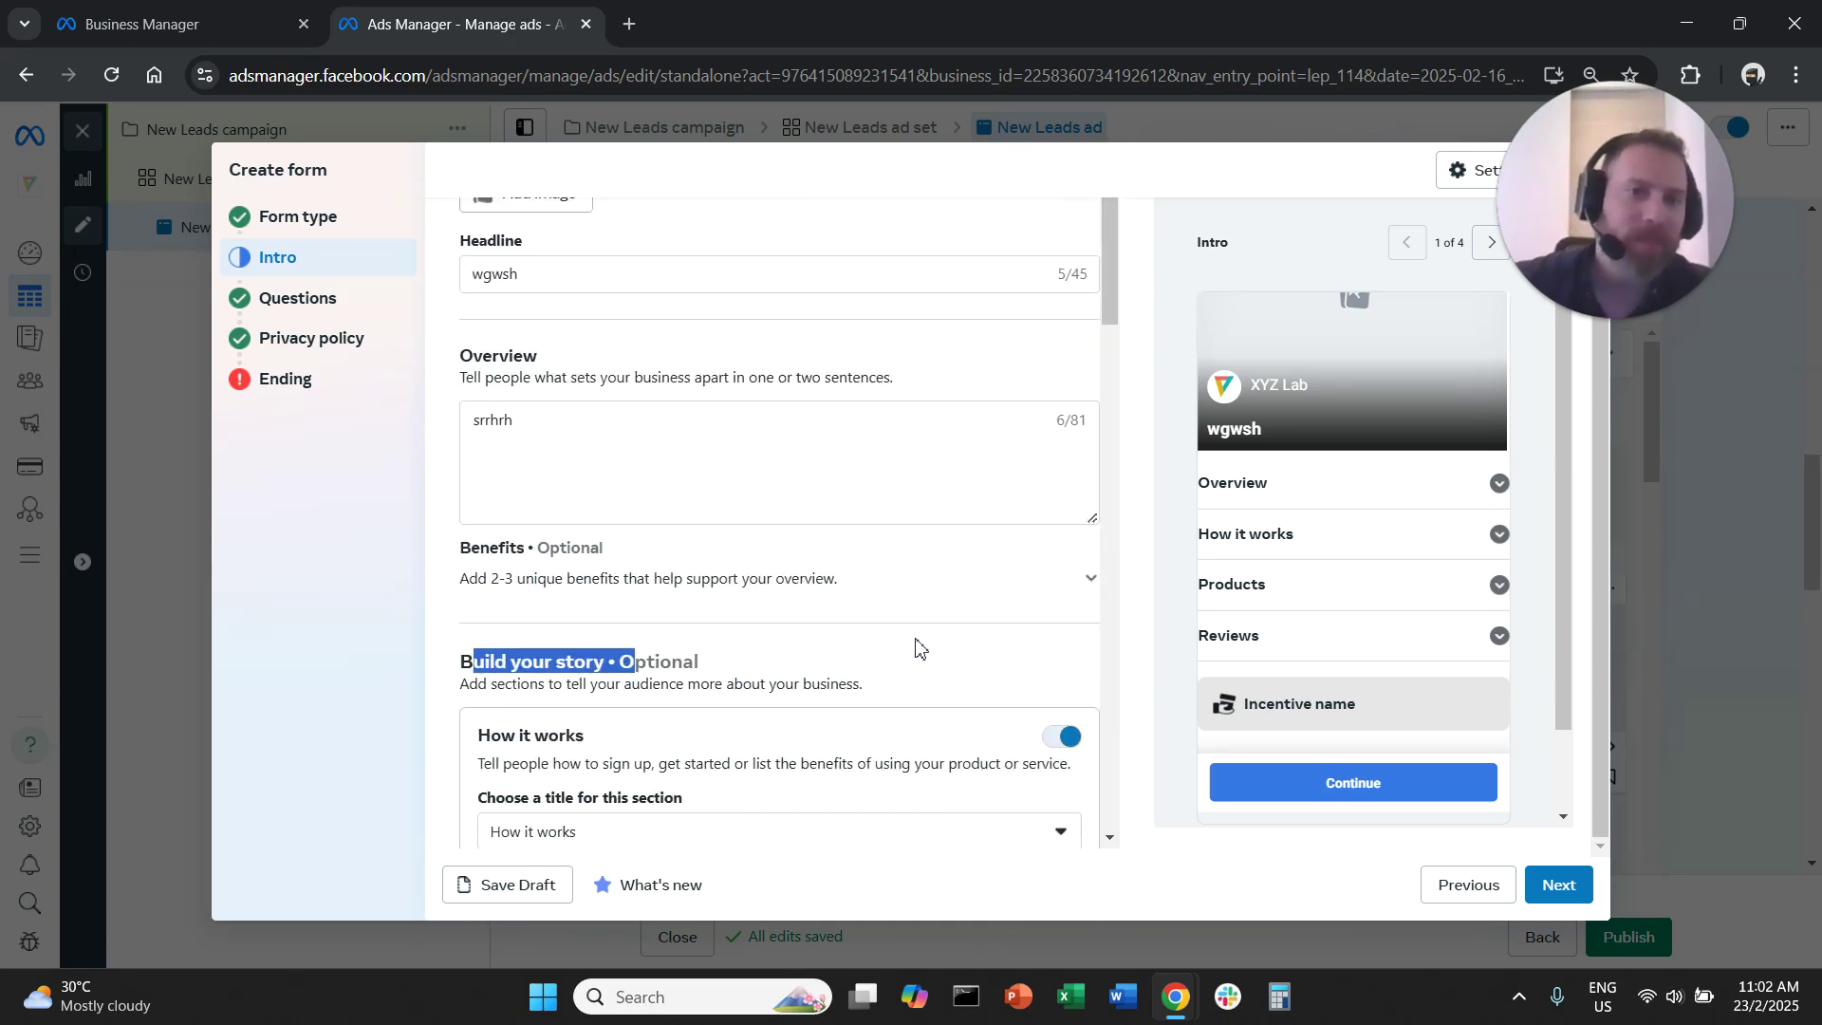
scroll(916, 648, up, 2)
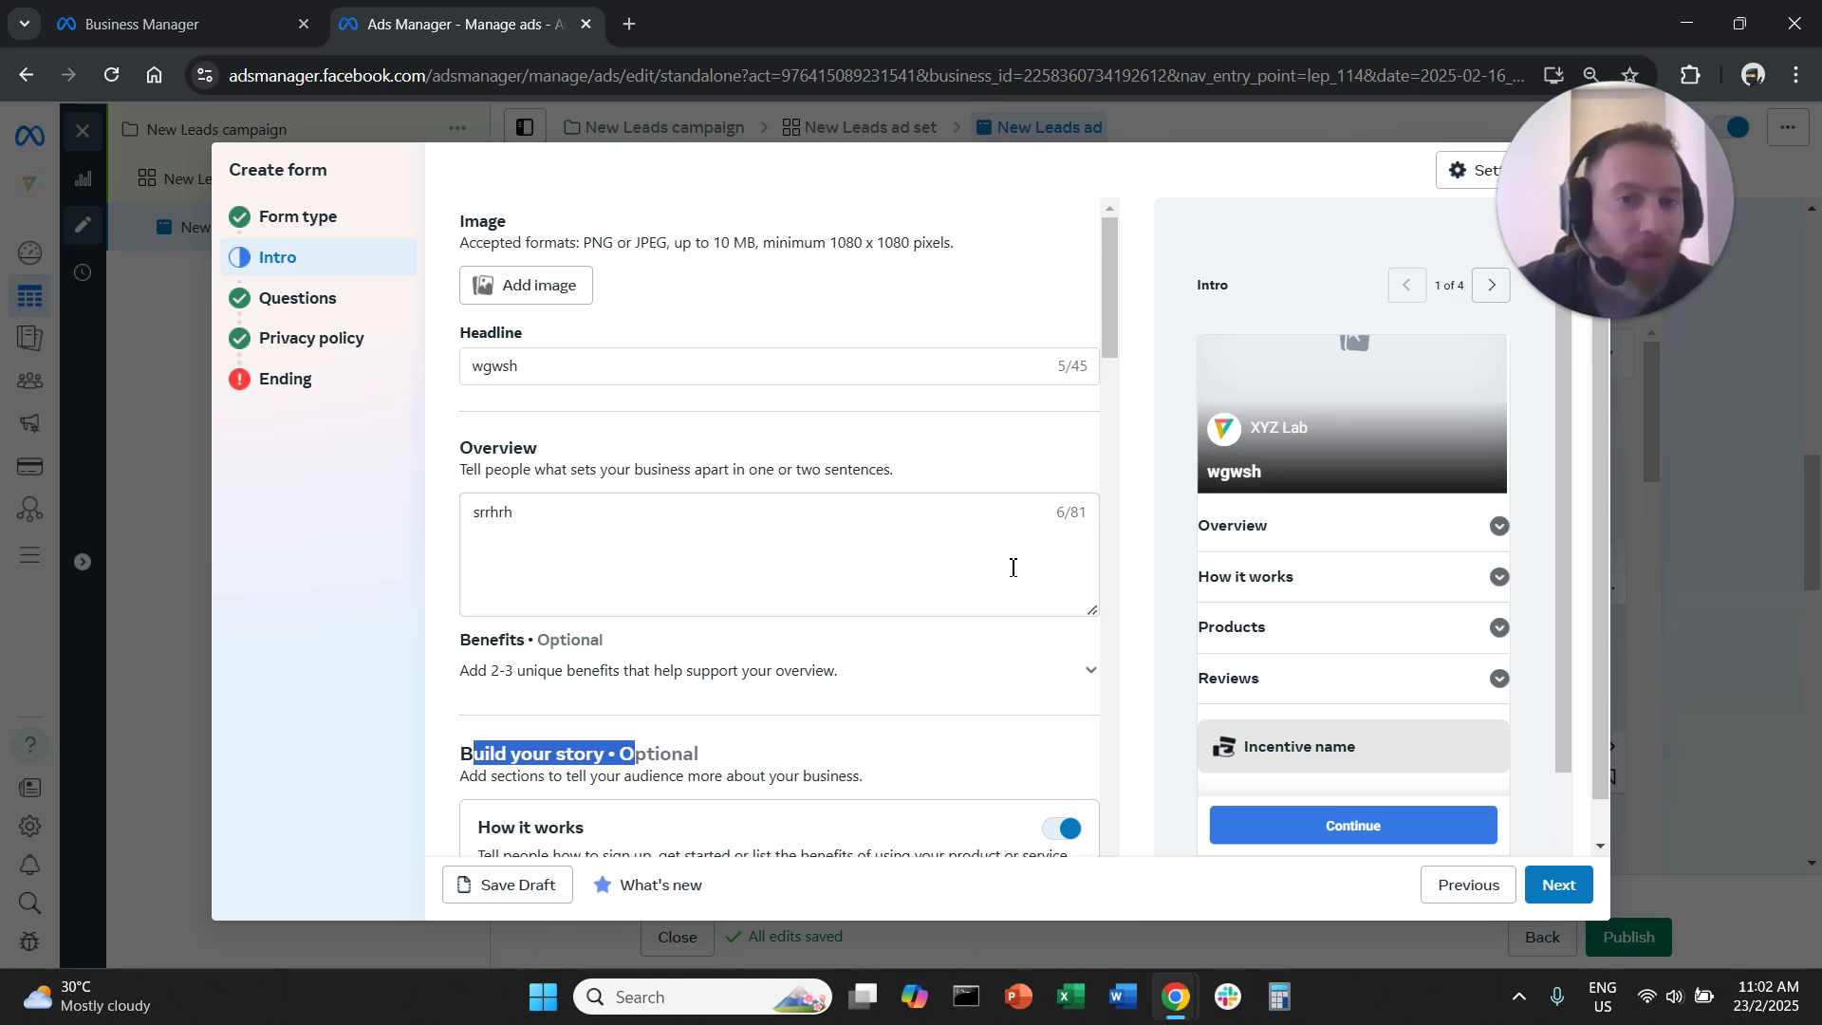
scroll(1277, 549, up, 2)
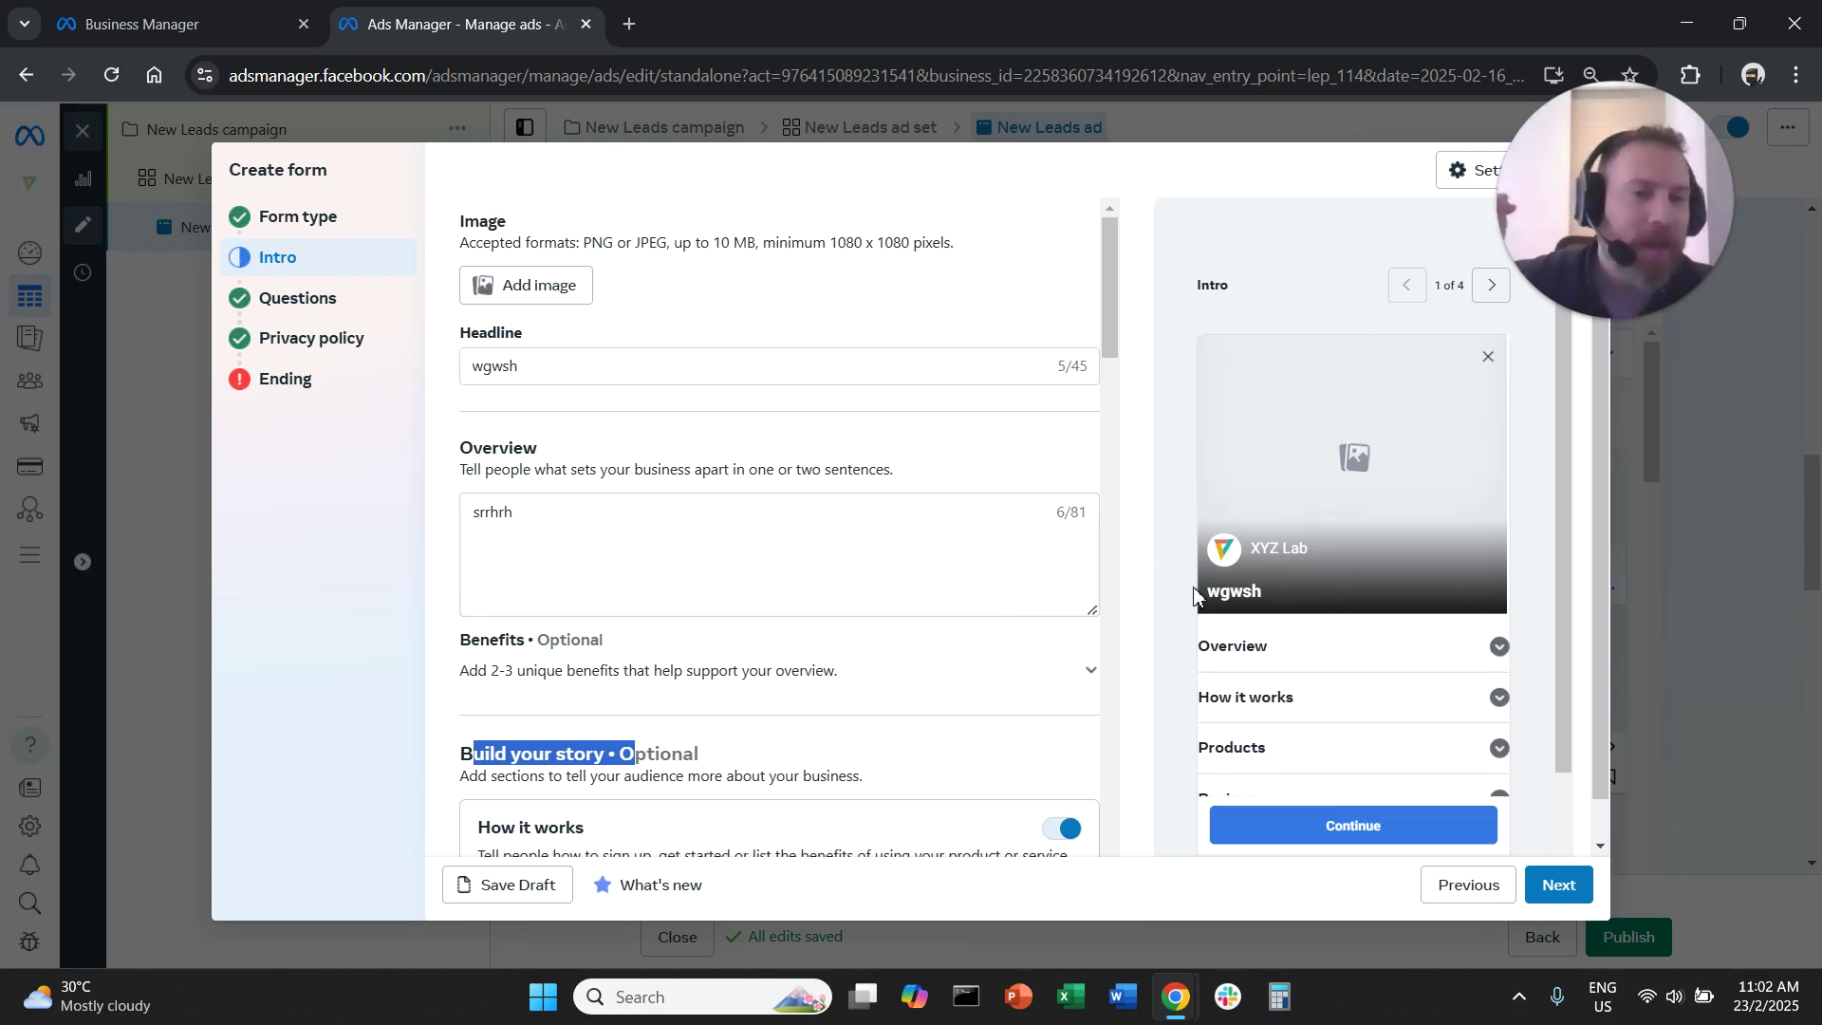
scroll(1021, 620, down, 5)
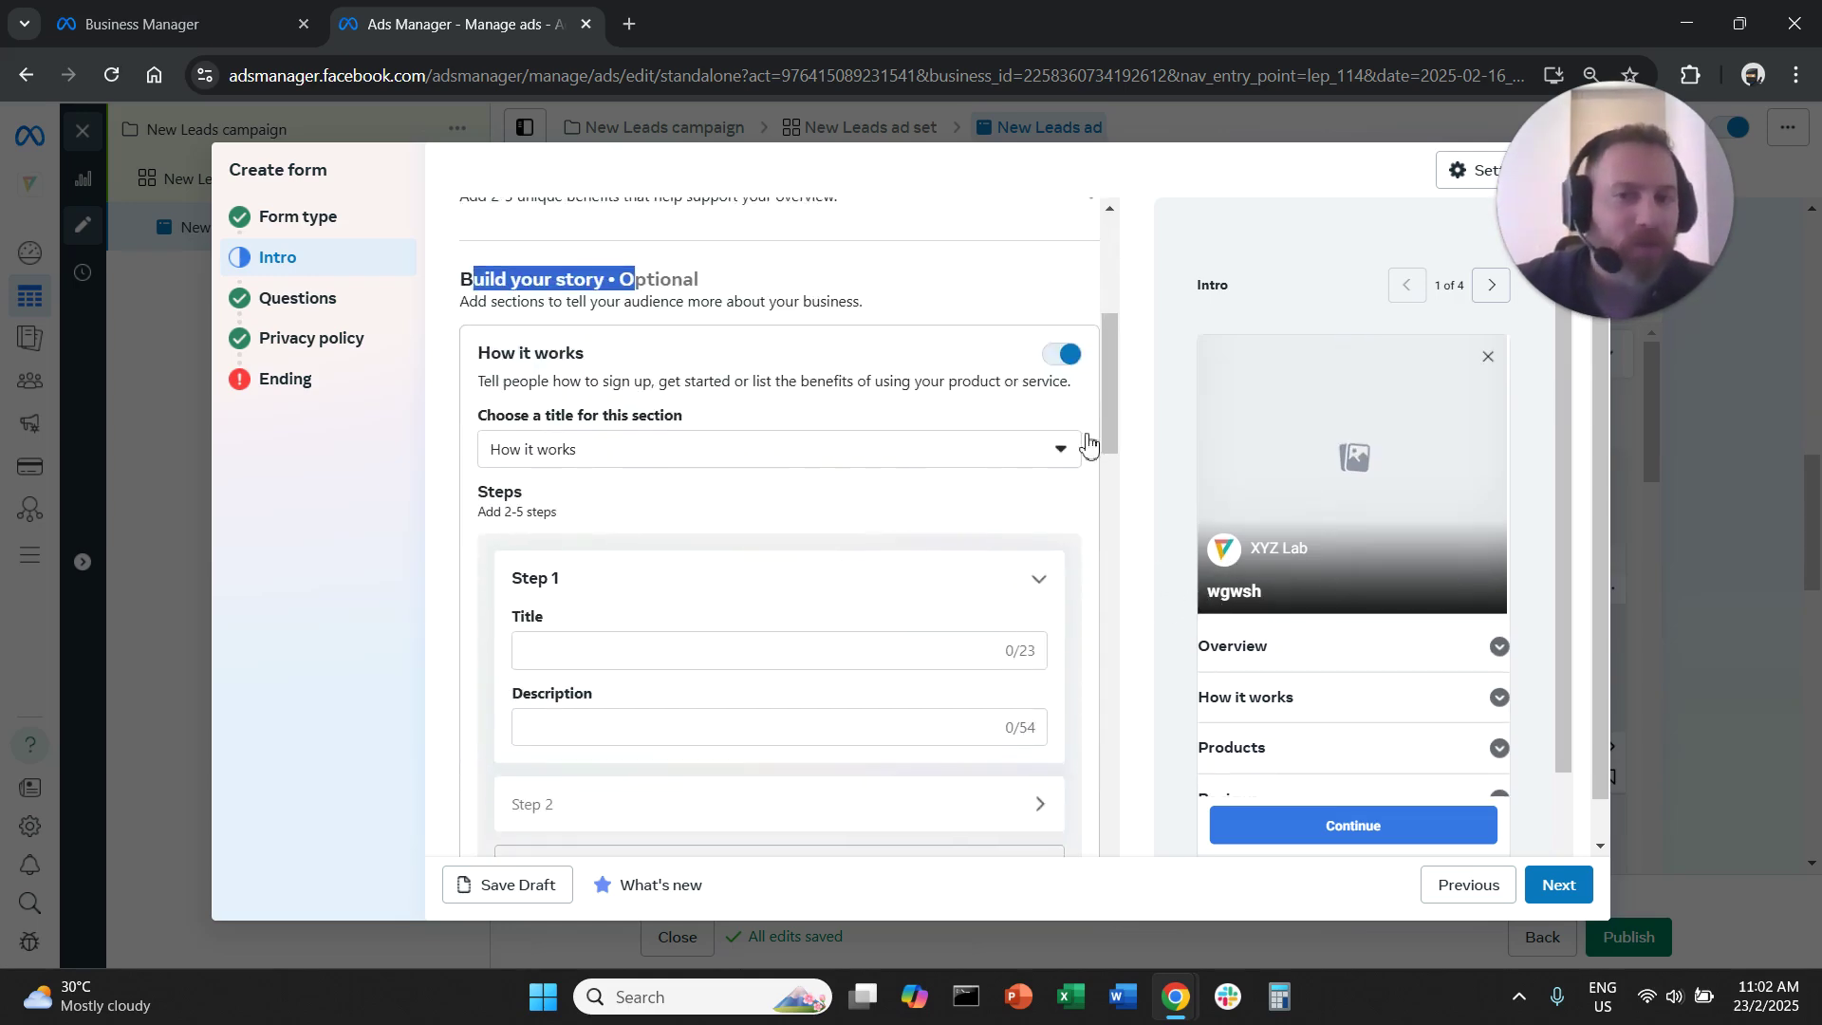
click(1057, 368)
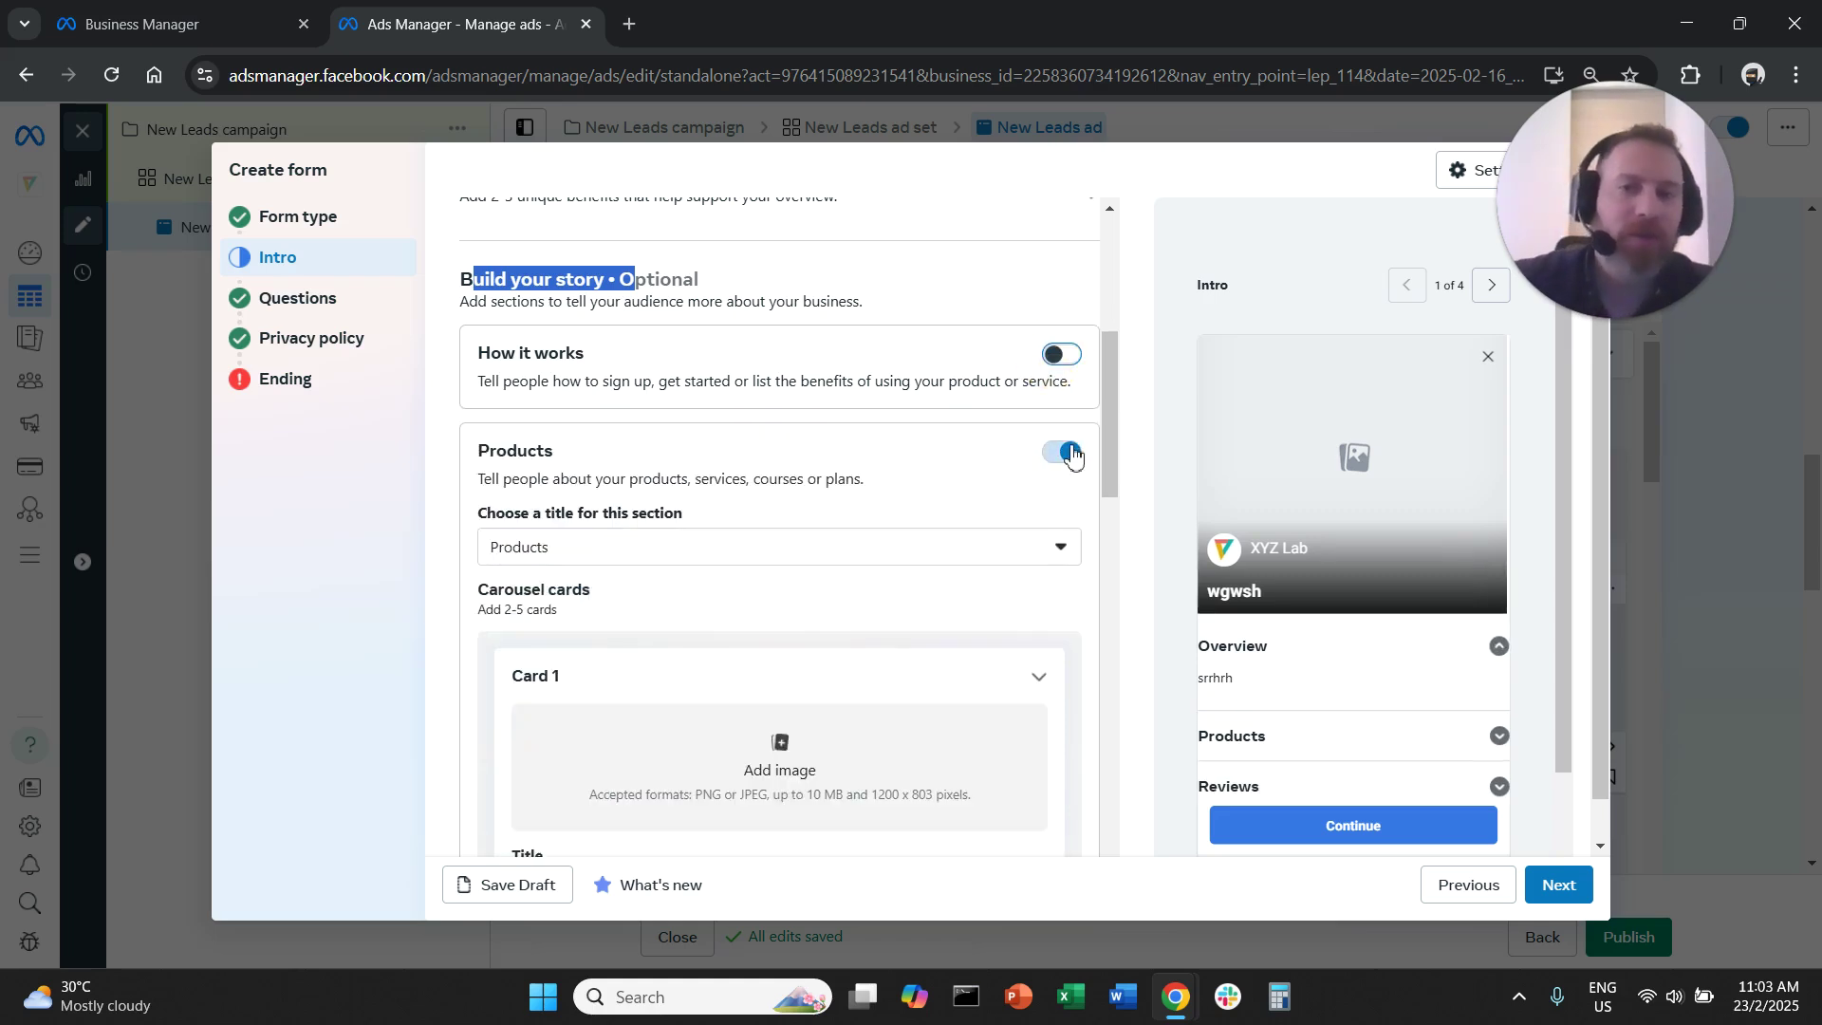
click(1072, 452)
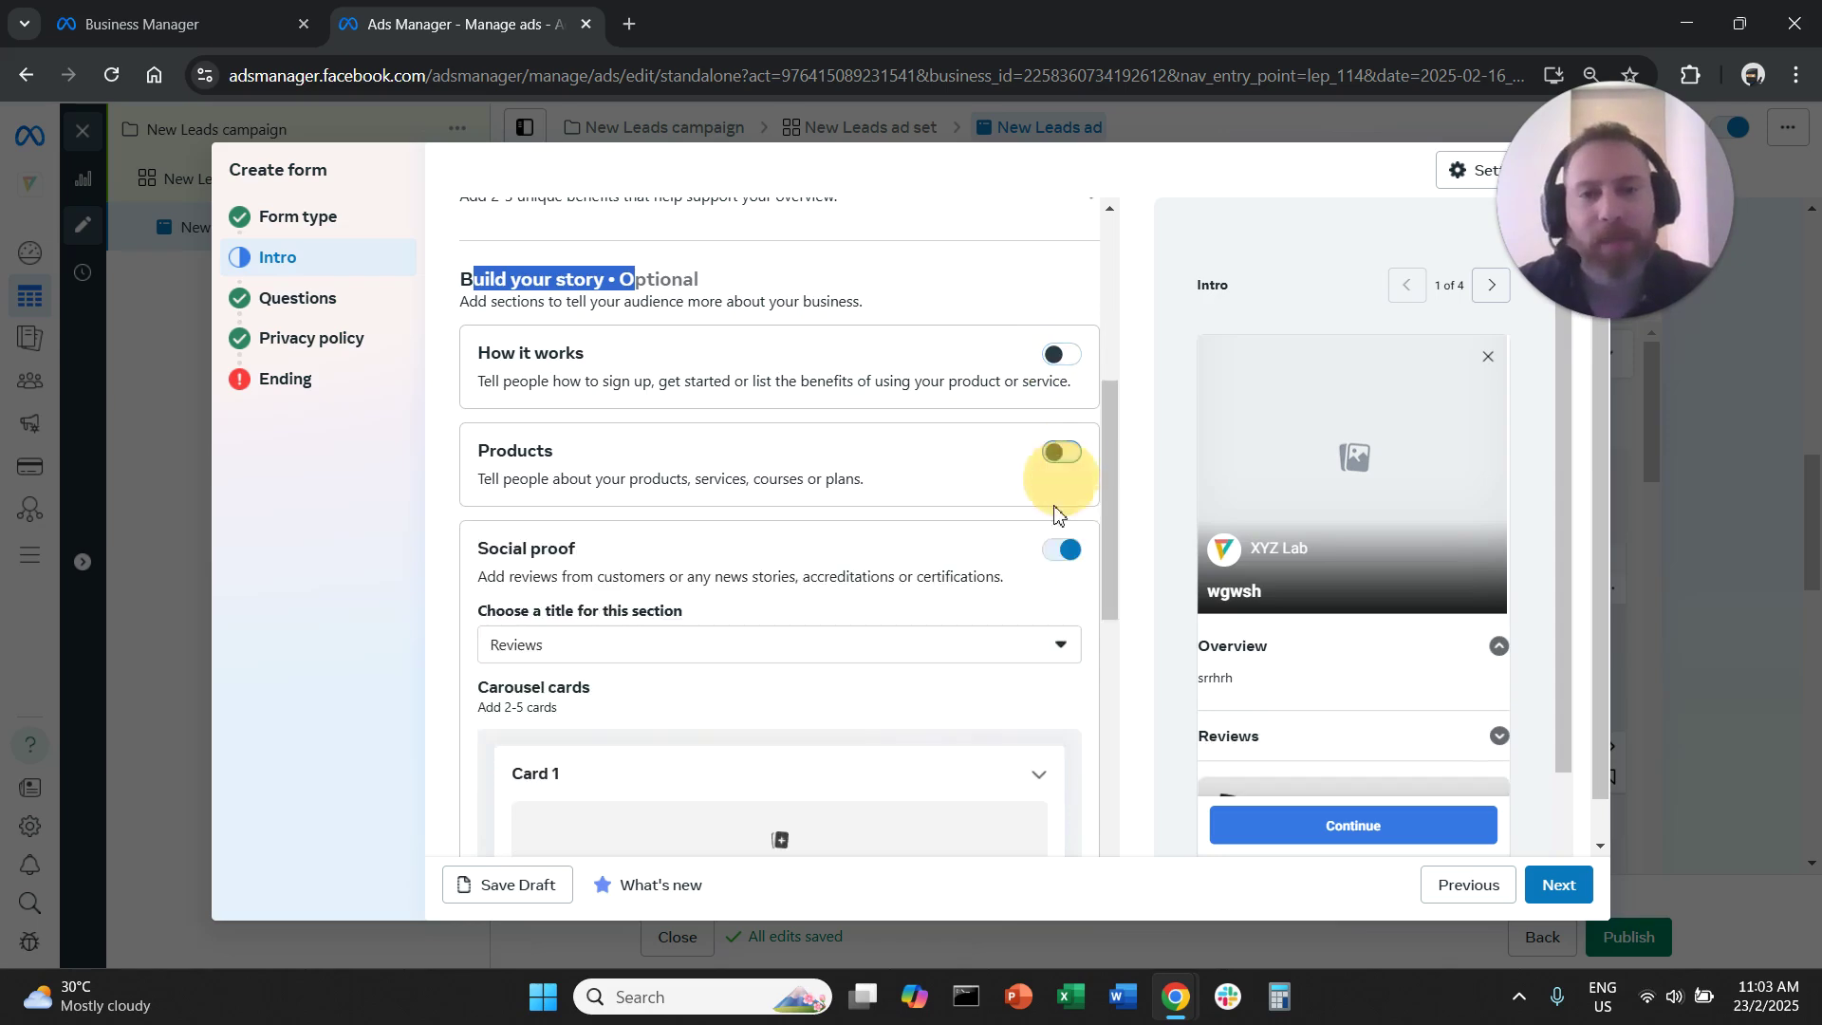
Disable the Incentives and Social proof sections of the story.
scroll(1039, 550, down, 5)
scroll(1023, 607, down, 4)
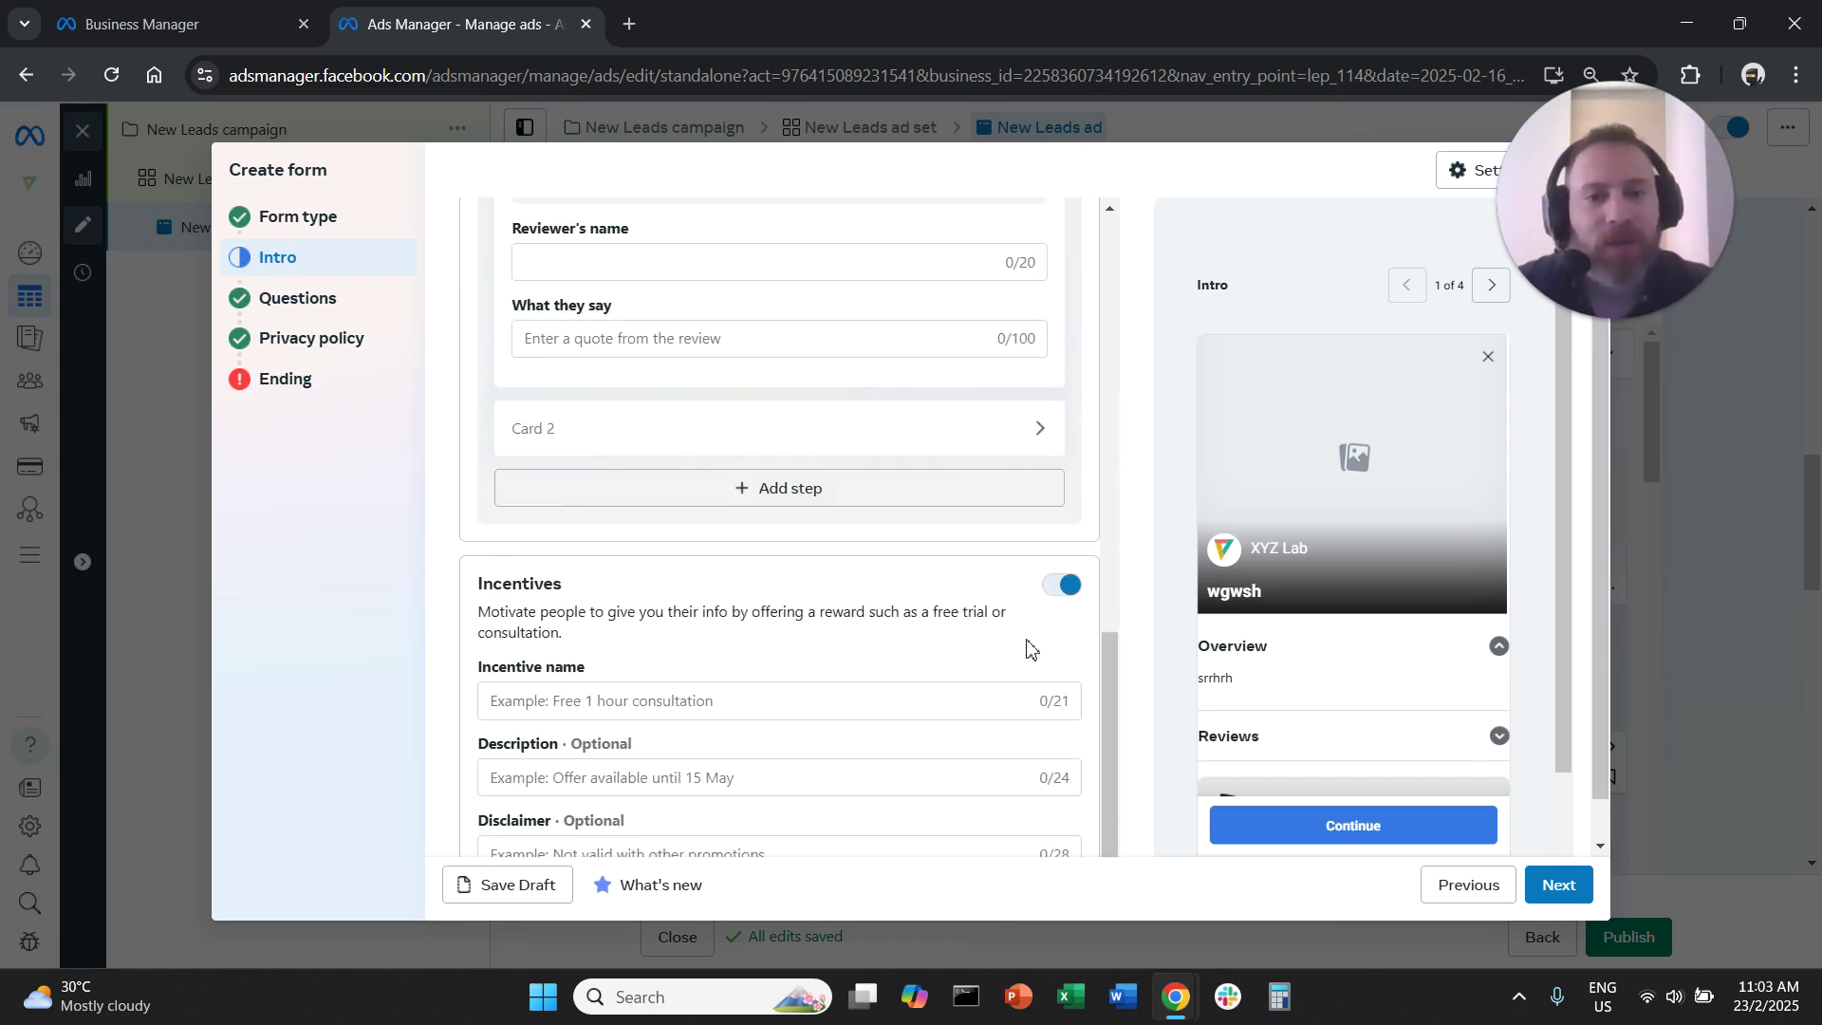
click(1061, 585)
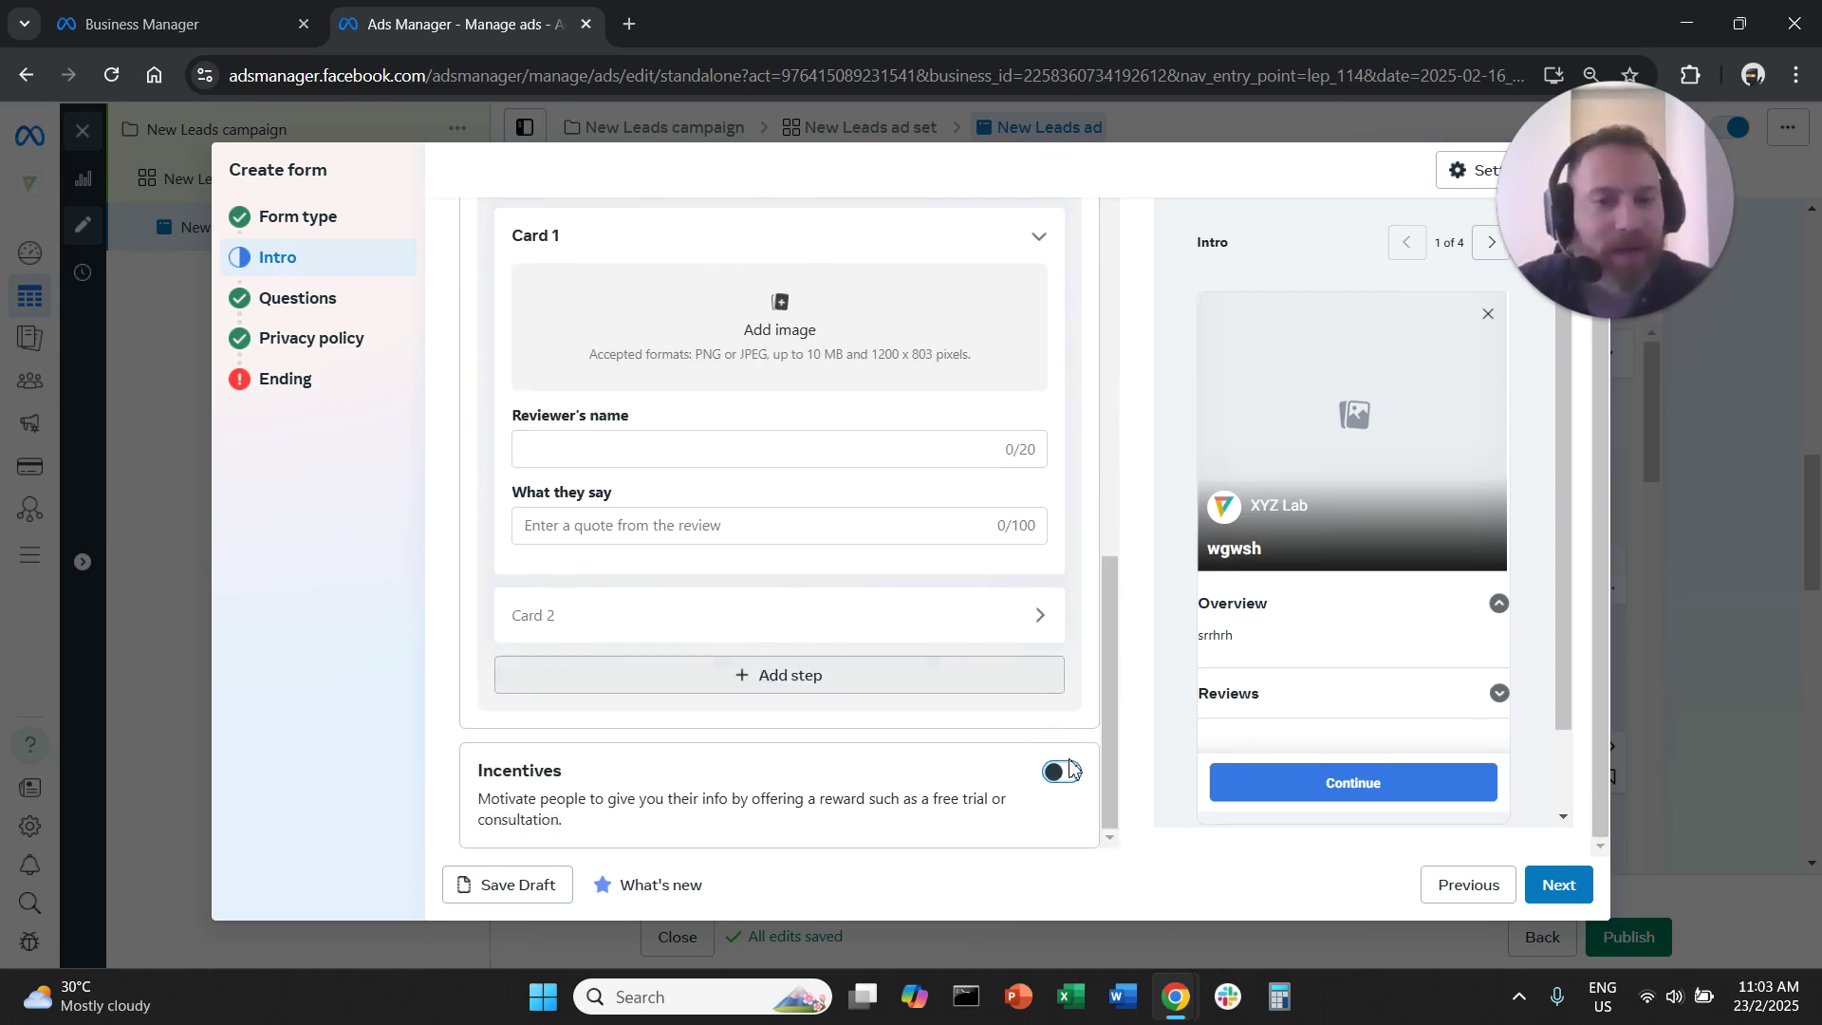
scroll(1006, 669, up, 5)
click(1063, 486)
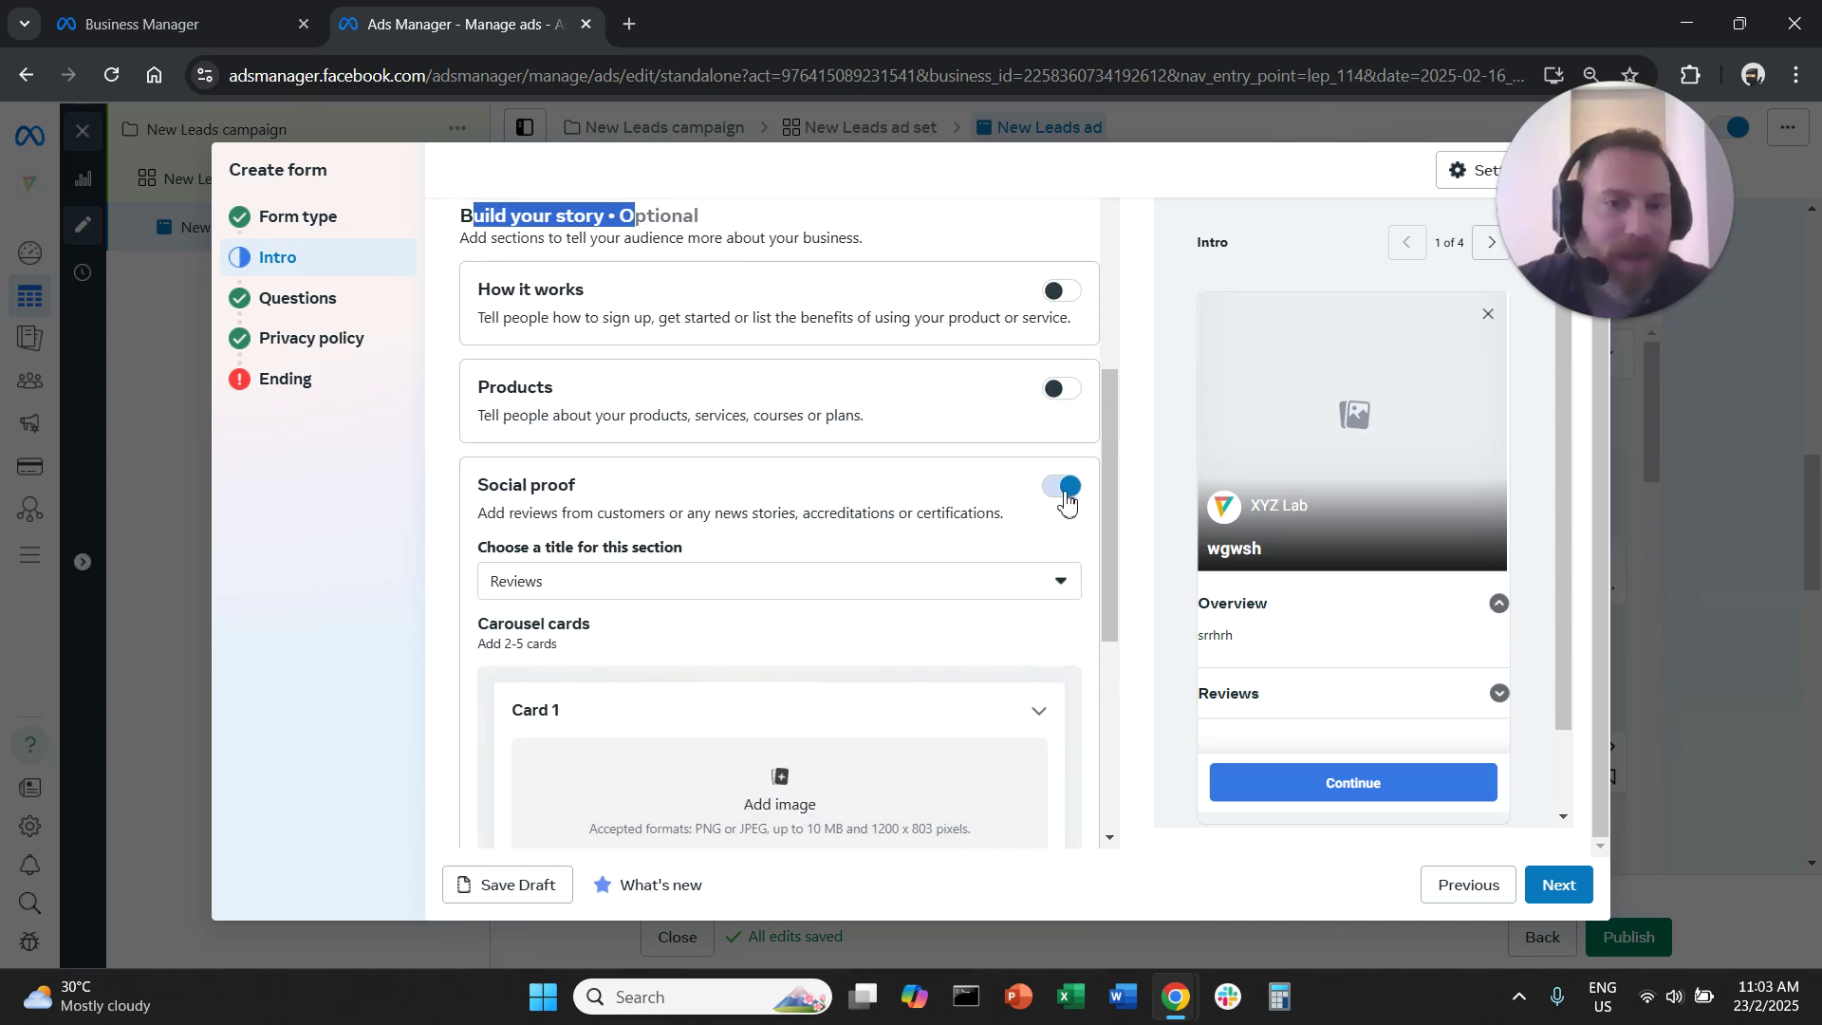
scroll(1044, 543, up, 3)
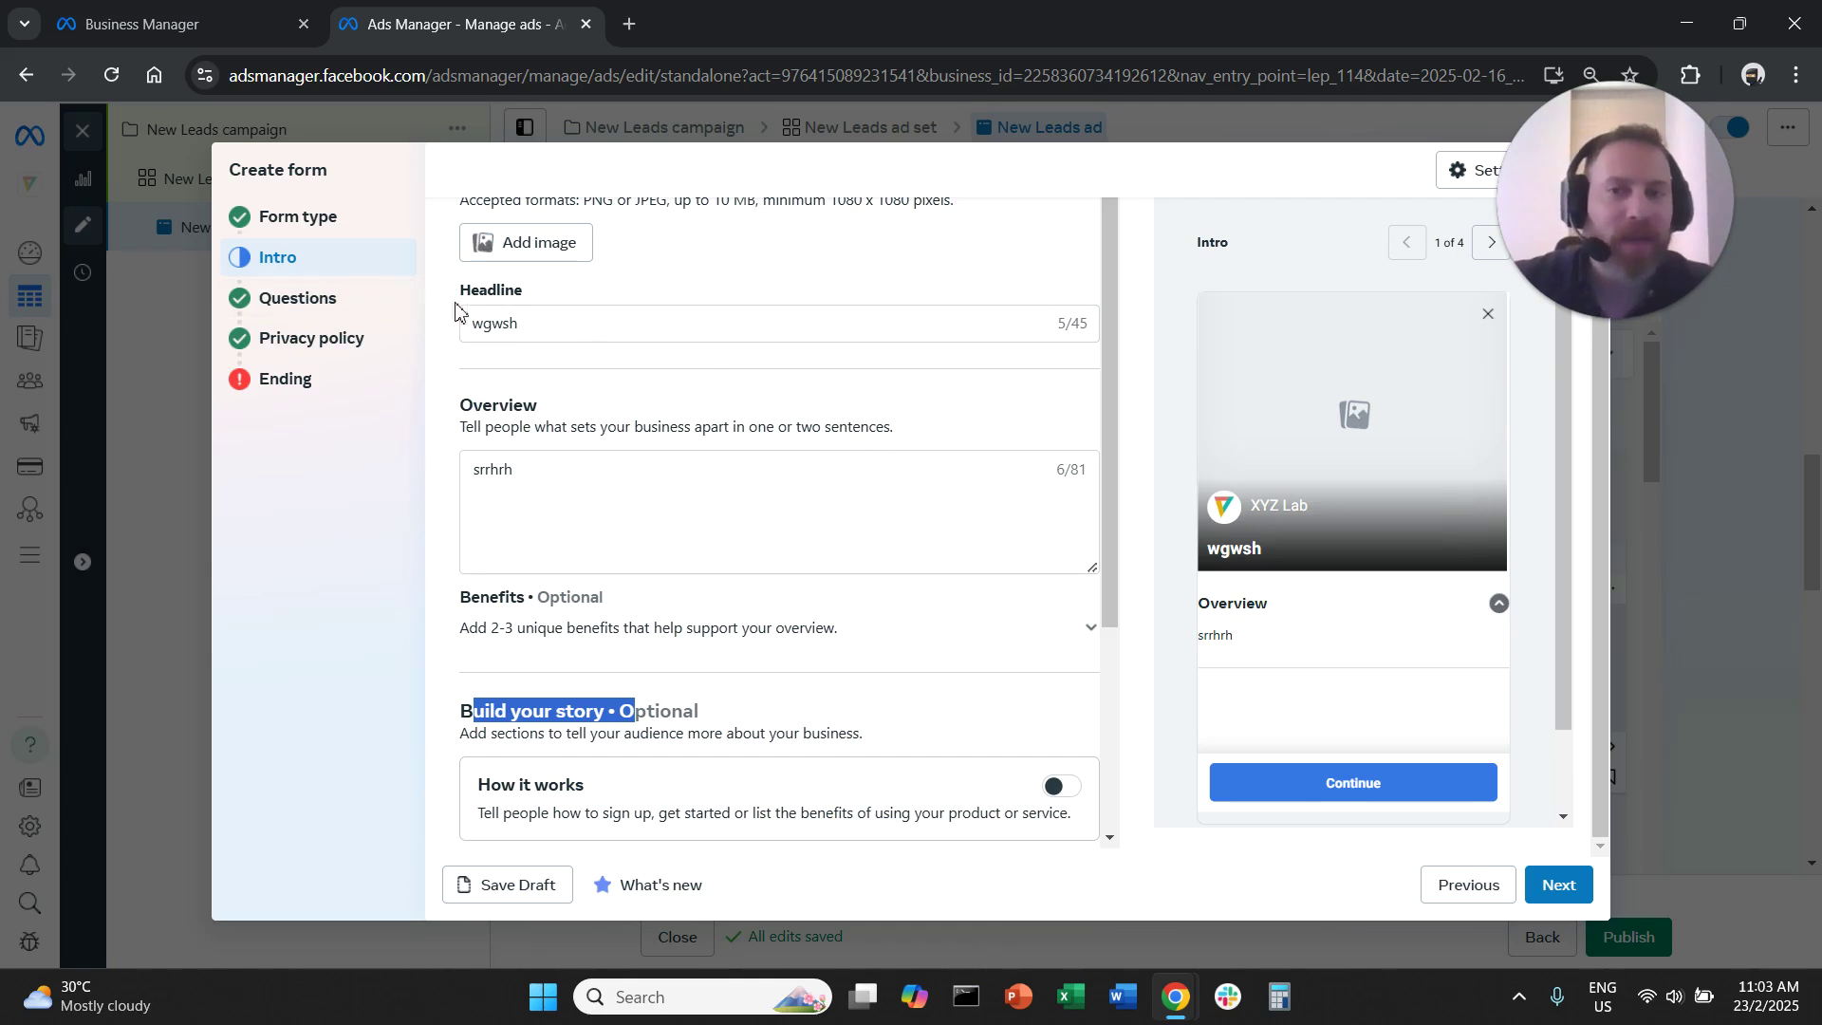
Check the contact questions, return to the form type, preview More volume and set the type to Higher intent.
click(375, 313)
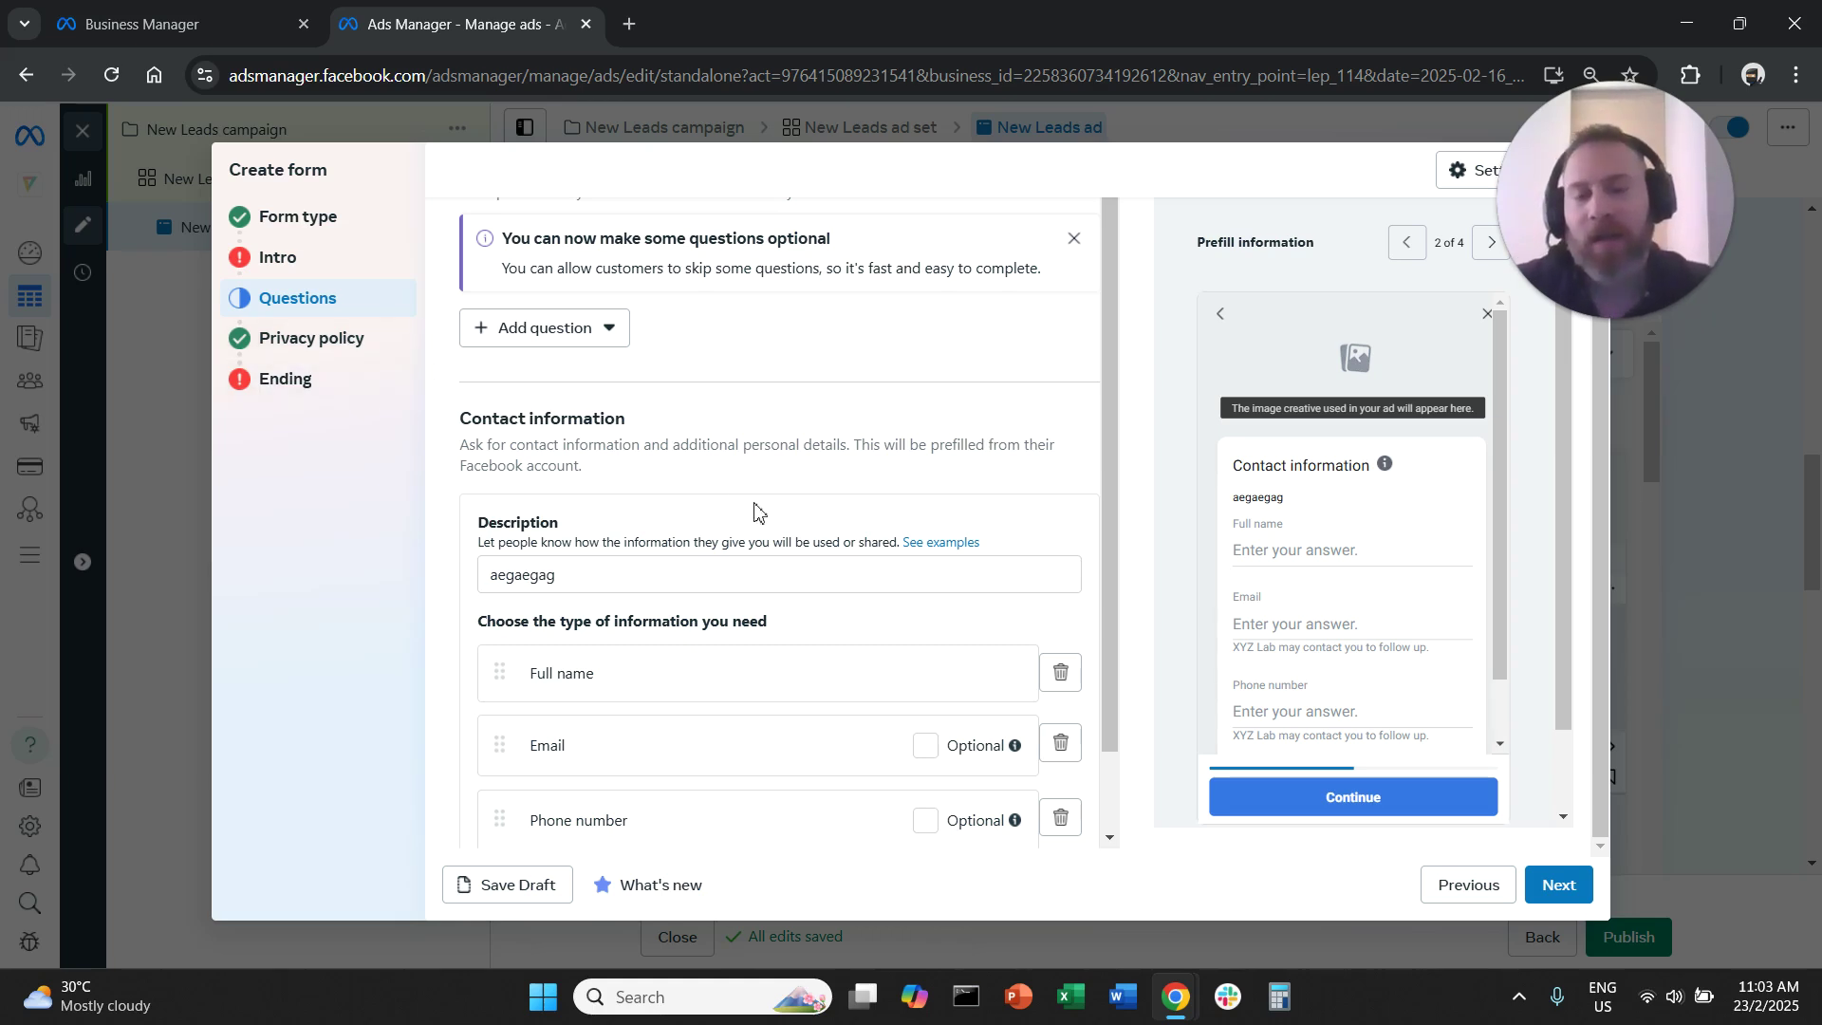
click(347, 221)
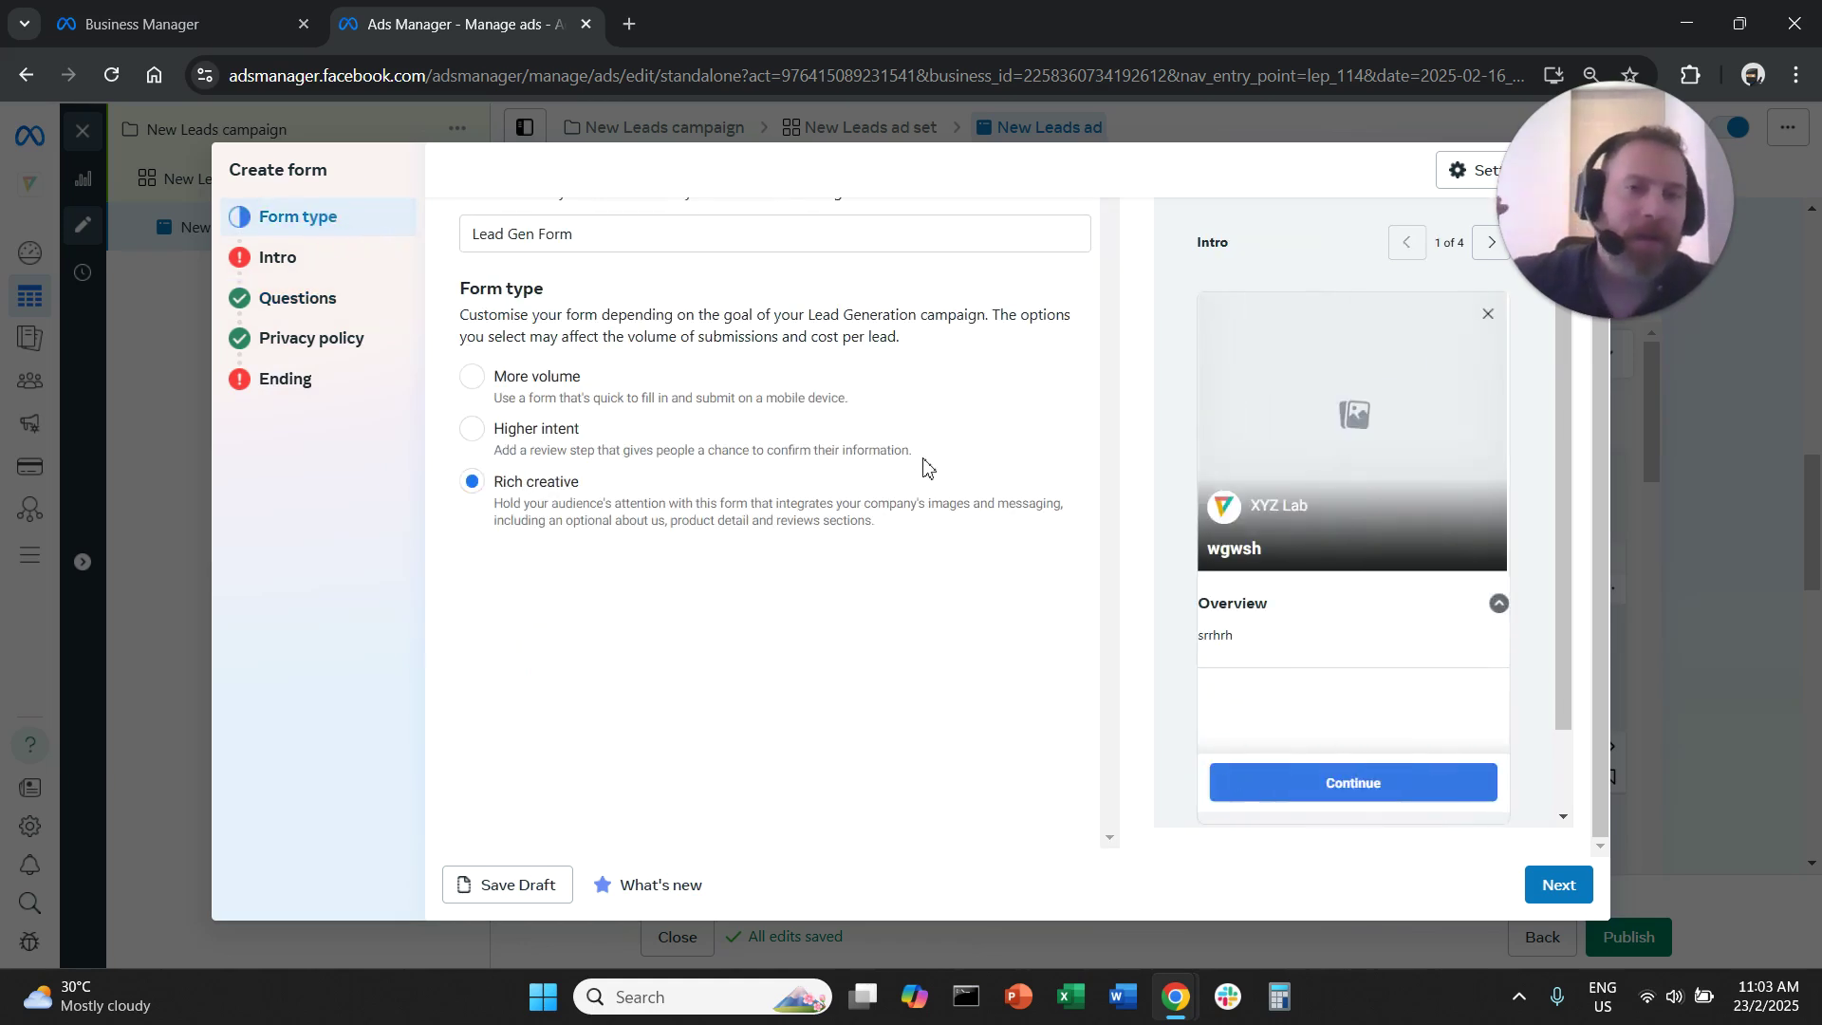
scroll(925, 465, up, 1)
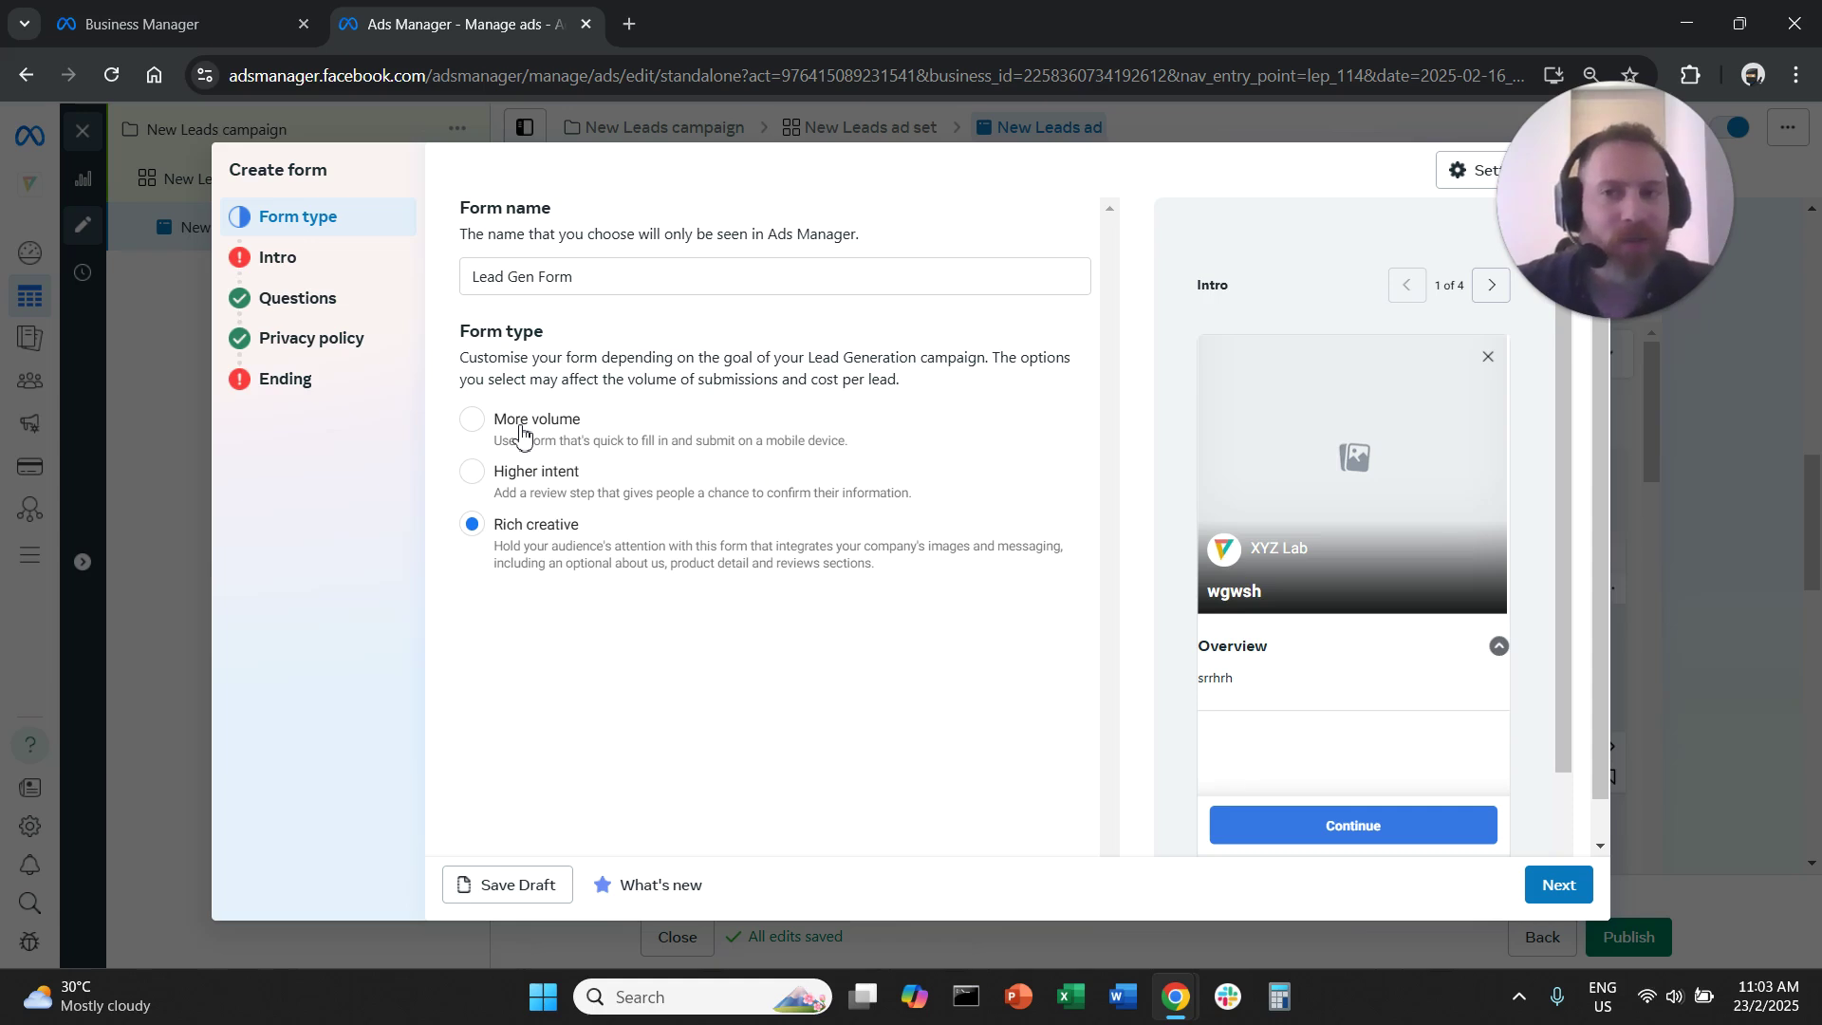
click(569, 433)
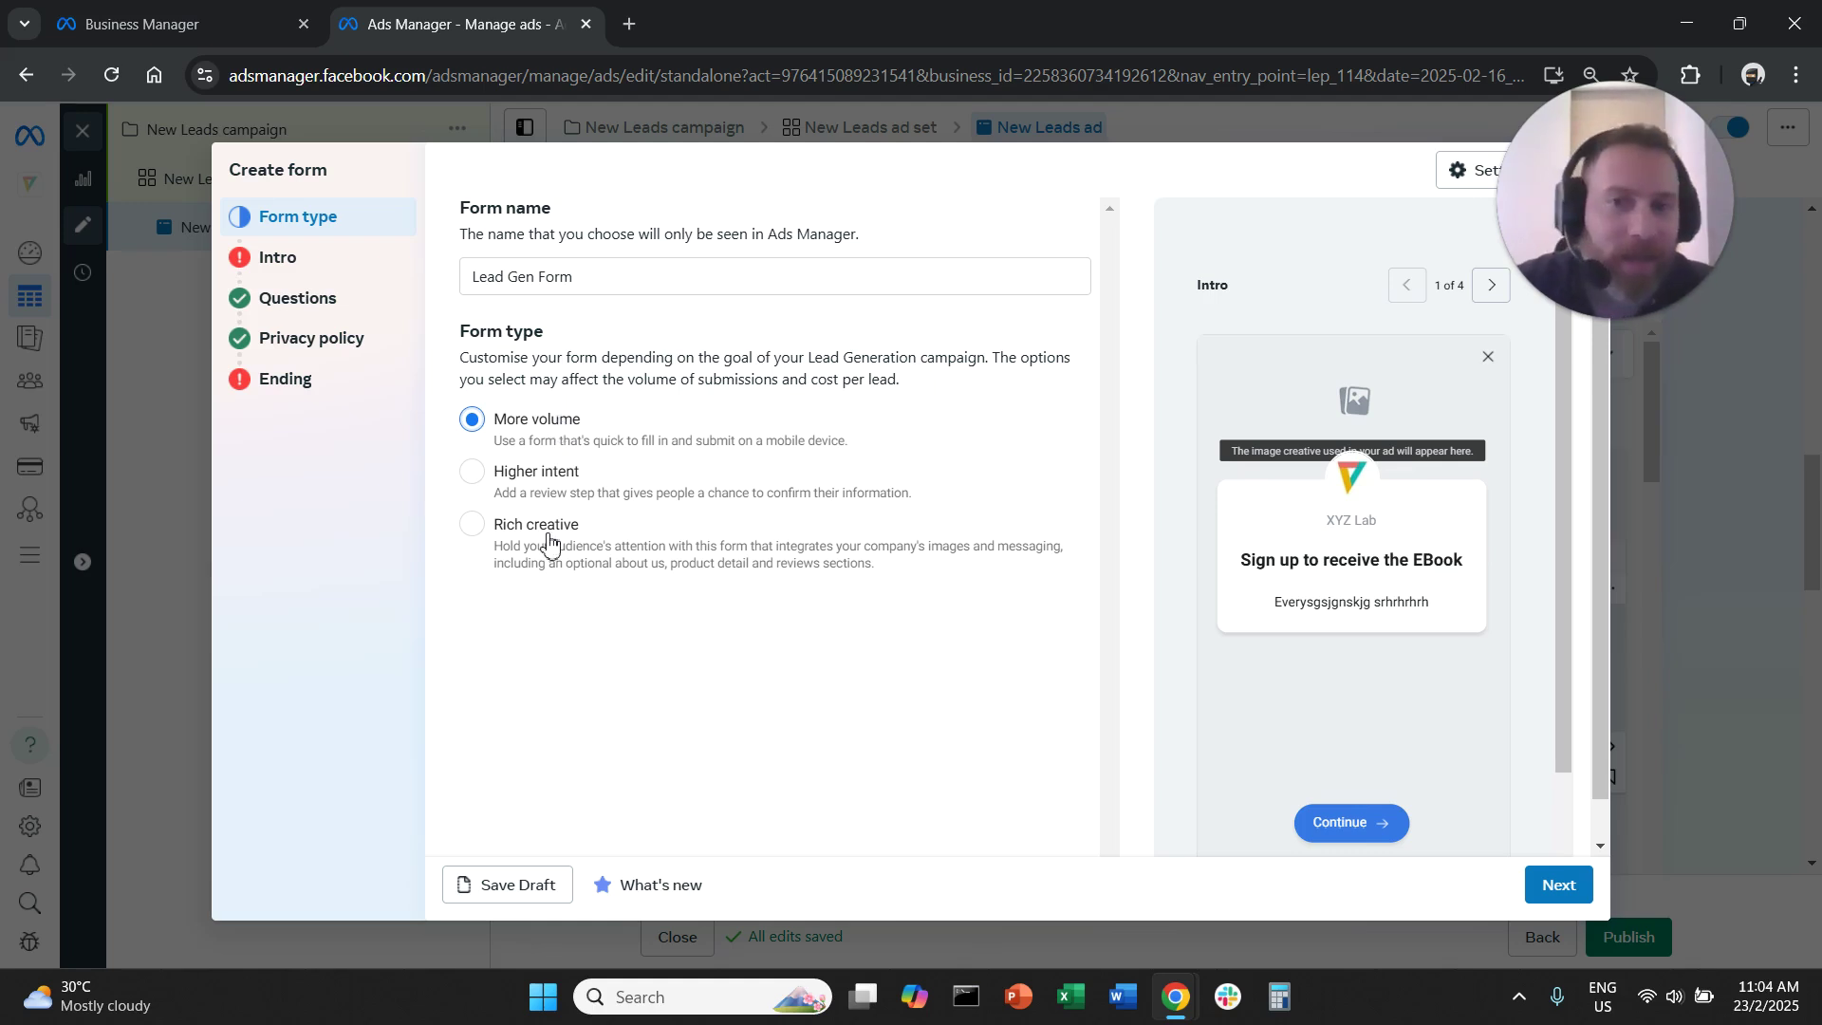
click(567, 497)
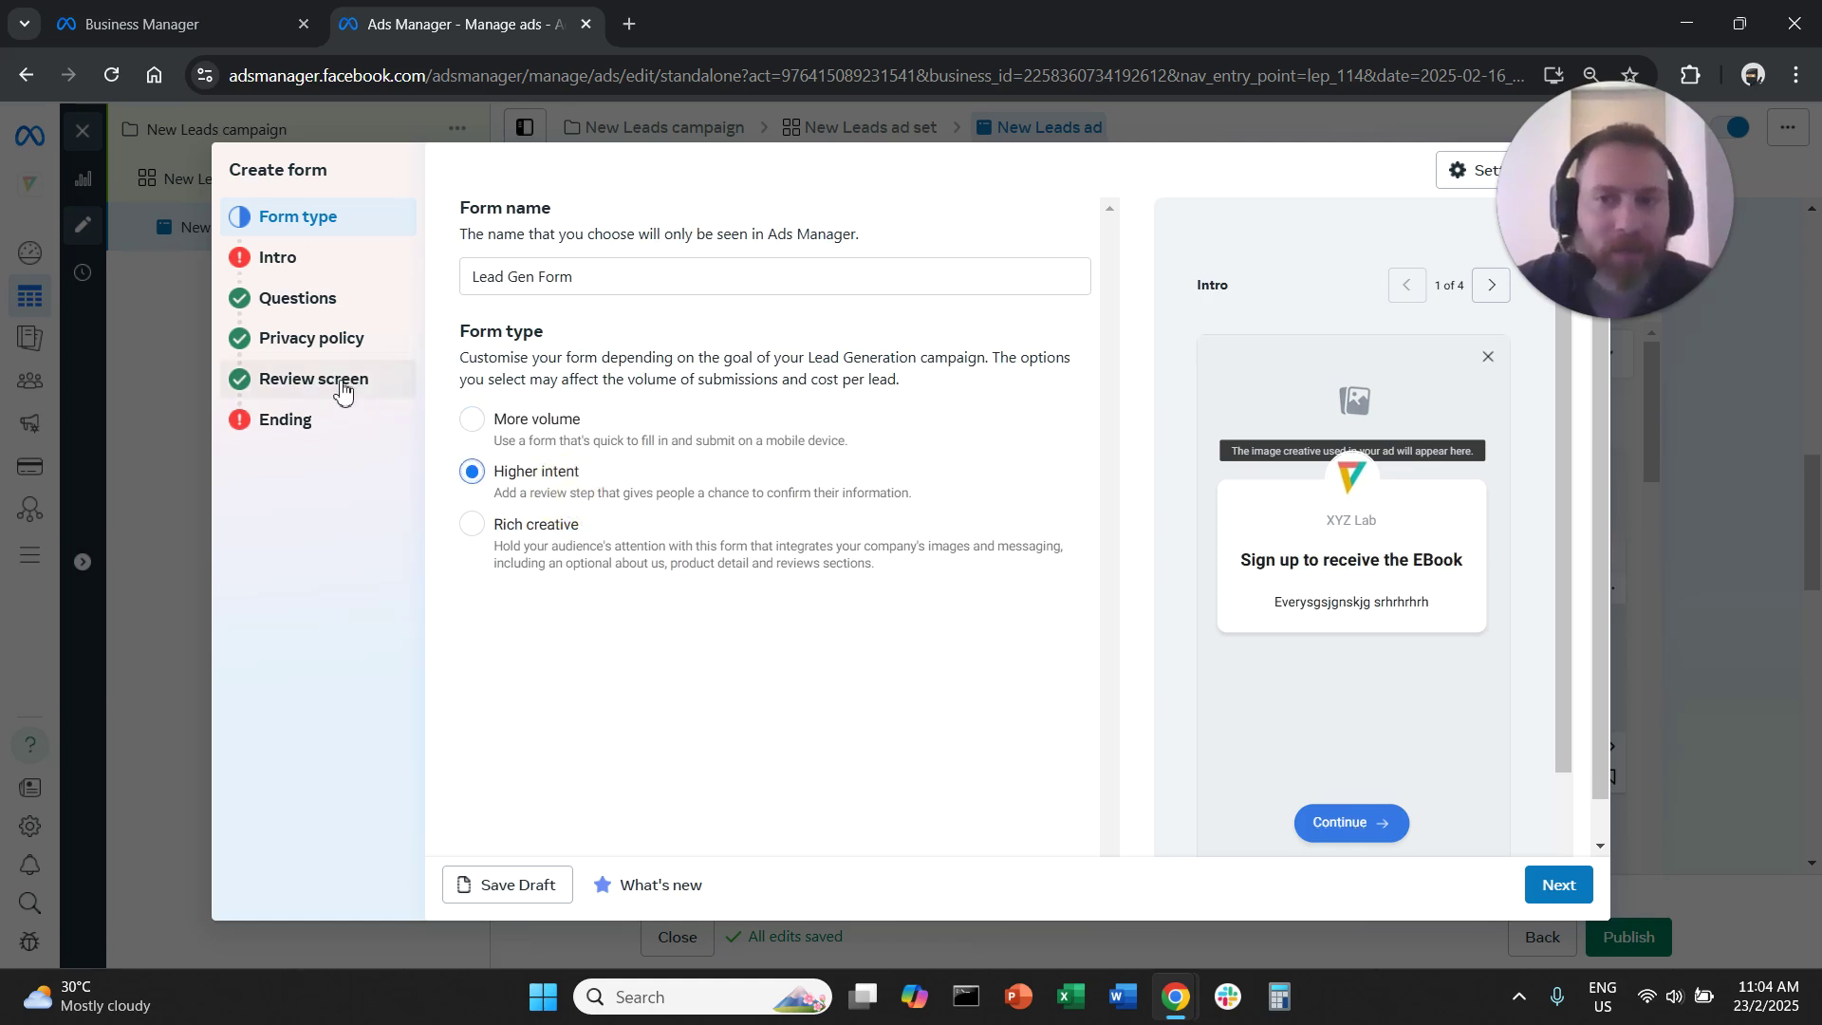
Open the form's review screen and examine the personal info listed in its preview.
click(376, 387)
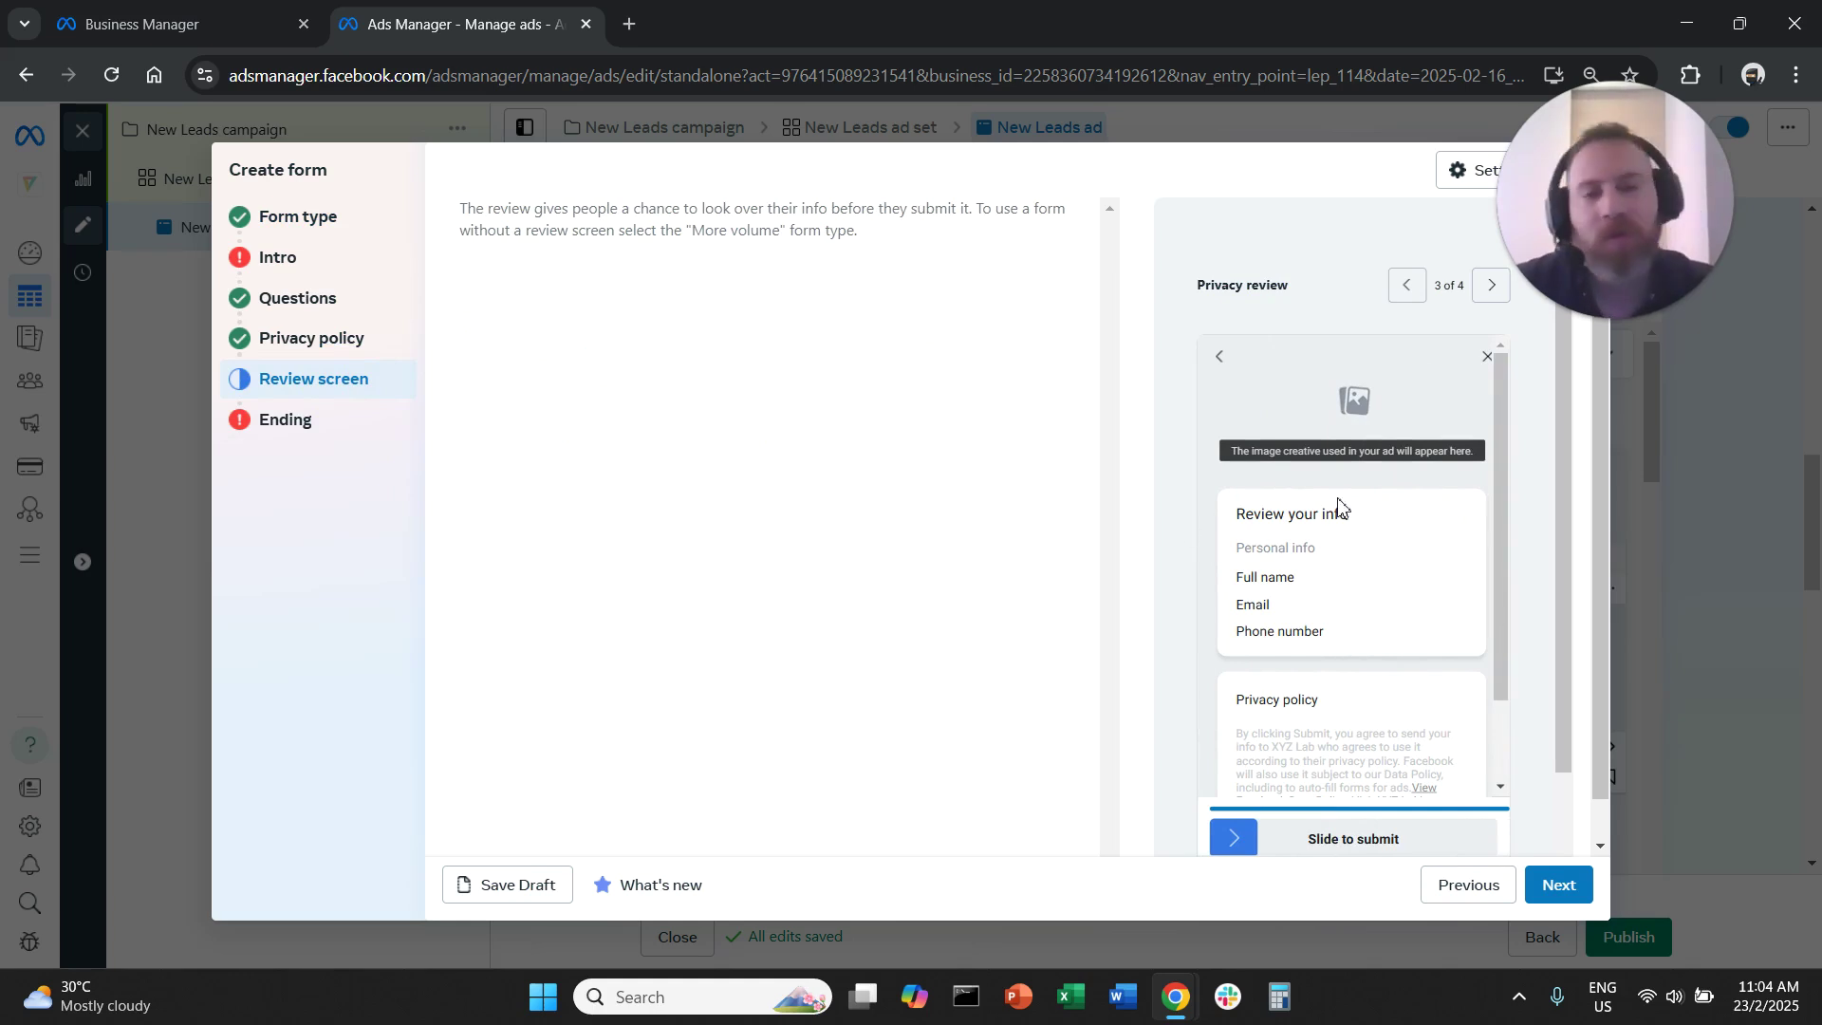
drag(1232, 508, 1373, 669)
click(1386, 622)
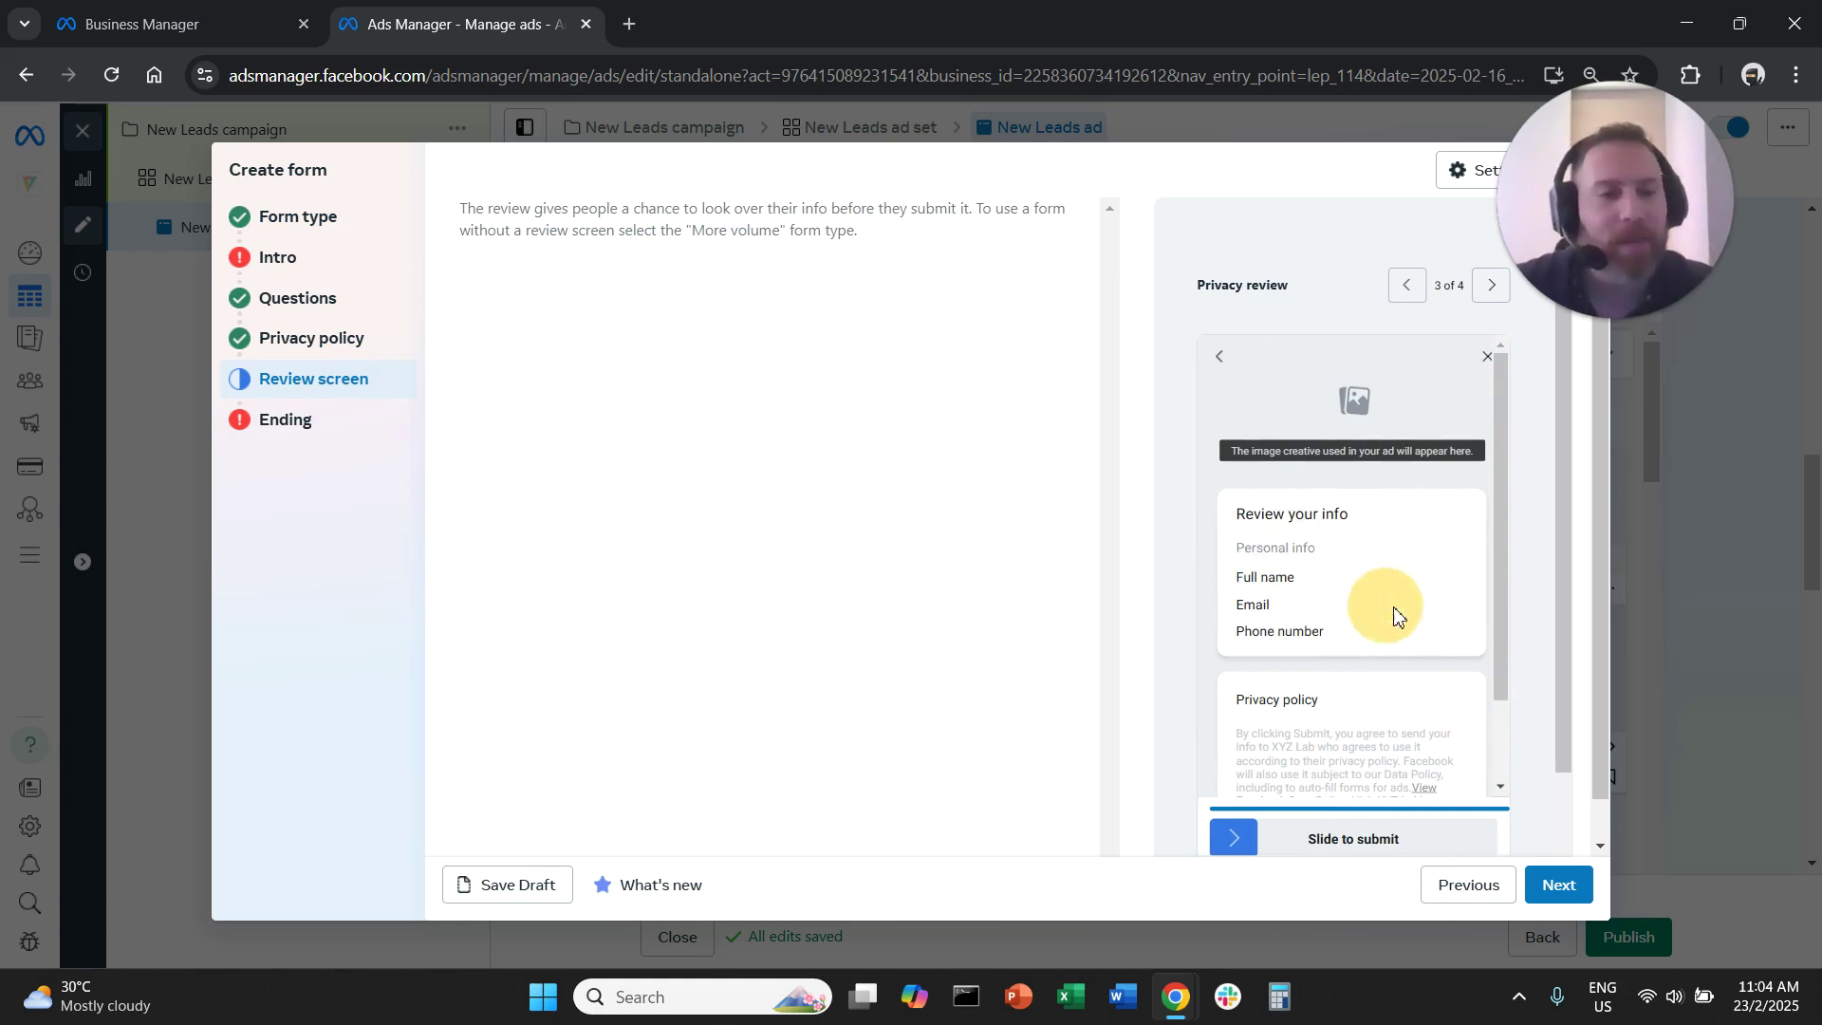
Return to the form type settings, preview the Rich creative type and set the form type to More volume.
scroll(1400, 617, down, 1)
scroll(1401, 618, up, 1)
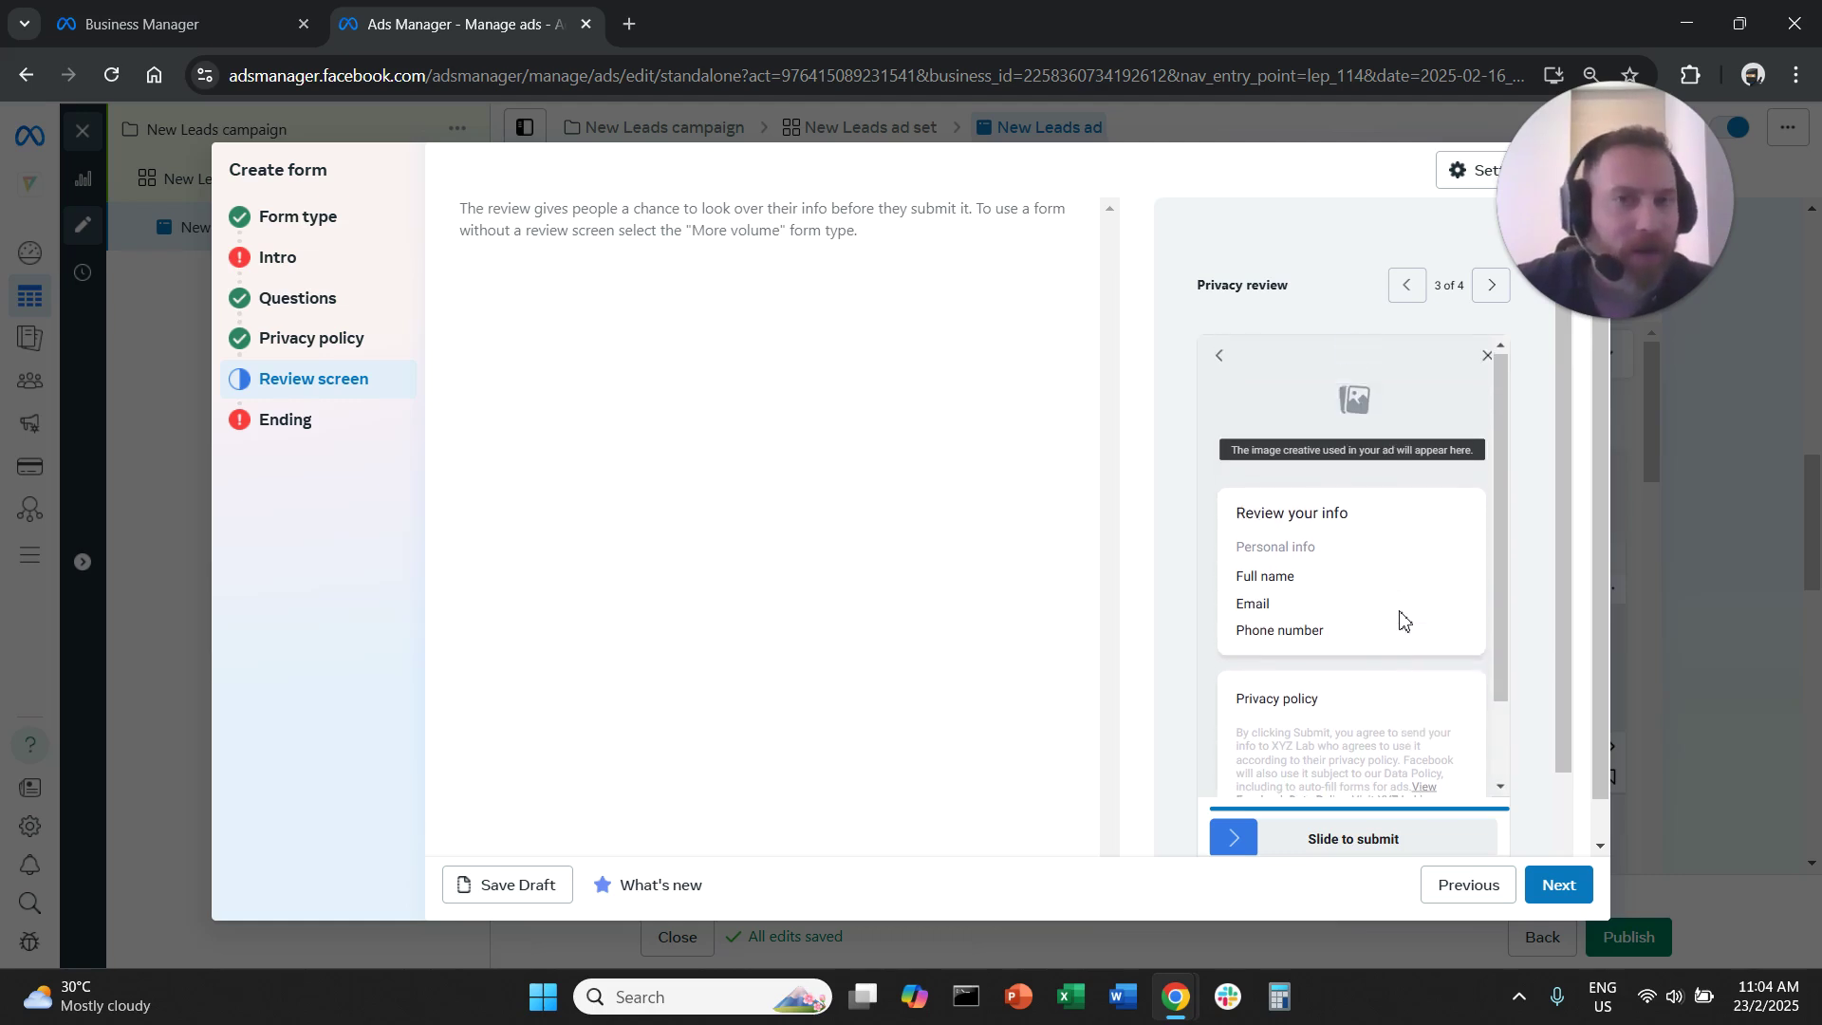
click(361, 226)
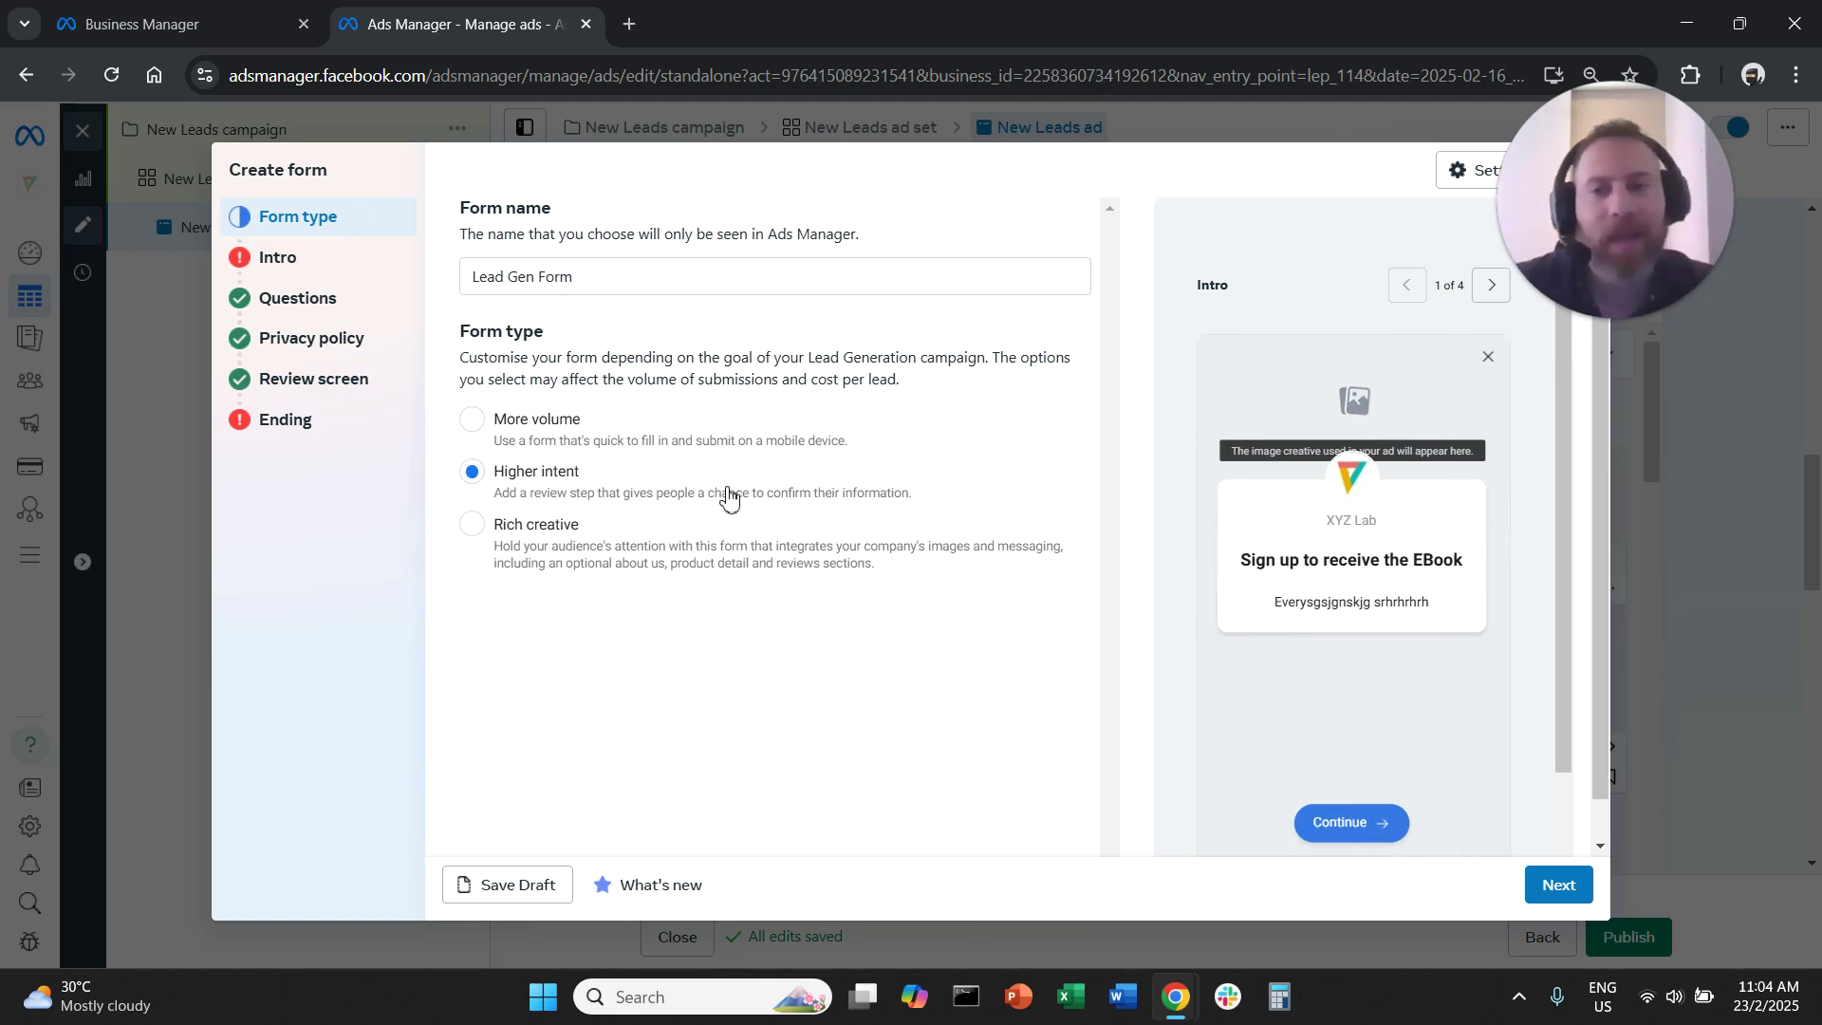
click(560, 529)
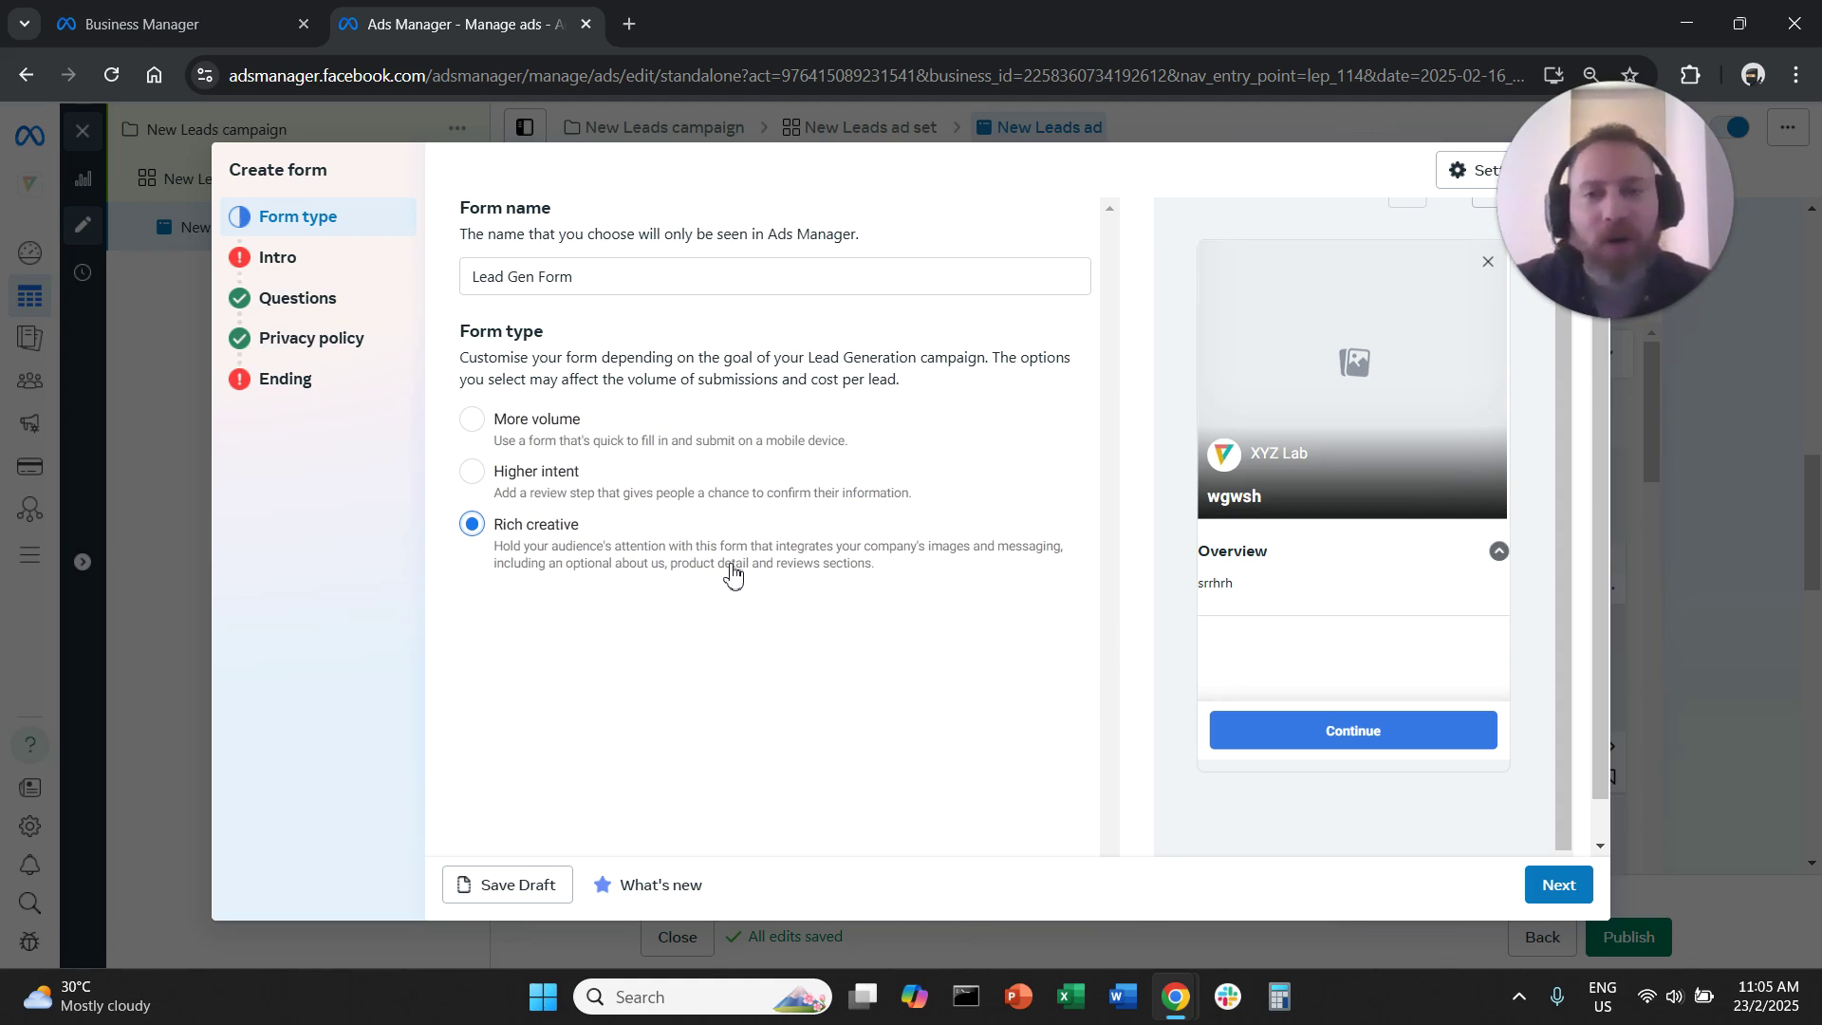
click(683, 448)
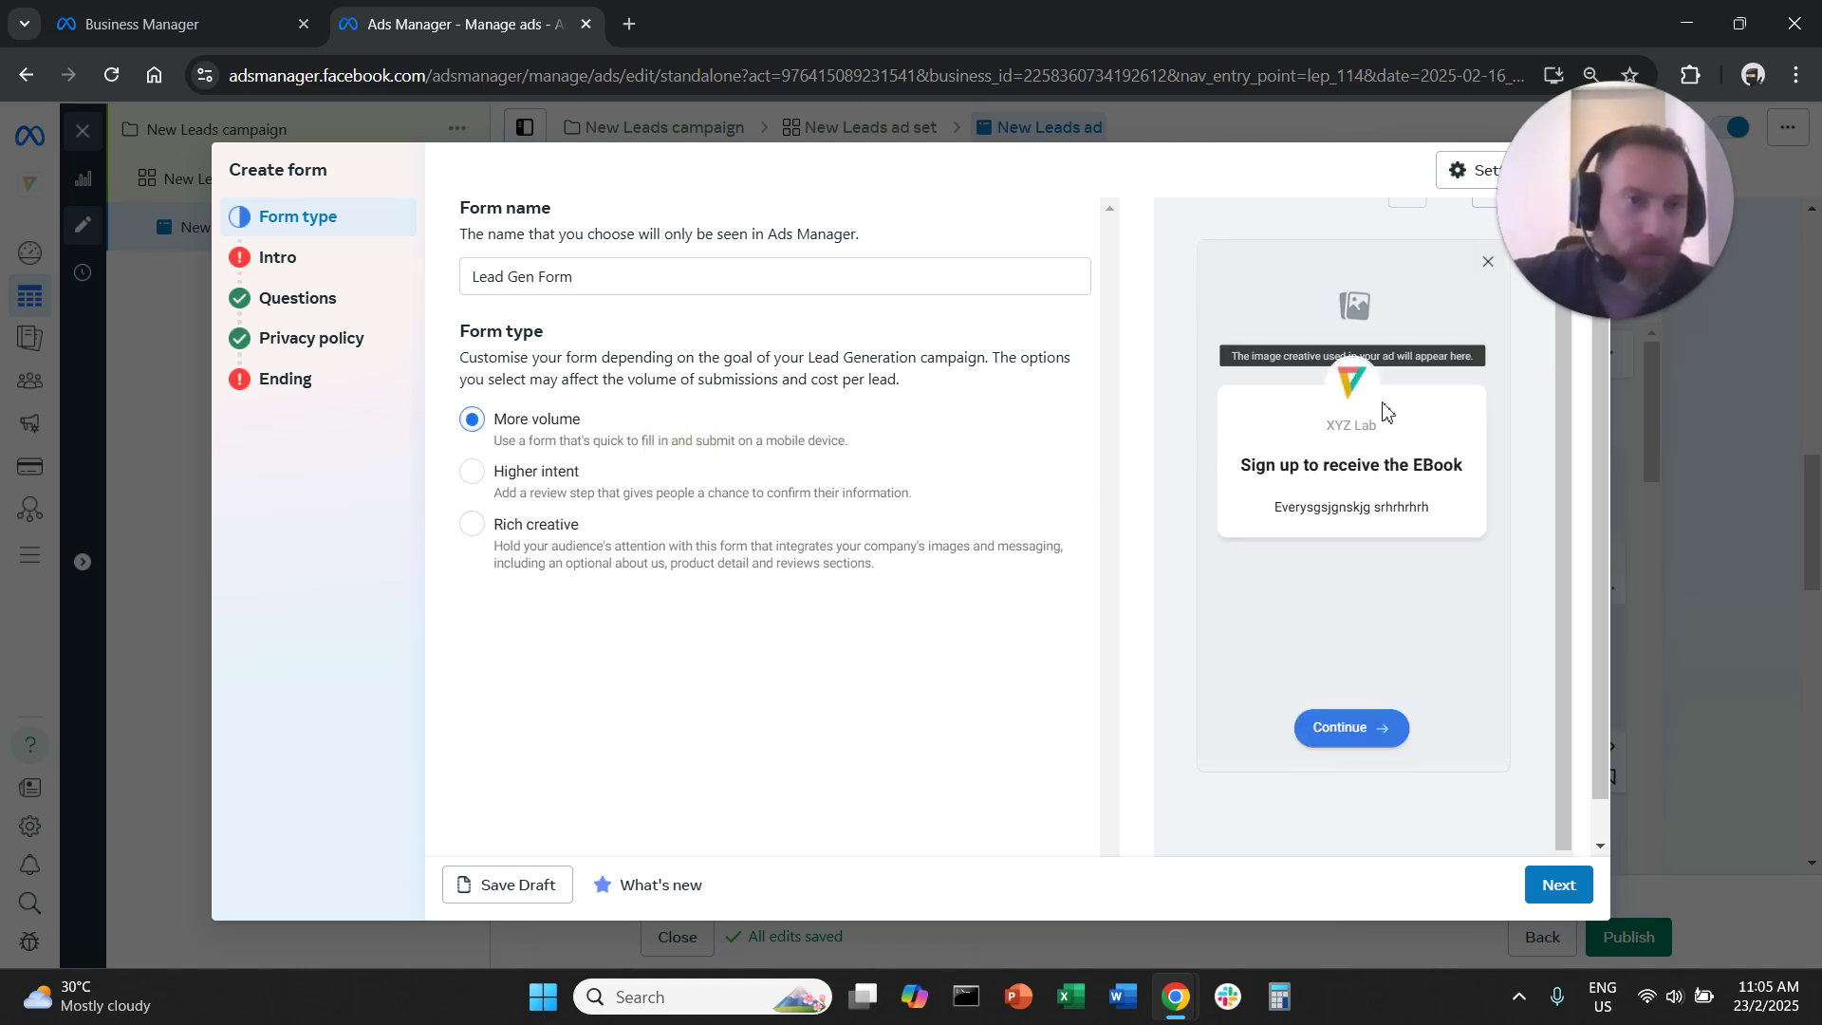
Close the form builder without saving the new form and return to the ad's settings.
drag(1601, 193, 1592, 356)
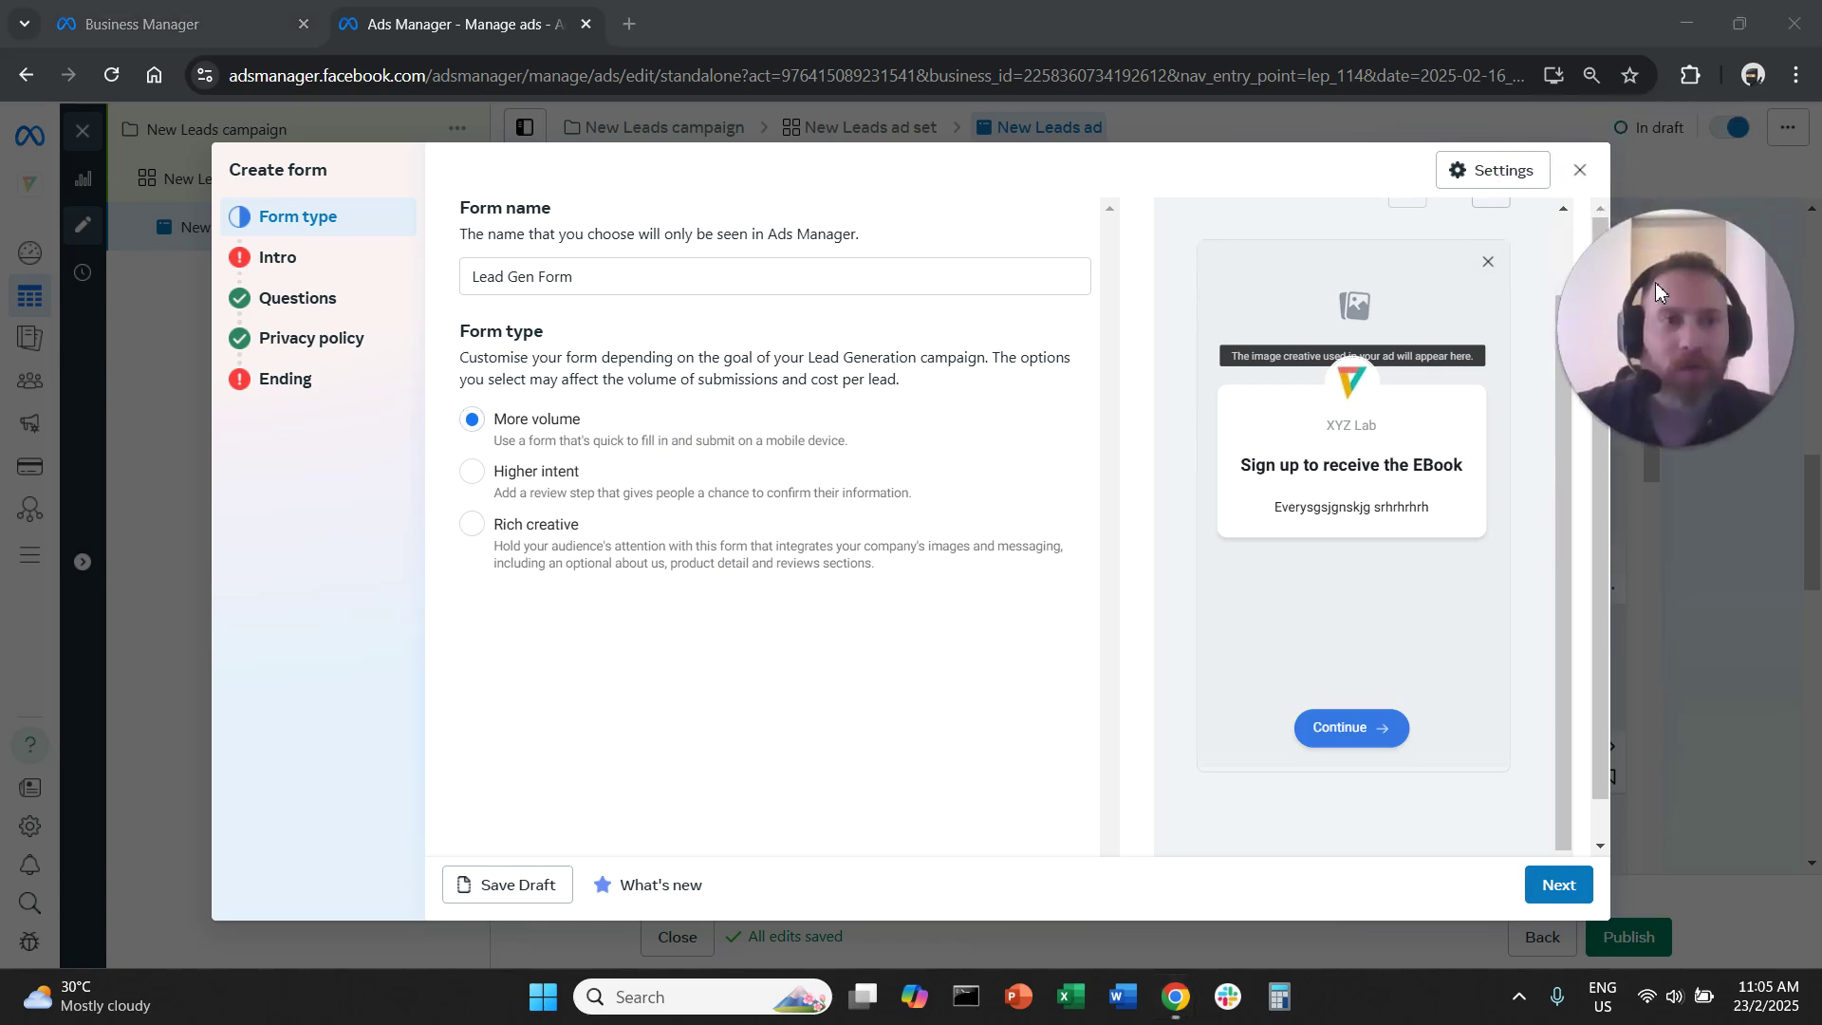
click(1580, 170)
click(1137, 465)
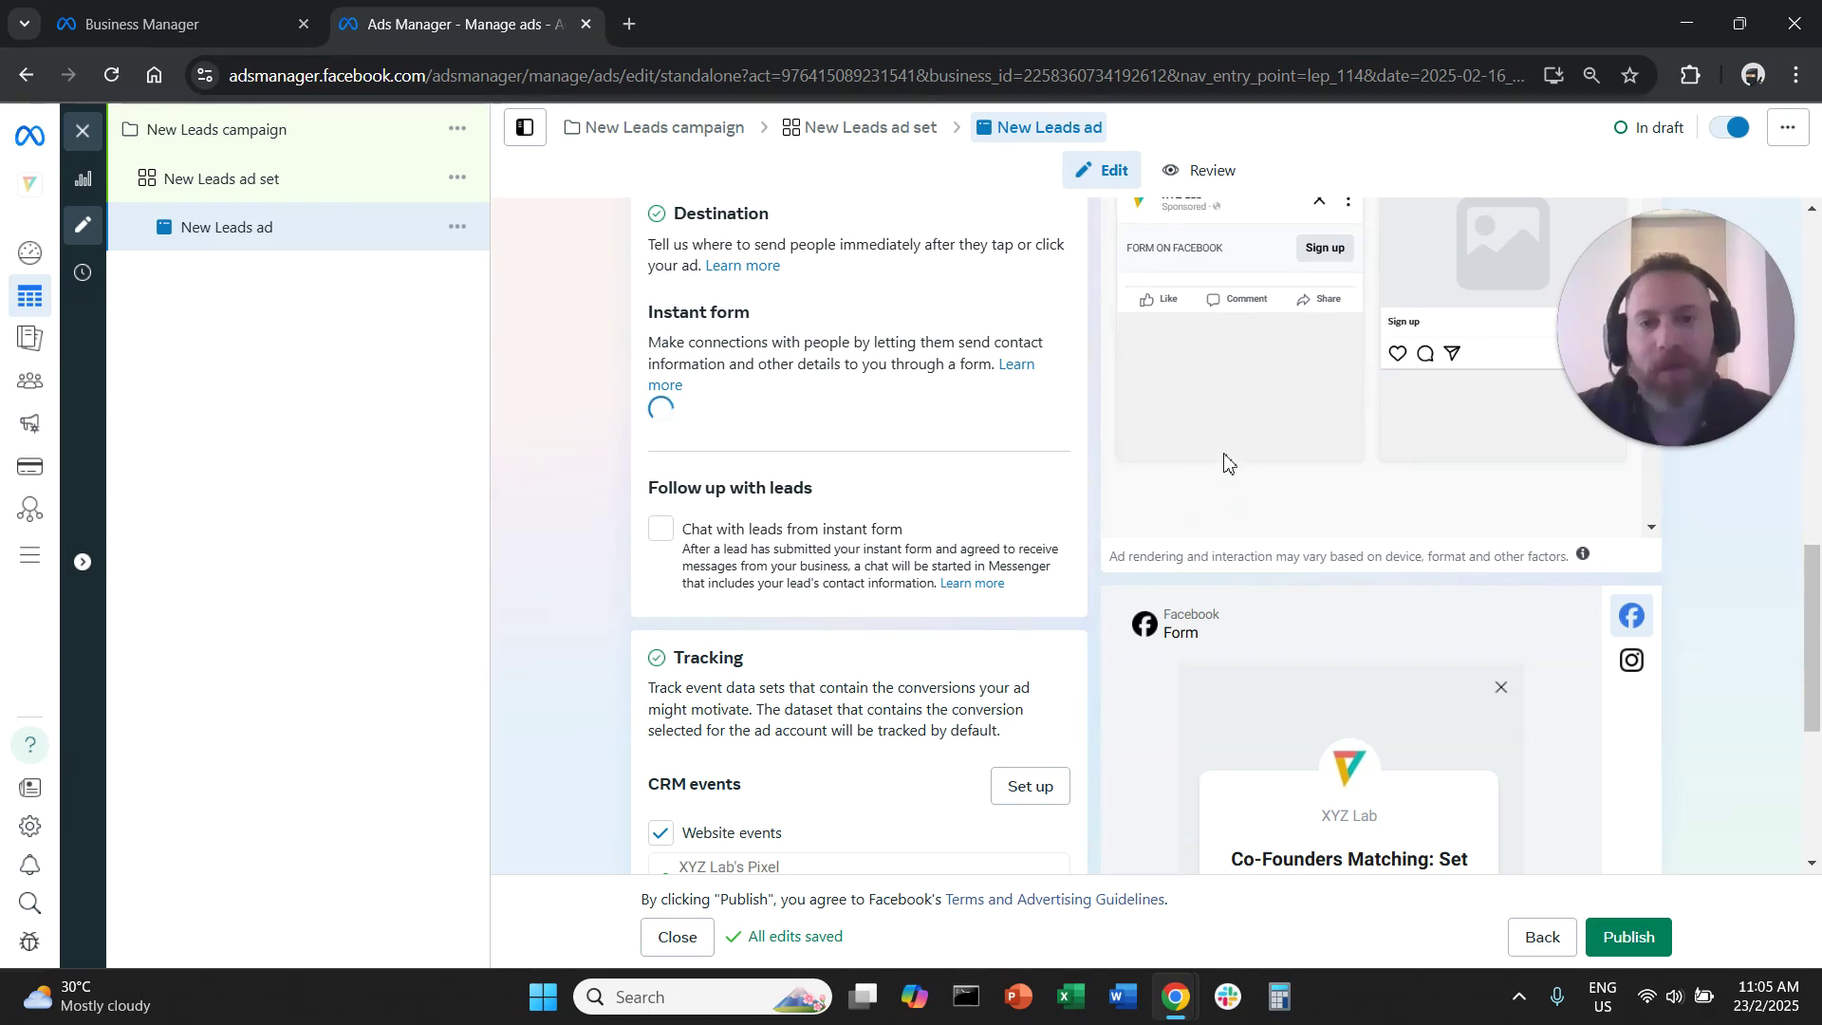
Try the existing B2B Marketing and CONTENT MARKETING forms for the ad, and reselect Co-Founders Matching as its instant form.
scroll(579, 635, down, 4)
scroll(617, 651, up, 3)
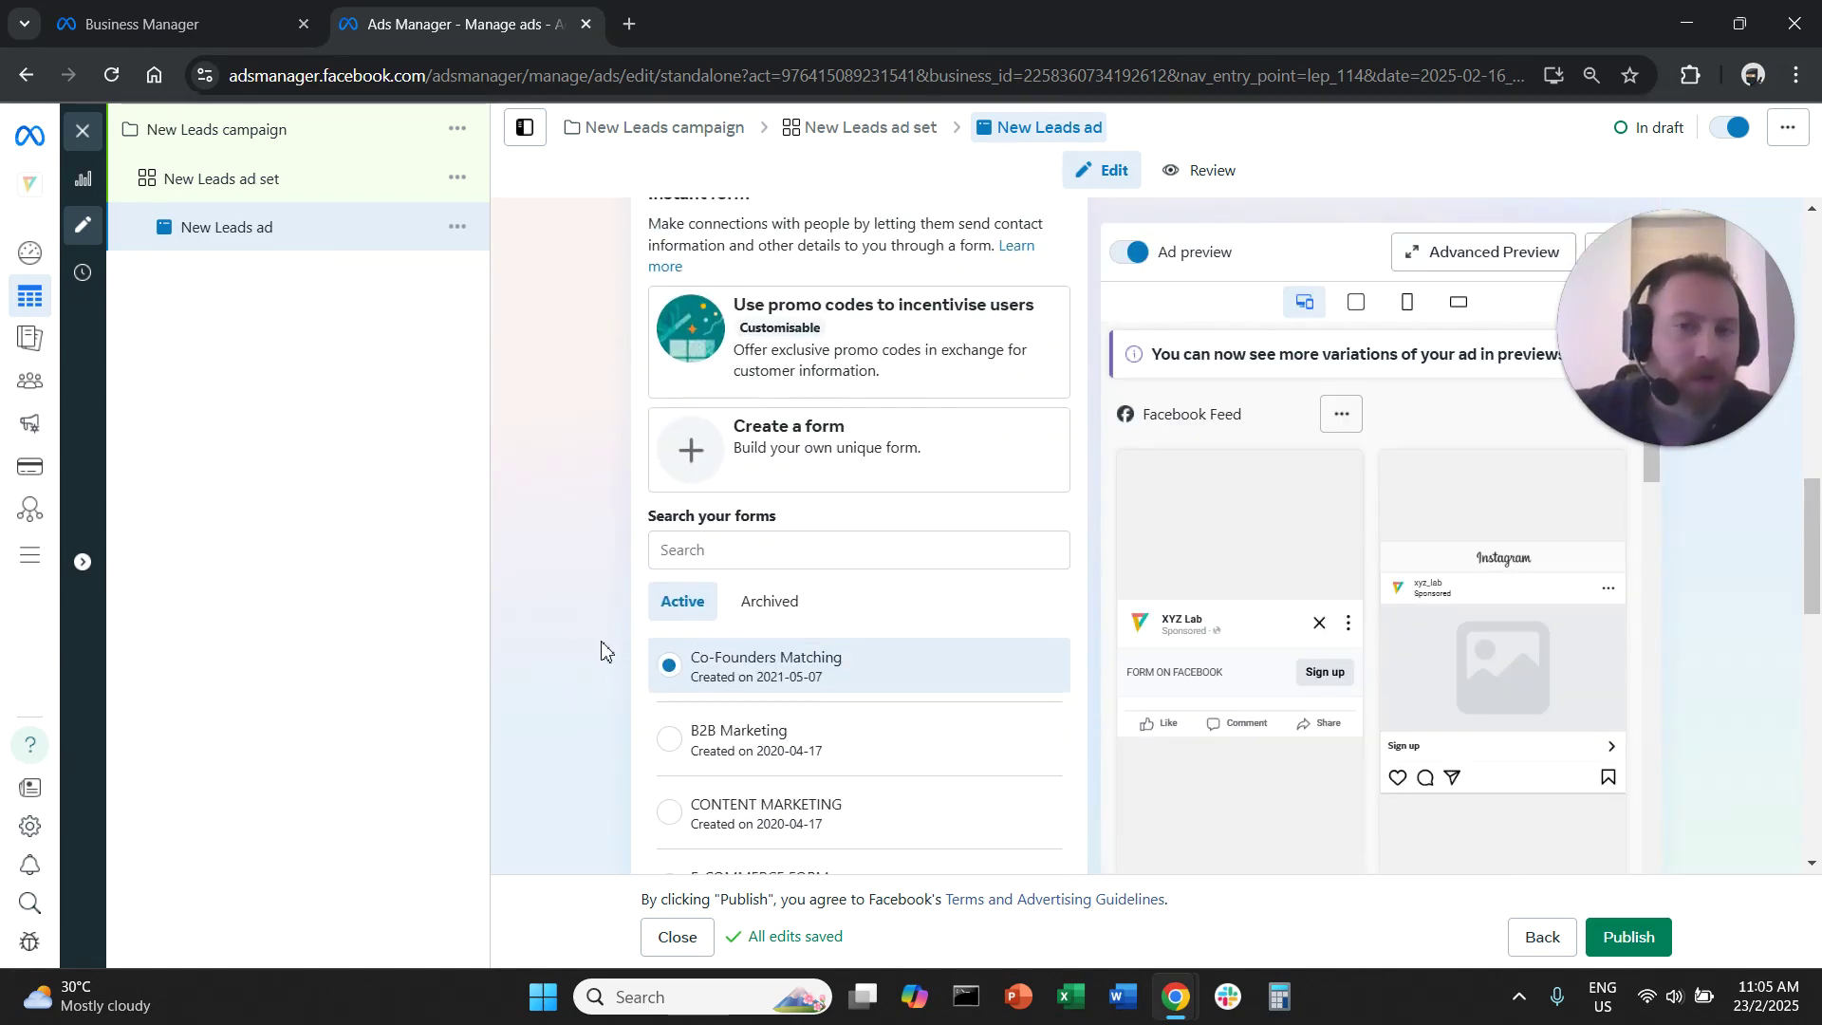
scroll(601, 650, down, 1)
scroll(608, 641, down, 1)
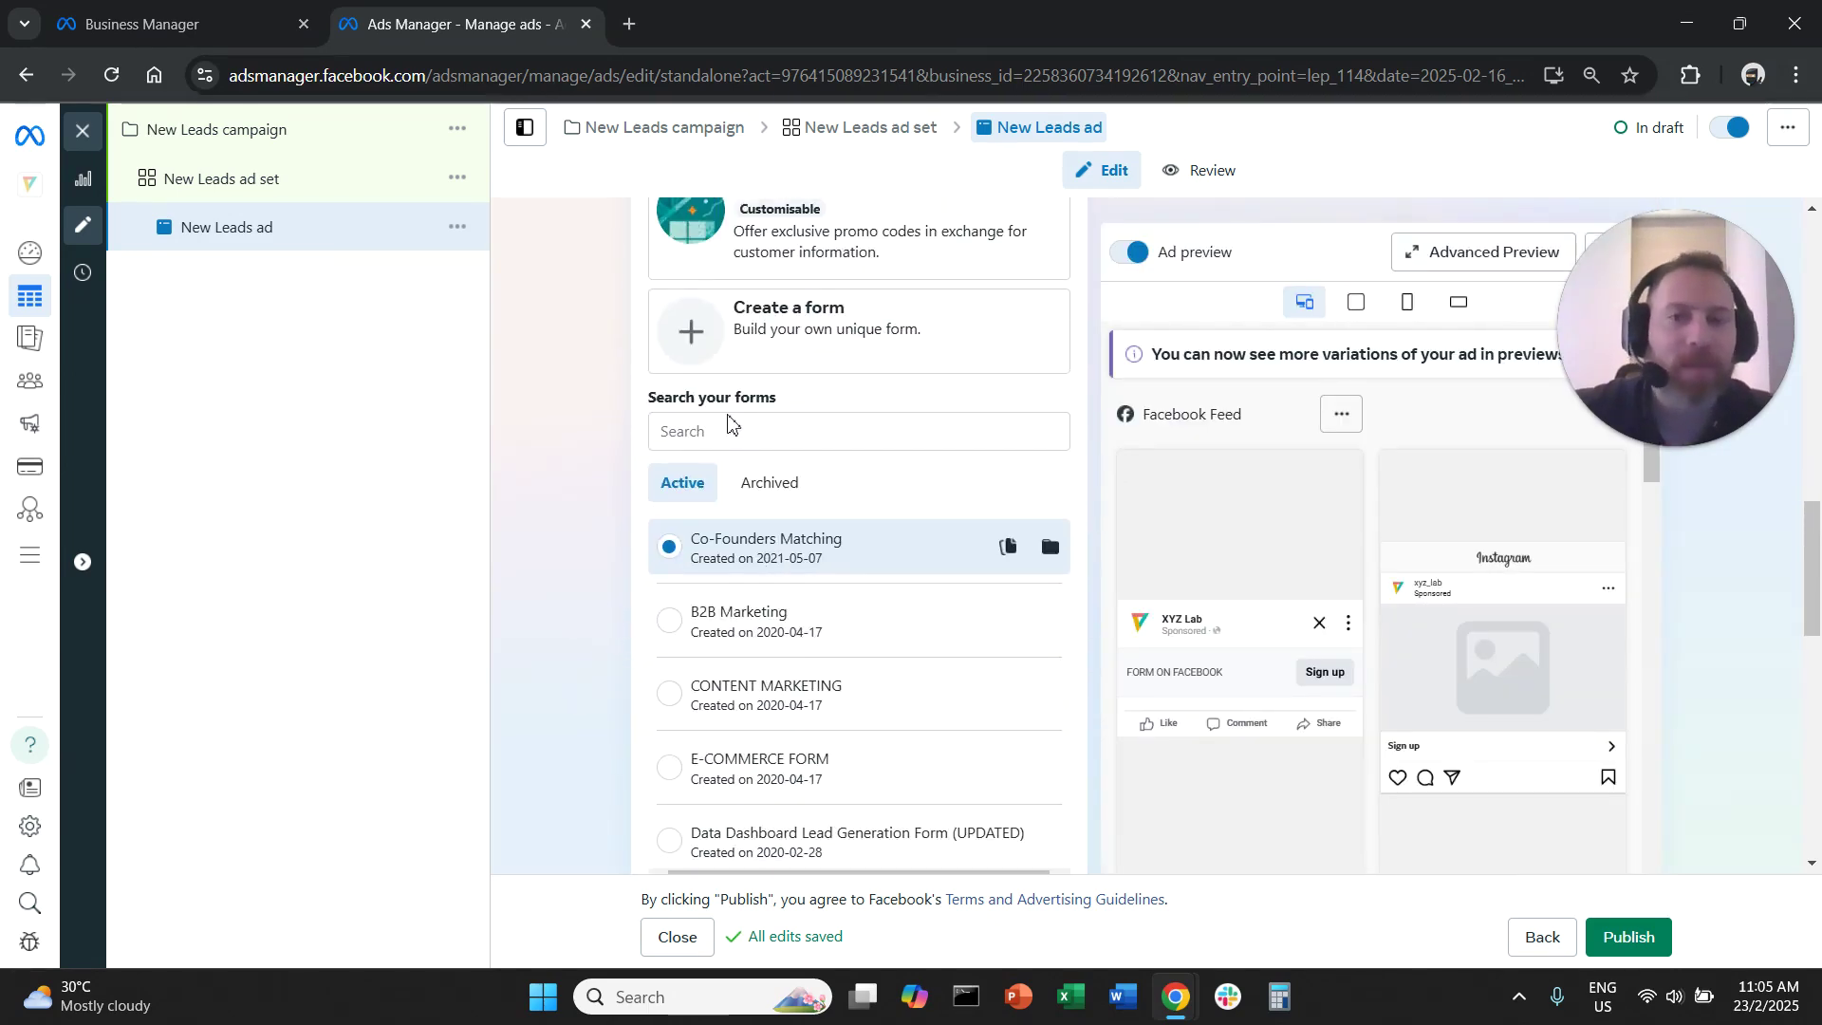
click(793, 615)
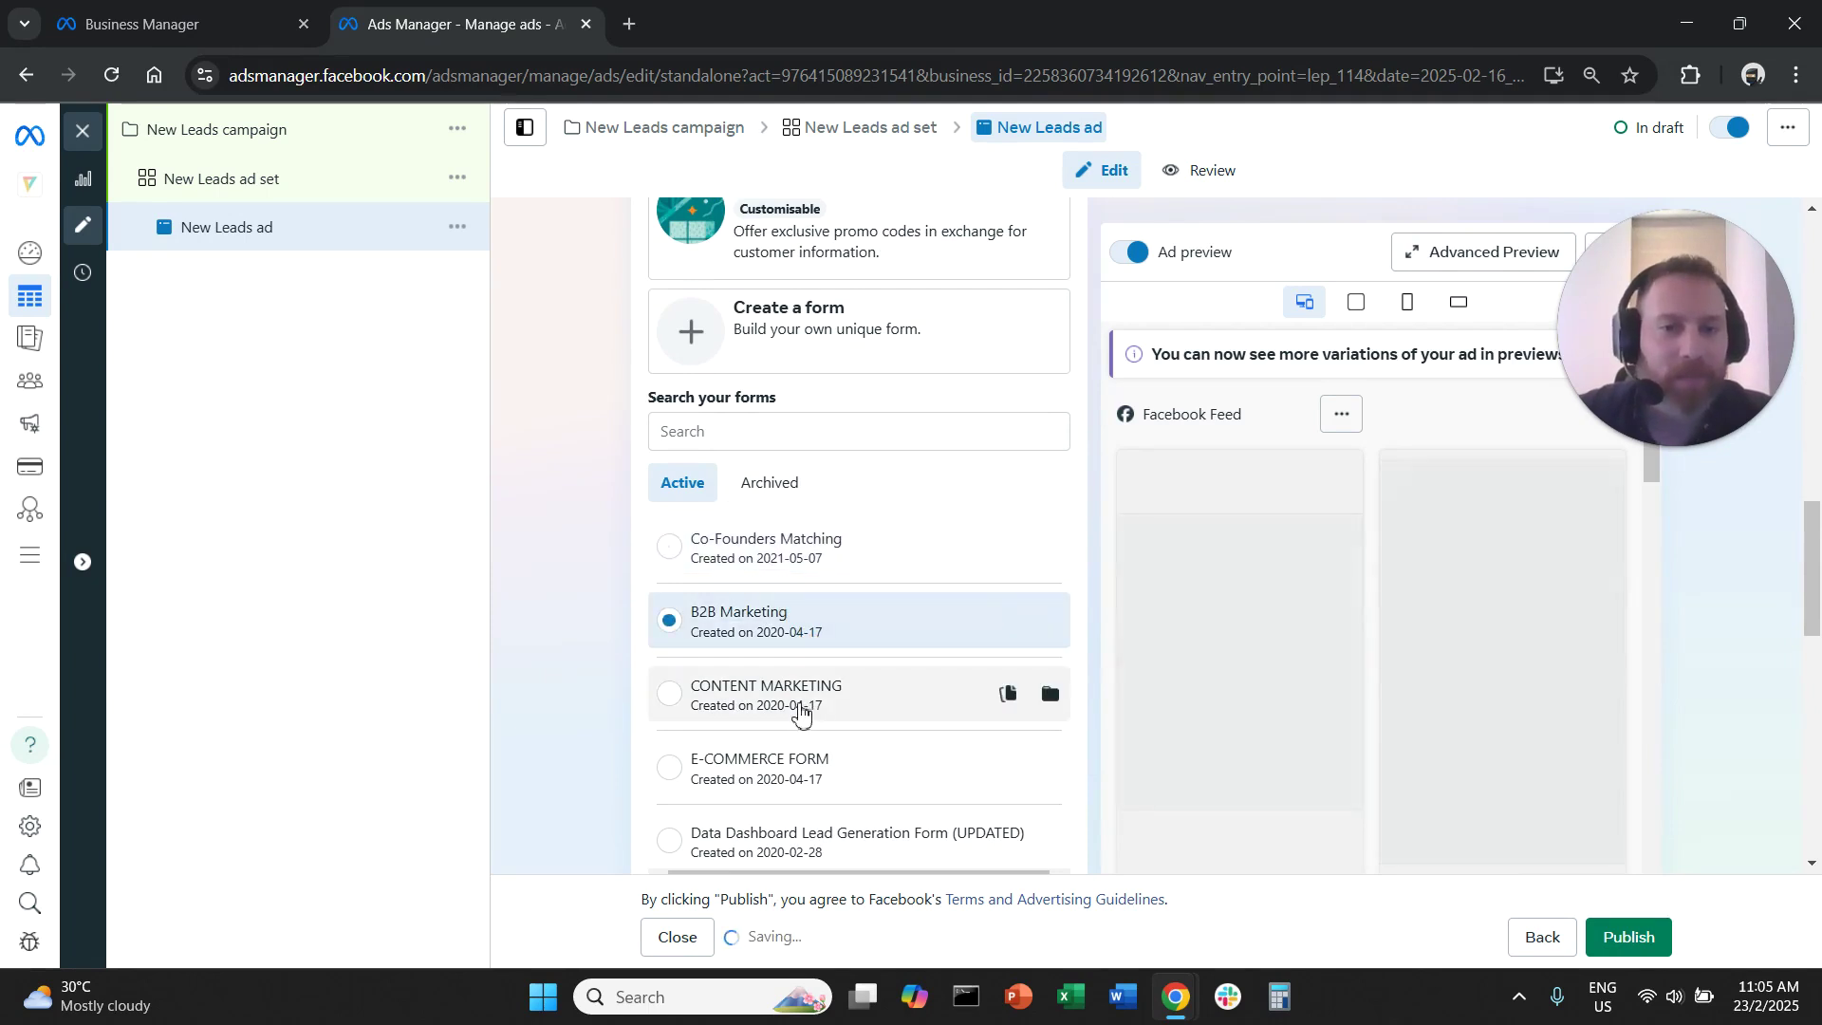
click(800, 707)
click(793, 547)
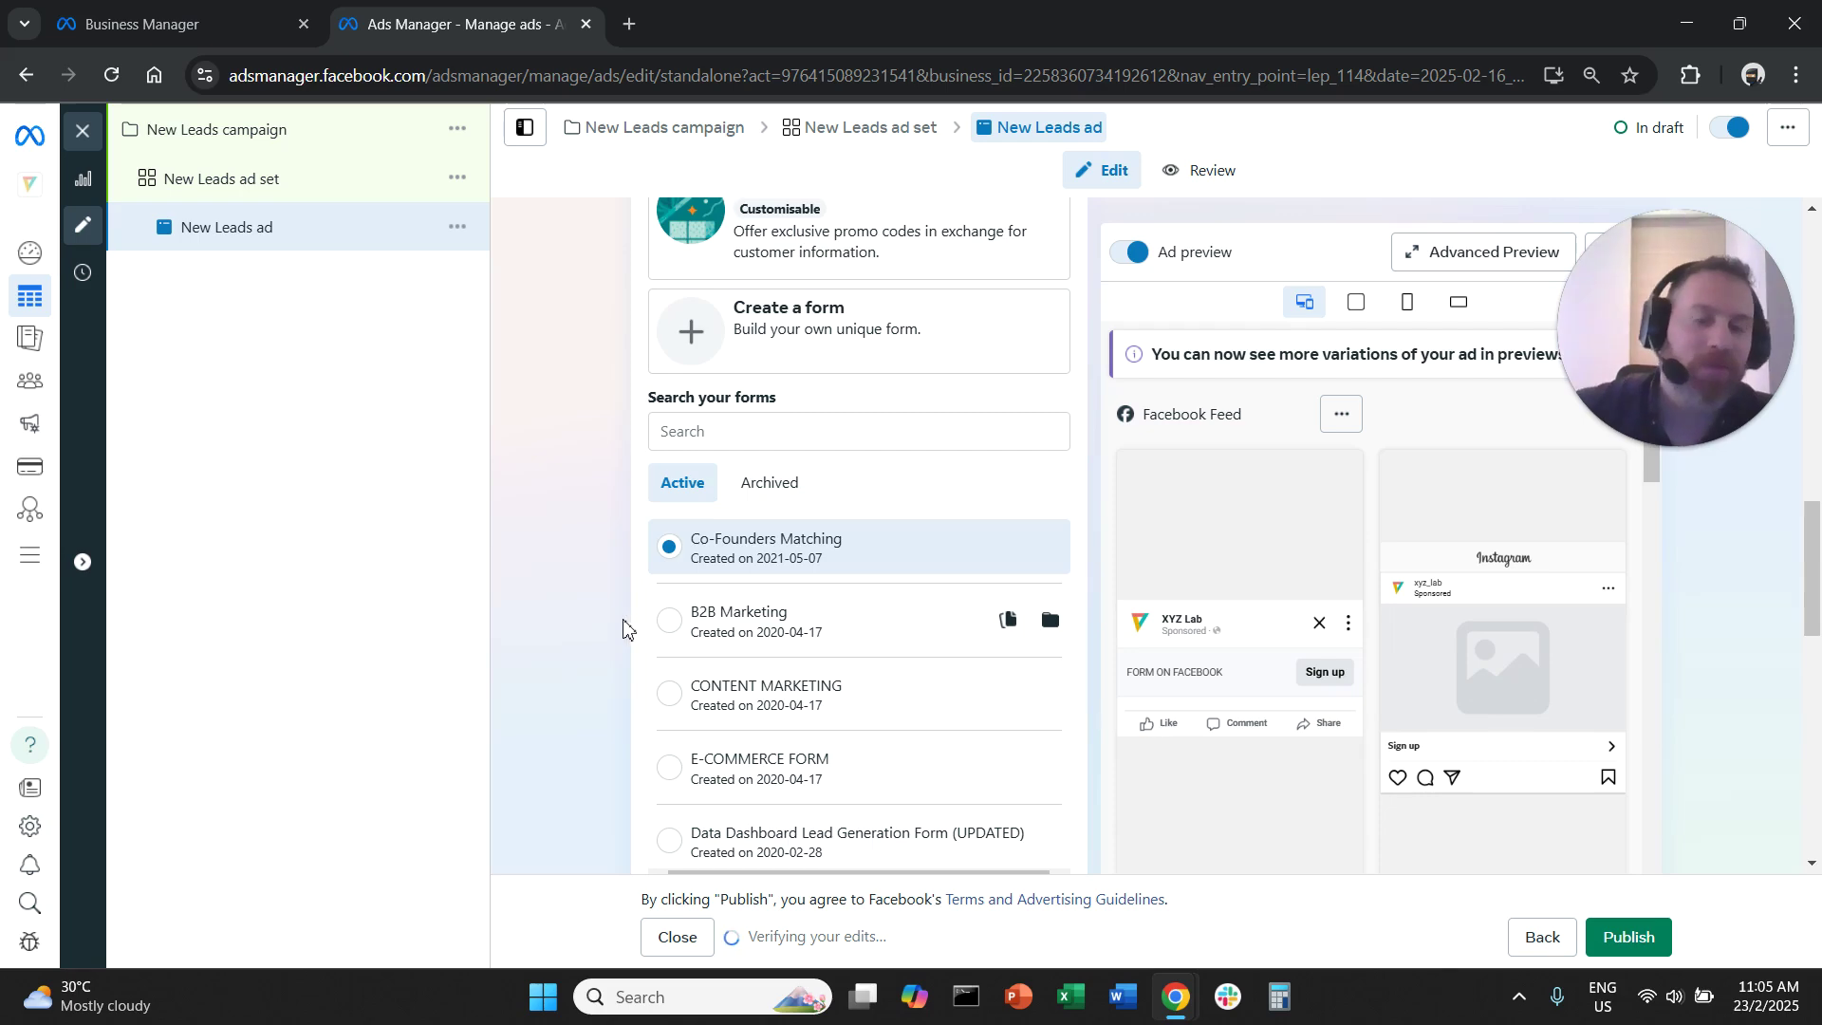
scroll(628, 606, down, 2)
scroll(619, 612, up, 5)
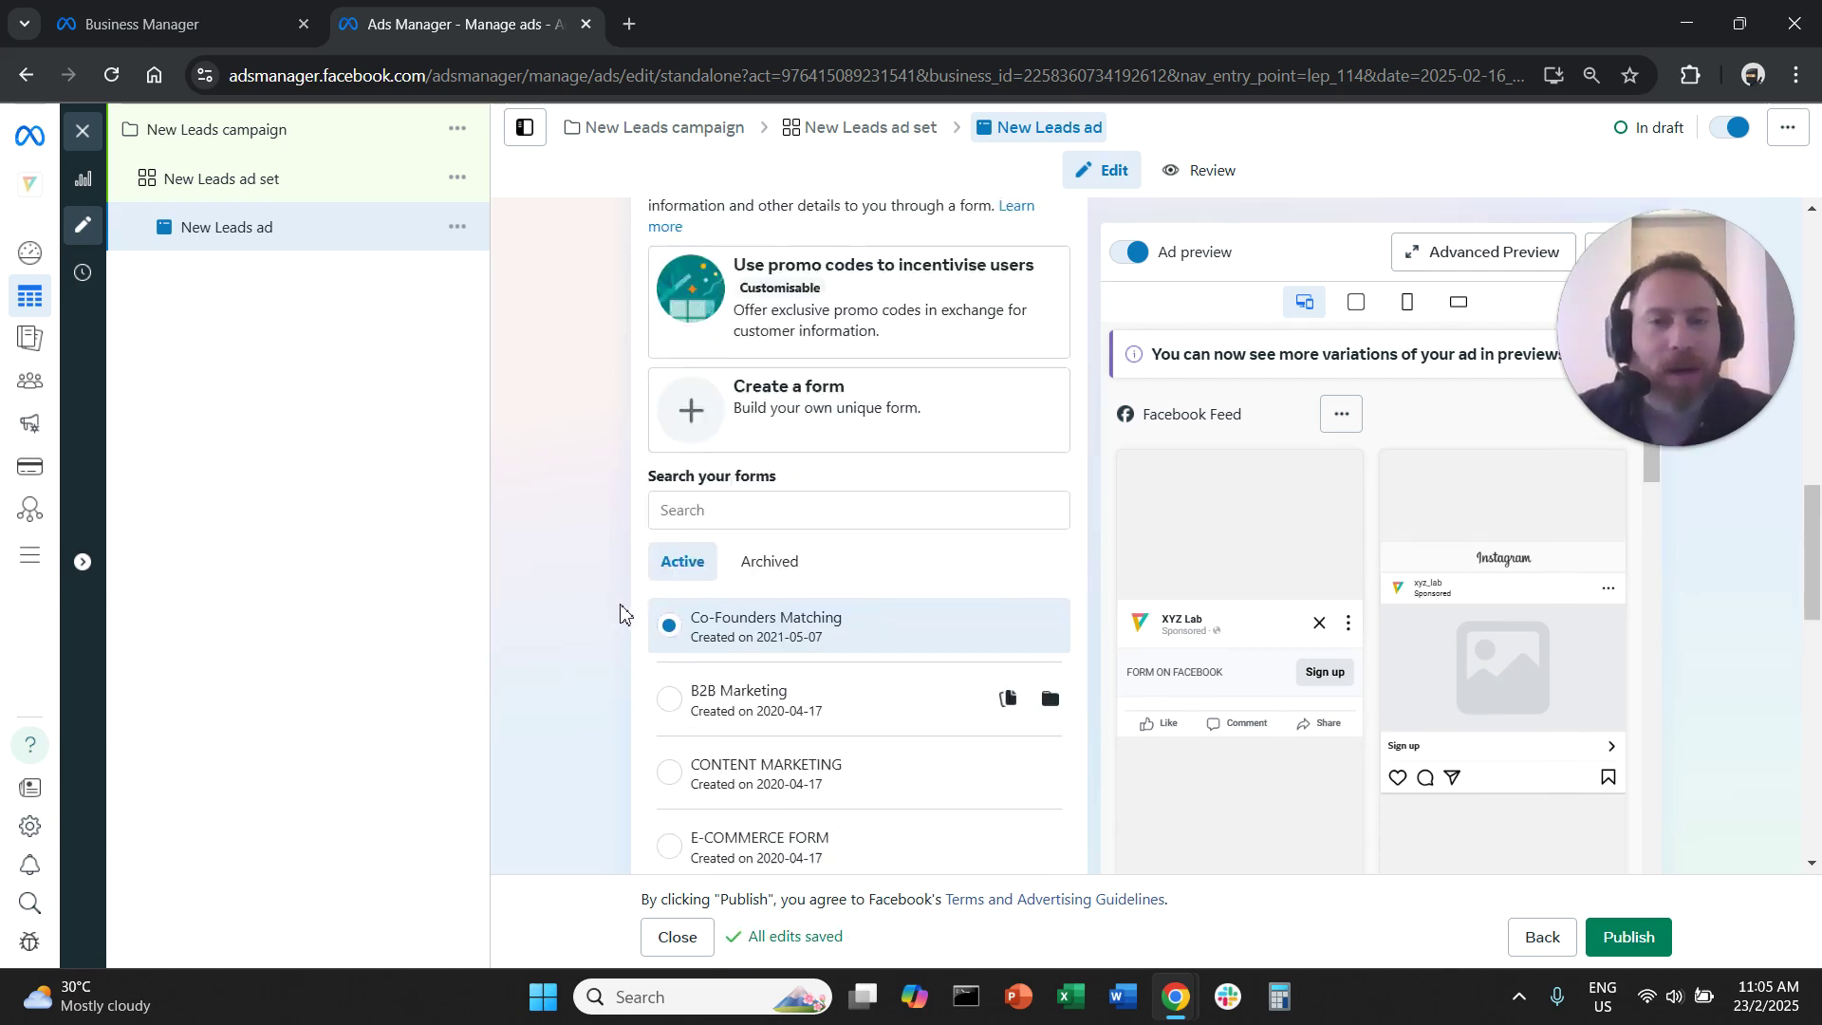
scroll(619, 612, down, 1)
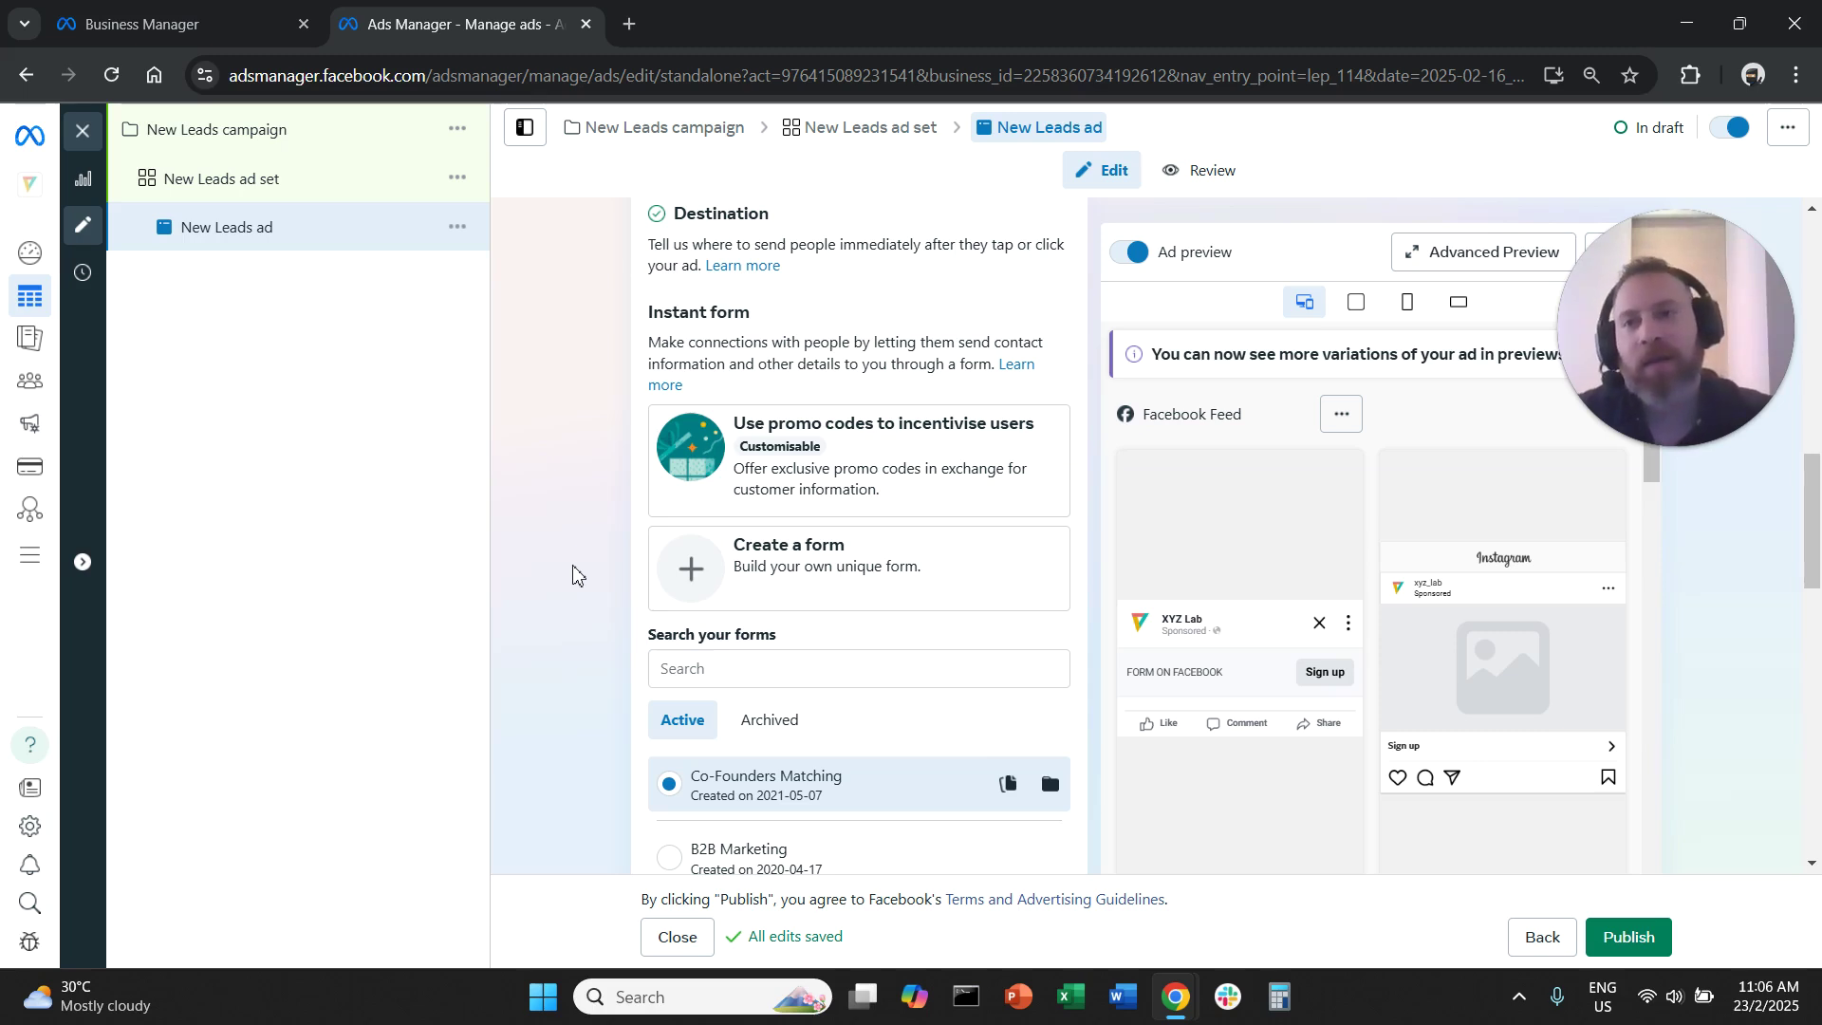
scroll(574, 572, up, 1)
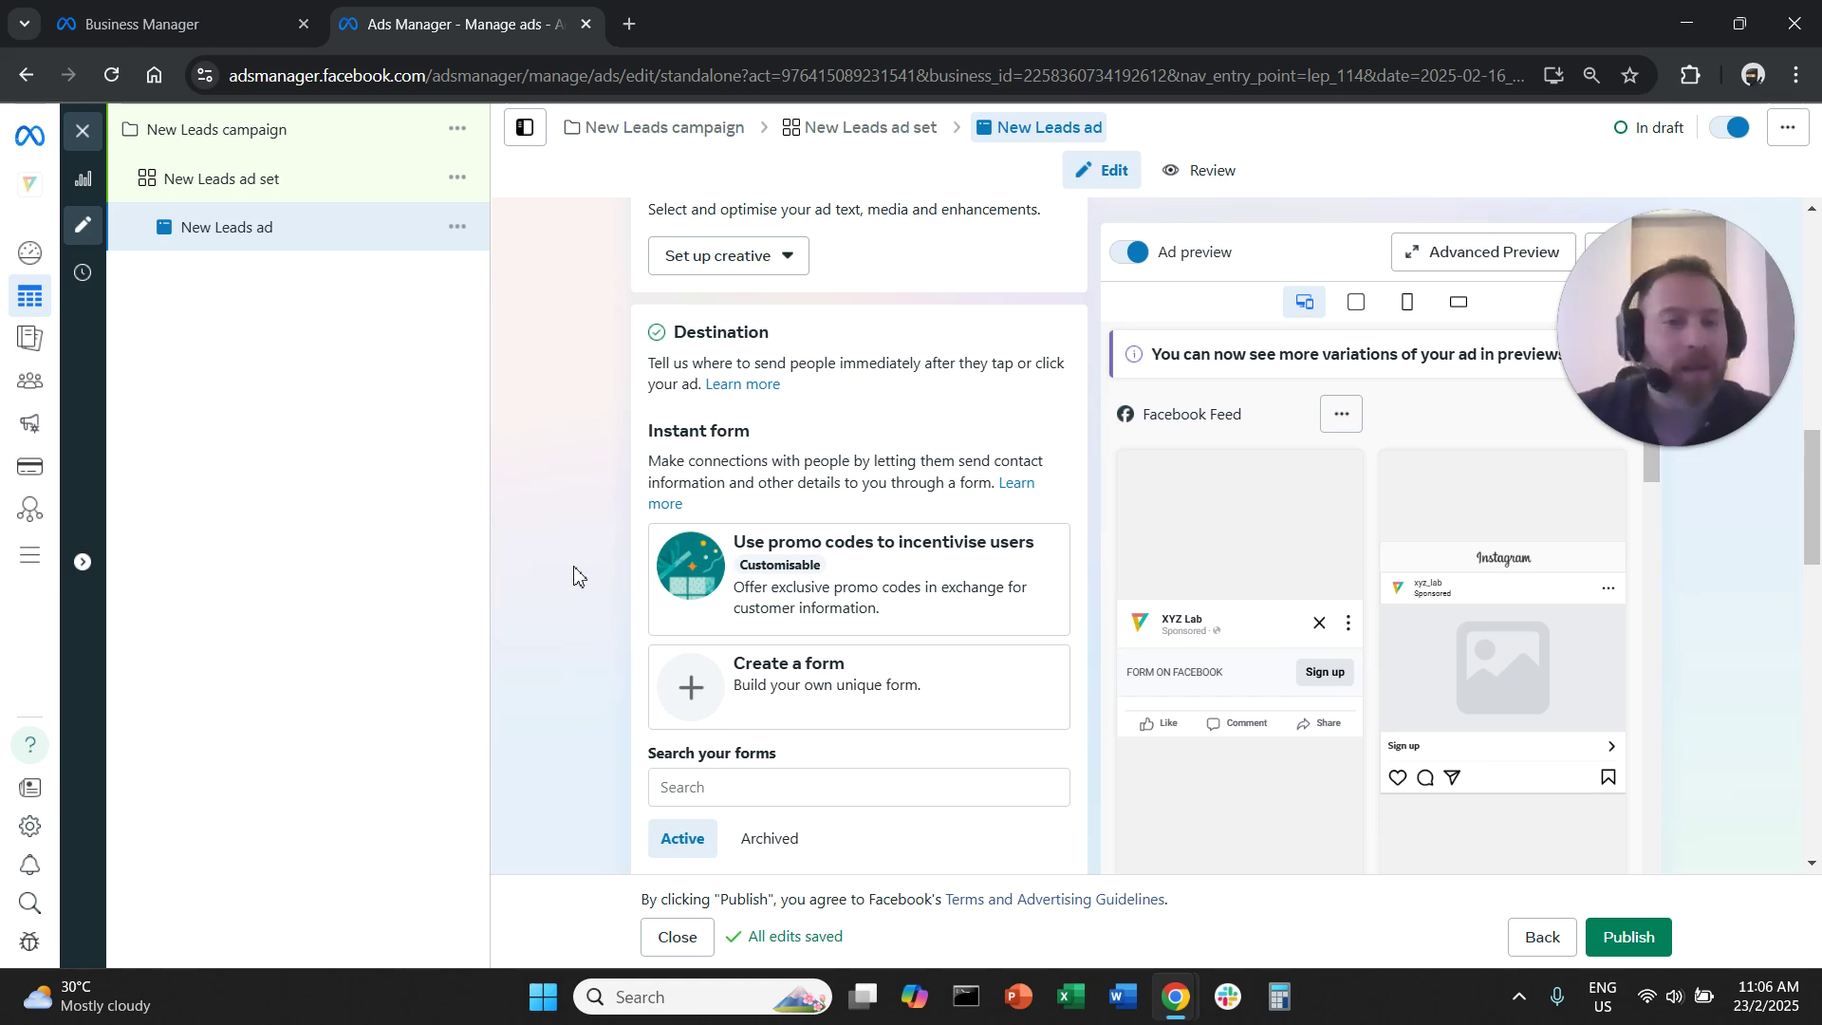
scroll(574, 579, down, 1)
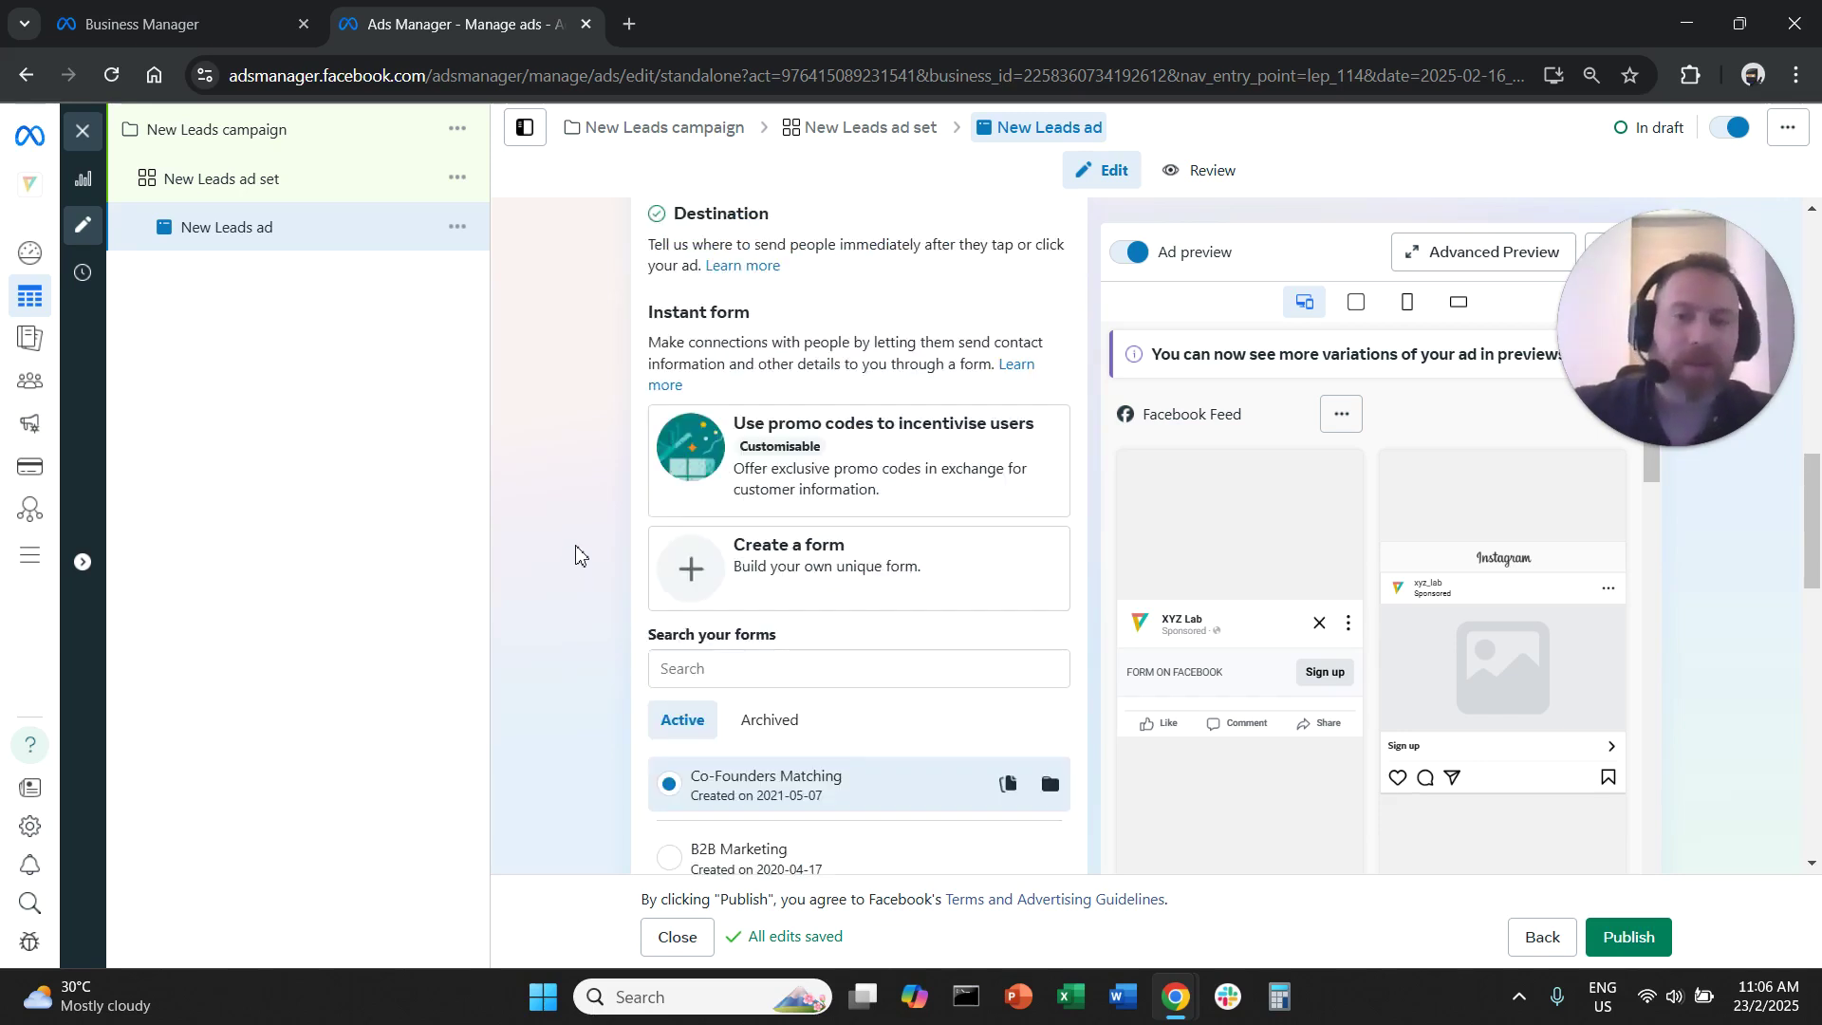